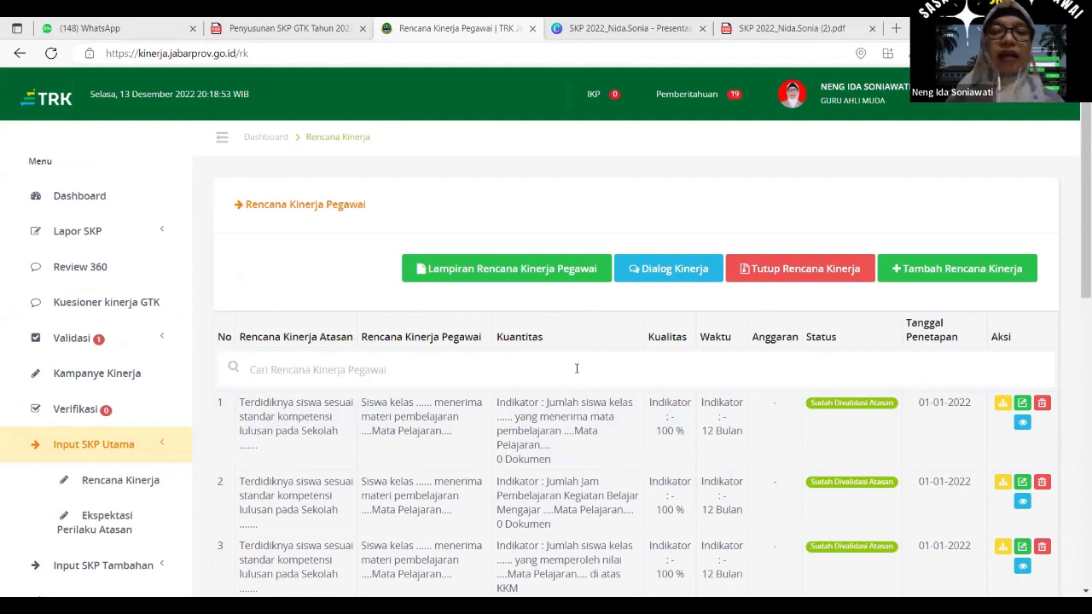
Review the six Rencana Kinerja Pegawai entries, including their supervisor plans, employee plans and Kuantitas, Kualitas and Waktu indicators.
scroll(577, 375, down, 5)
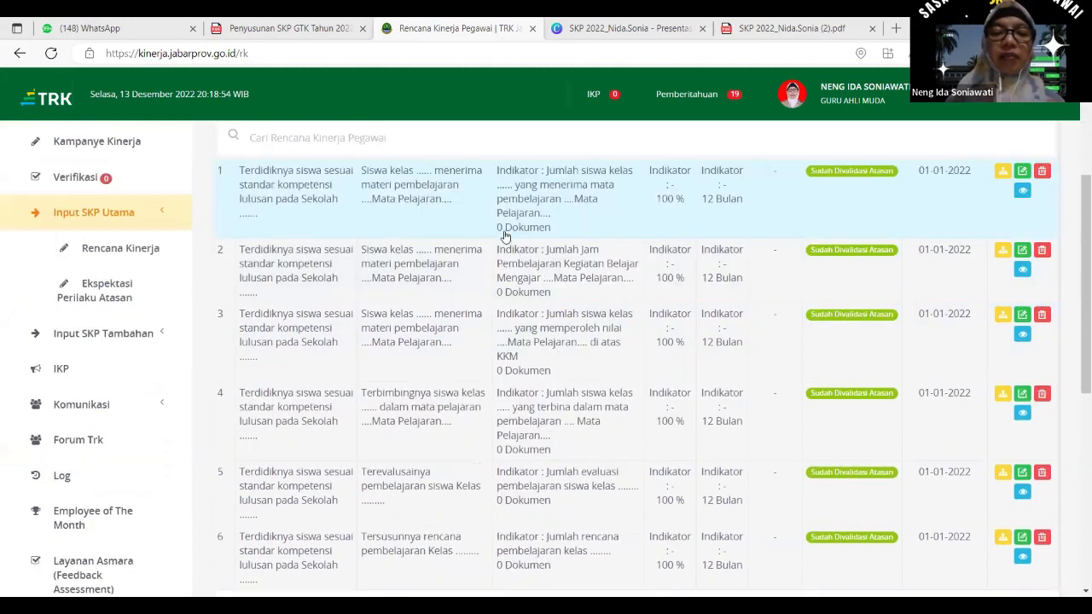
scroll(606, 384, up, 5)
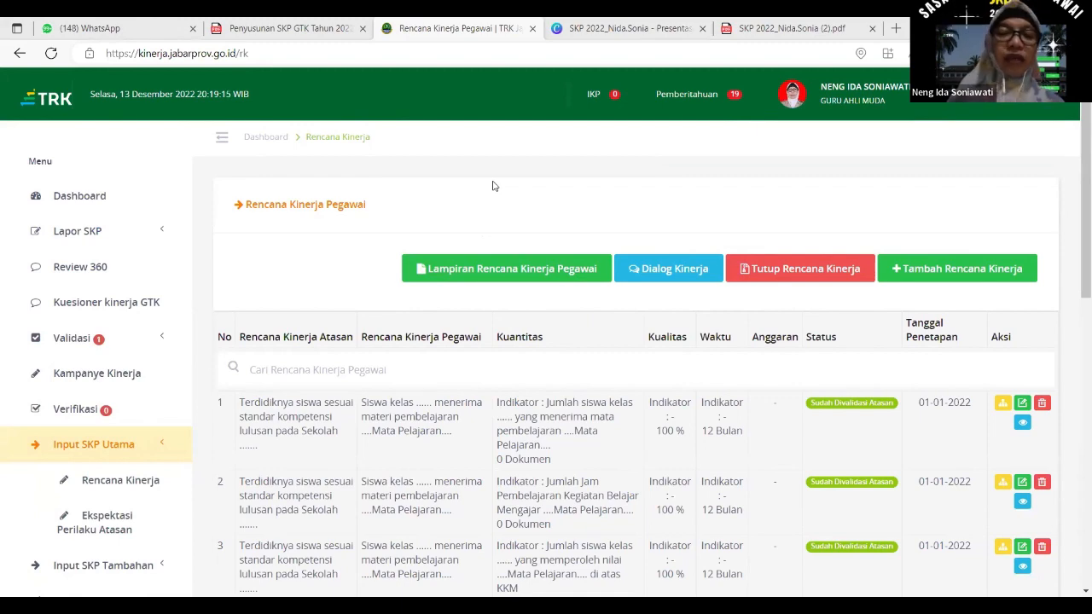
scroll(454, 307, down, 2)
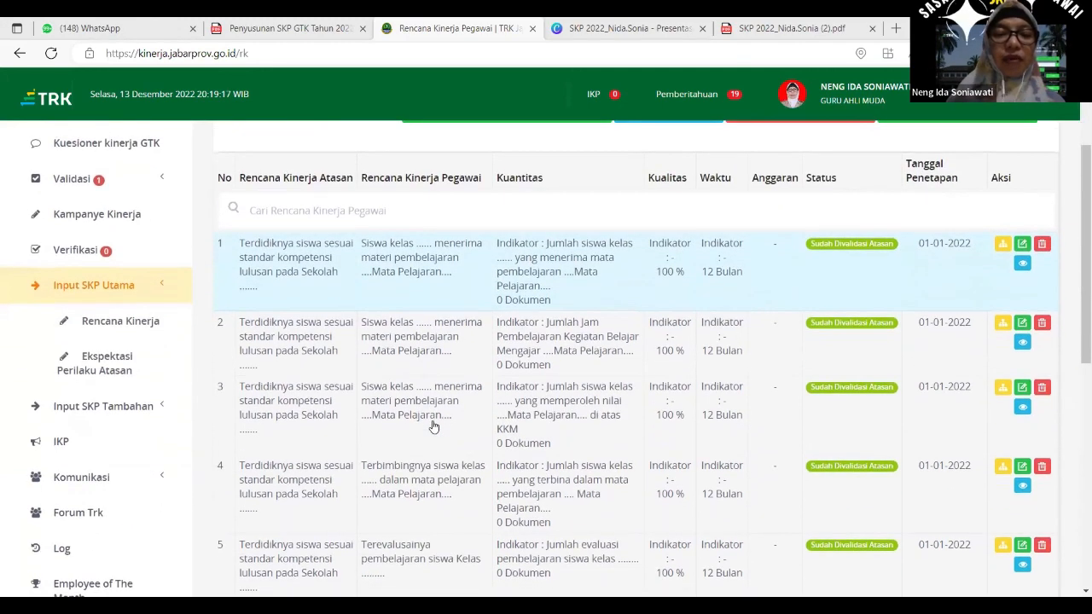
scroll(439, 410, down, 3)
scroll(431, 423, up, 2)
scroll(430, 423, up, 1)
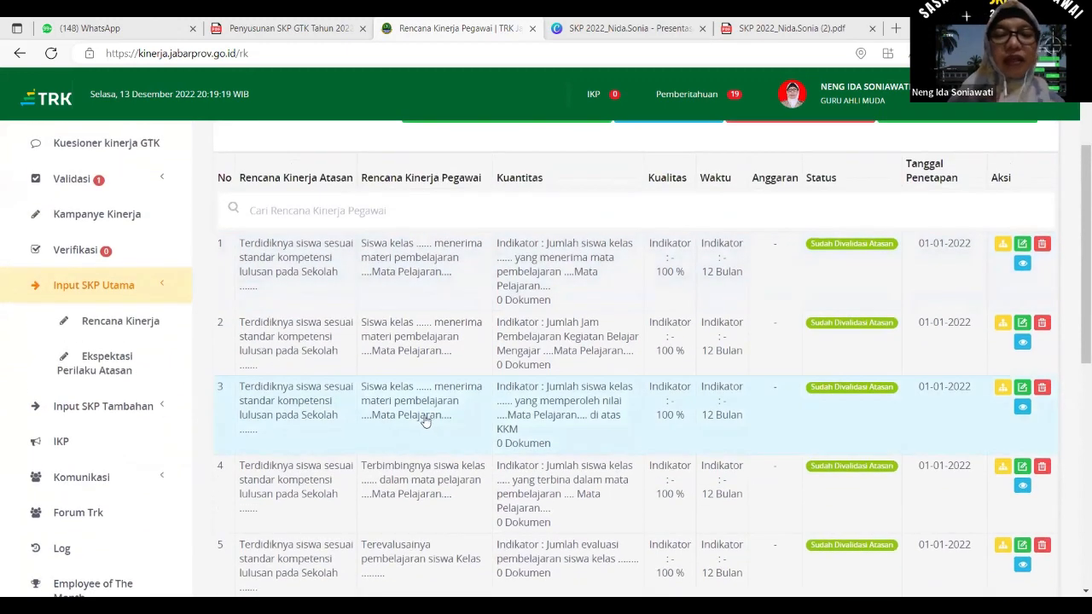
scroll(425, 422, up, 2)
scroll(425, 422, down, 2)
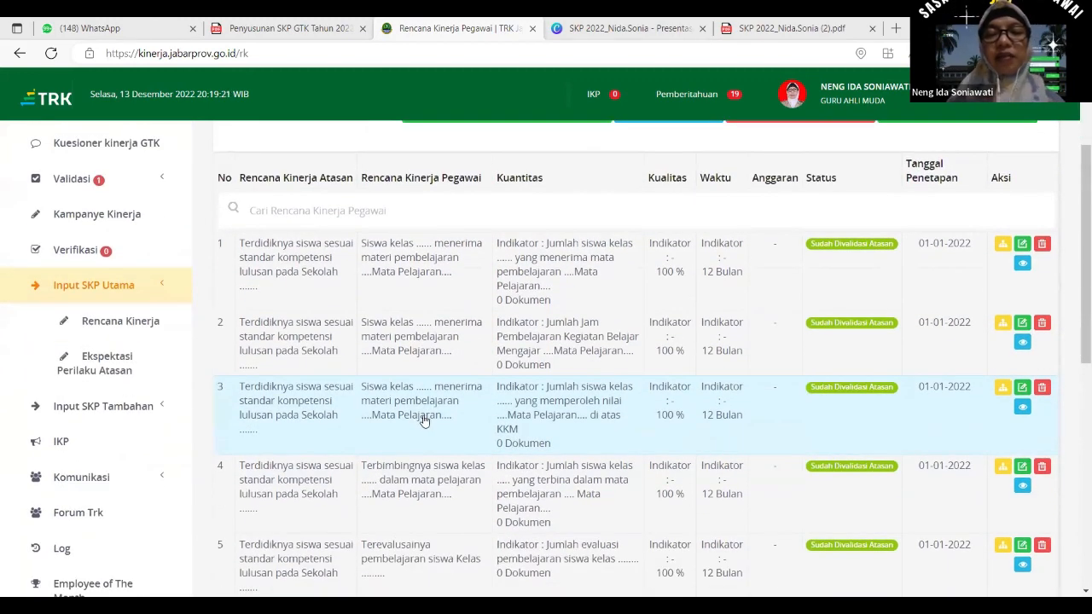
scroll(424, 414, down, 1)
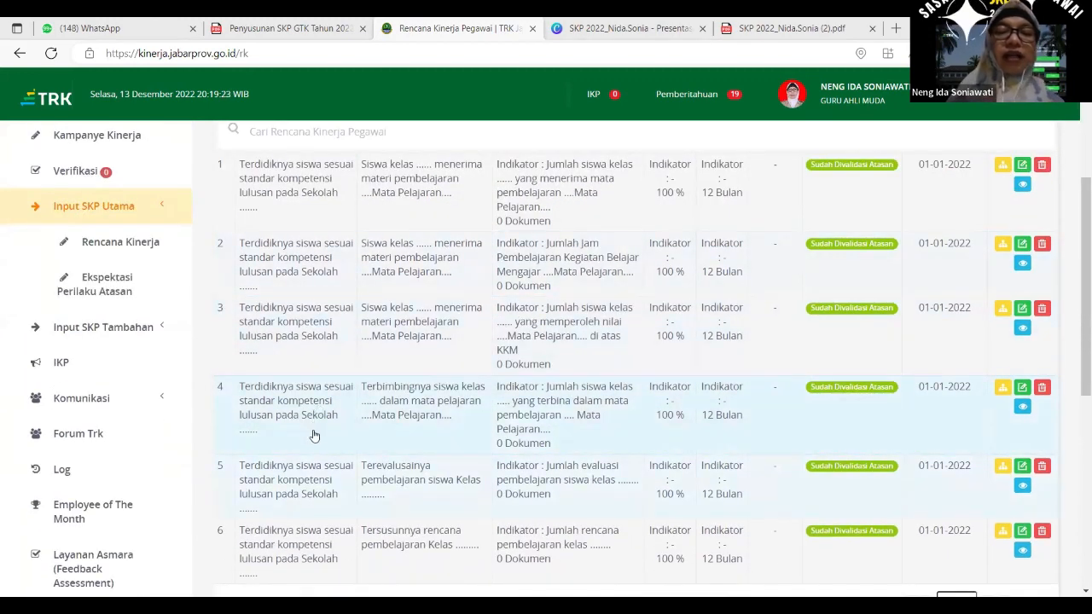
scroll(353, 453, up, 1)
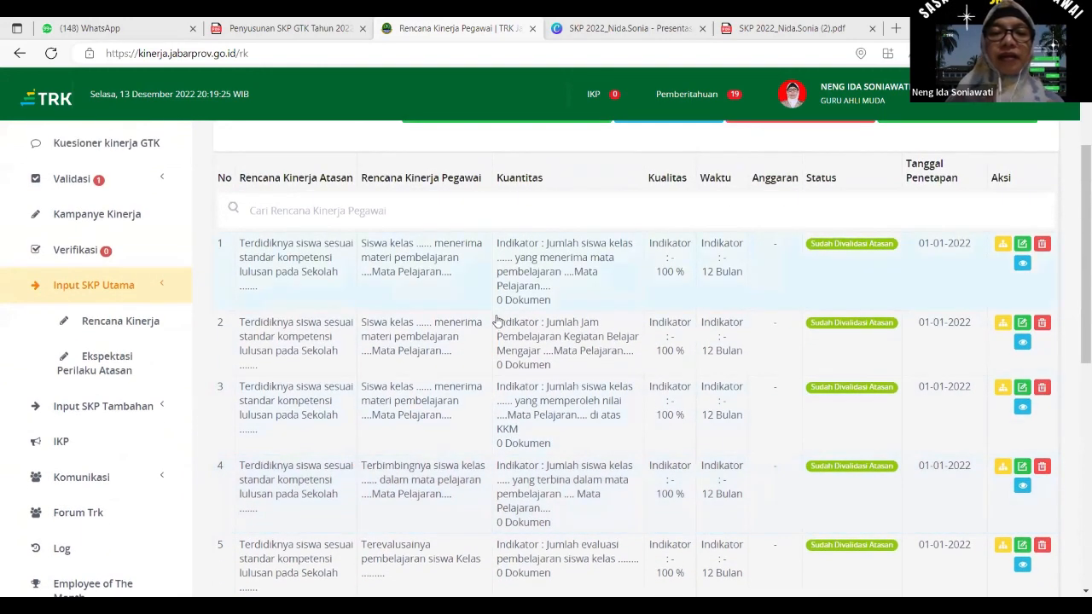
scroll(397, 370, down, 1)
scroll(397, 371, down, 1)
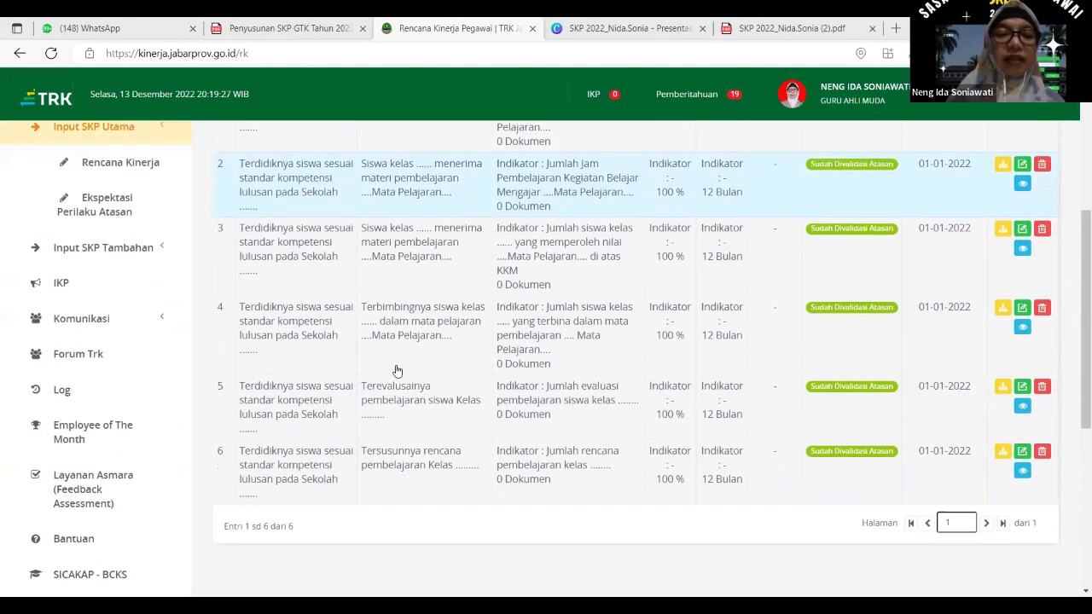
scroll(397, 370, up, 1)
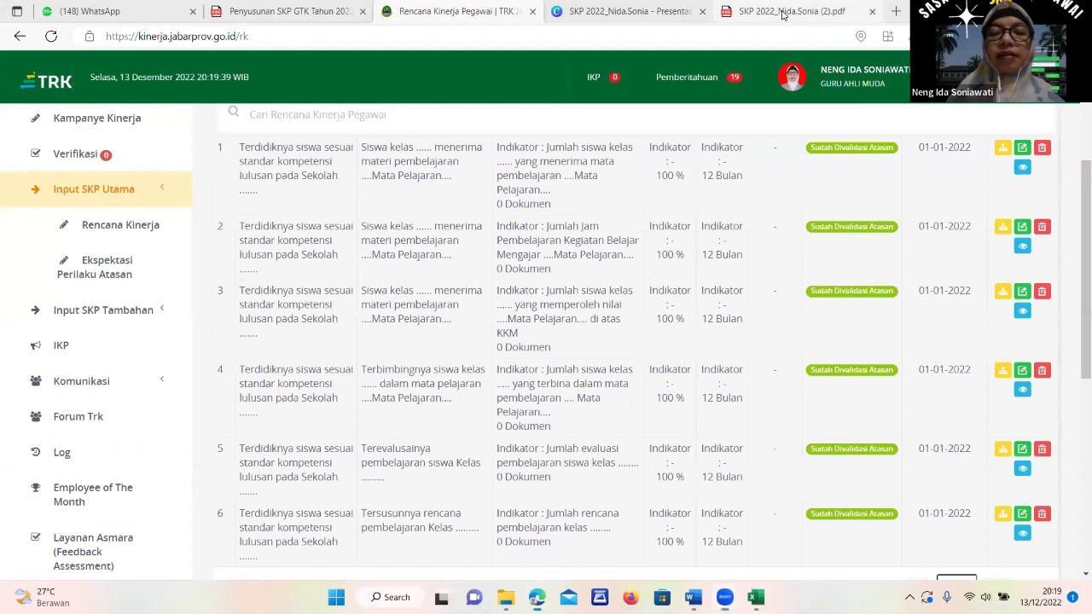
Switch to the SKP 2022 guide PDF and read from the cover to the first Tampilan Awal SKP 2022 page.
click(784, 31)
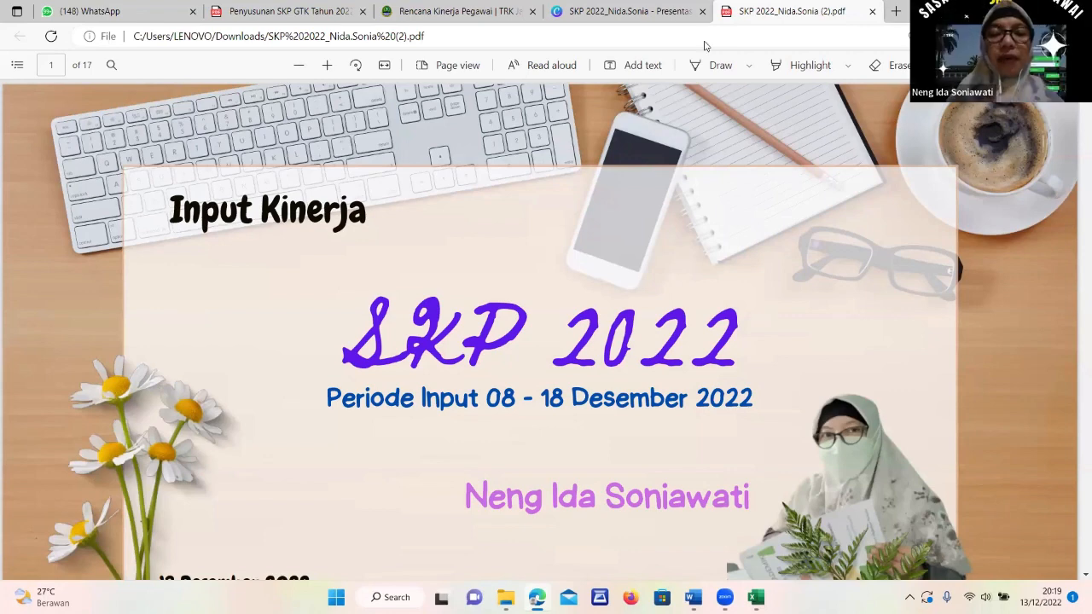
click(480, 11)
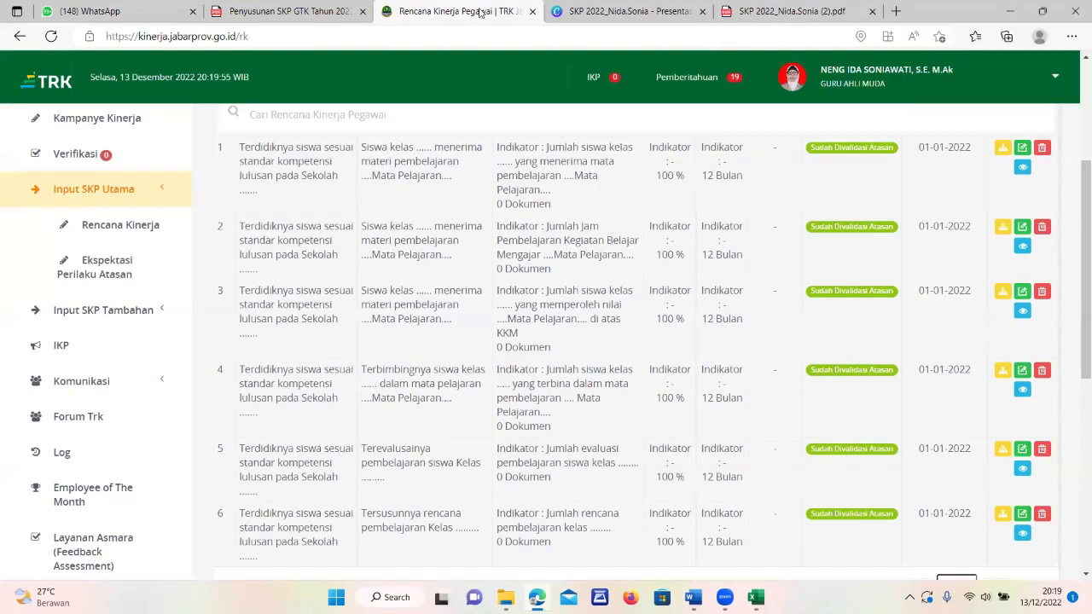
click(763, 13)
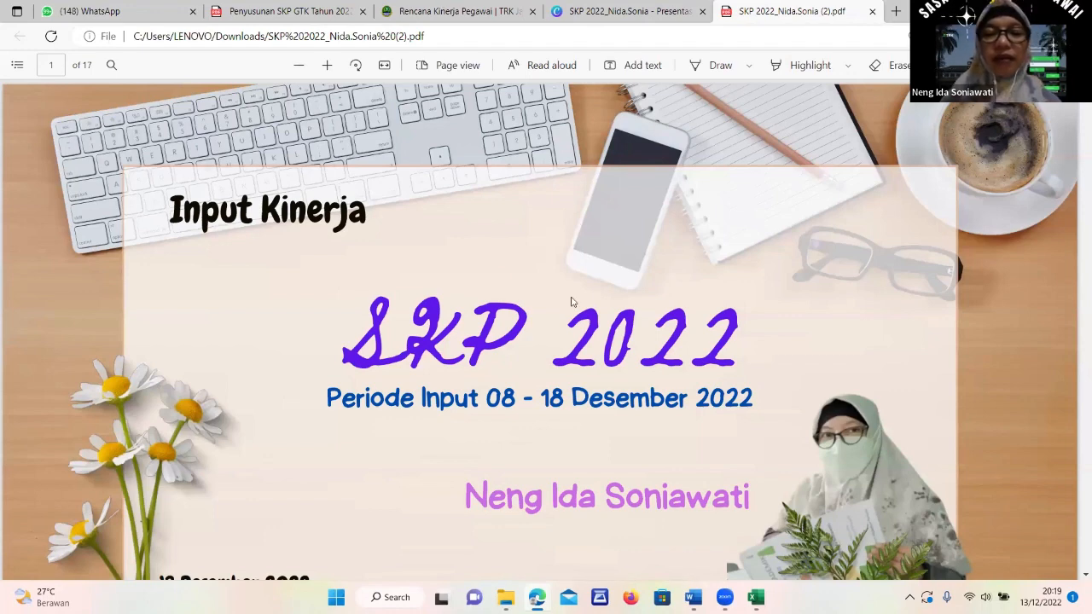
scroll(474, 261, down, 1)
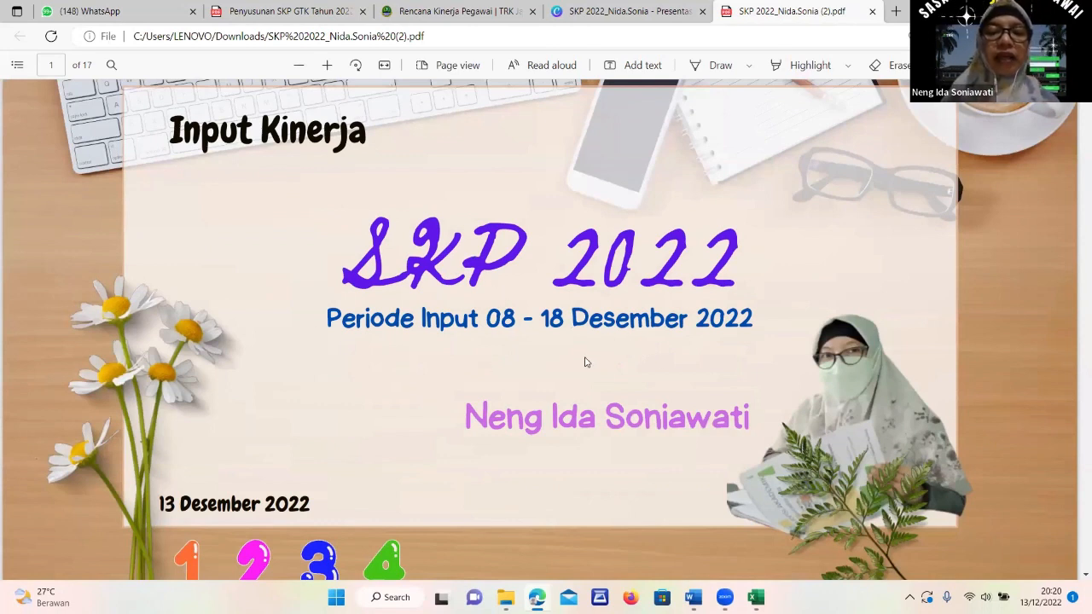
scroll(585, 362, down, 1)
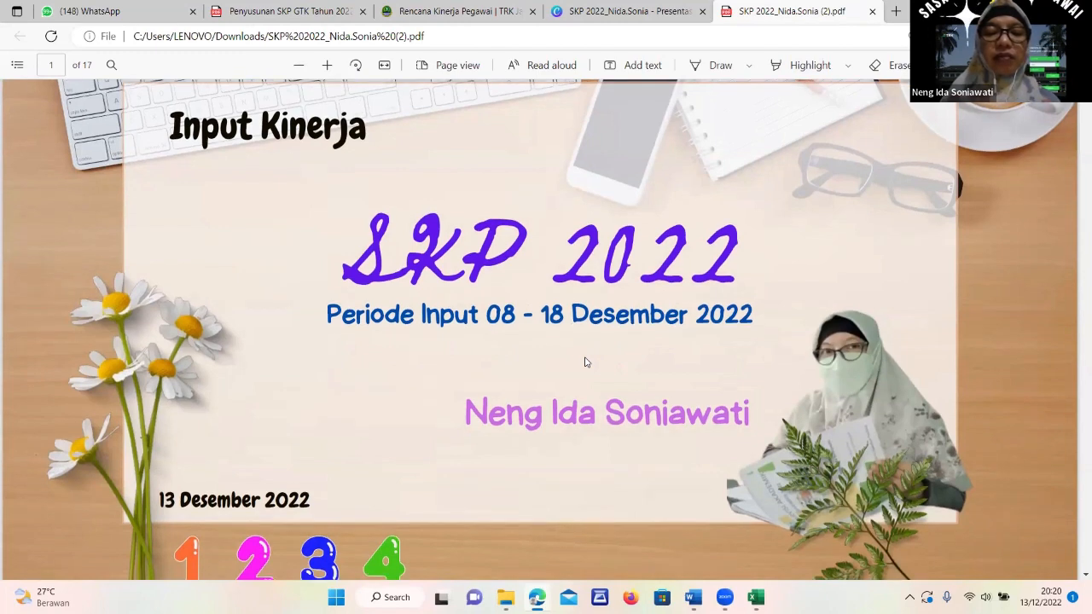
scroll(161, 397, down, 1)
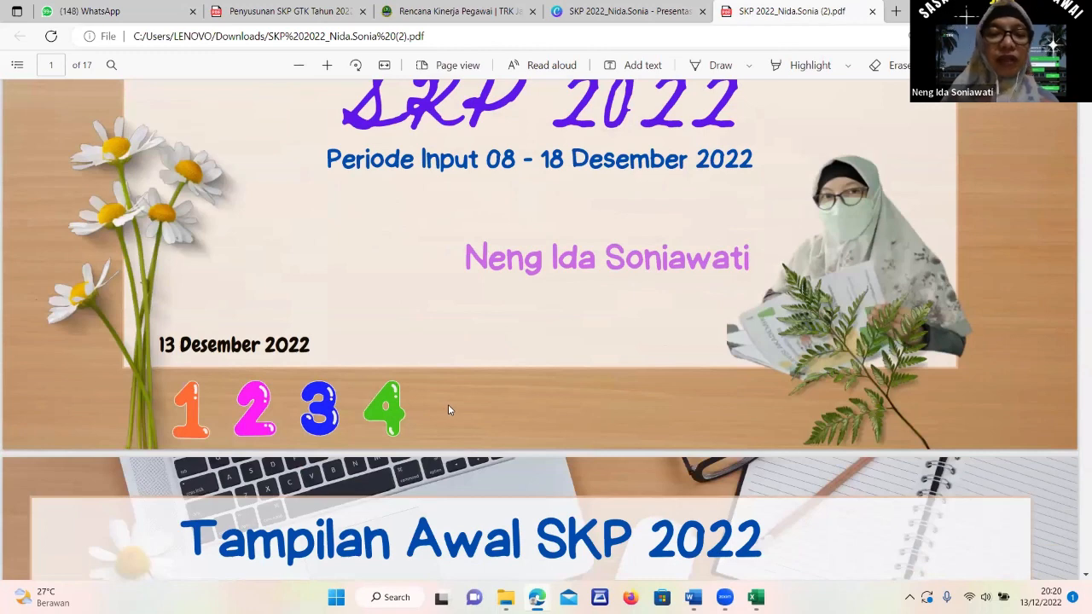
scroll(449, 408, down, 3)
scroll(450, 409, down, 2)
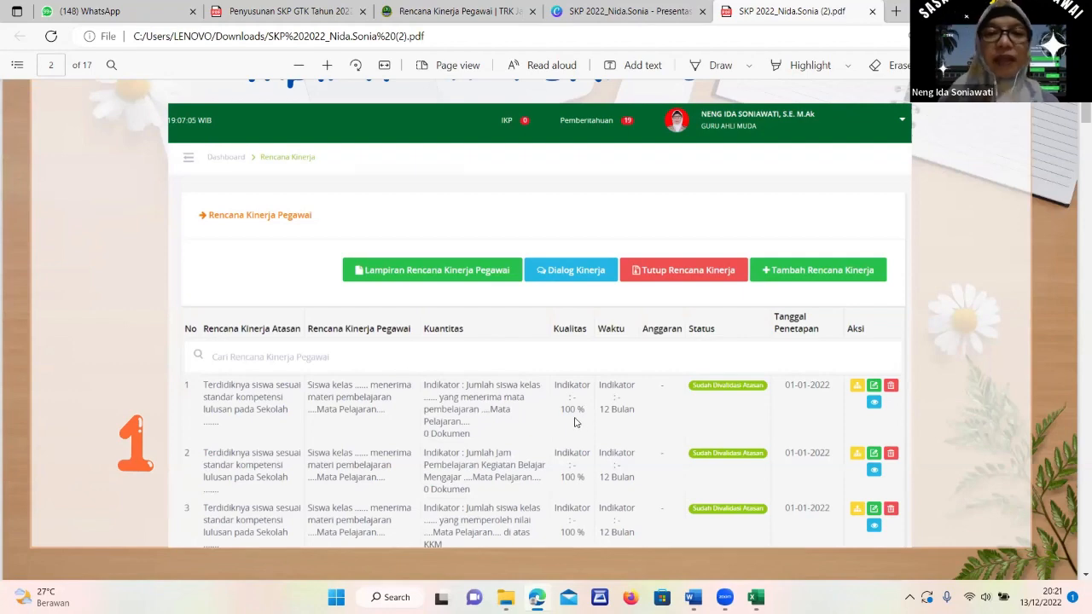
Examine how the guide PDF groups the six plans under numbers 1 to 4 on its Tampilan Awal SKP 2022 pages.
scroll(570, 419, down, 2)
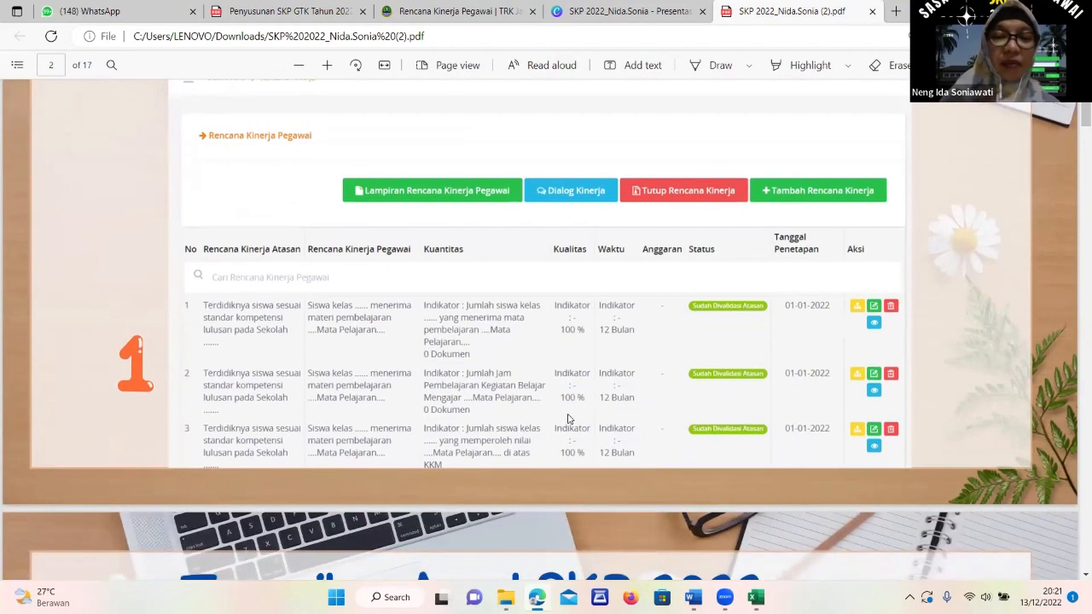
scroll(570, 419, down, 8)
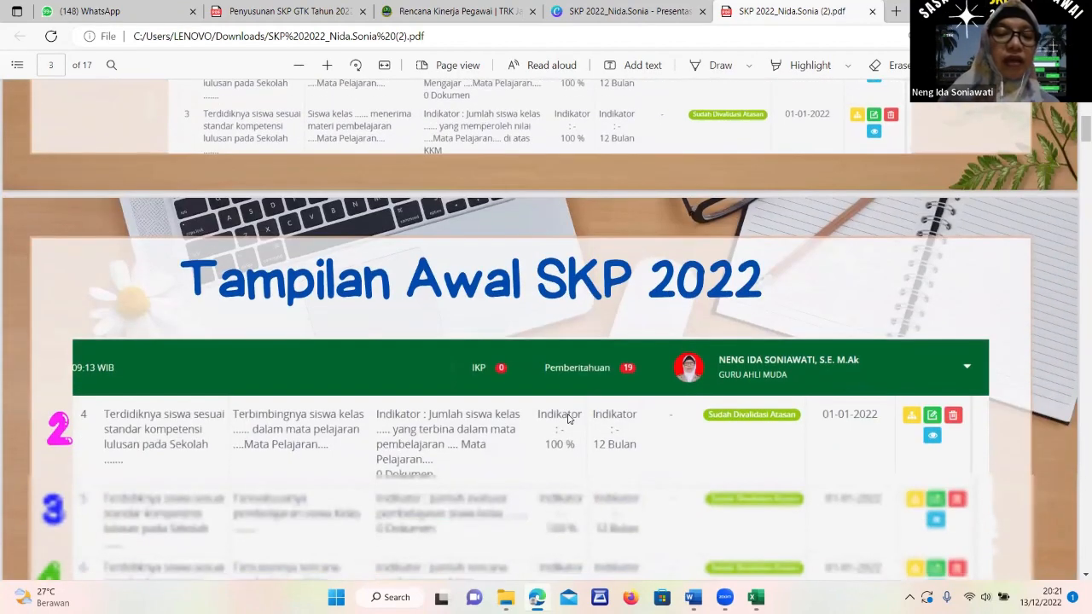
scroll(570, 420, down, 5)
scroll(494, 446, down, 2)
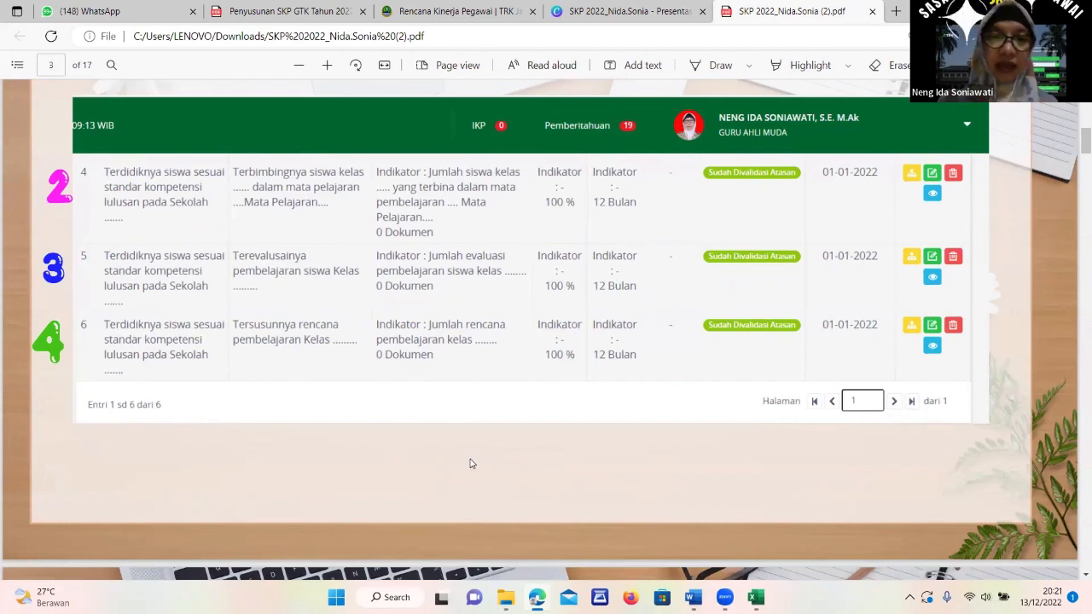
scroll(469, 460, up, 1)
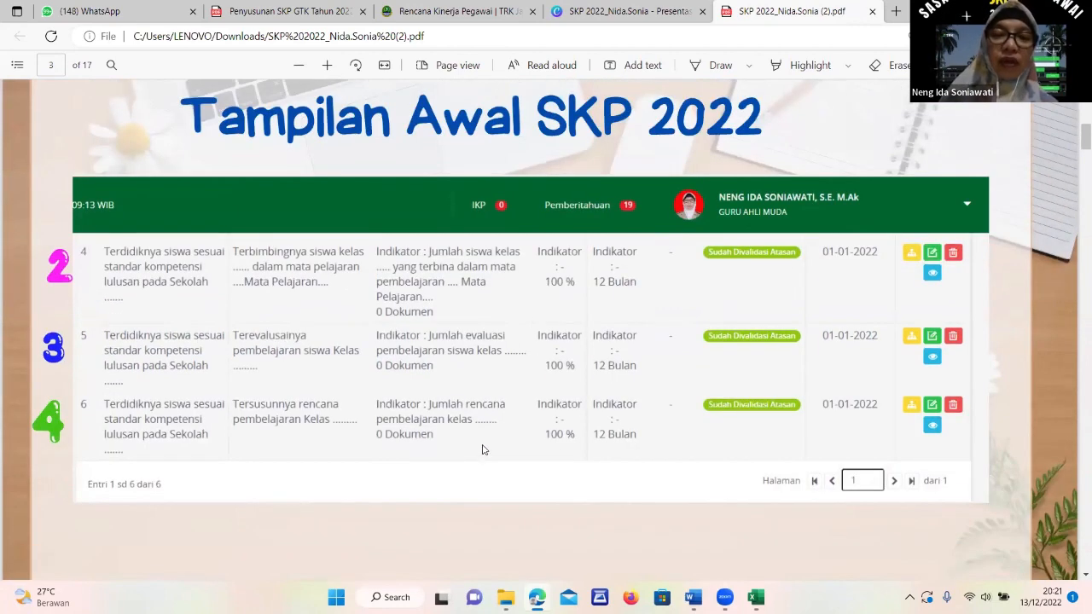
scroll(448, 390, down, 4)
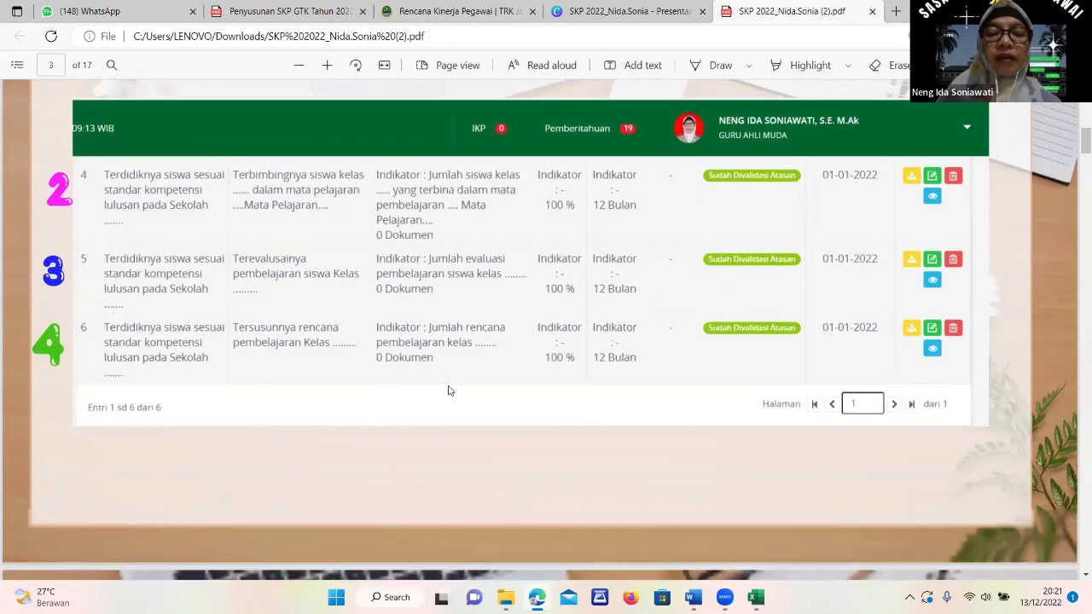
scroll(448, 389, down, 3)
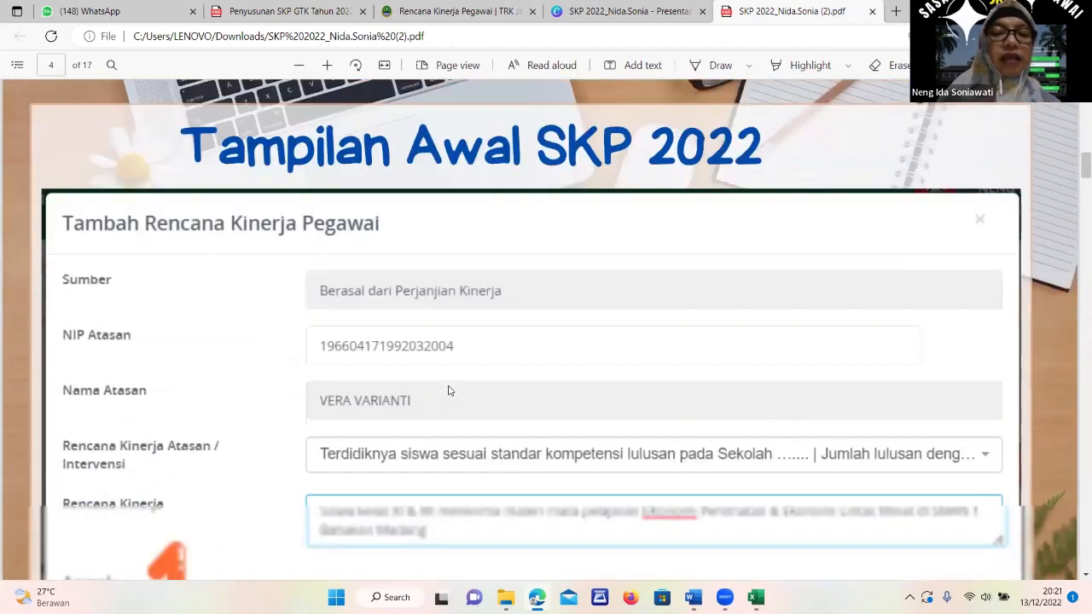
scroll(448, 390, up, 2)
scroll(456, 33, up, 4)
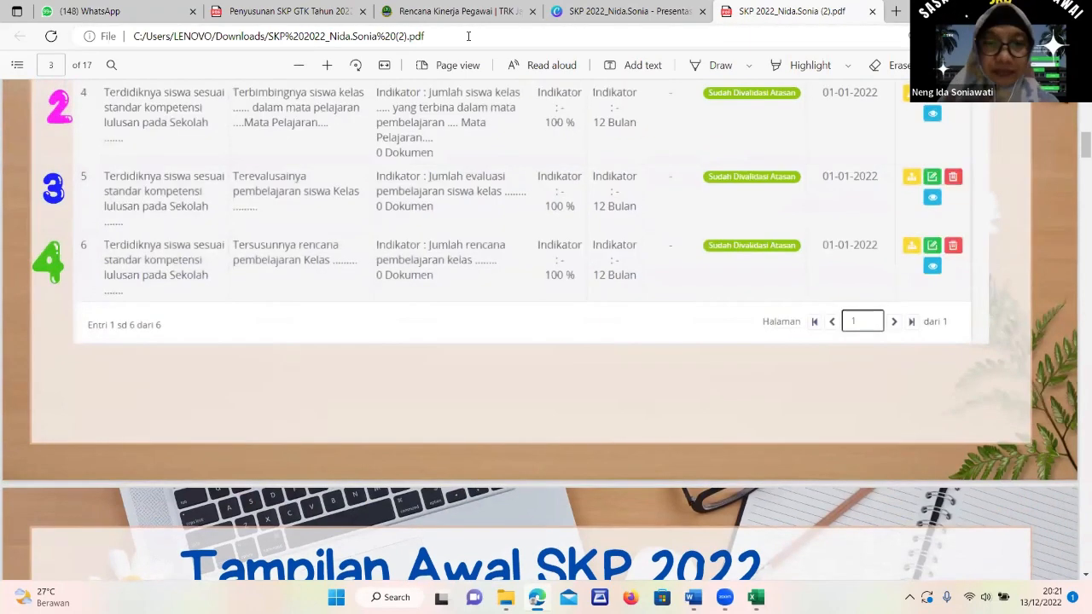
Return to the TRK performance plan page, open the first plan for editing and look over its form fields.
click(464, 12)
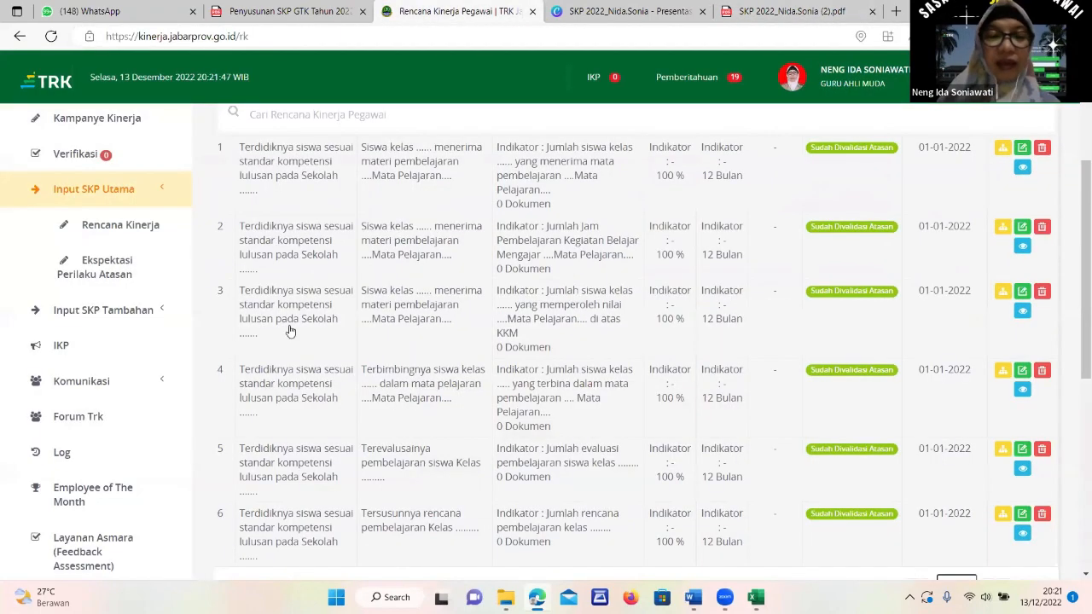
scroll(292, 328, up, 2)
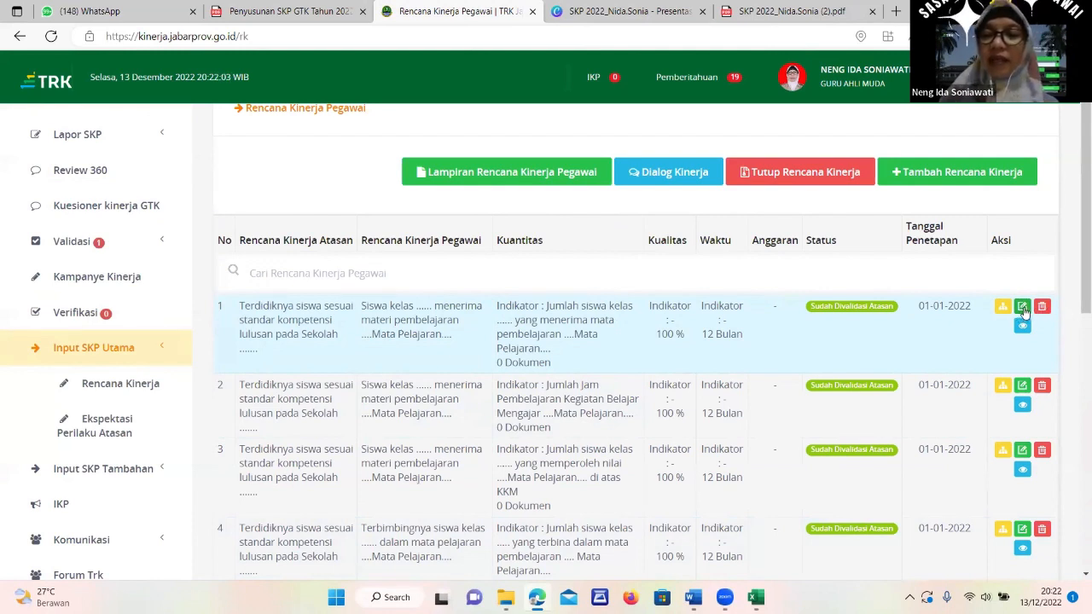
click(1023, 311)
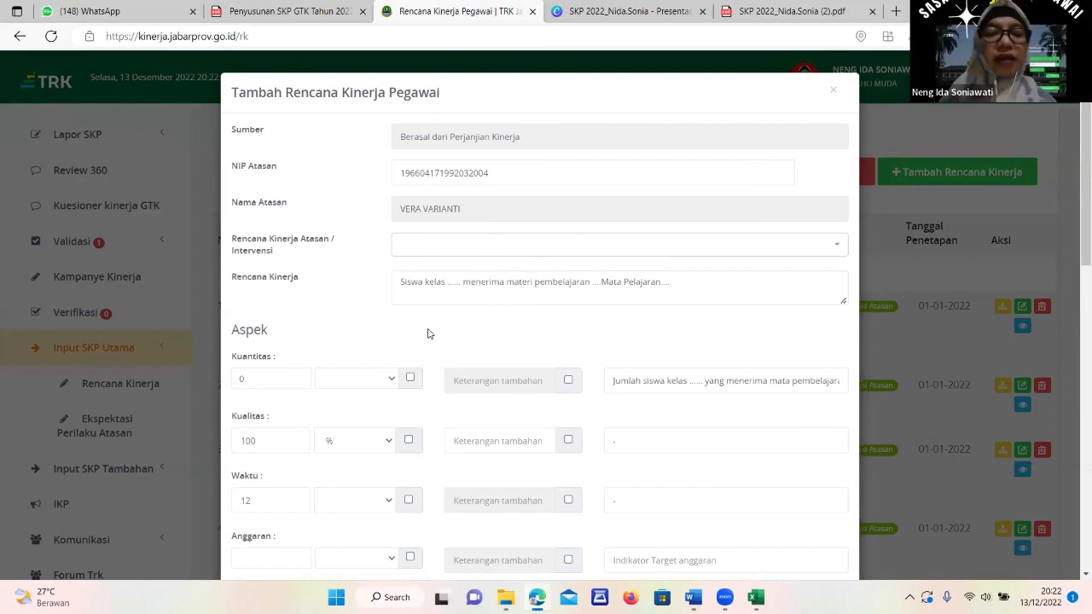
scroll(509, 363, down, 1)
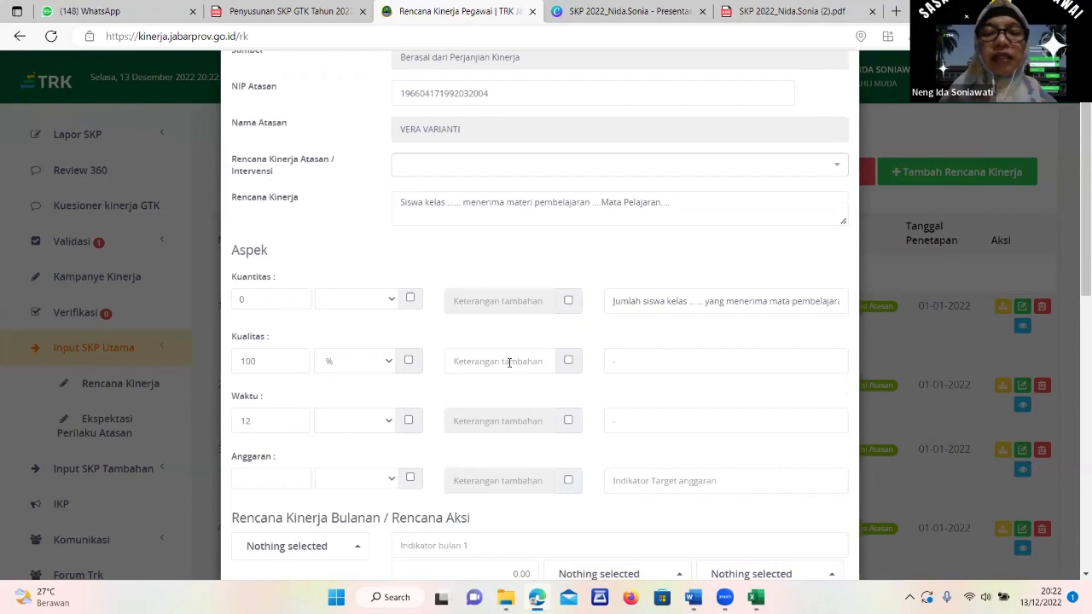
scroll(510, 363, down, 3)
scroll(509, 362, up, 4)
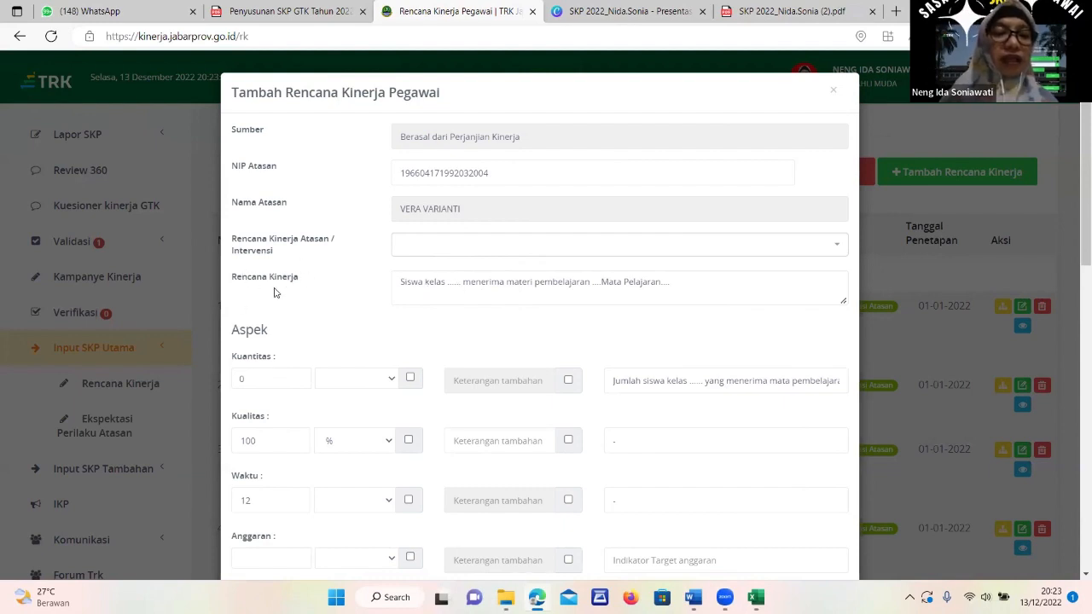
In the Rencana Kinerja text, enter "XI dan XII" after "Siswa kelas" and delete the placeholder dots that follow.
click(448, 284)
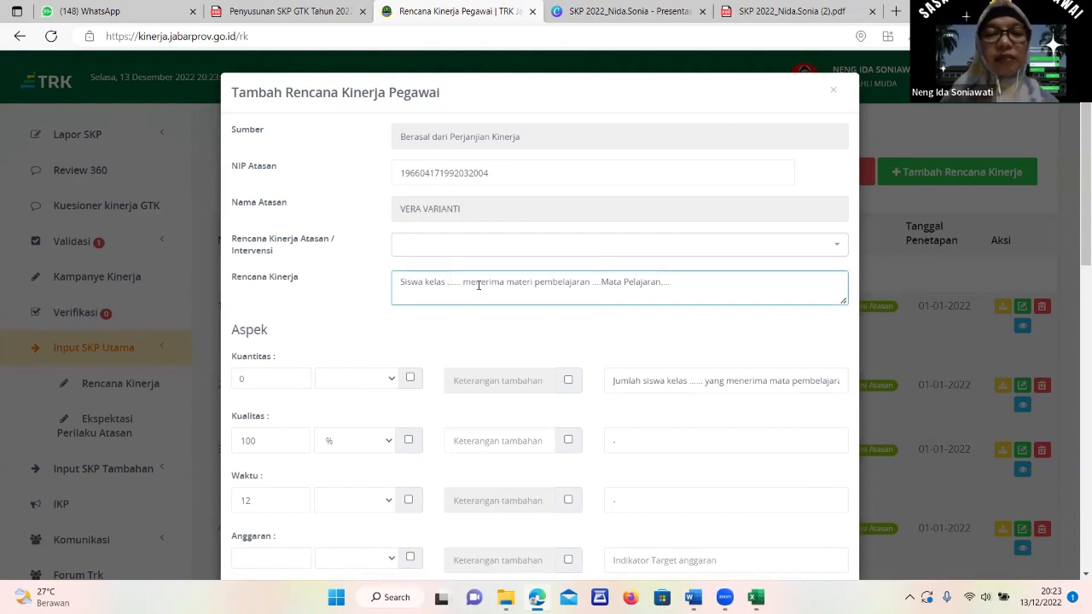
text(XI)
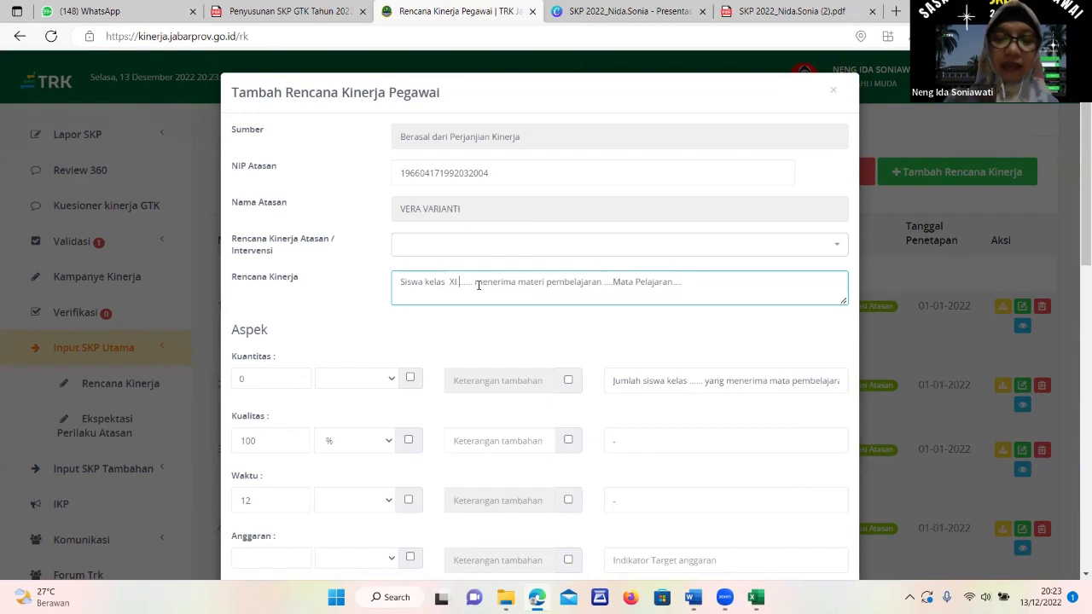
text( dan XII)
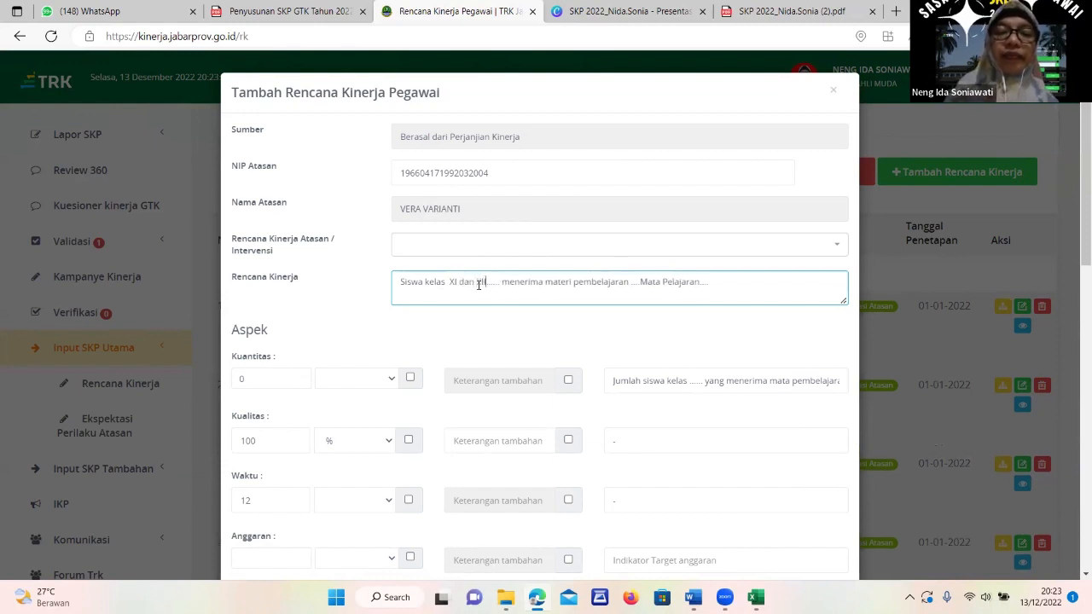
key(Delete)
key(Delete)
key(Delete)
key(Delete)
key(Delete)
key(Delete)
key(Delete)
key(Delete)
key(Delete)
key(Delete)
key(Delete)
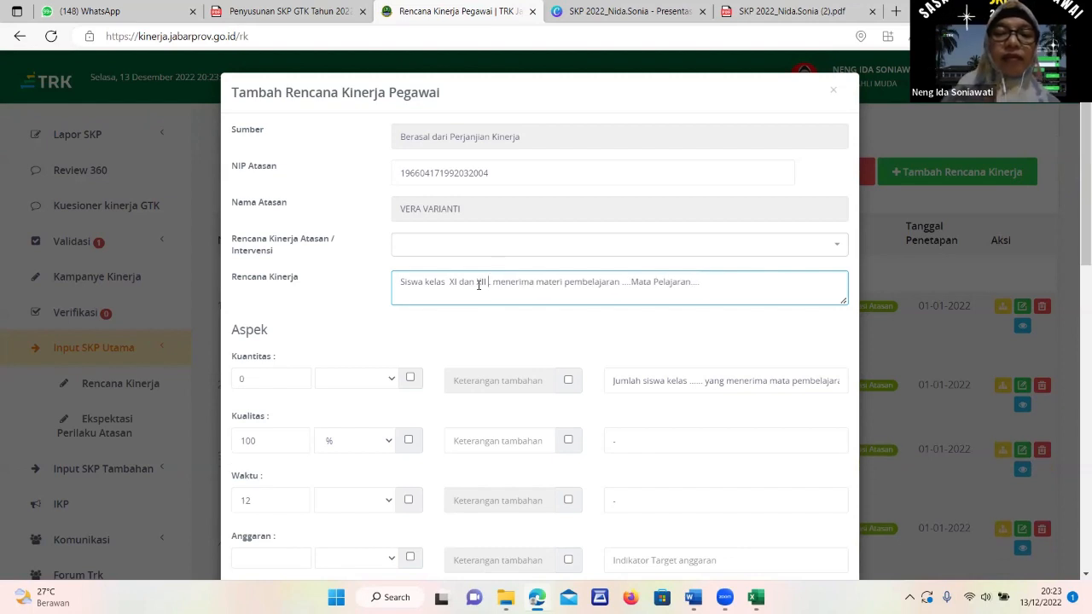
key(Delete)
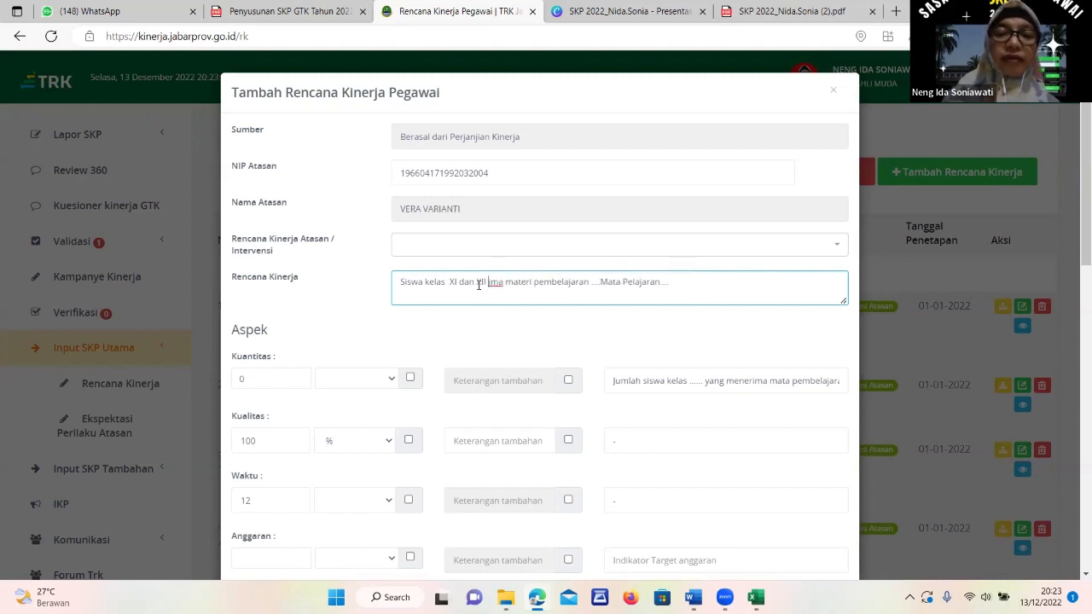
Switch to the SKP 2022 guide PDF and read the filled-in Rencana Kinerja example for plan number 1.
click(789, 15)
scroll(512, 321, up, 3)
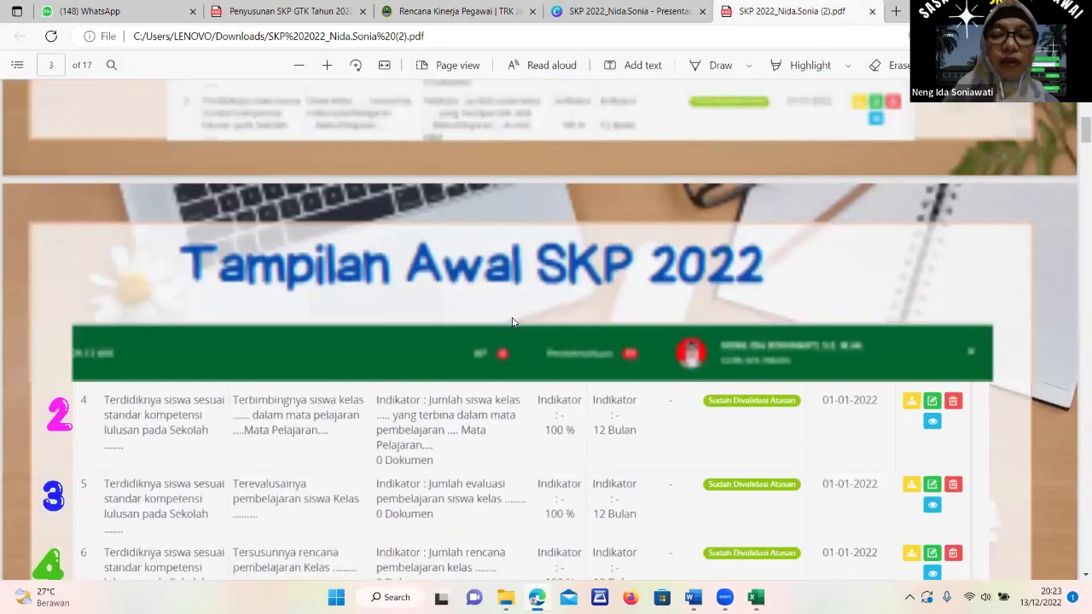
scroll(512, 320, down, 8)
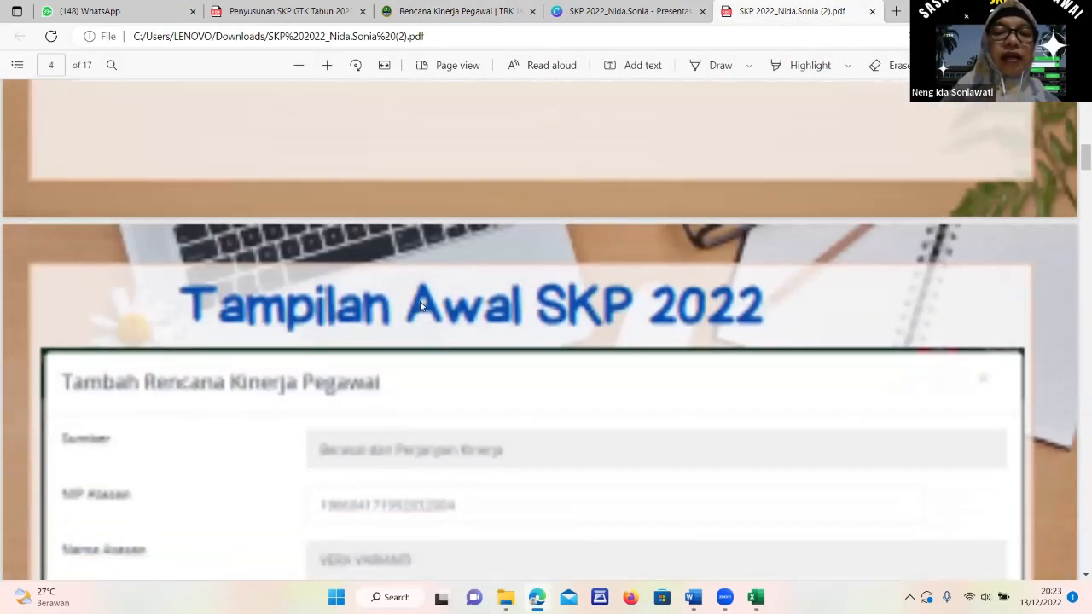
scroll(553, 334, down, 3)
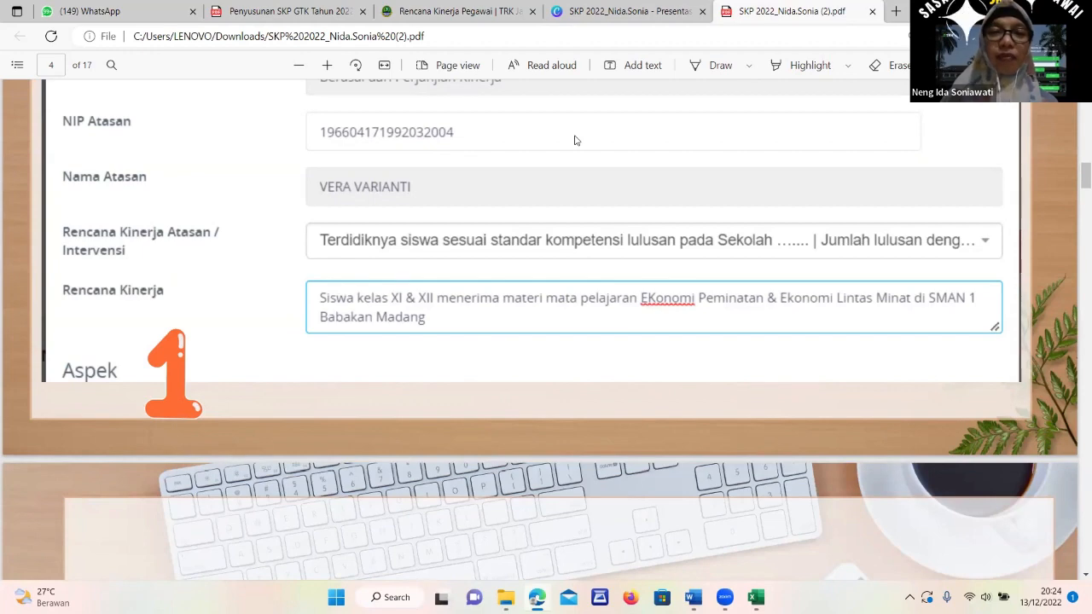
Return to the TRK form and complete the word "menerima" after "XI dan XII" in Rencana Kinerja, removing the leftover letters.
mouse_move(454, 17)
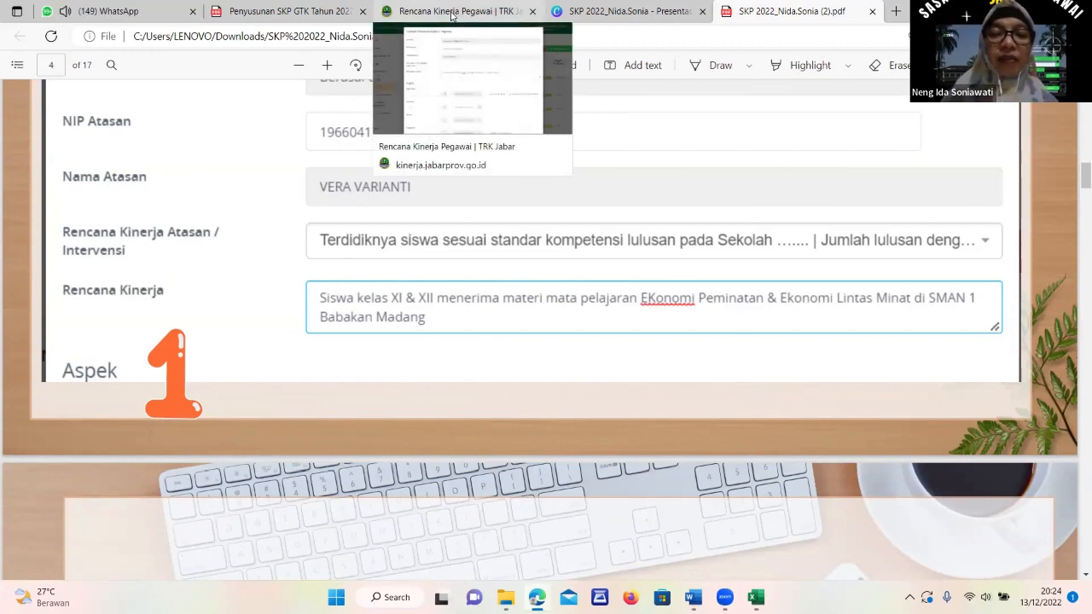
click(438, 12)
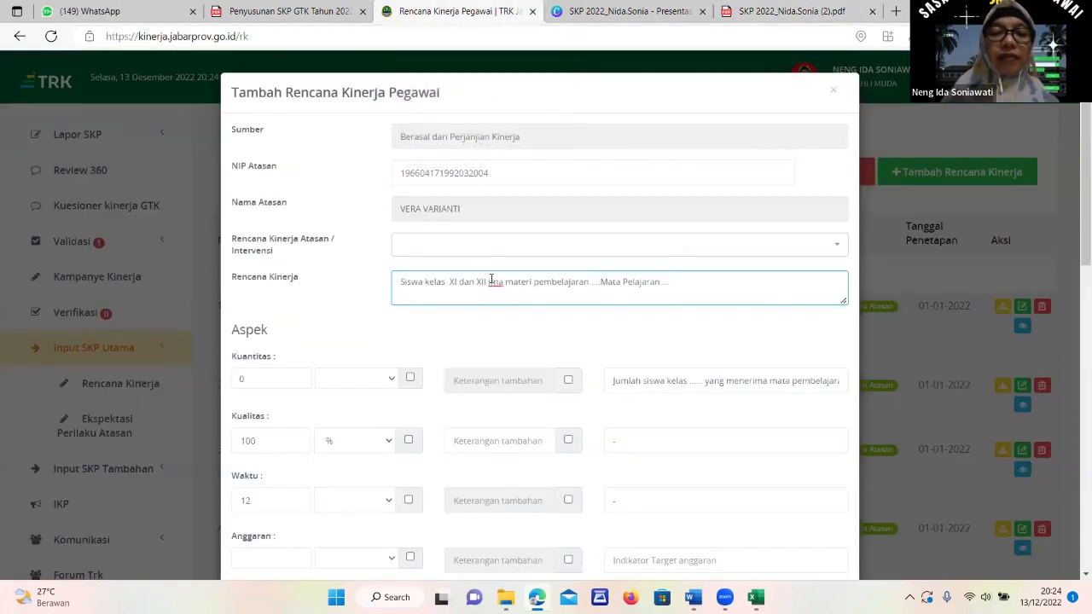
text(mener)
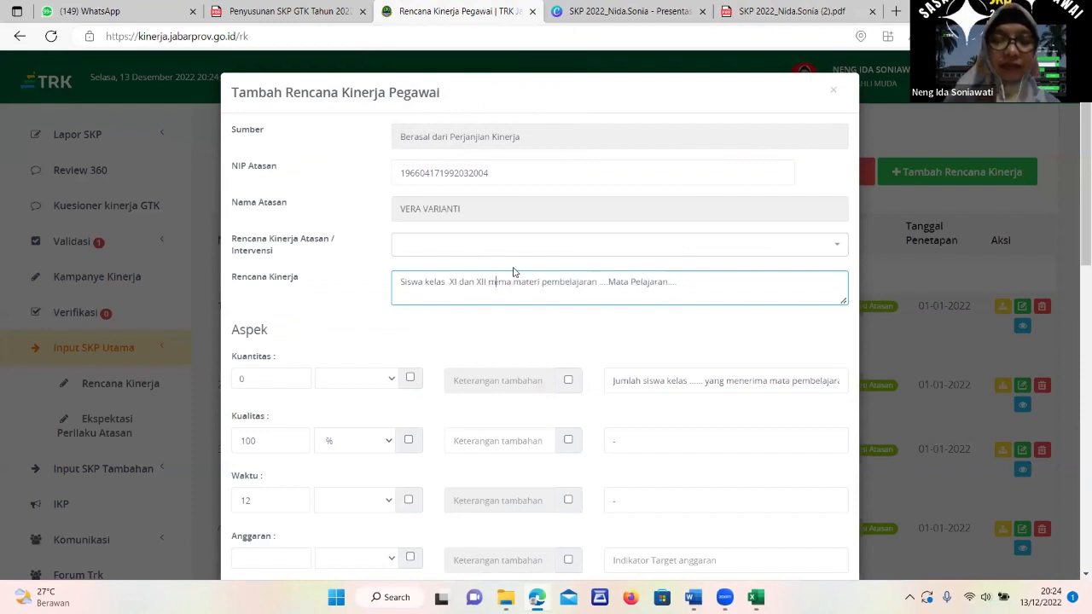
text(ima)
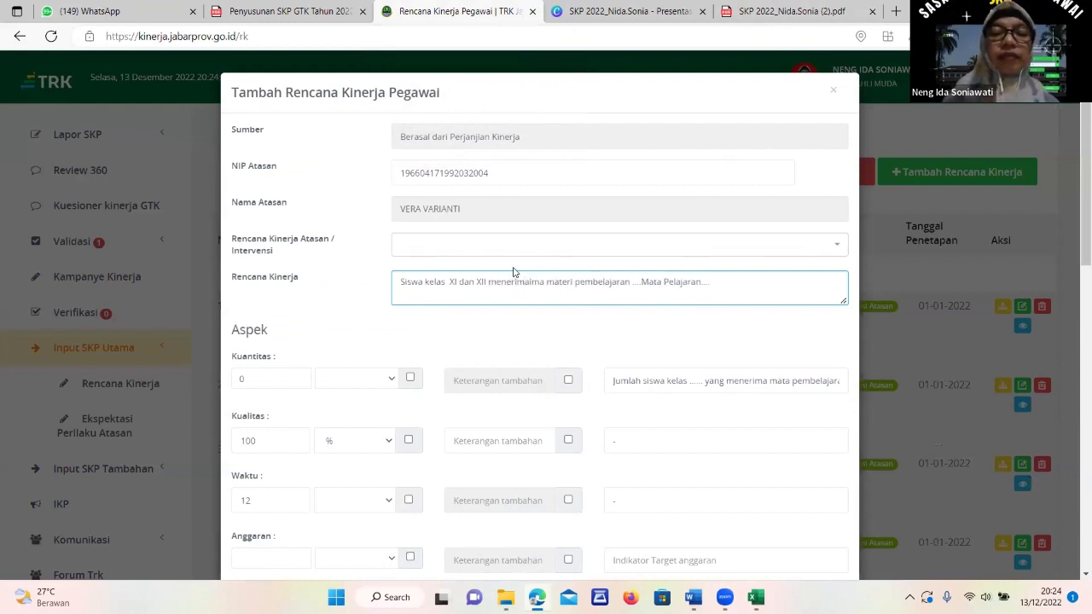
key(Delete)
key(Delete)
key(Delete)
key(Delete)
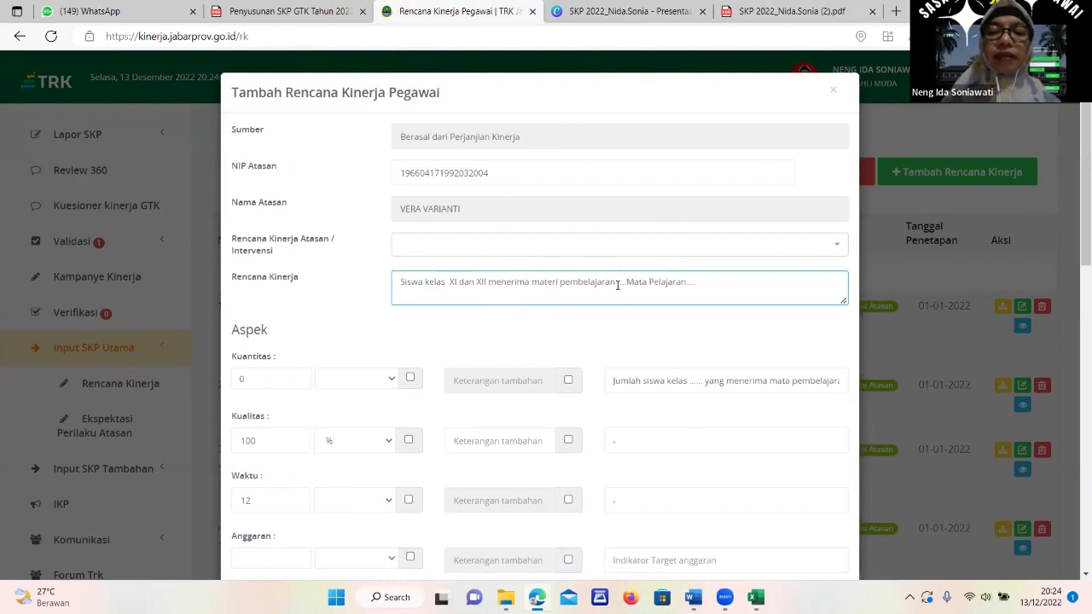
Replace the Mata Pelajaran placeholder and its dots in Rencana Kinerja with "Peminatan Ekonomi dan Ekonomi Lintas MInat di".
drag(619, 285, 700, 290)
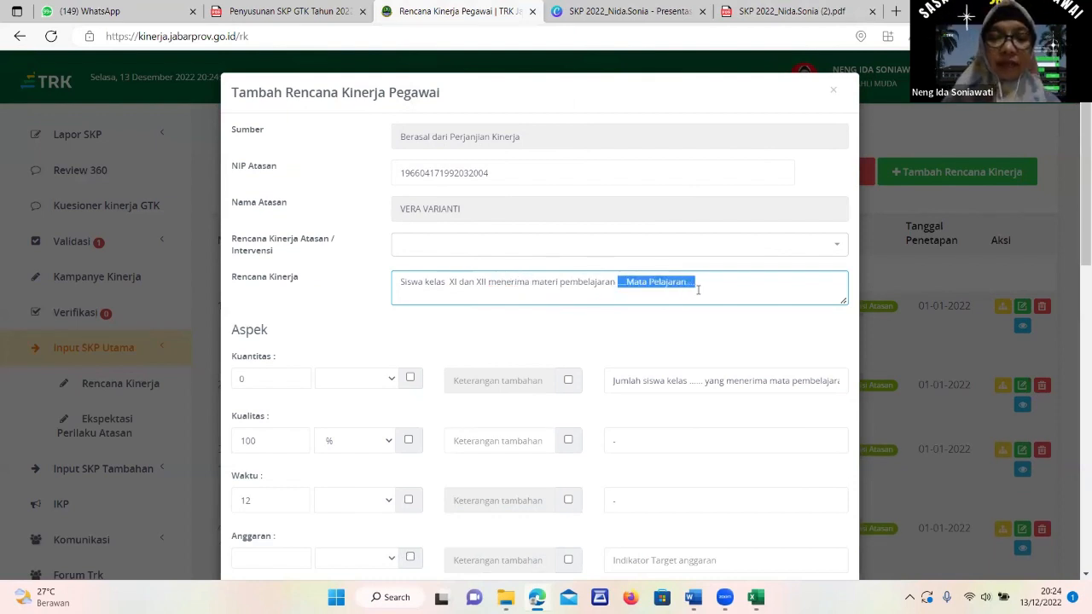
key(BackSpace)
text(E)
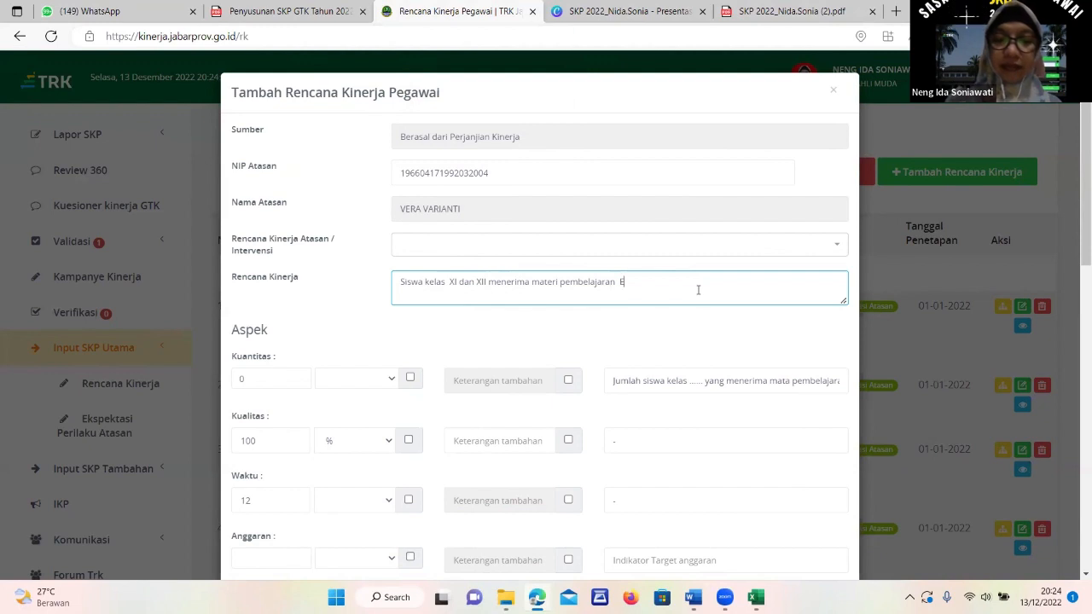
key(BackSpace)
text(Pe)
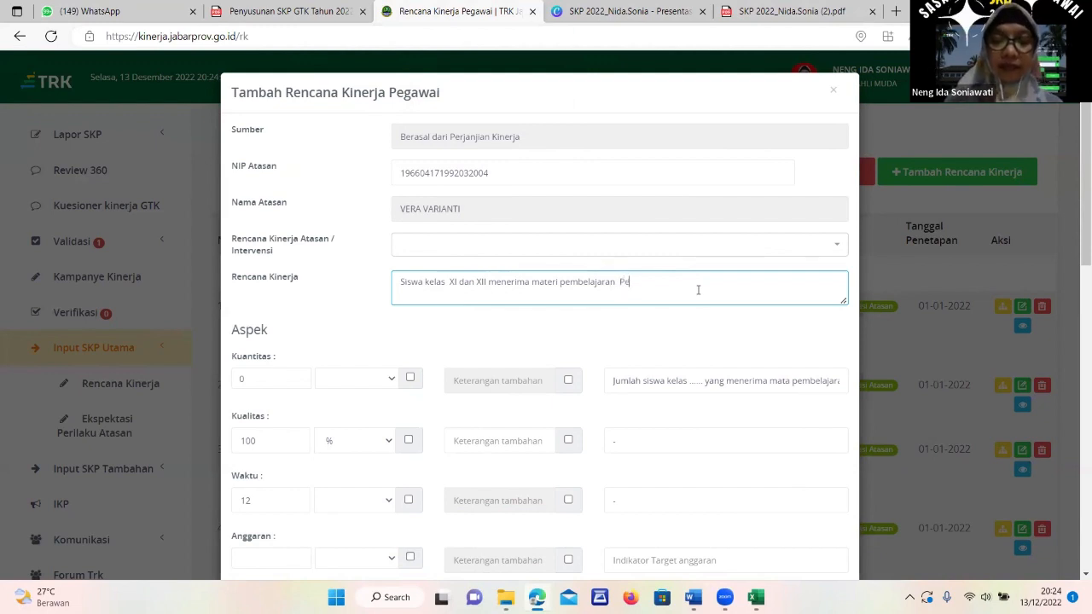
text(minatan Ek)
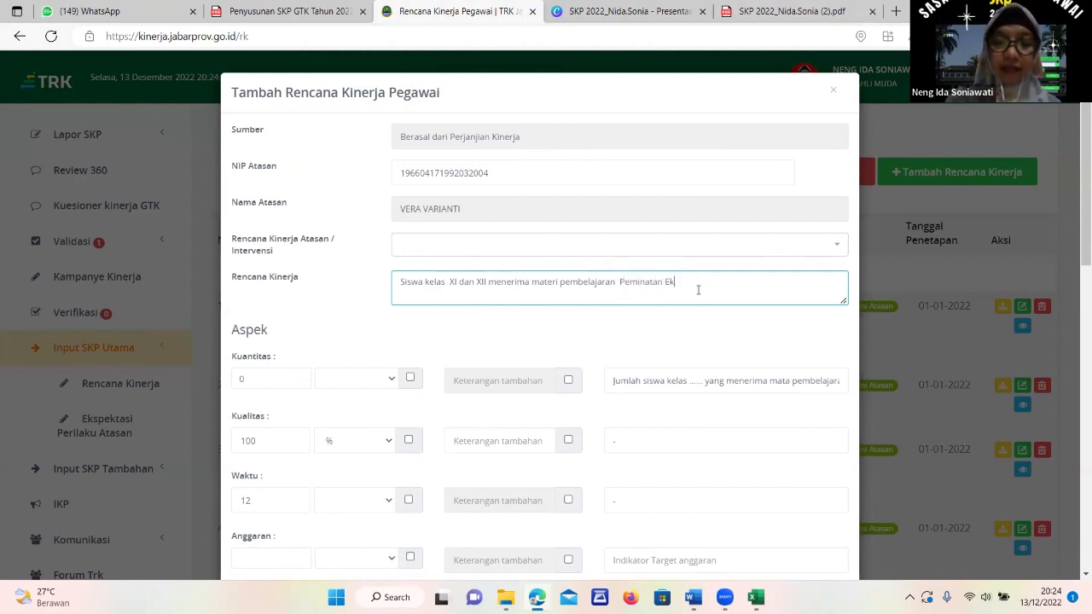
text(onomi dan )
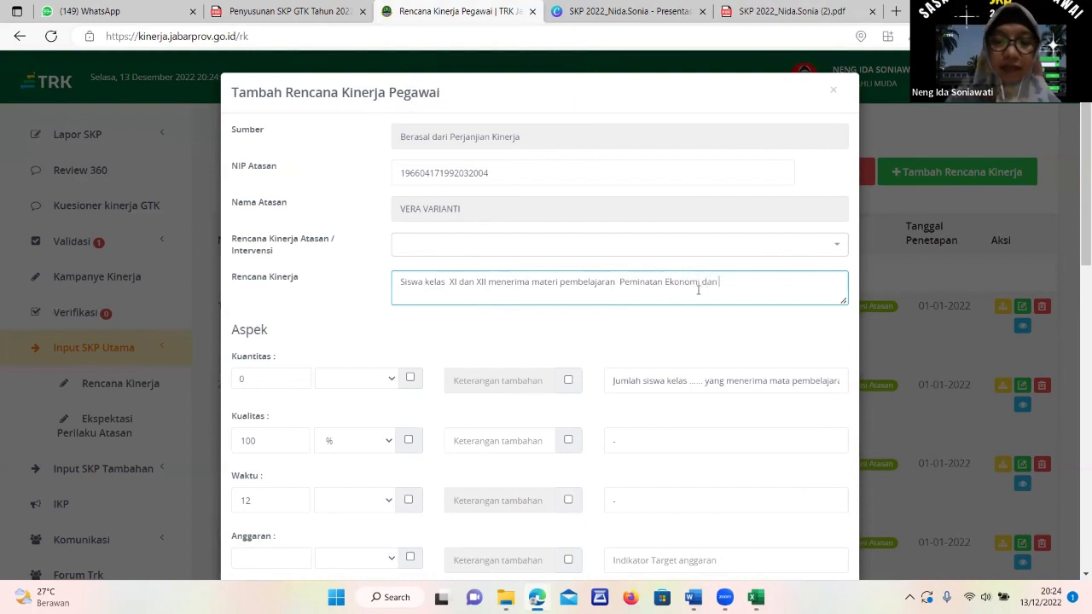
text(Lintas MInat )
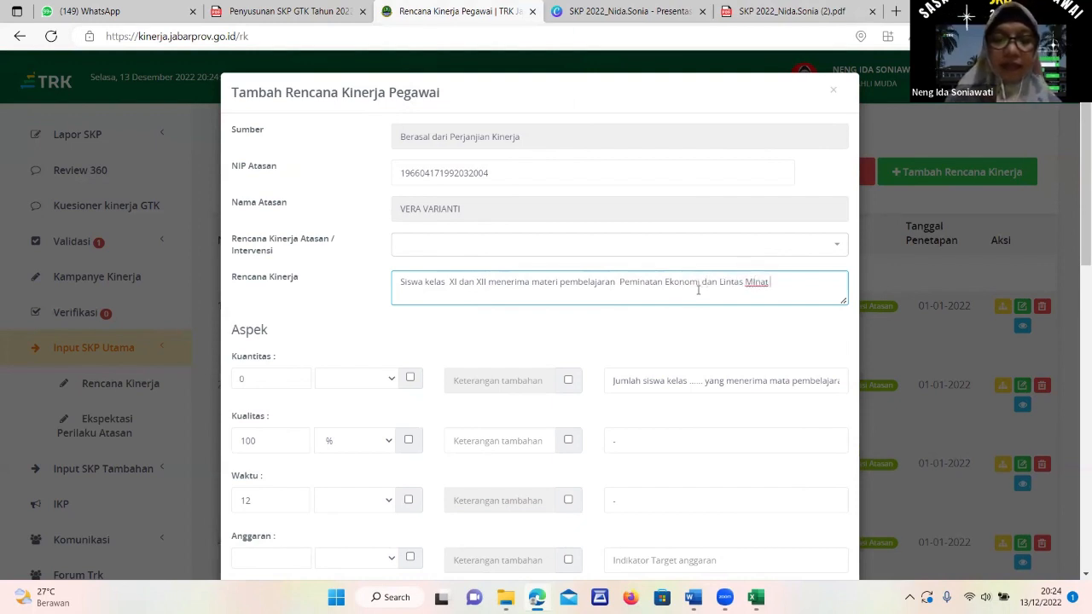
text( di)
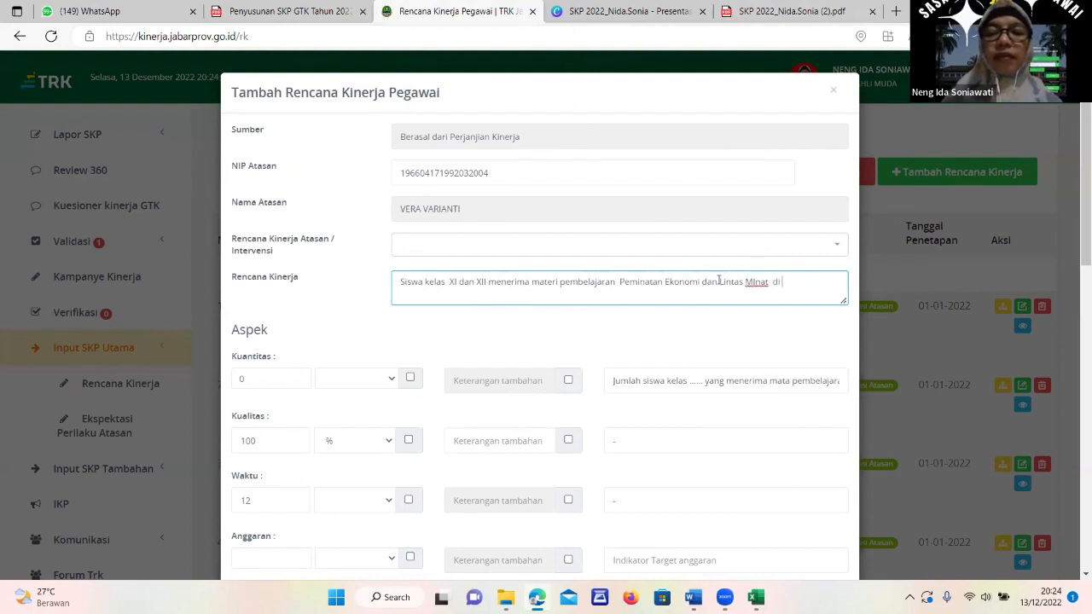
click(719, 281)
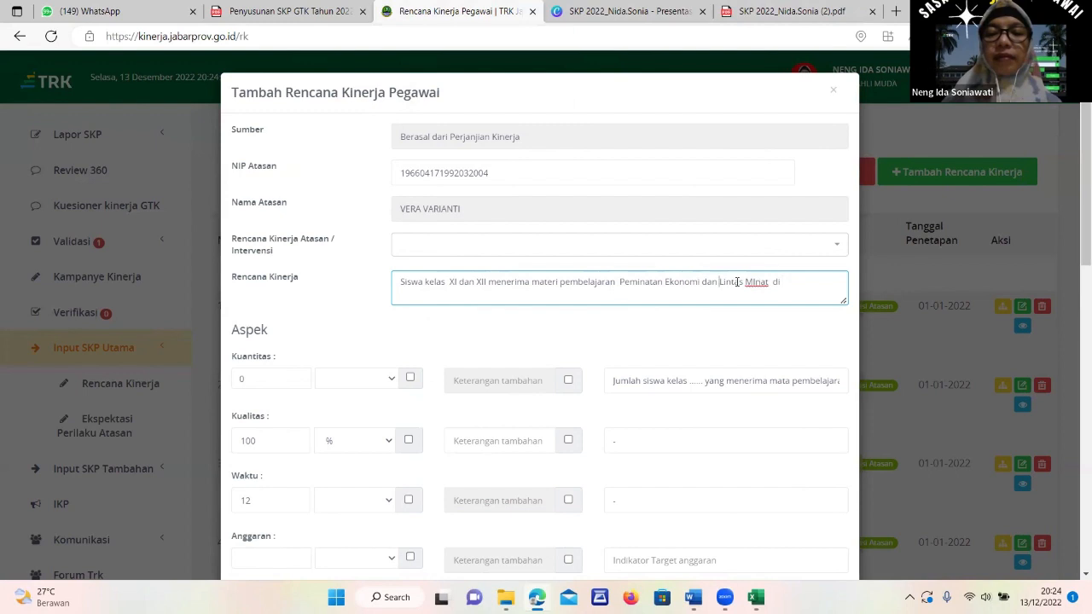
text(Ekonomi )
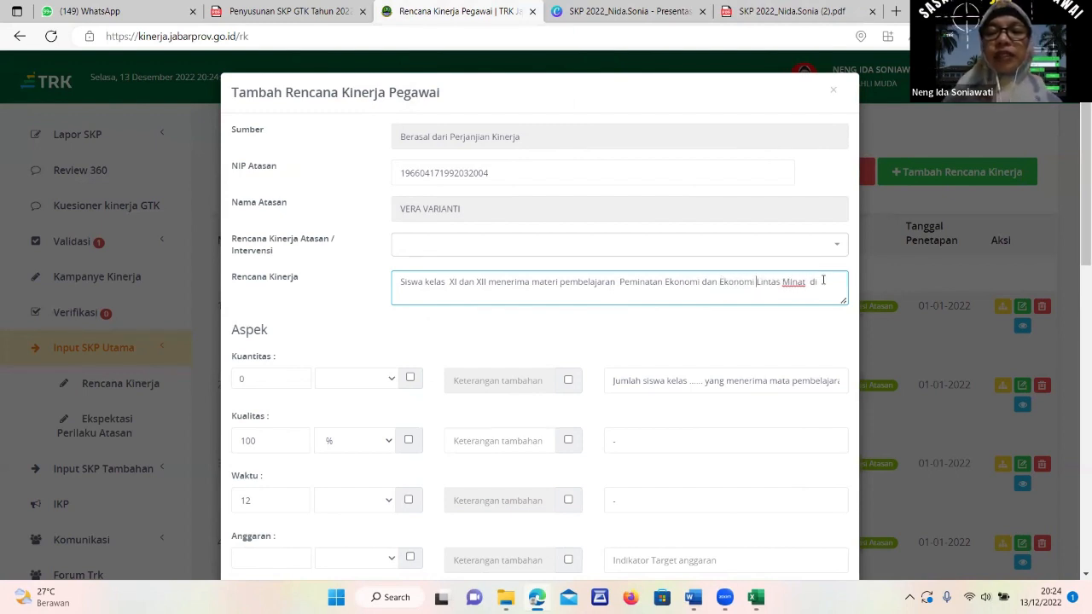
Add "SMAN 1 Babakan Madang" to the end of the Rencana Kinerja text, correcting the misspelled last word.
text( MAN )
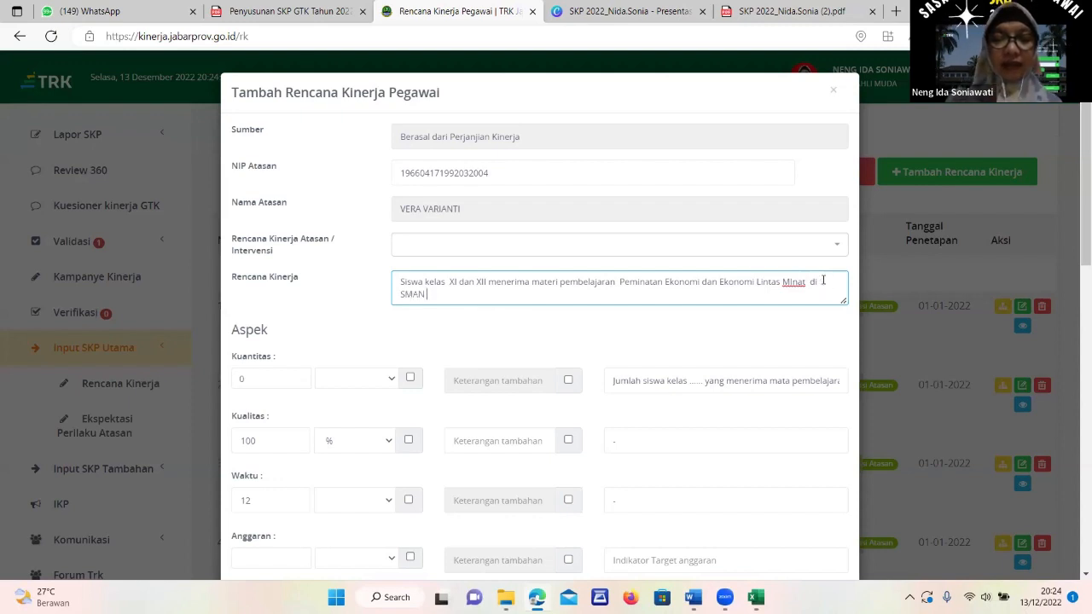
text(1 V)
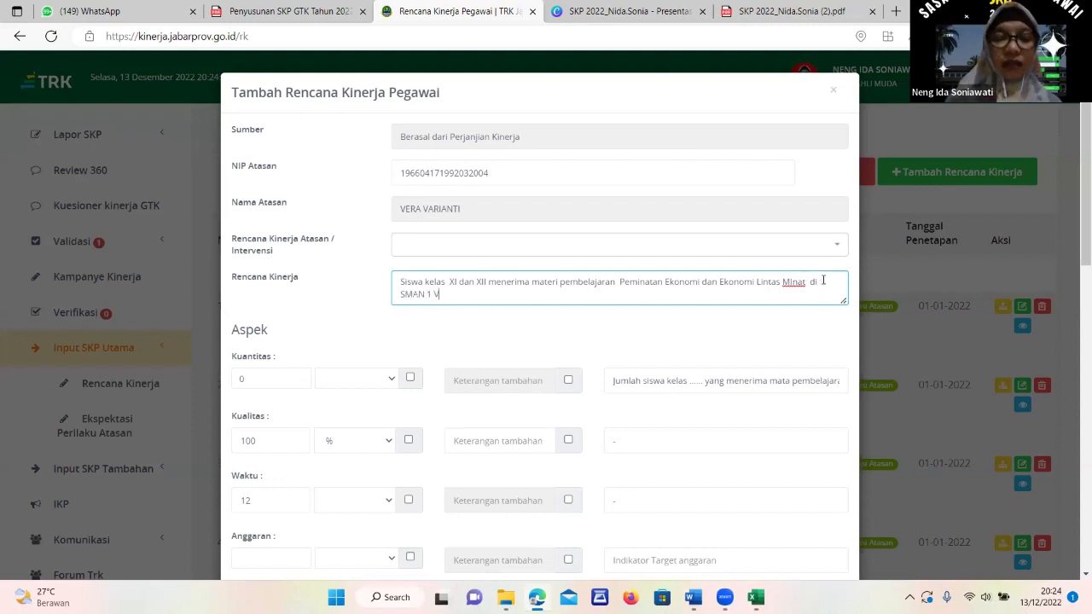
key(BackSpace)
text(Baba)
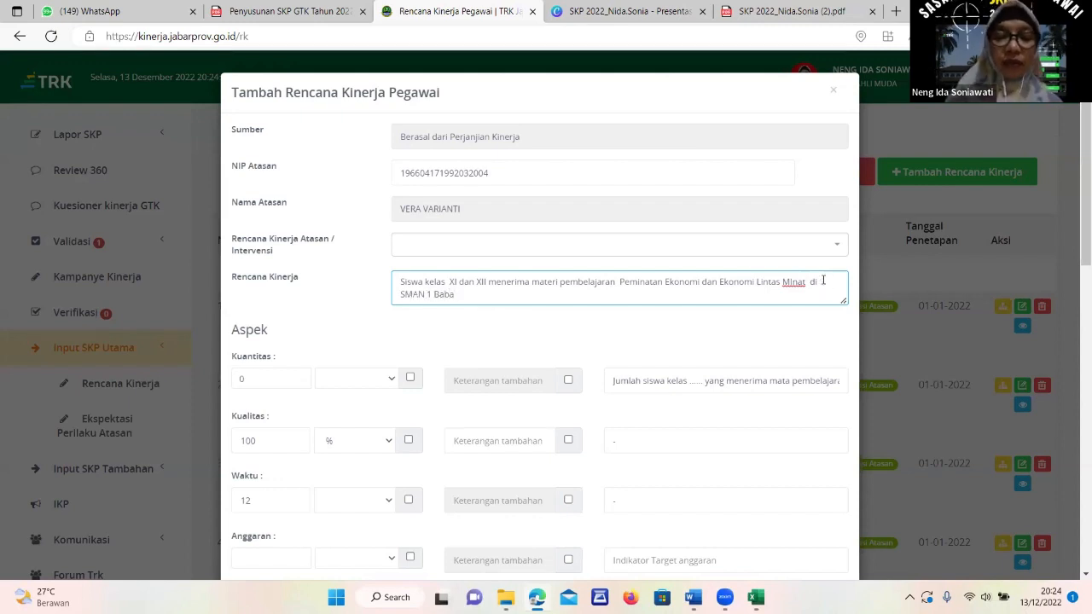
text(ja)
key(BackSpace)
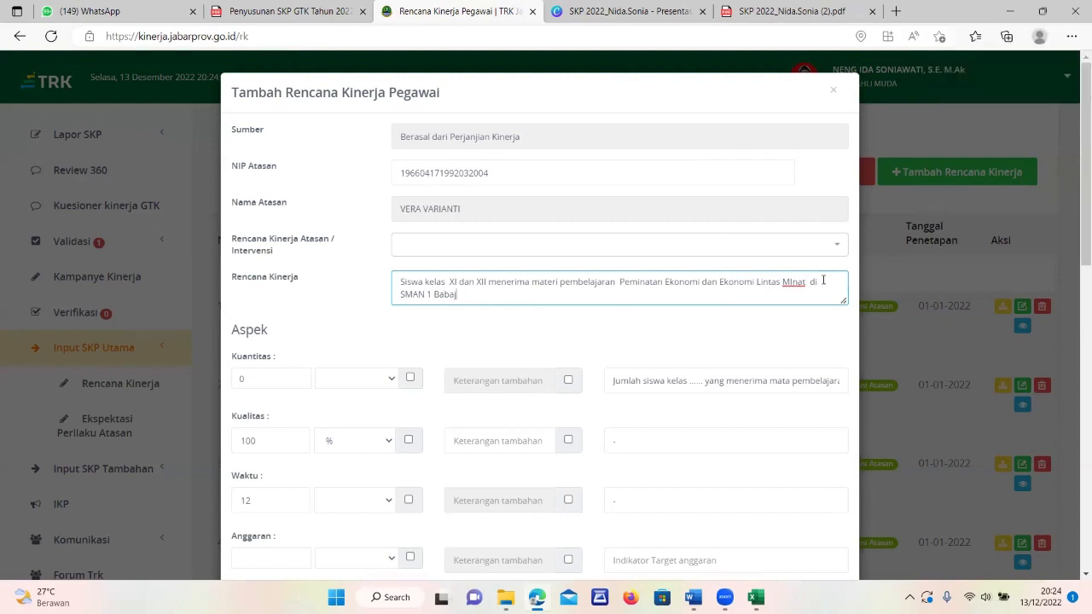
text(kan Mdang)
click(485, 295)
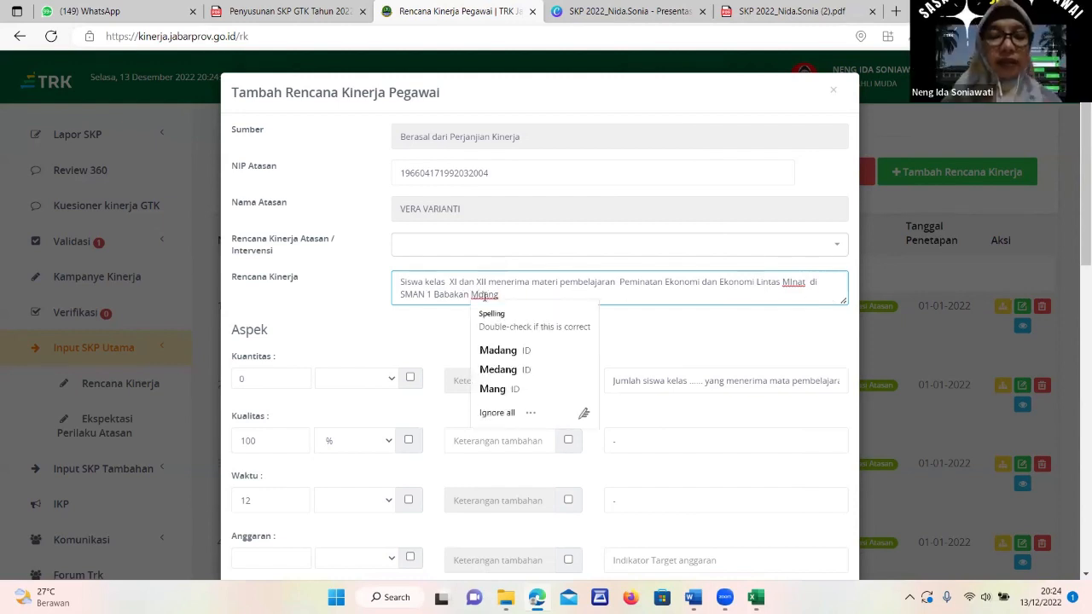
click(498, 350)
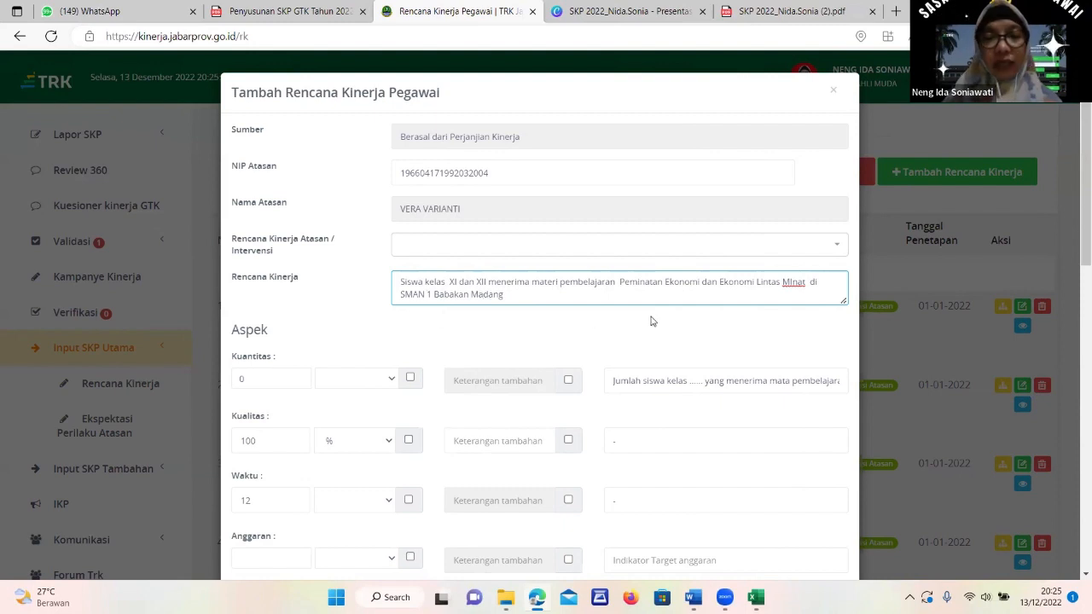
Set the Kuantitas target value to 280.
double_click(263, 377)
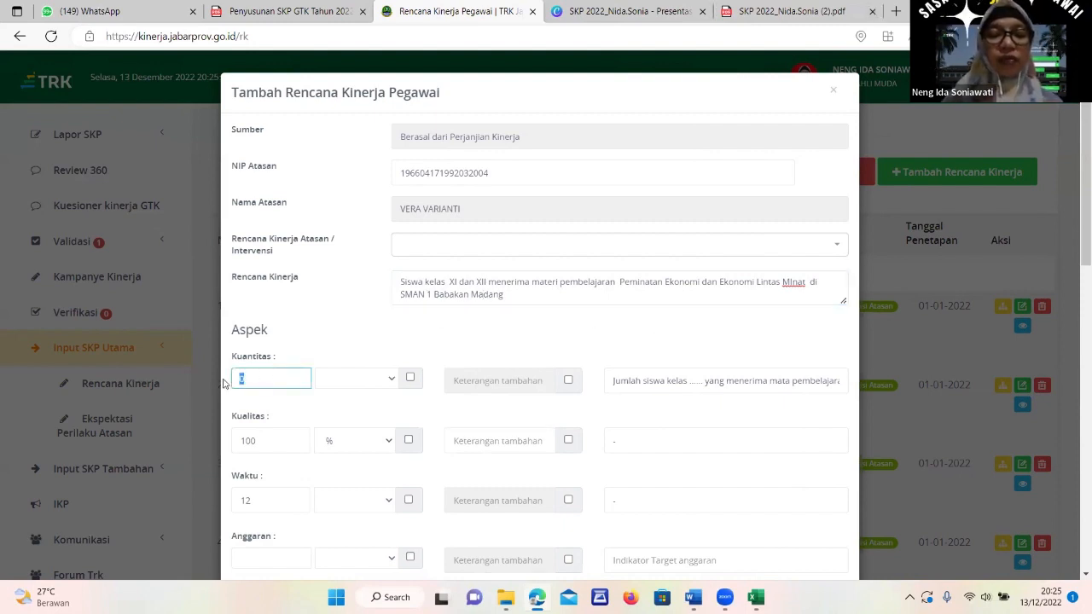
text(280)
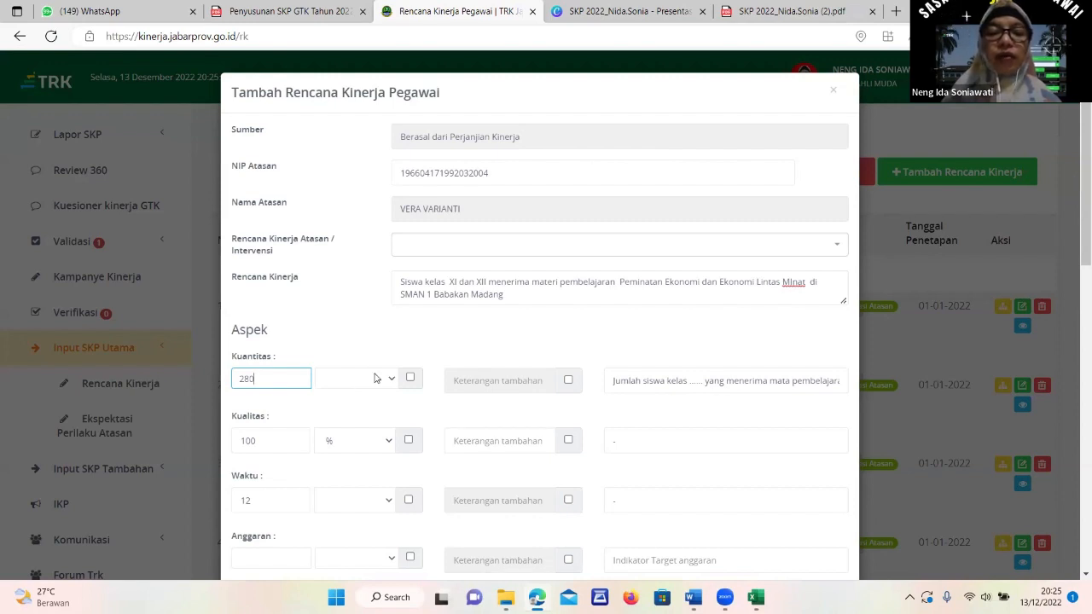
click(347, 339)
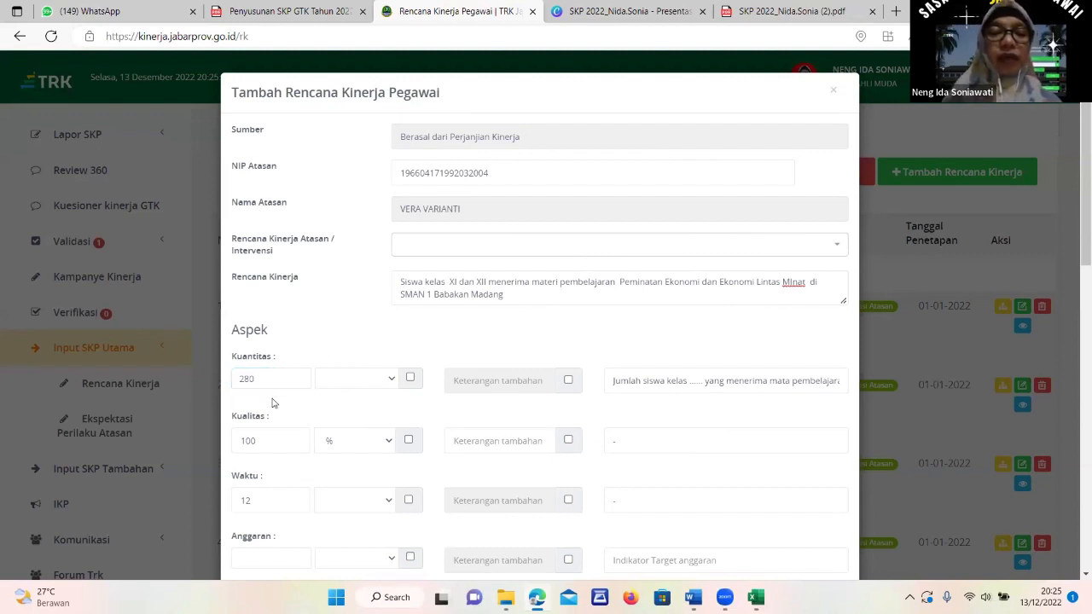
Set the unit of the Kuantitas target to orang.
click(392, 381)
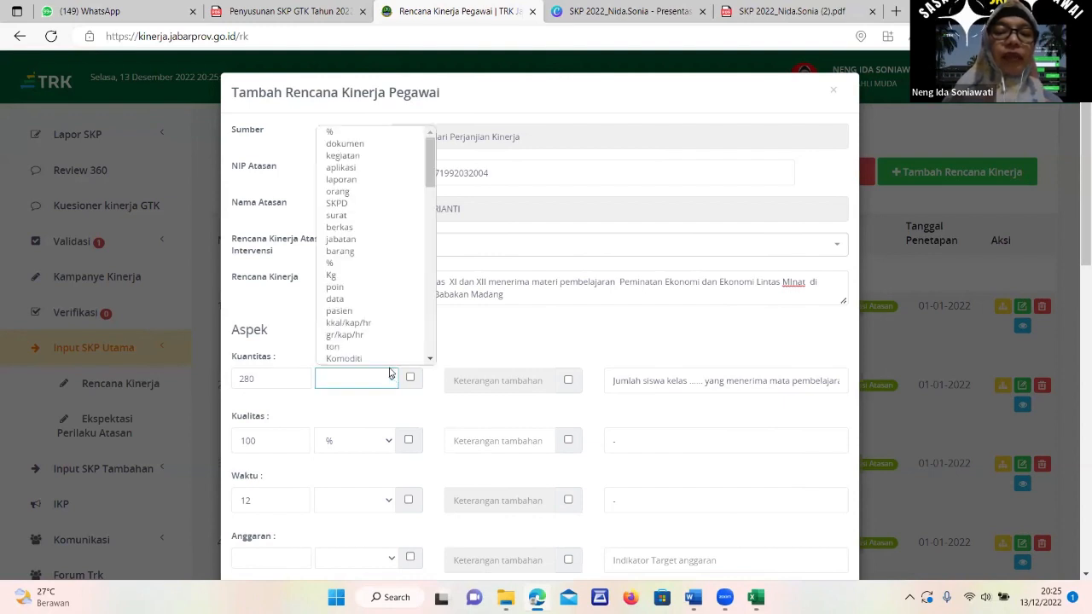
scroll(394, 273, down, 1)
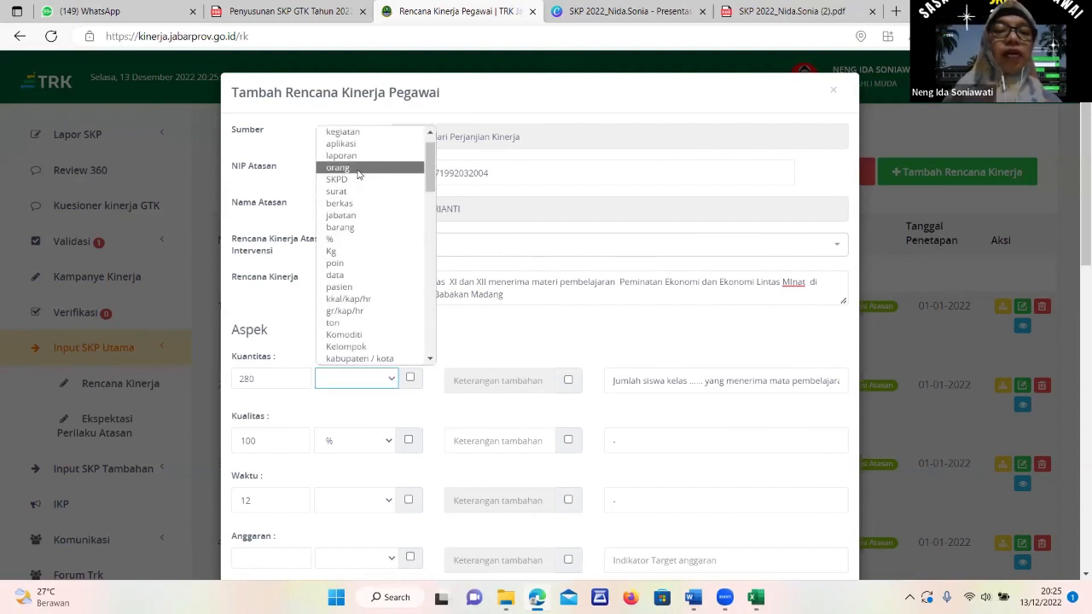
click(357, 173)
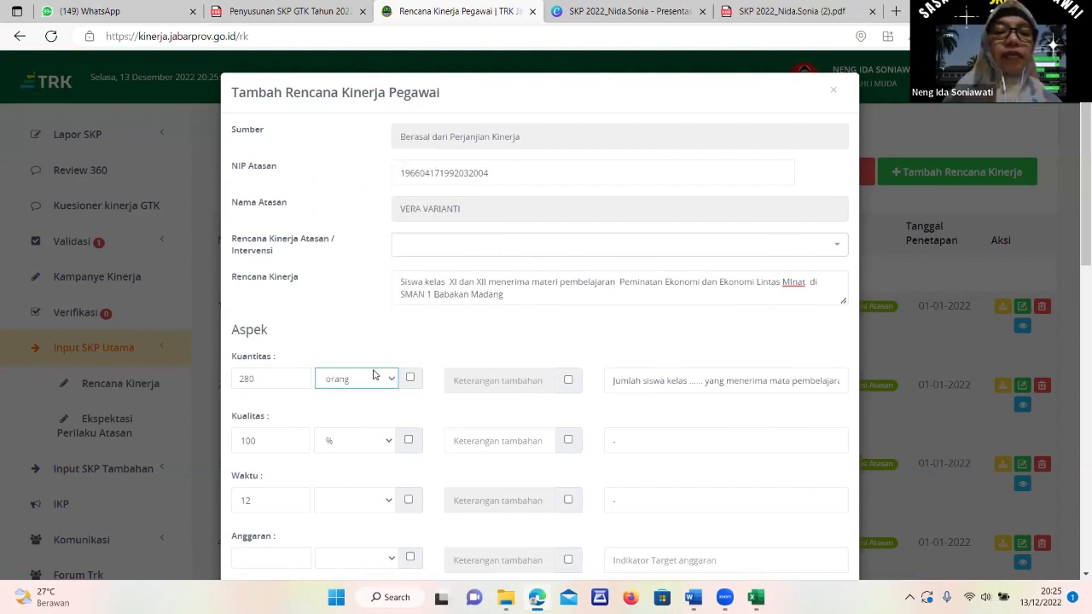
Change the unit of the Kuantitas target to Siswa.
click(389, 381)
scroll(367, 320, down, 5)
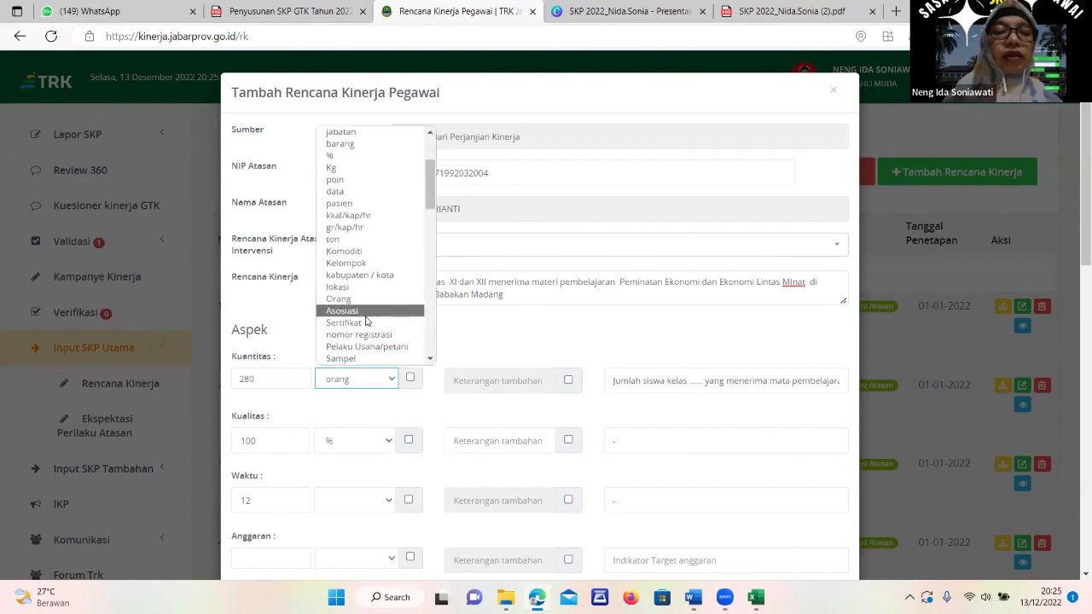
scroll(367, 321, down, 5)
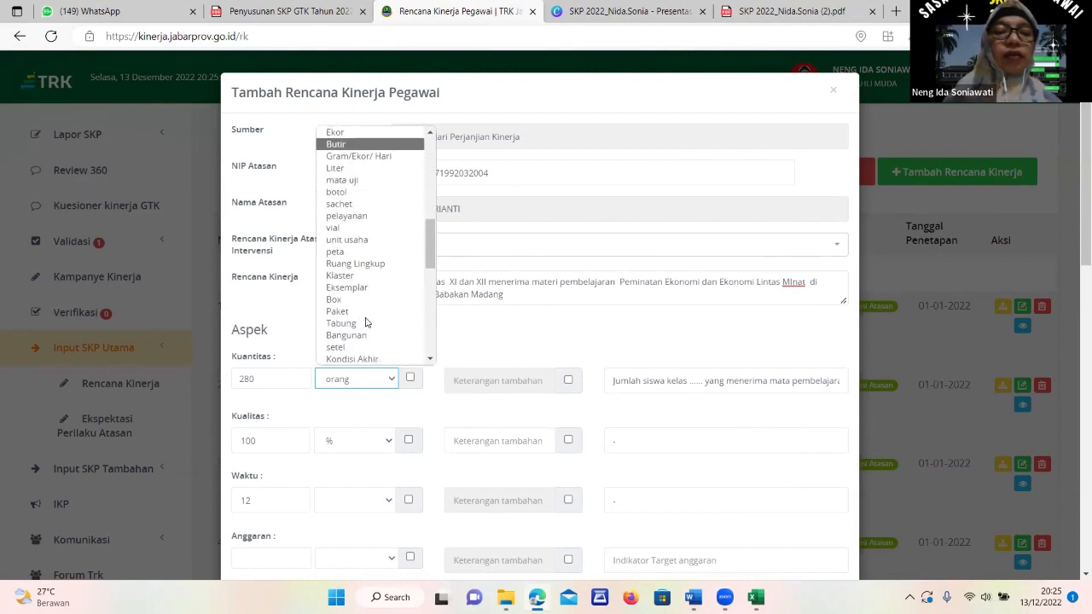
scroll(361, 335, down, 6)
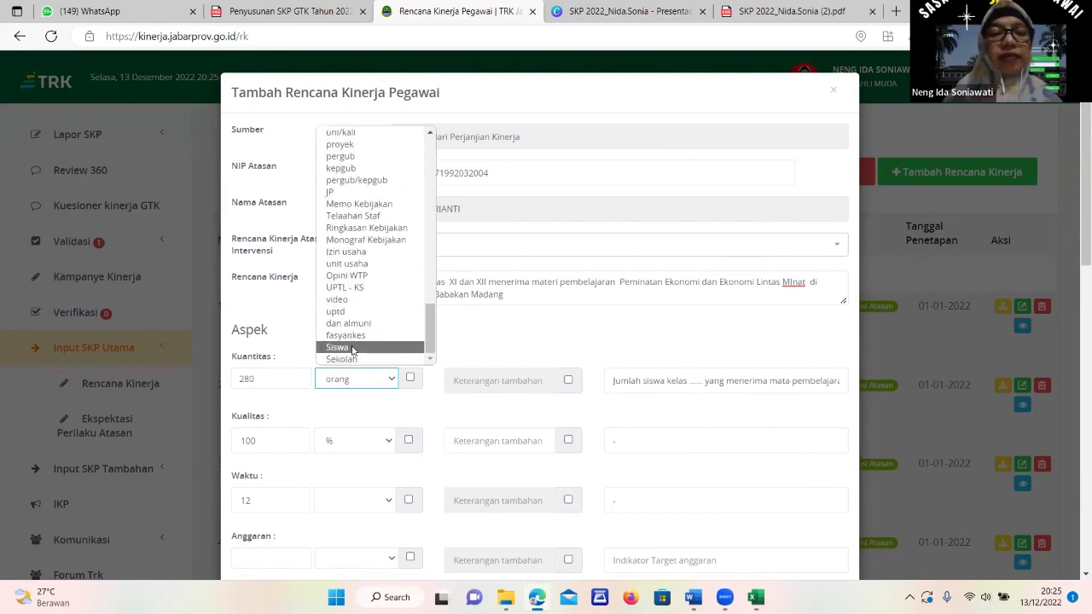
click(353, 348)
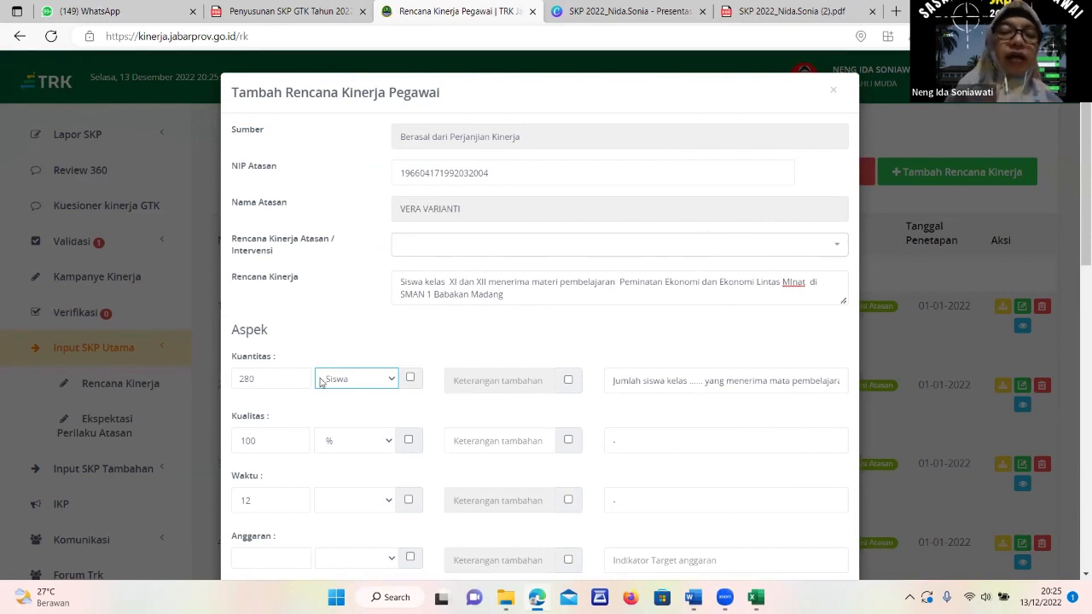
Change the unit of the Kuantitas target back to orang.
click(390, 380)
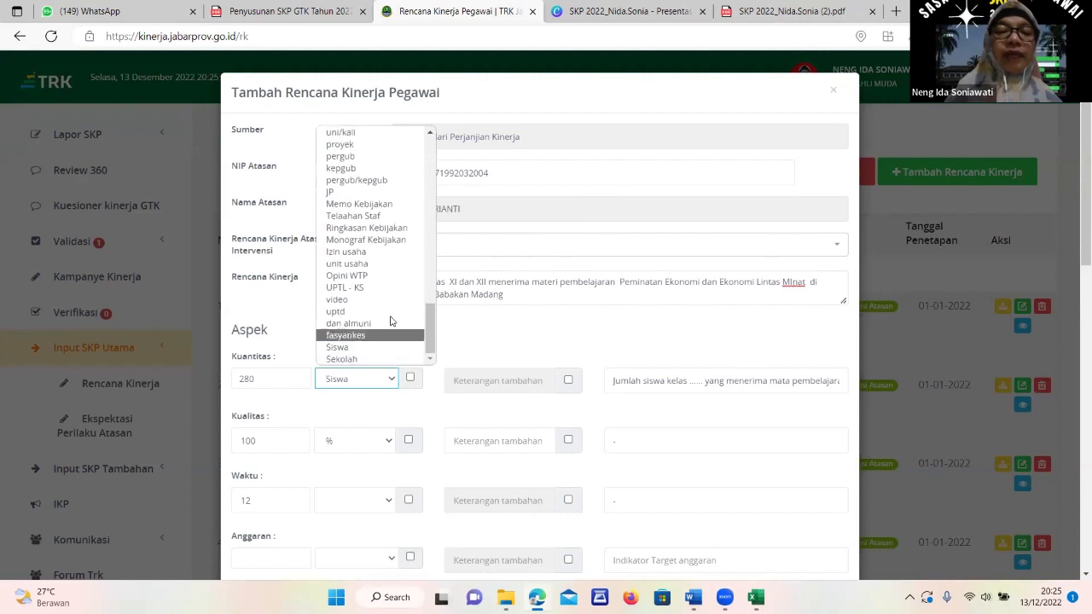
scroll(375, 290, up, 10)
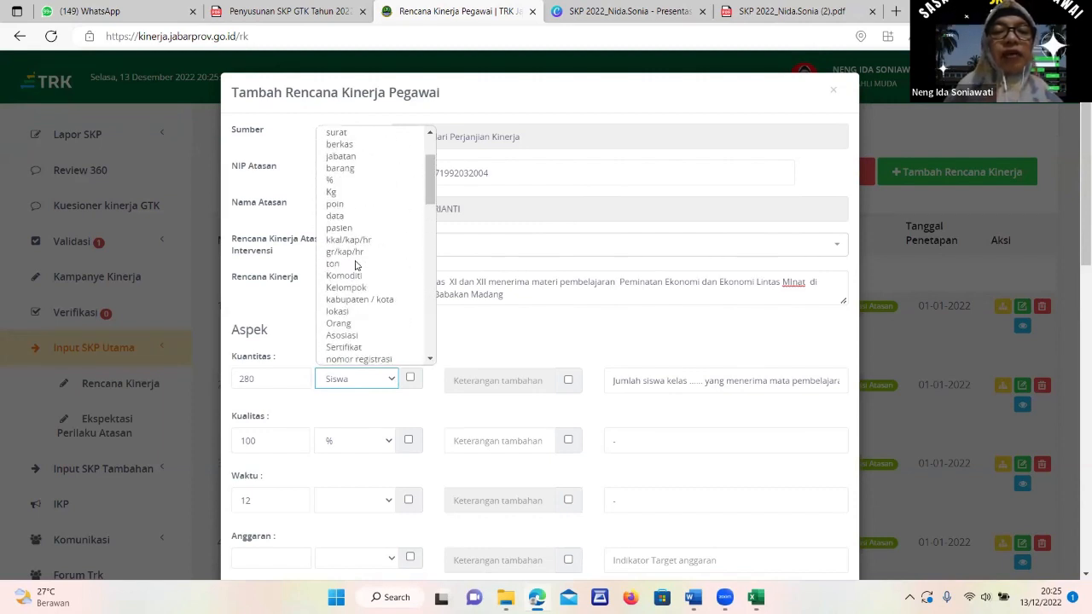
scroll(359, 247, up, 2)
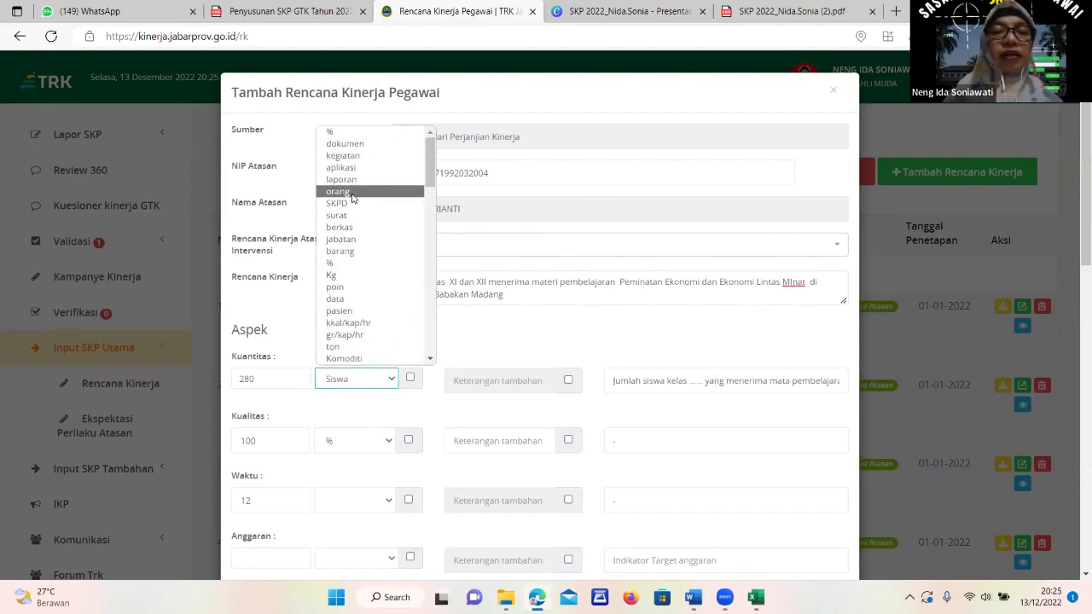
click(352, 193)
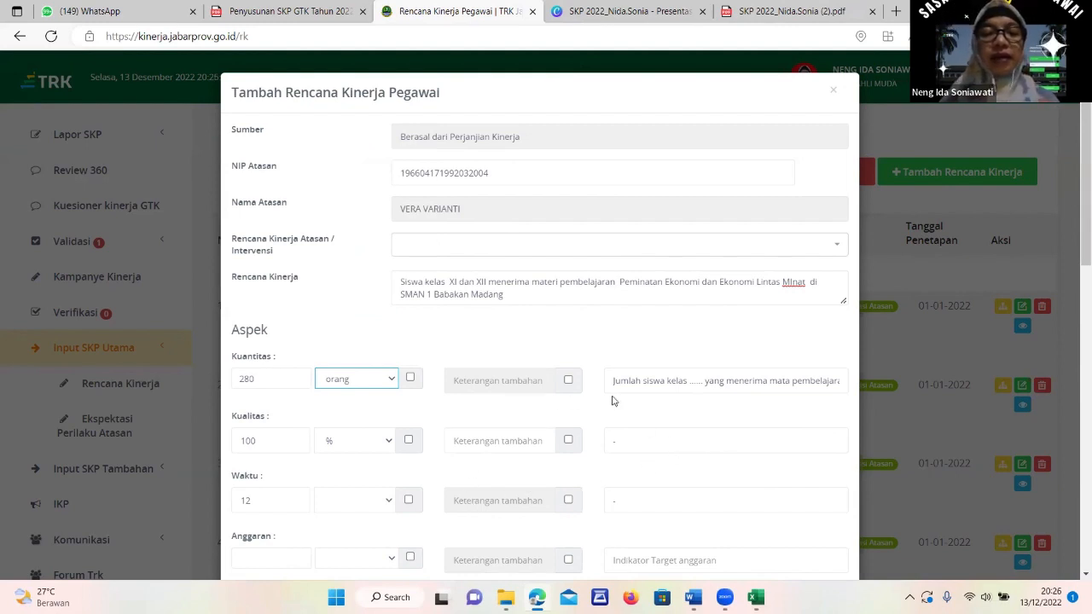
Consult the Aspek example in the guide PDF and insert "XI dan XII" after "Jumlah siswa kelas" in the Kuantitas indicator.
click(792, 12)
scroll(595, 364, down, 3)
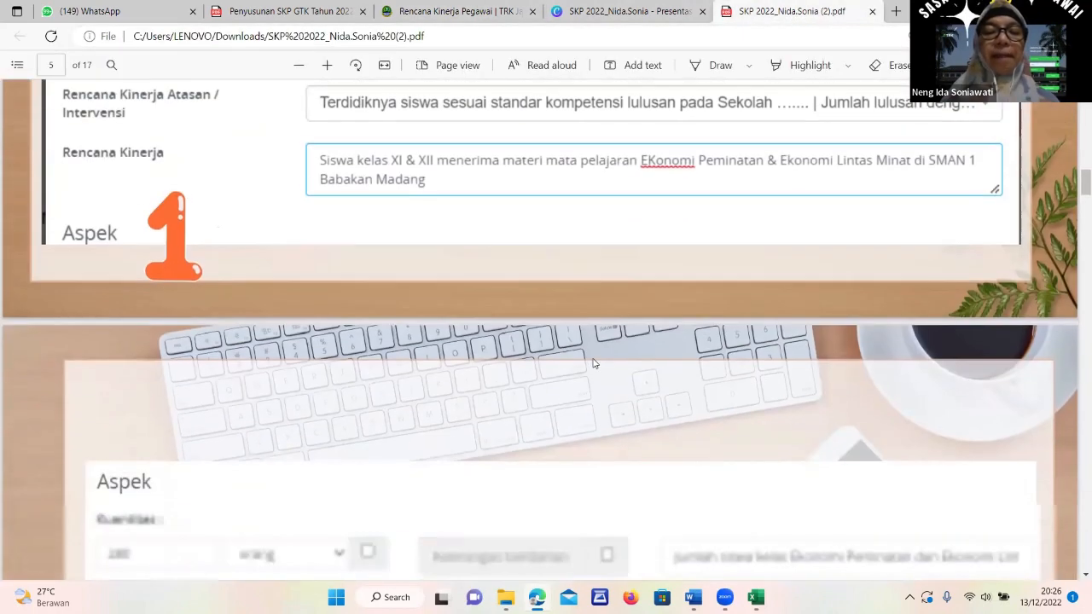
scroll(594, 363, down, 2)
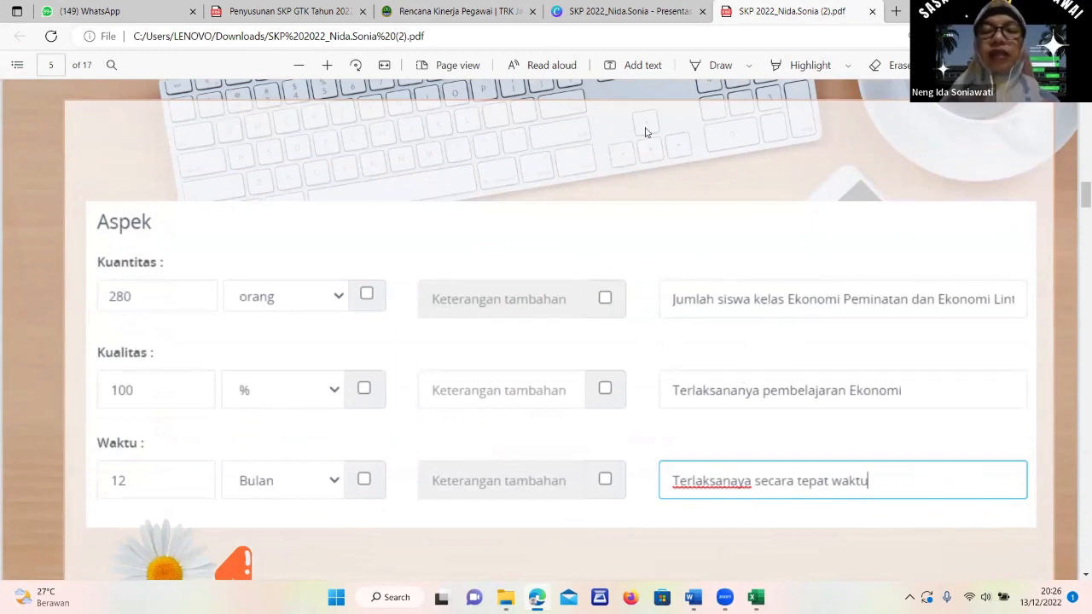
click(481, 17)
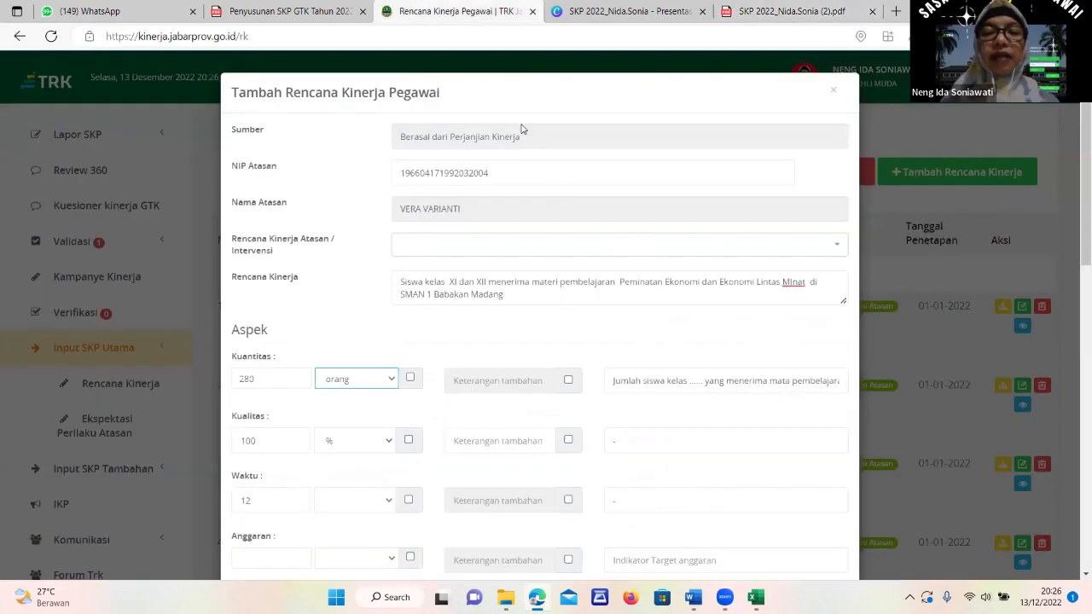
click(690, 385)
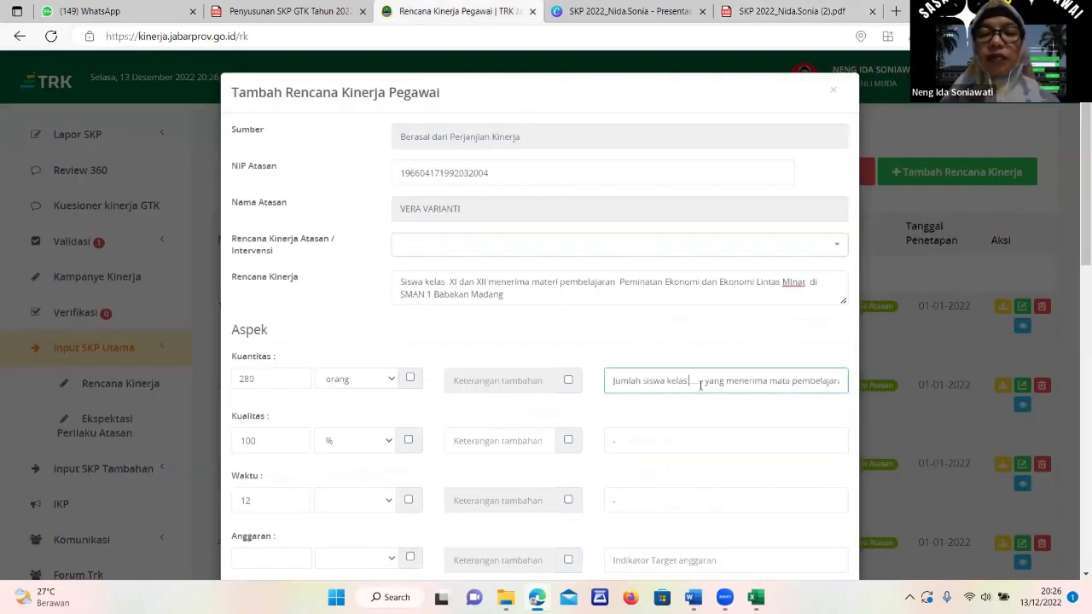
text(XI)
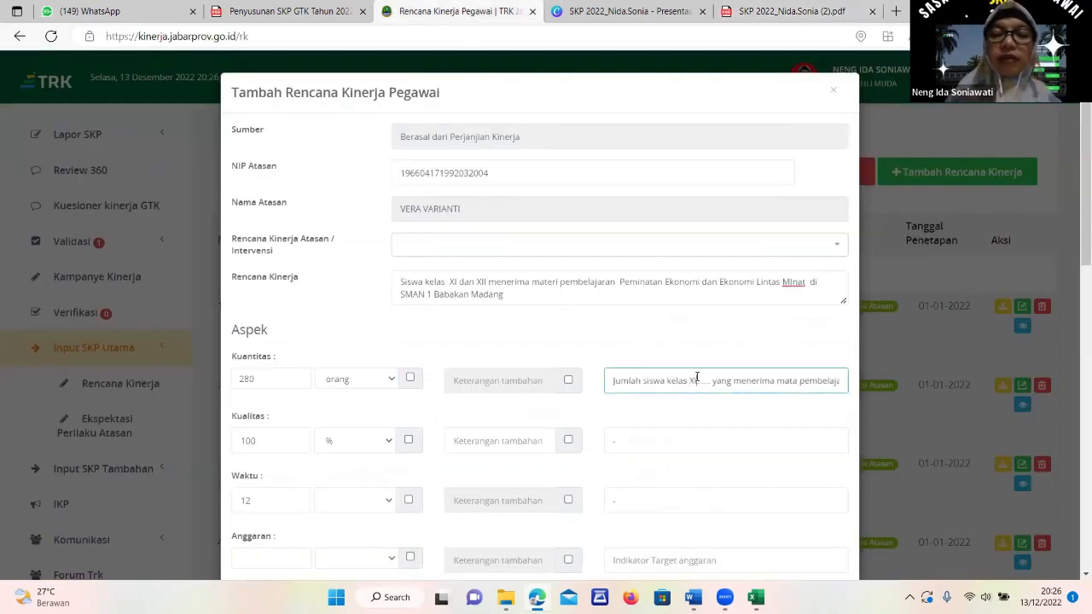
text( dan XII)
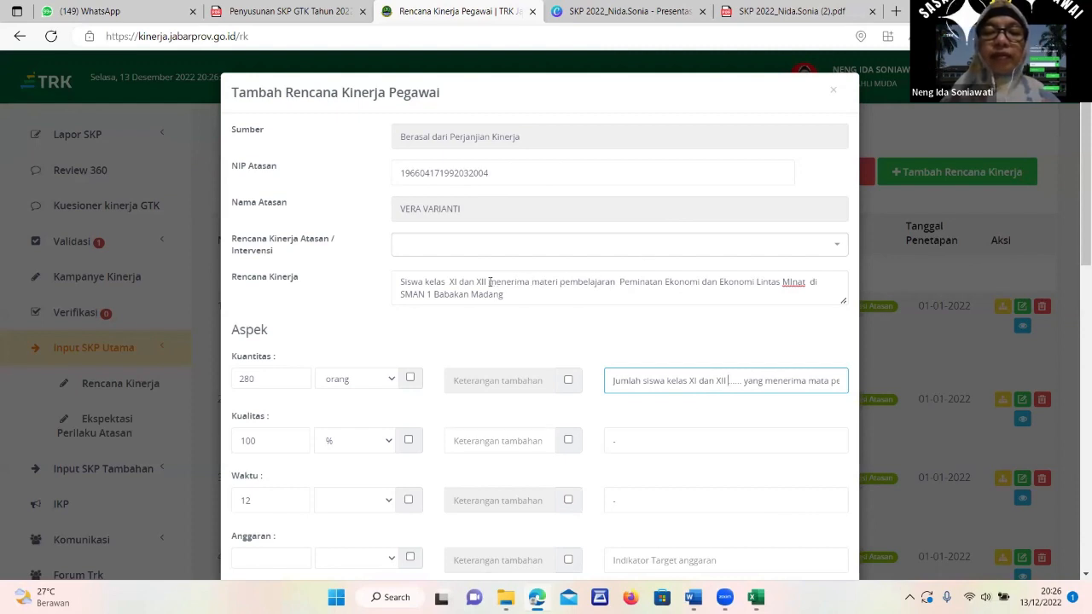
Replace everything after "XII" in the Kuantitas indicator with "menerima materi pembelajaran Peminatan Ekonomi dan Ekonomi Lintas MInat" copied from the Rencana Kinerja text.
drag(488, 281, 806, 281)
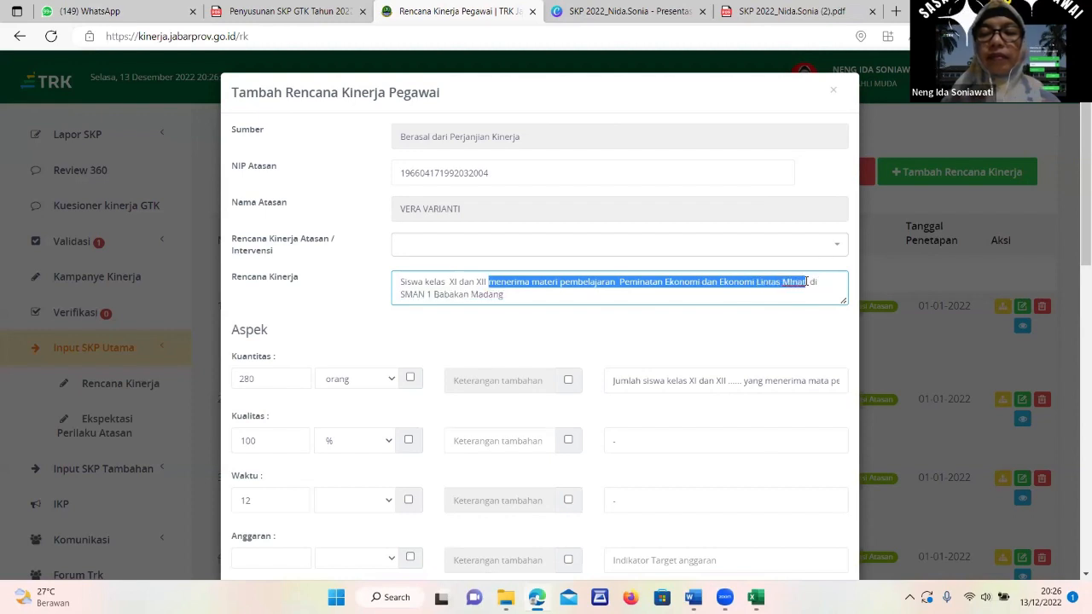
right_click(638, 282)
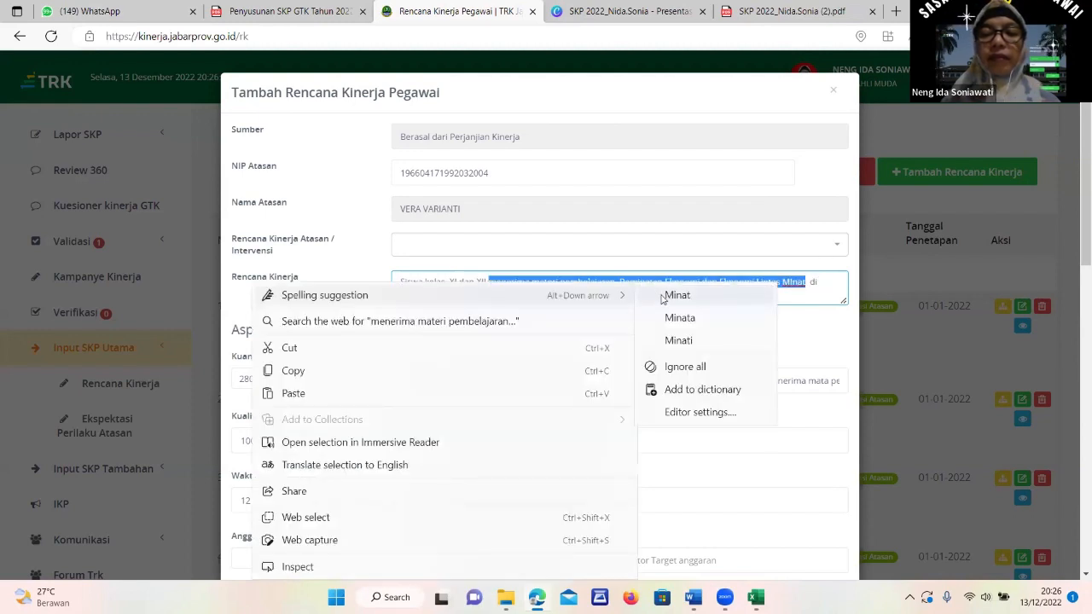
click(298, 370)
click(730, 383)
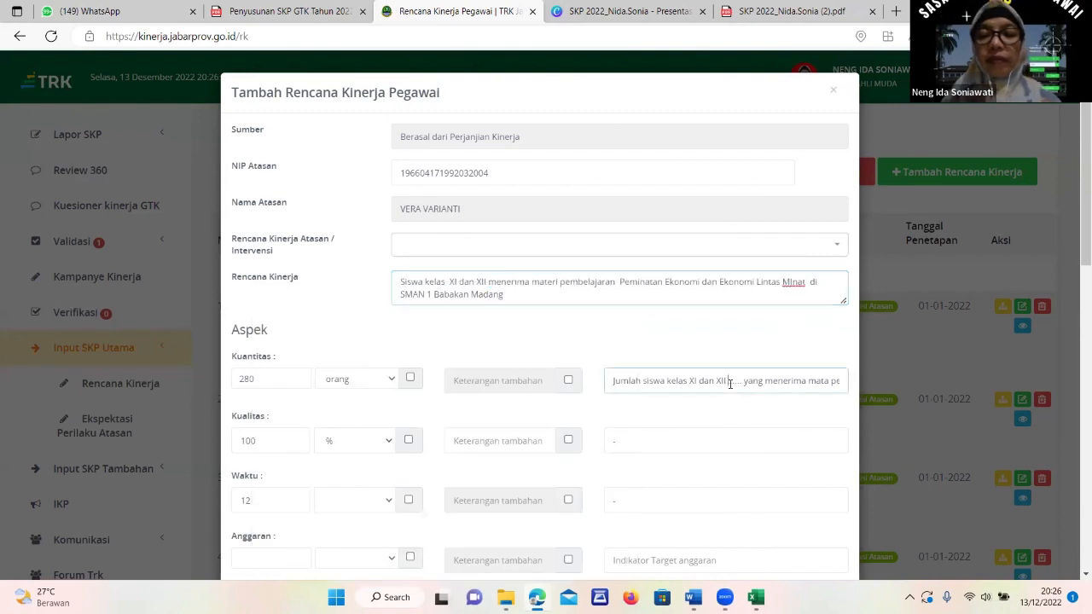
key(Delete)
key(Delete)
key(Delete)
key(Delete)
key(Delete)
key(Delete)
key(Delete)
key(Delete)
key(Delete)
key(Delete)
key(Delete)
key(Delete)
key(Delete)
key(Delete)
key(Delete)
key(Delete)
key(Delete)
key(Delete)
key(Delete)
key(Delete)
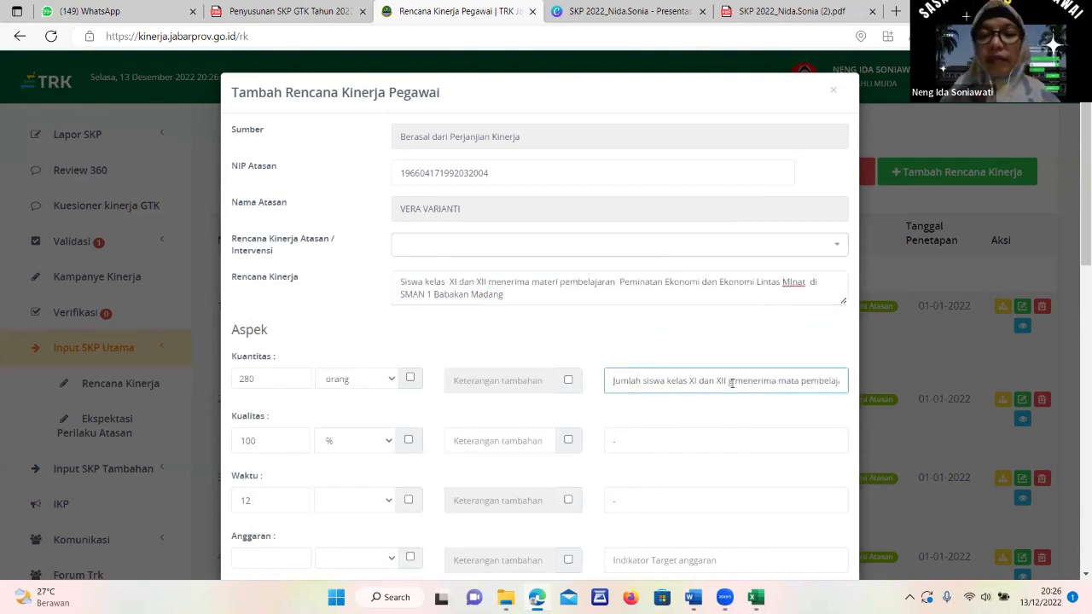
key(Delete)
key(Delete)
key(Delete)
key(Delete)
key(Delete)
key(Delete)
key(Delete)
key(Delete)
key(Delete)
key(Delete)
key(Delete)
key(Delete)
key(Delete)
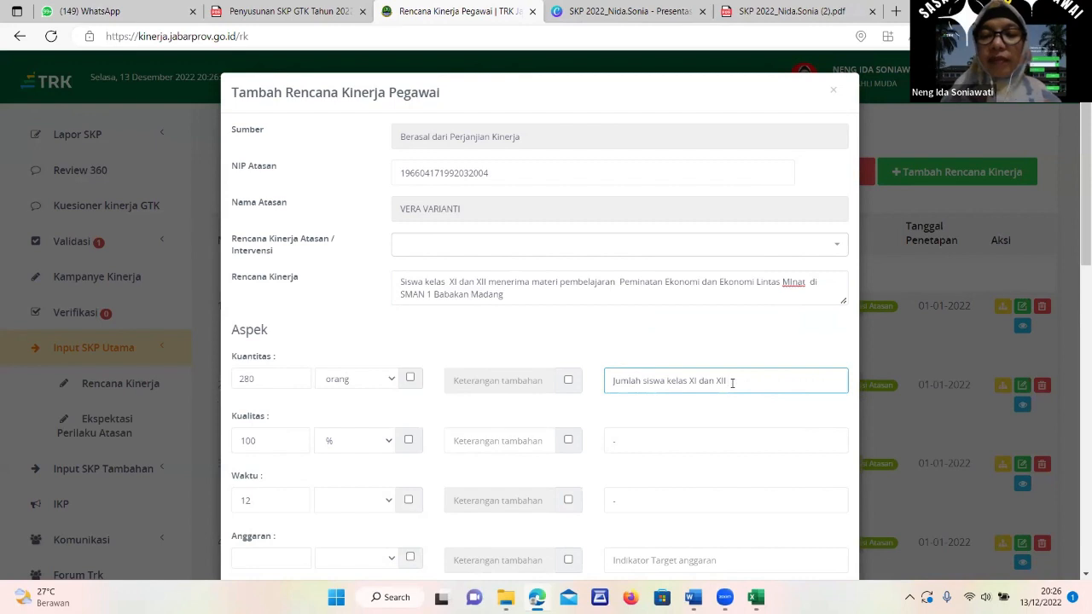
right_click(732, 383)
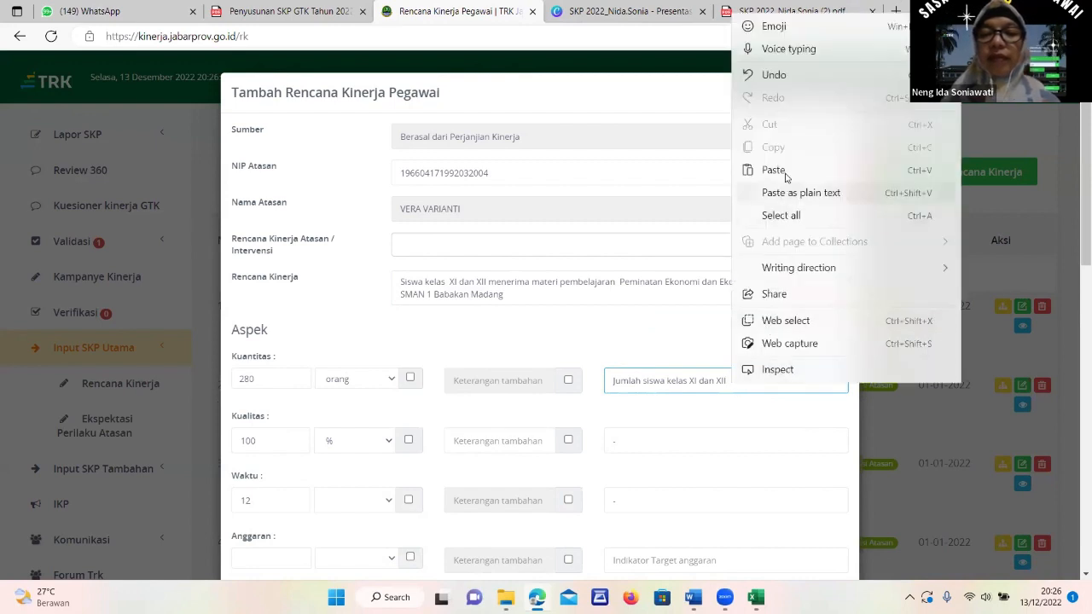
click(743, 168)
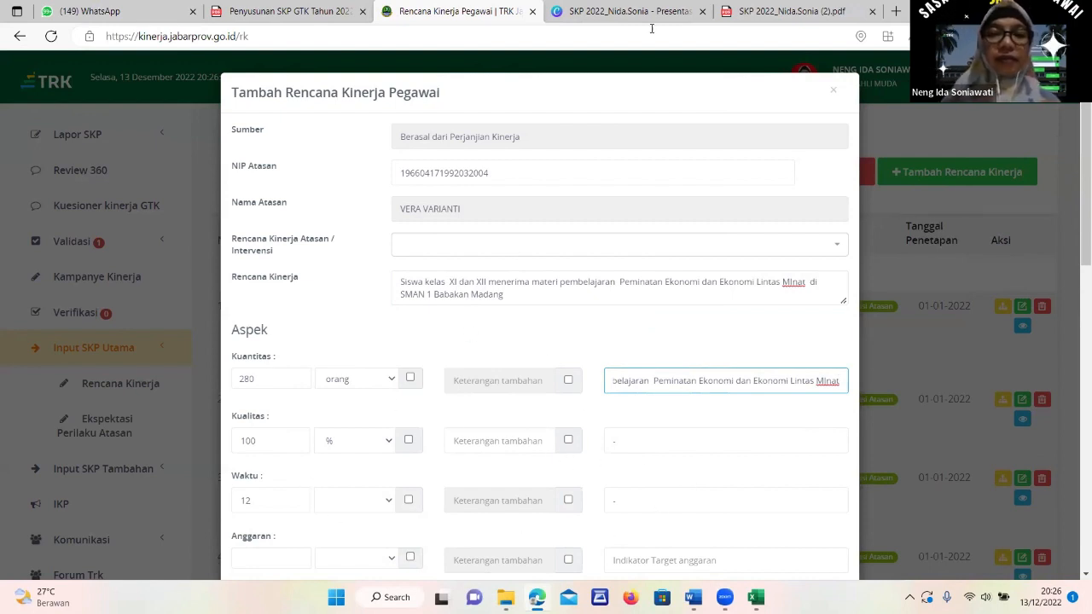
Check the Kualitas example in the guide PDF and enter "Terlaksananya pembelajaran" after the hyphen in the Kualitas indicator.
click(783, 13)
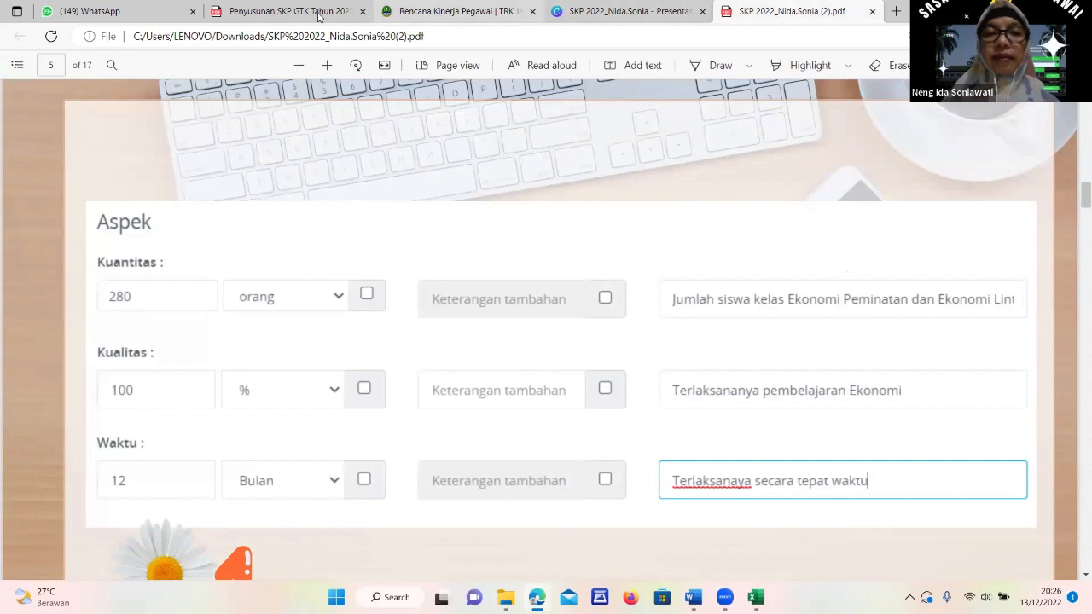
click(433, 14)
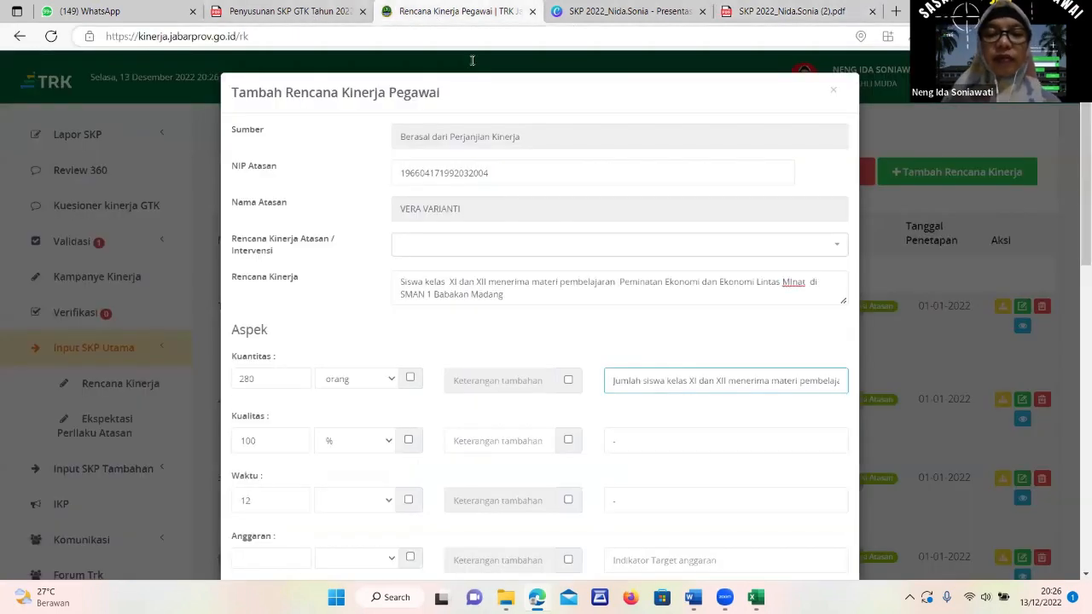
click(628, 443)
text(-Te)
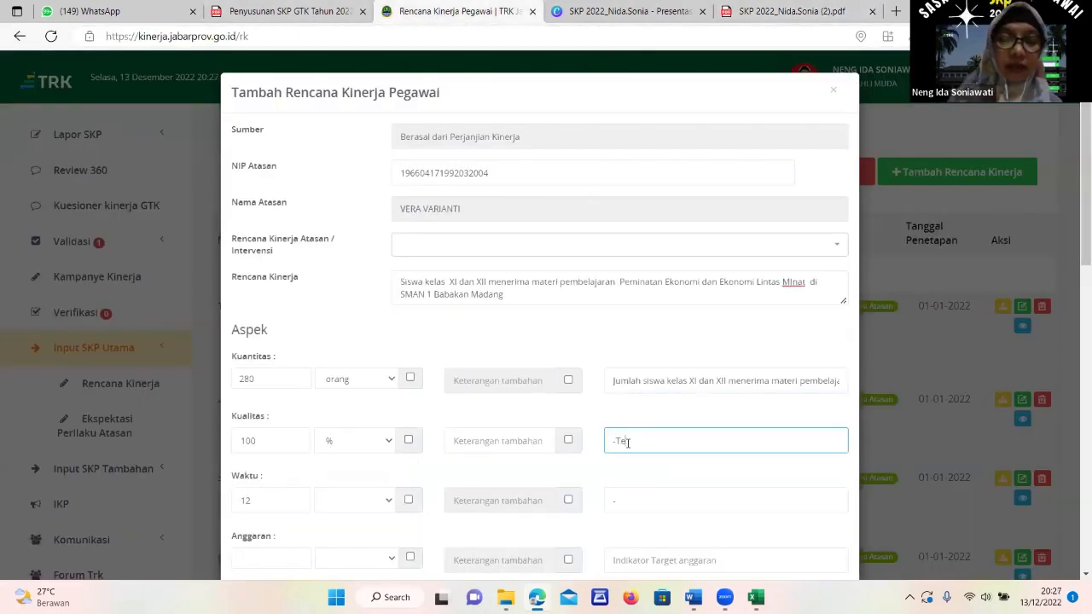
text(rlaksananya)
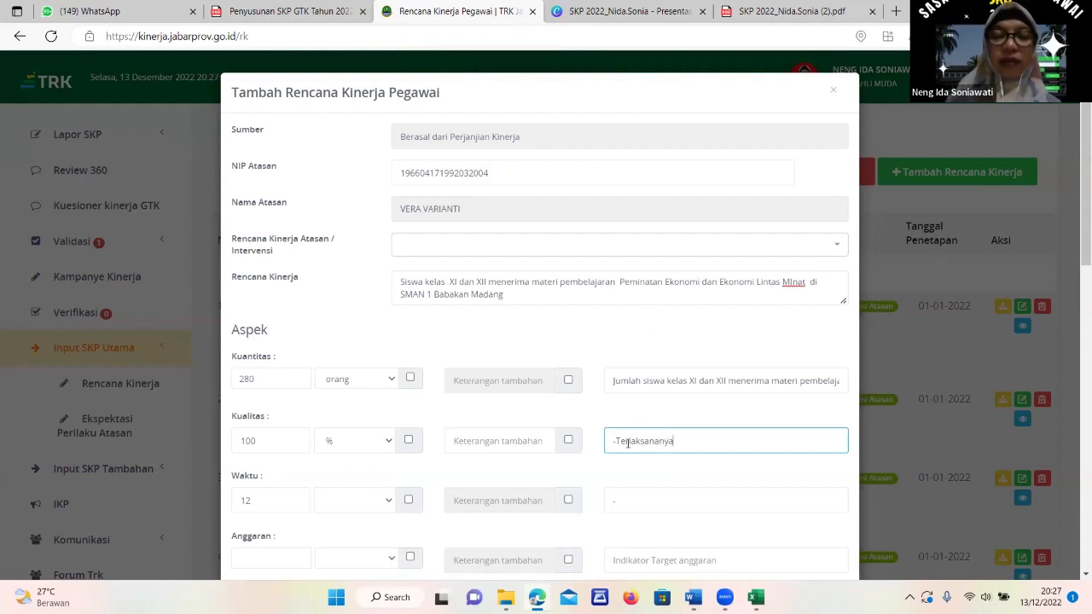
text( pembelajaran)
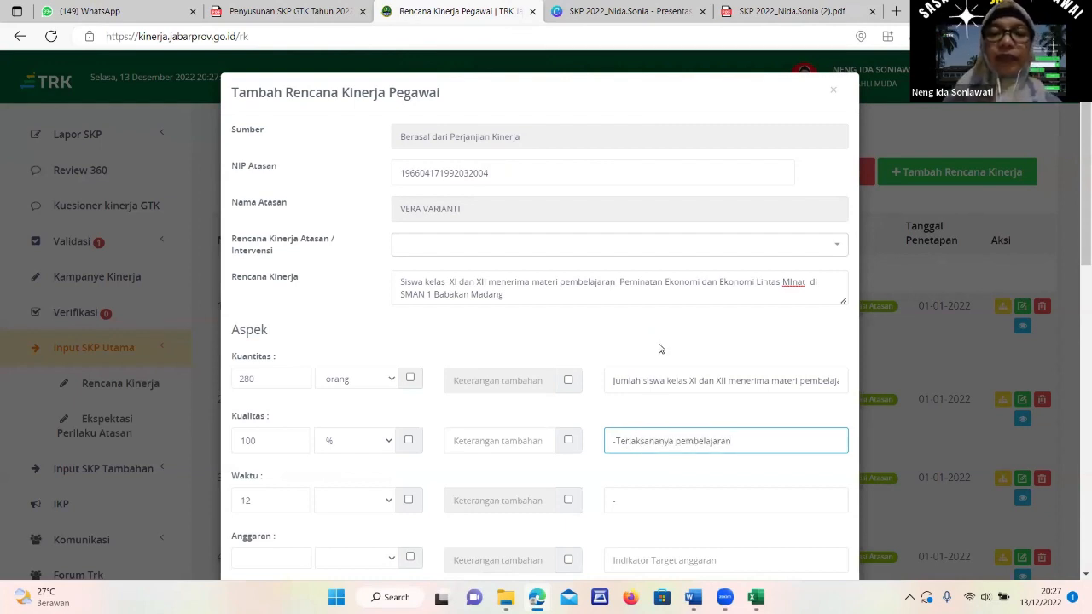
Copy "Peminatan Ekonomi dan Ekonomi Lintas MInat" from the Rencana Kinerja text to the end of the Kualitas indicator.
drag(620, 280, 806, 282)
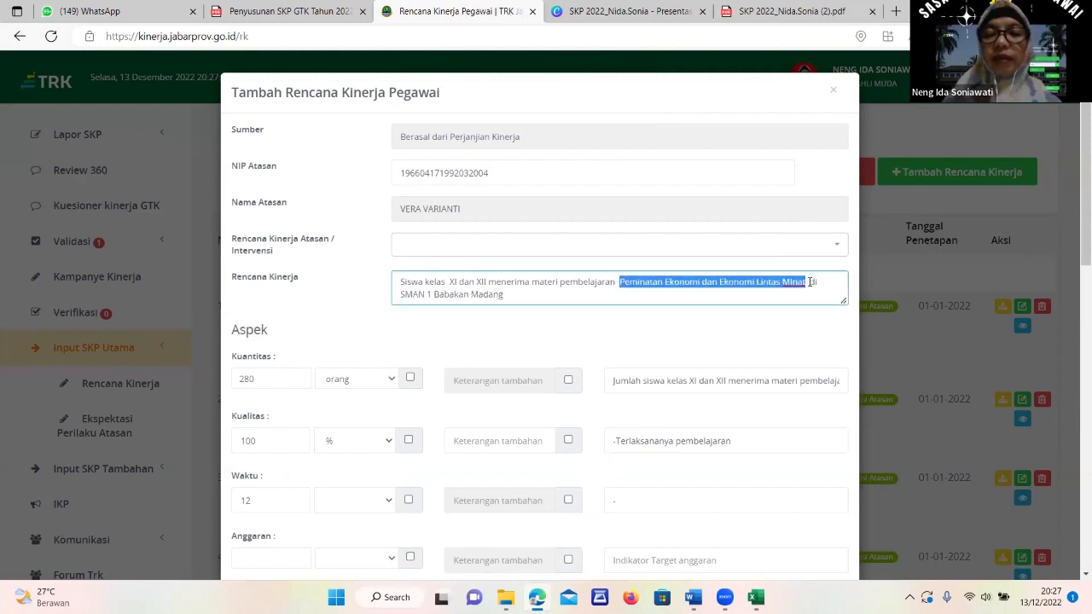
right_click(724, 281)
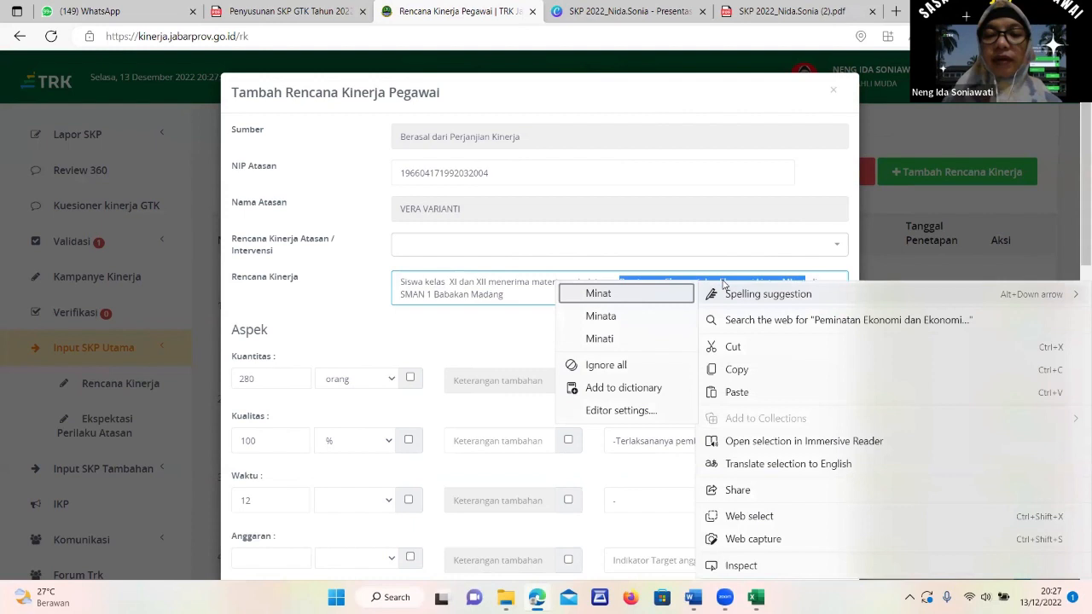
click(739, 369)
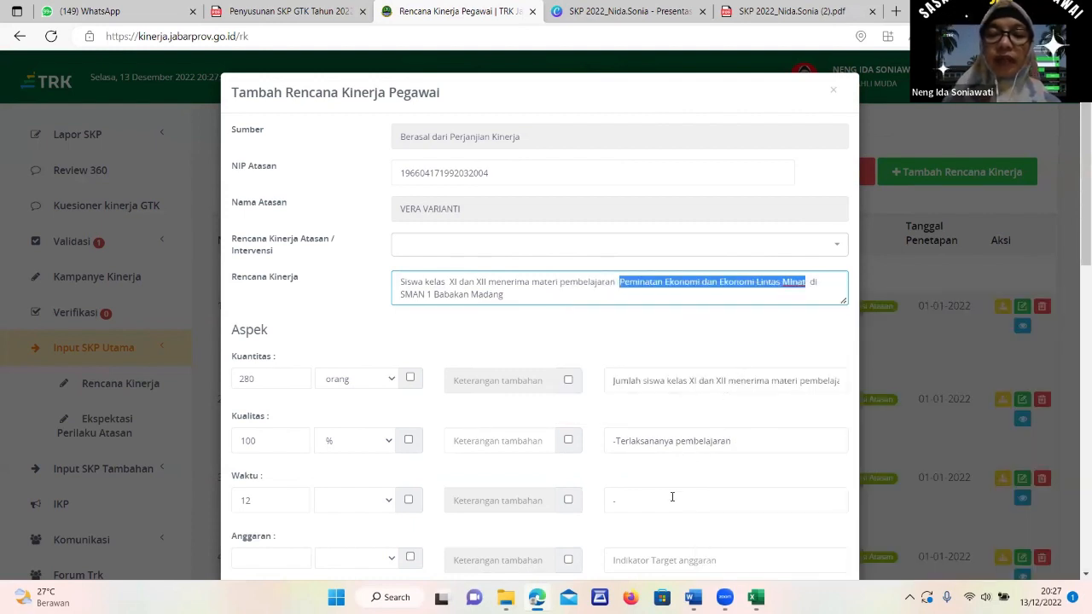
click(741, 442)
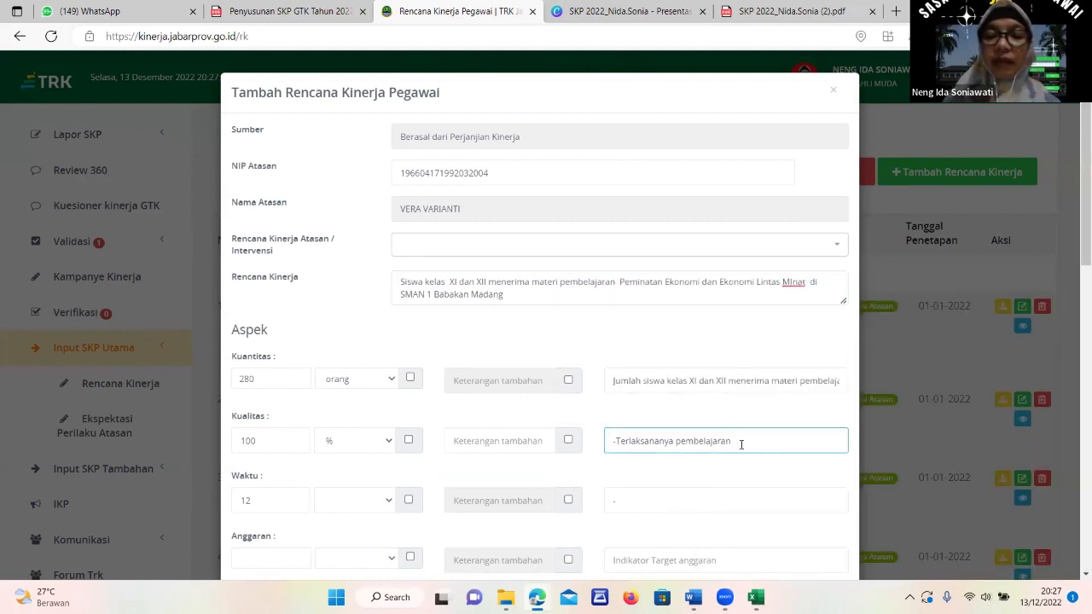
right_click(741, 444)
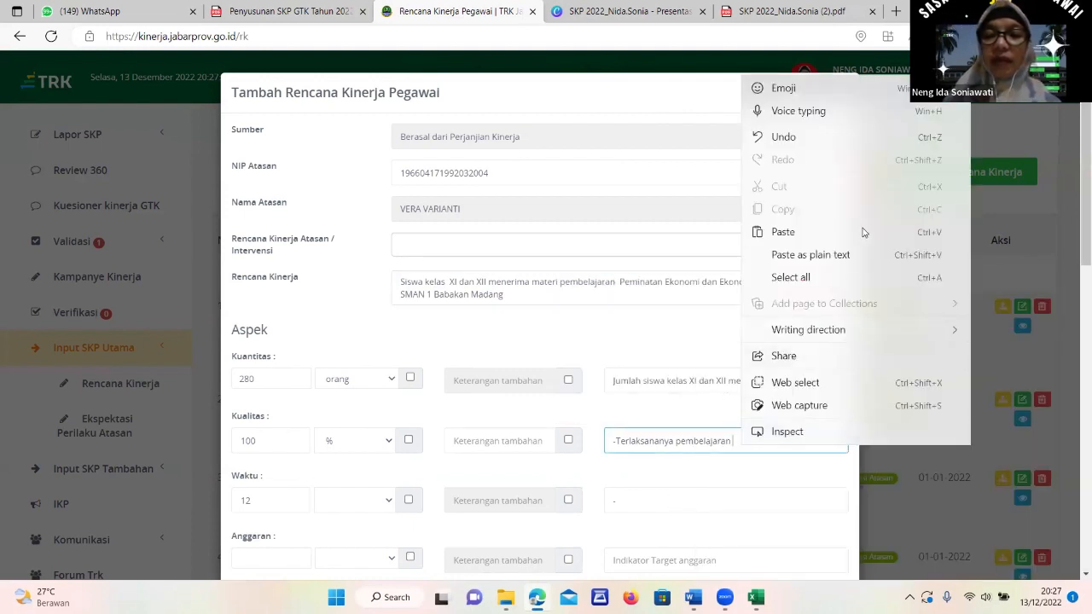
click(789, 233)
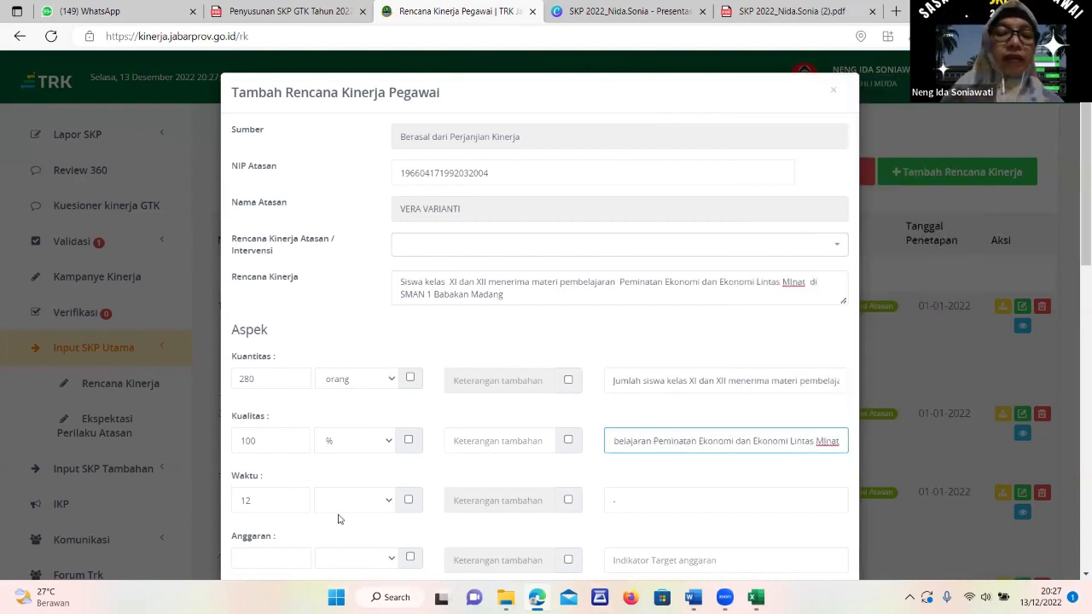
Set the Waktu unit to Bulan and, after checking the guide PDF, remove the leading hyphen from the Kualitas indicator.
click(387, 504)
click(353, 522)
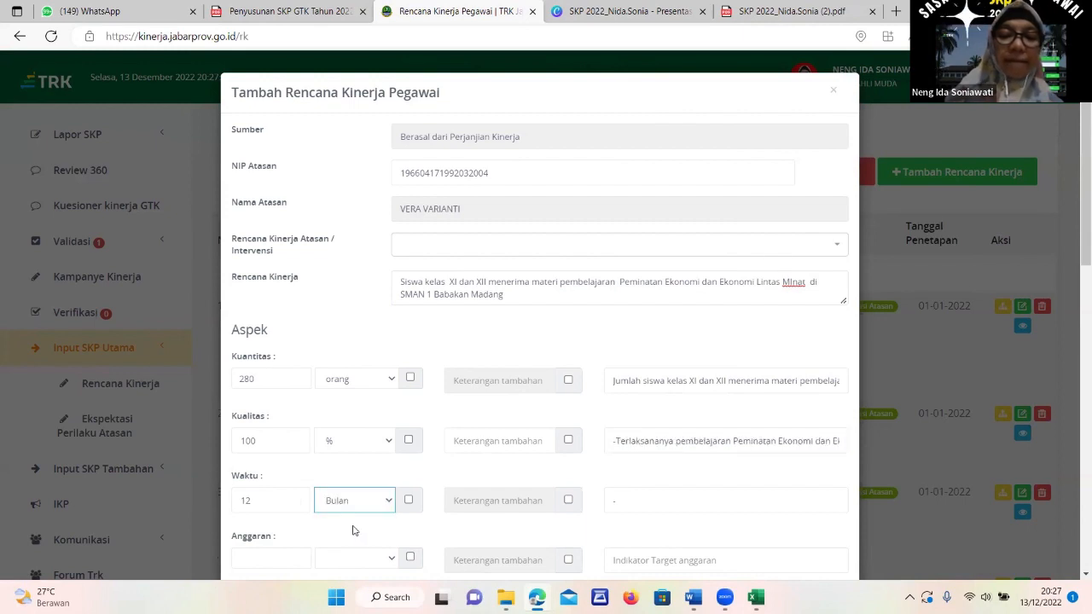
click(779, 11)
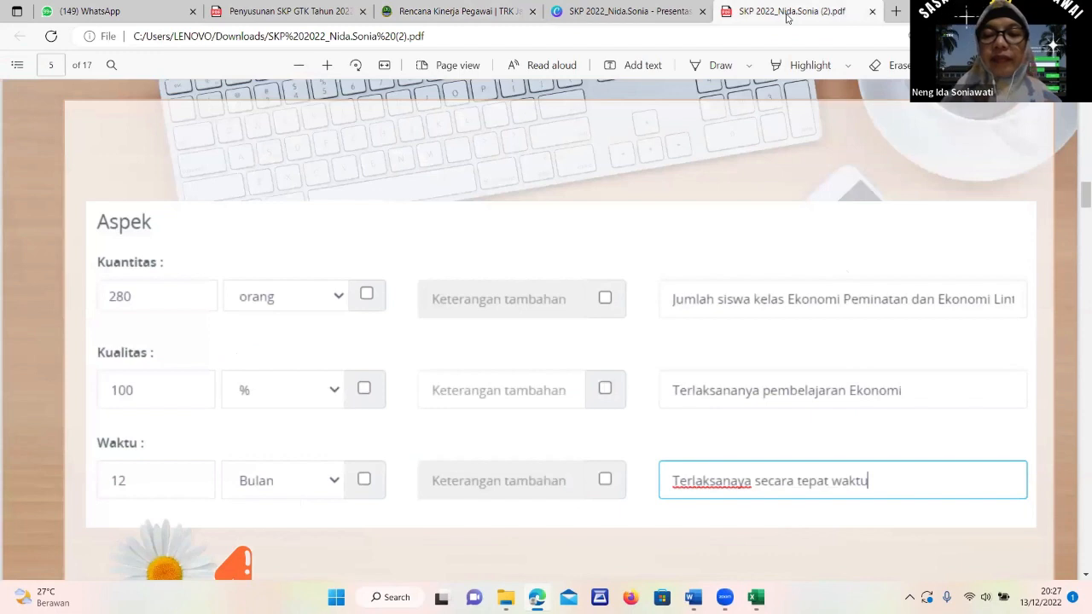
click(503, 16)
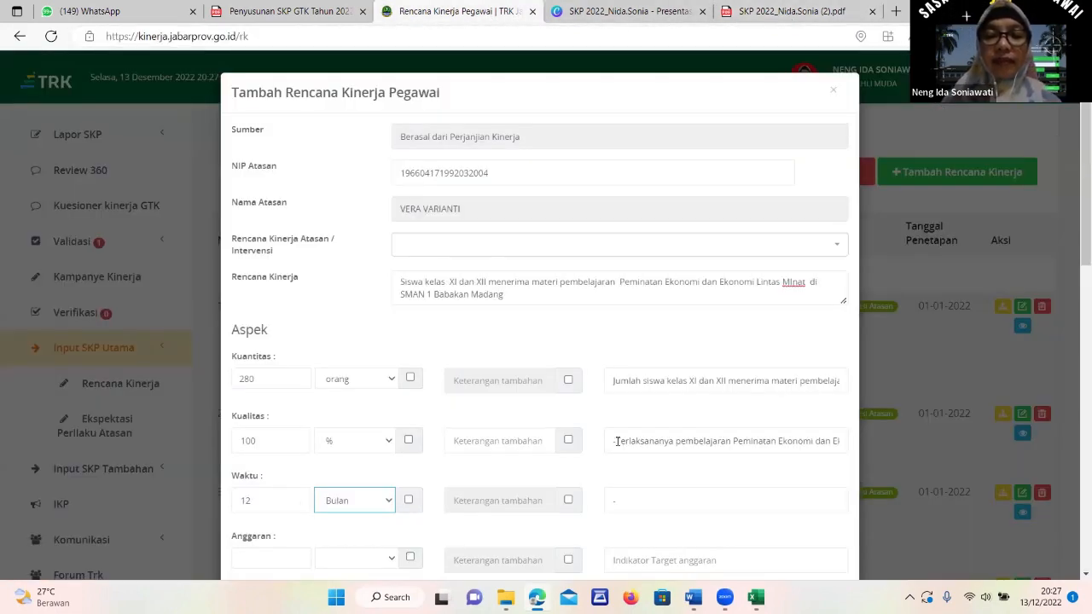
click(652, 439)
key(BackSpace)
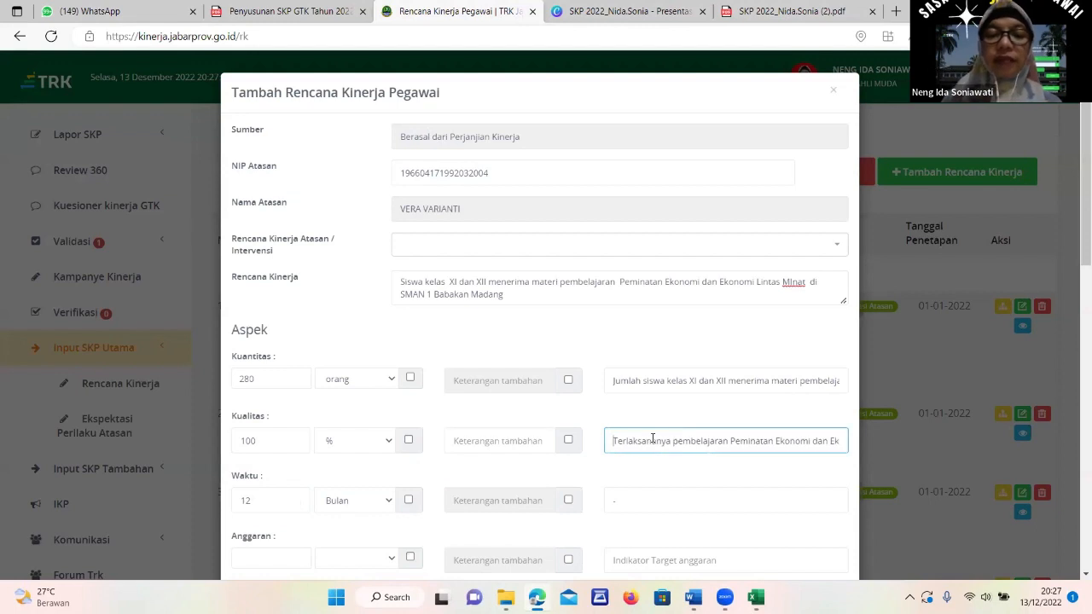
Replace the hyphen in the Waktu indicator with "Terlaksananya pembelajaran secara tepat waktu".
click(642, 501)
key(BackSpace)
text(T)
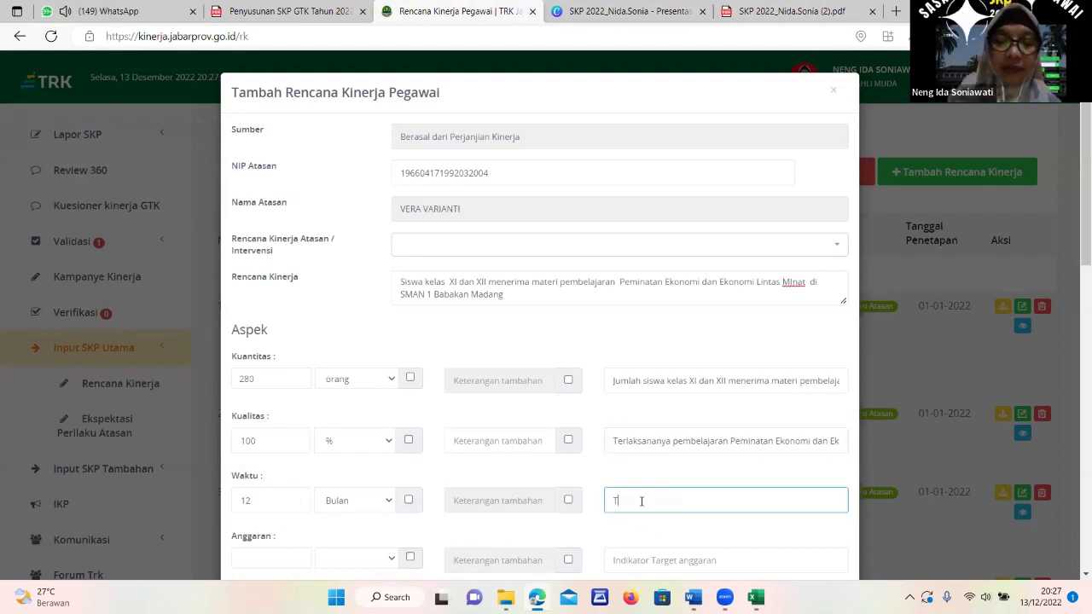
text(erlaksananya)
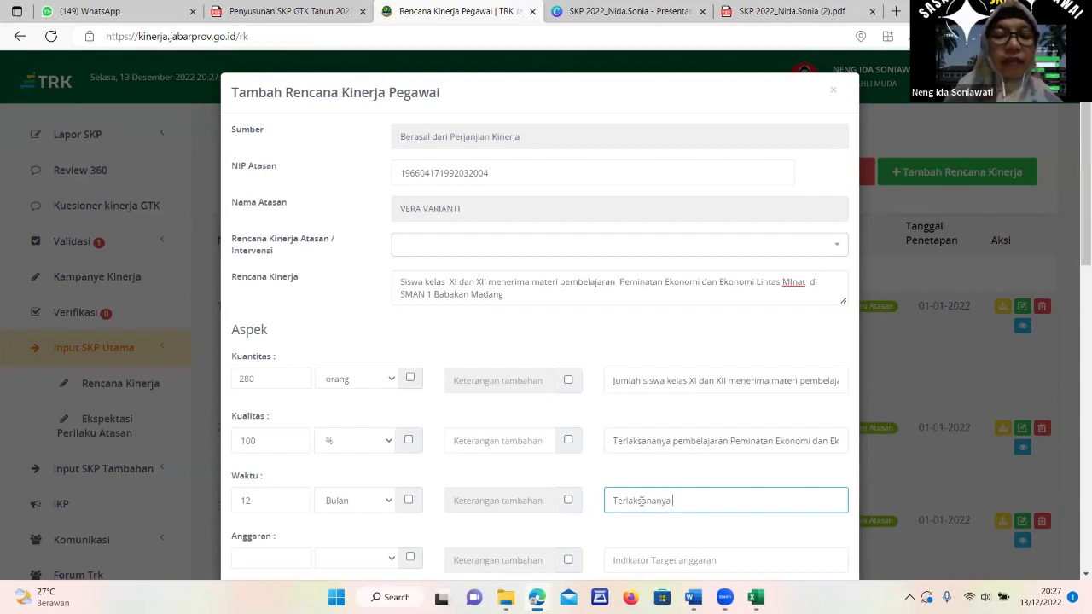
text(embelaja)
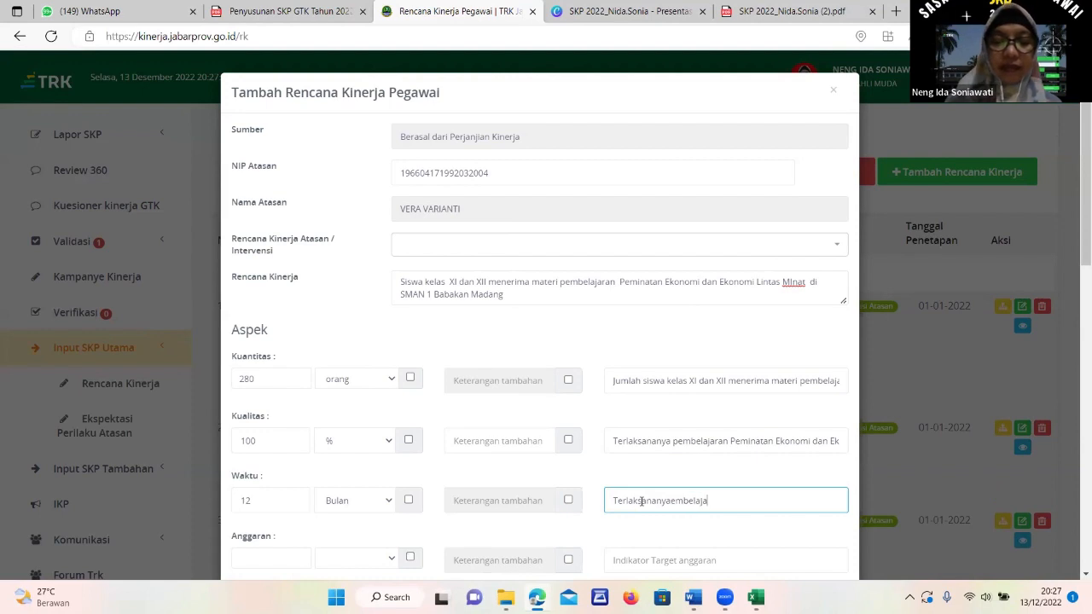
text(ran secar)
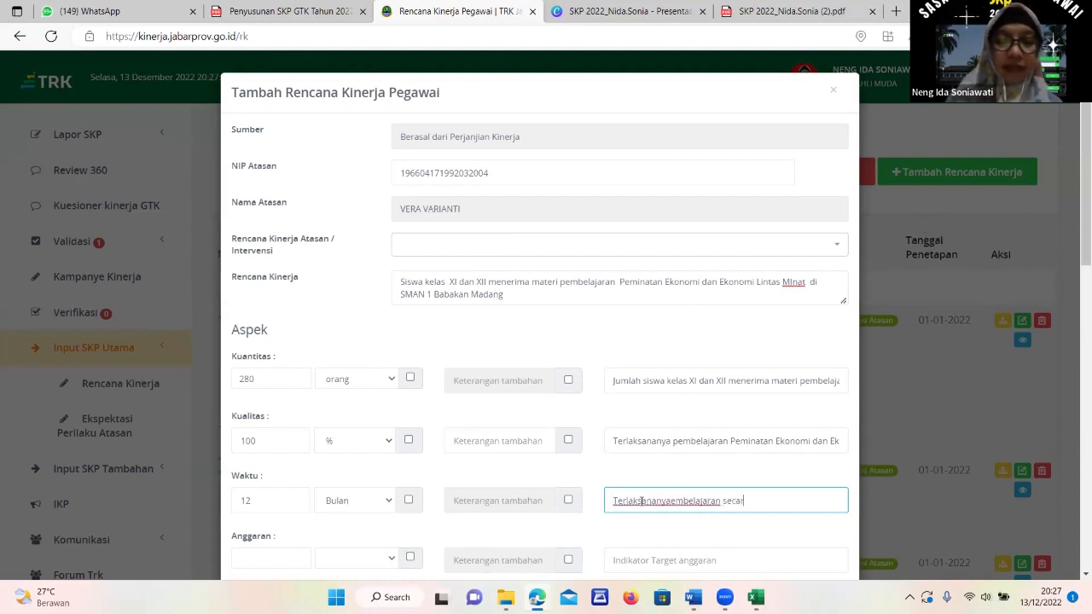
text(a tepat wa)
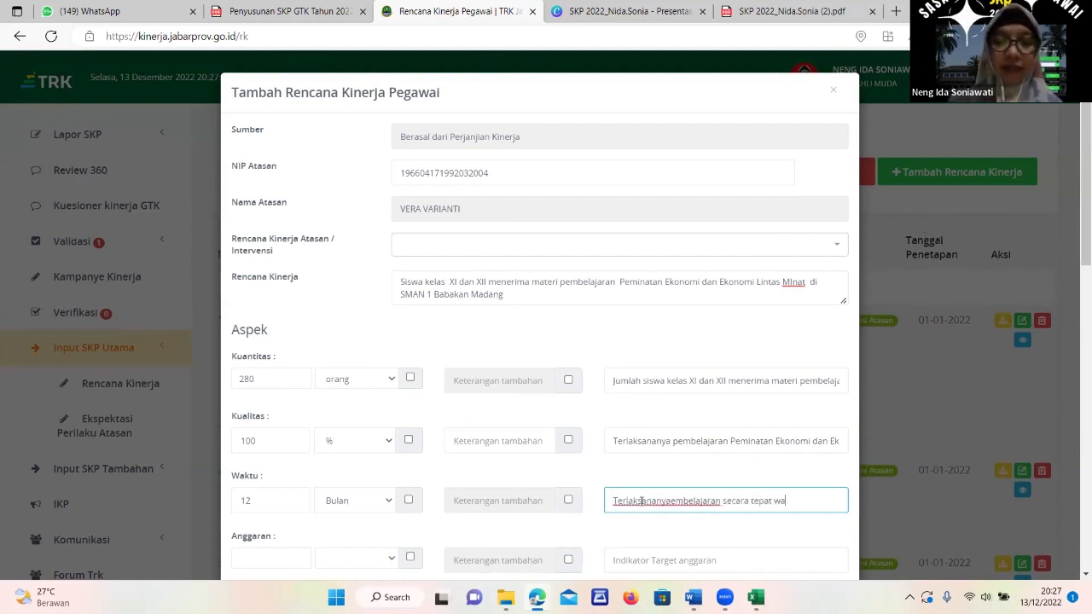
text(ktu)
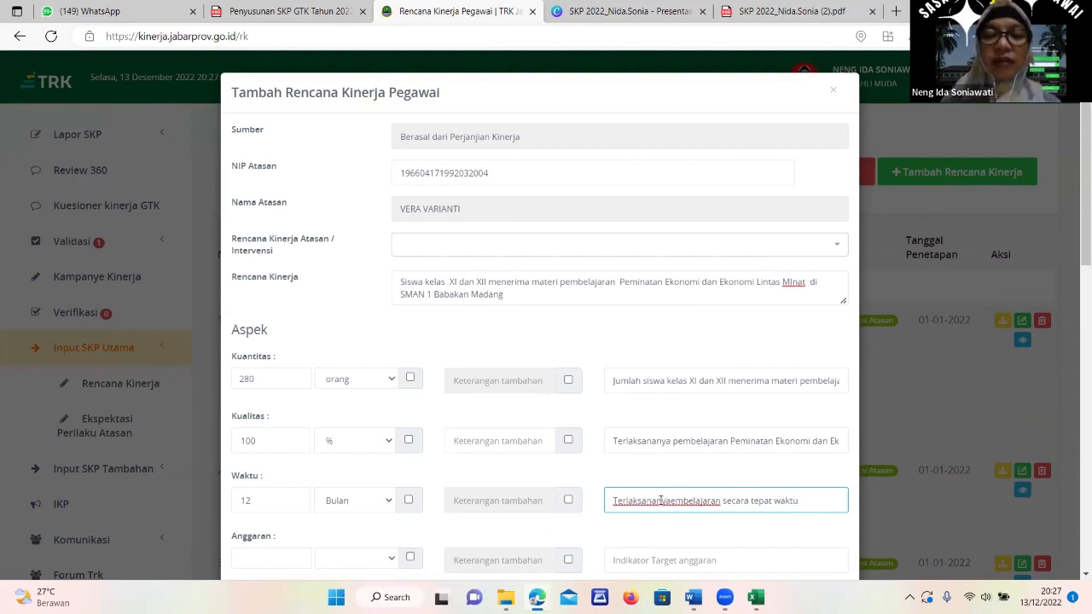
click(673, 501)
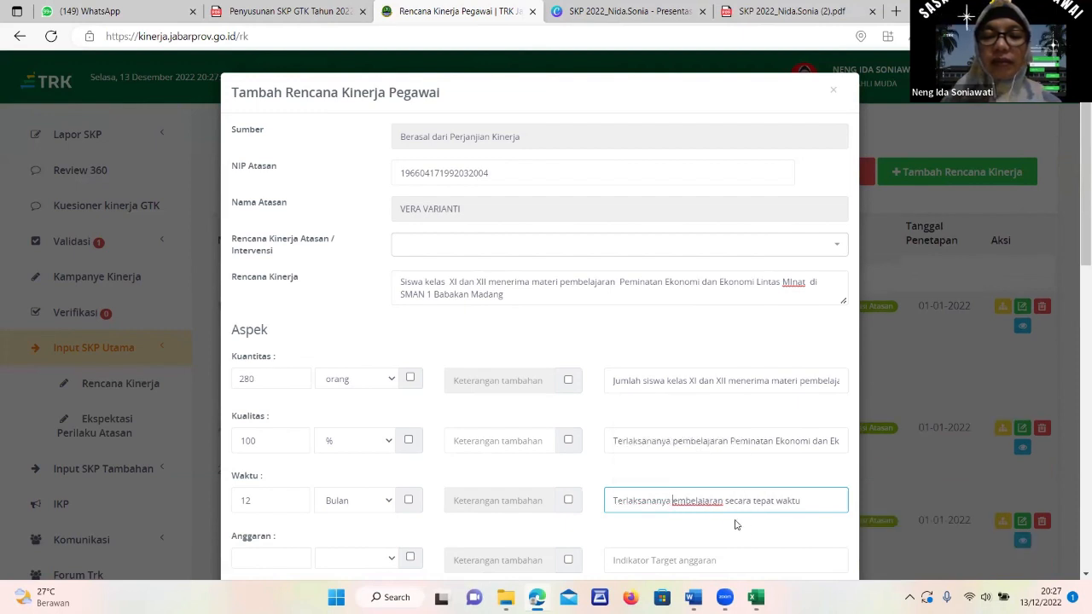
text(p)
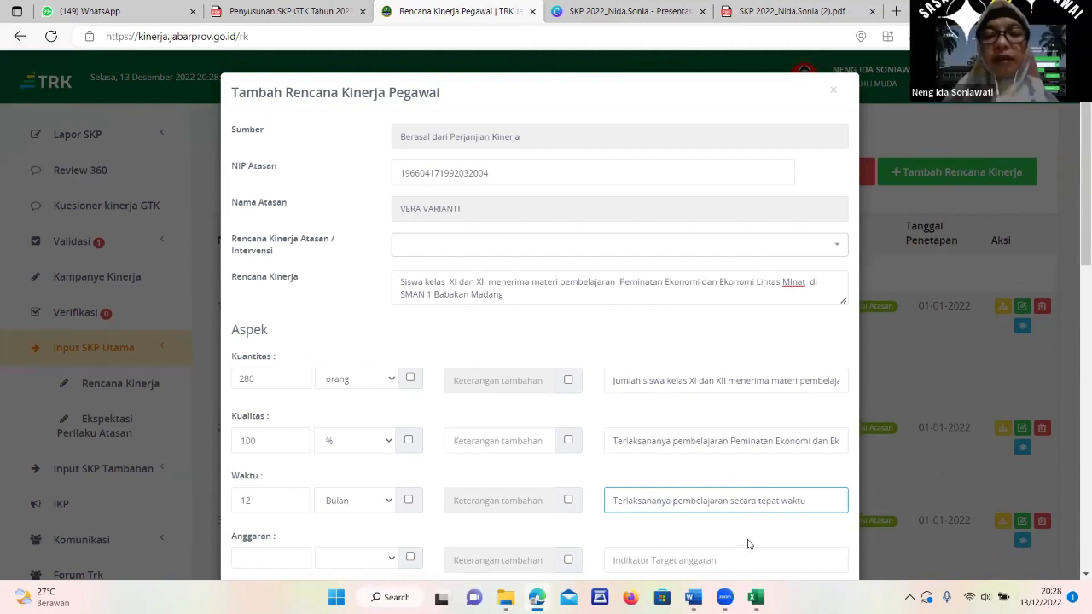
Correct the misspelled word "MInat" to "Minat" in the Rencana Kinerja text.
scroll(378, 545, down, 2)
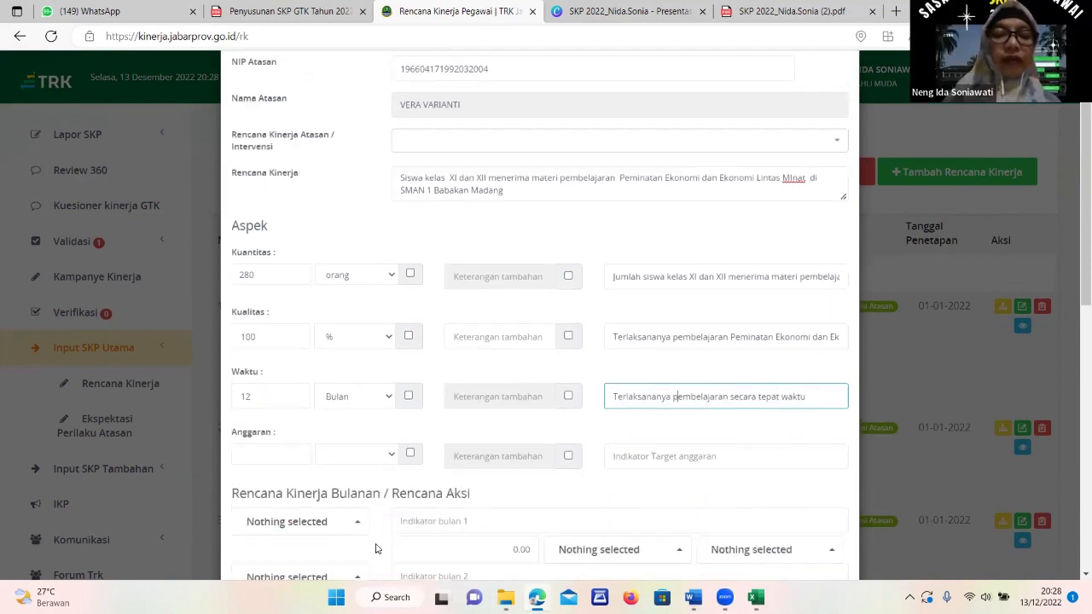
scroll(669, 400, up, 2)
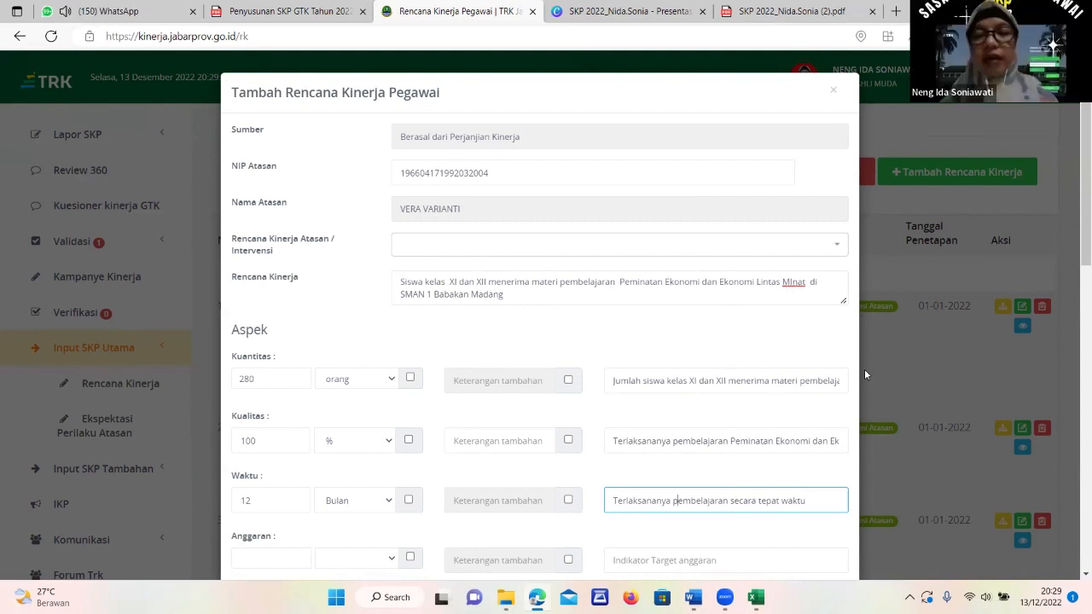
right_click(793, 283)
click(806, 336)
text(i)
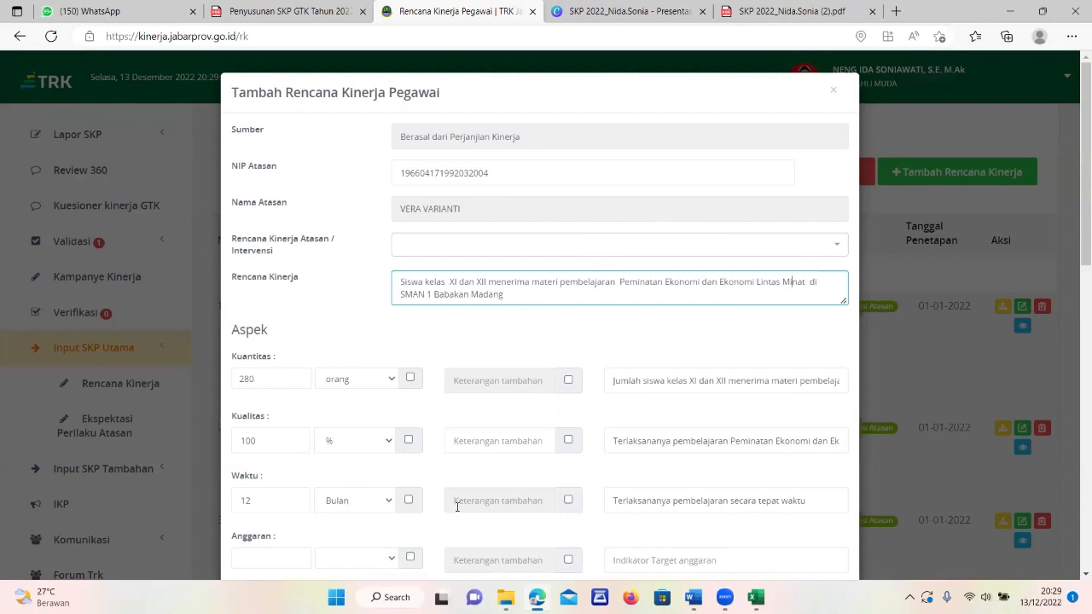
click(535, 126)
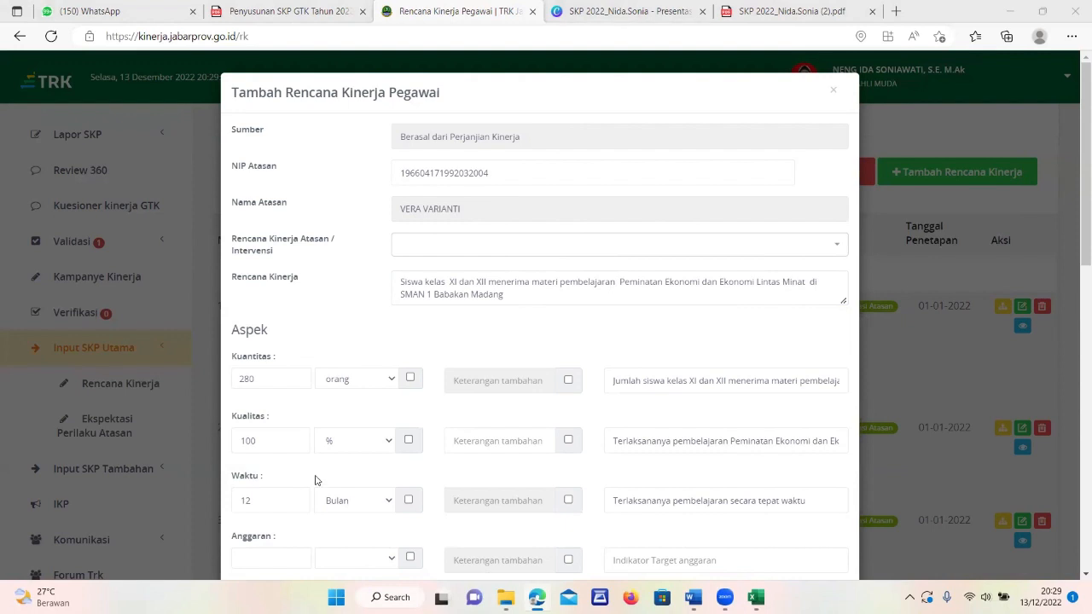
Review the Rencana Kinerja text and the Kuantitas, Kualitas, Waktu and Anggaran entries in the form.
scroll(316, 480, down, 2)
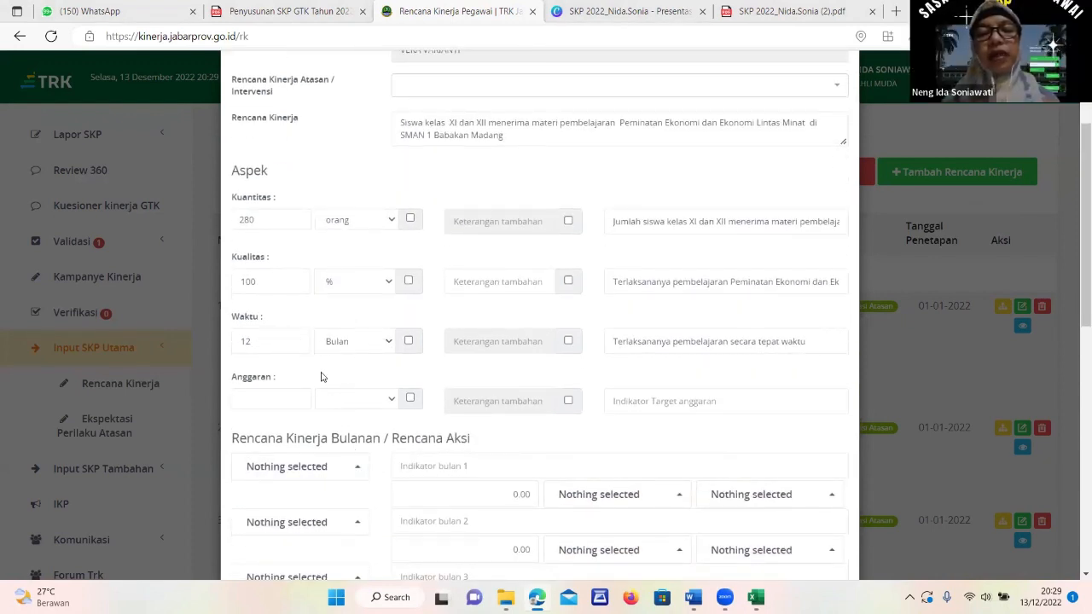
scroll(360, 395, down, 1)
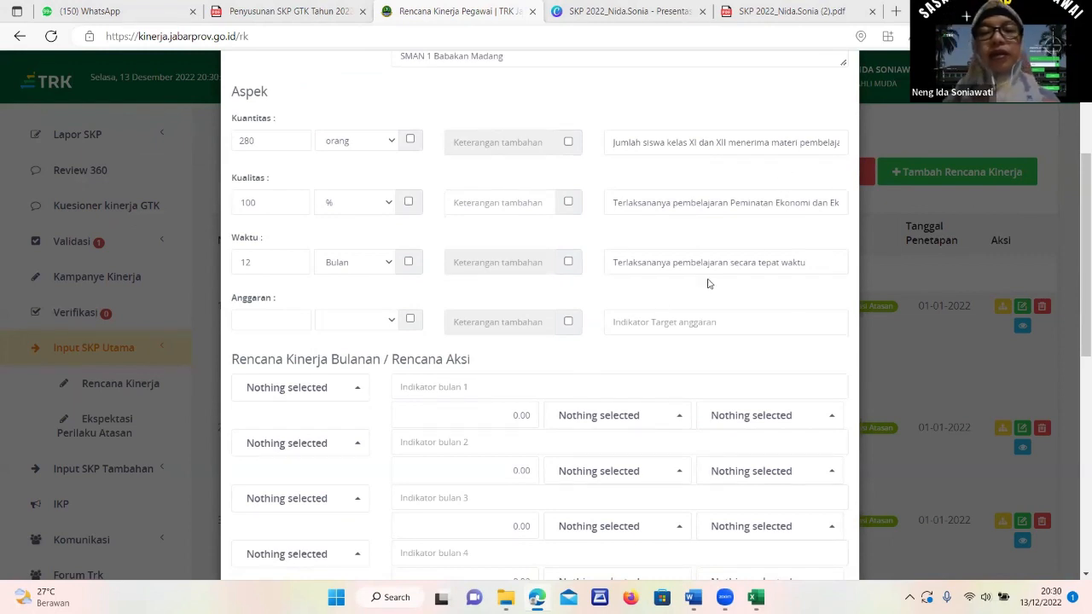
scroll(716, 256, up, 1)
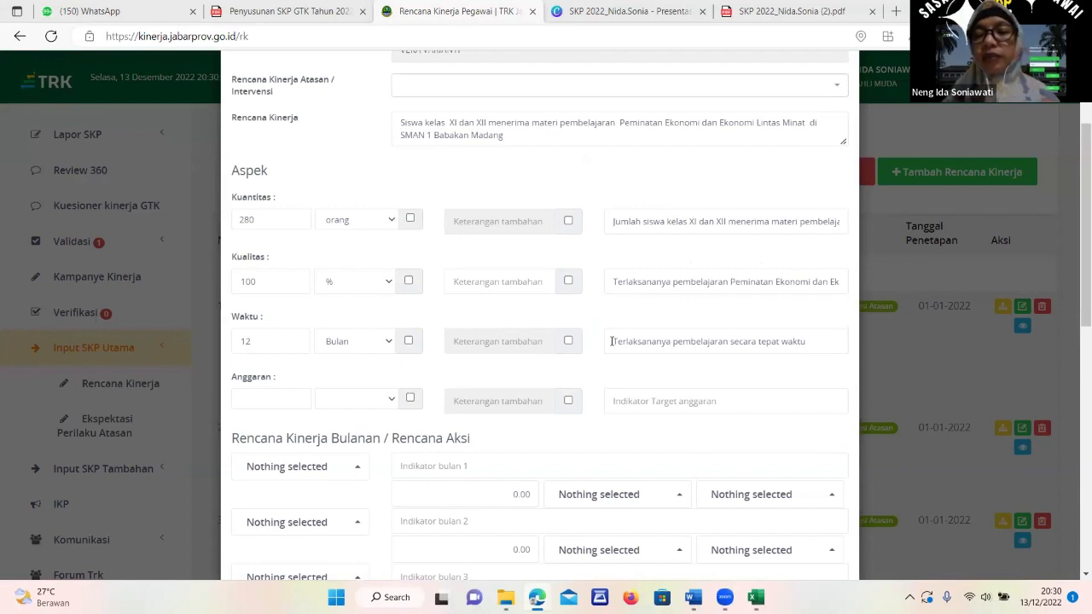
scroll(386, 417, down, 1)
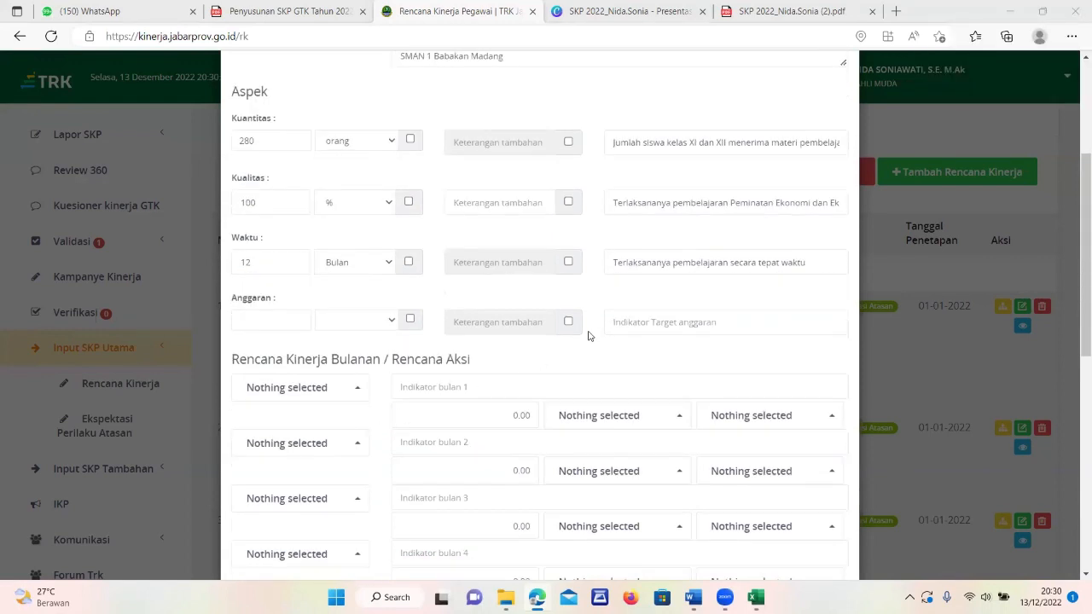
scroll(652, 312, up, 1)
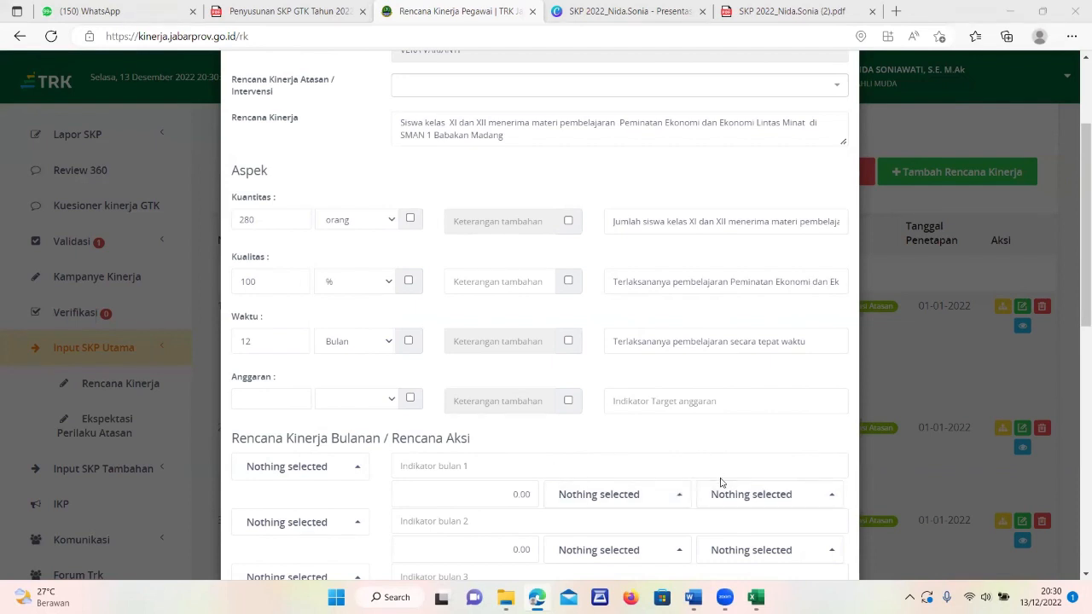
scroll(480, 261, up, 1)
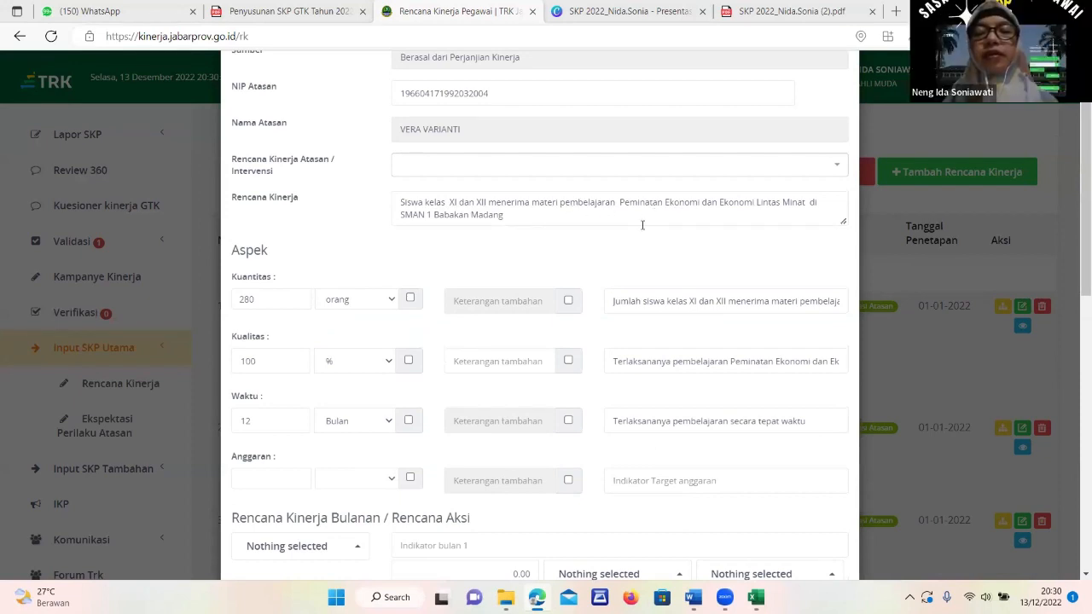
scroll(463, 268, down, 2)
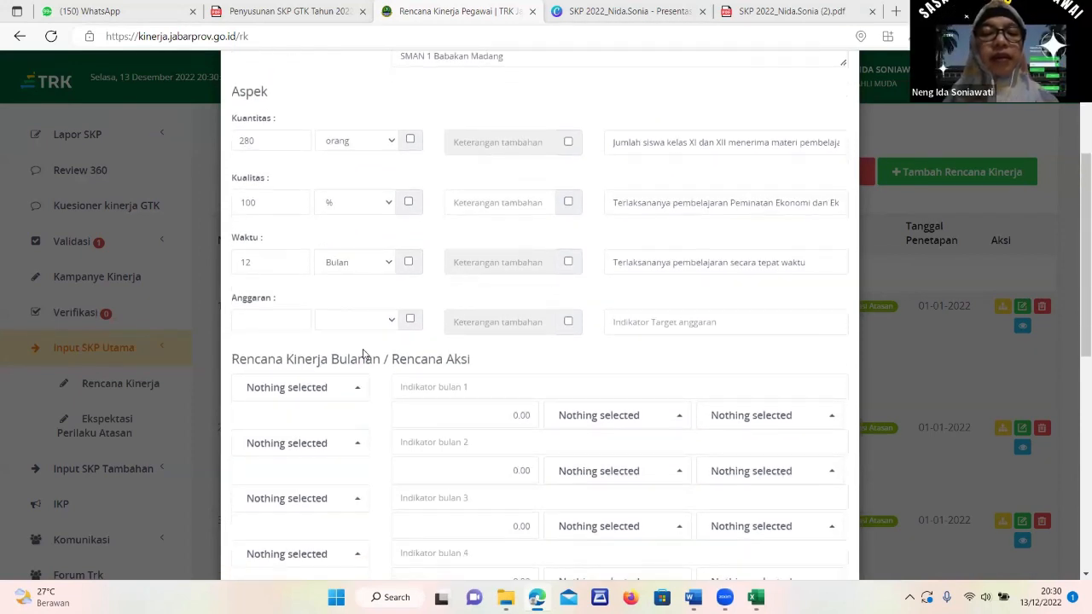
Set the months of the first four Rencana Kinerja Bulanan rows to Januari, Februari, Maret and April.
scroll(362, 354, down, 1)
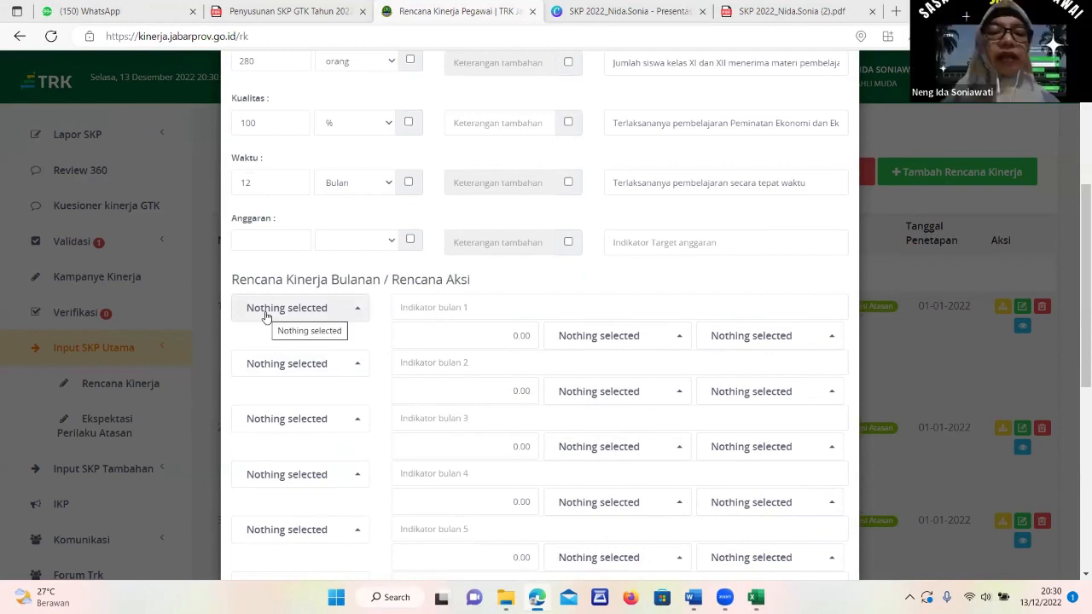
click(358, 315)
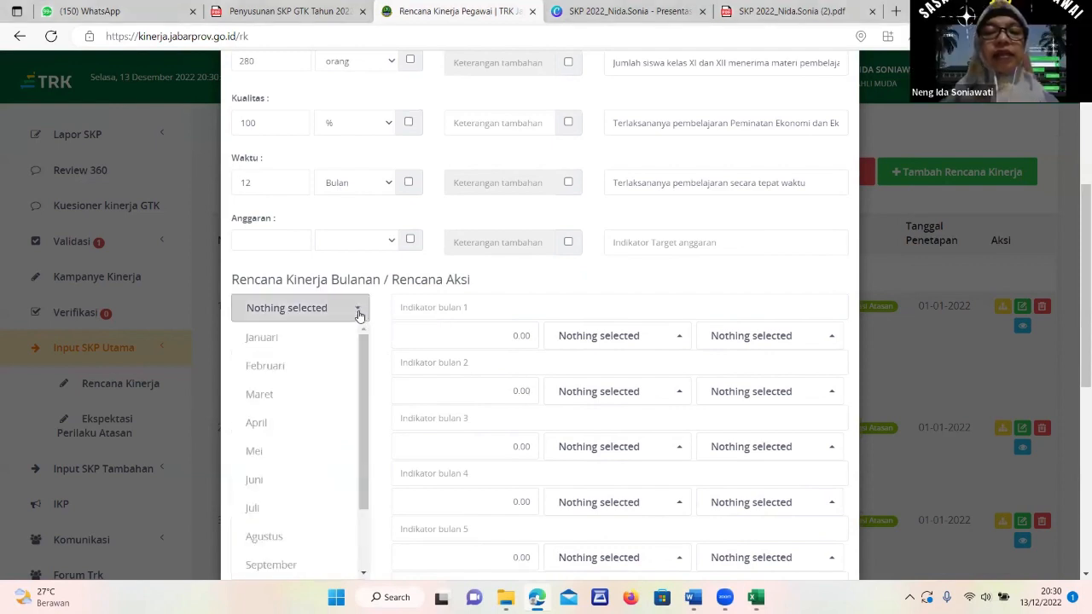
click(285, 338)
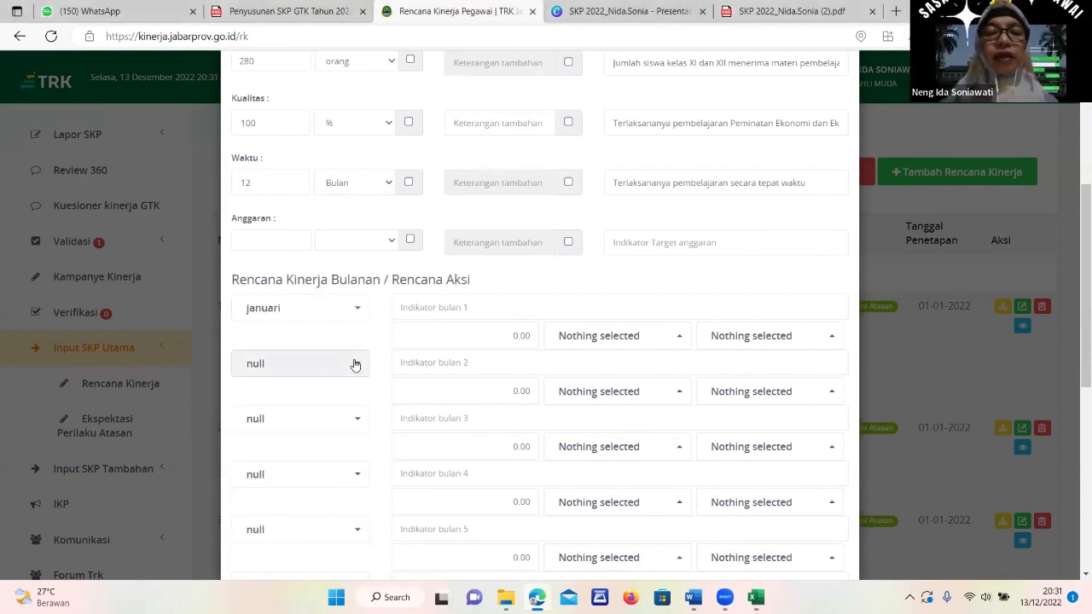
click(359, 365)
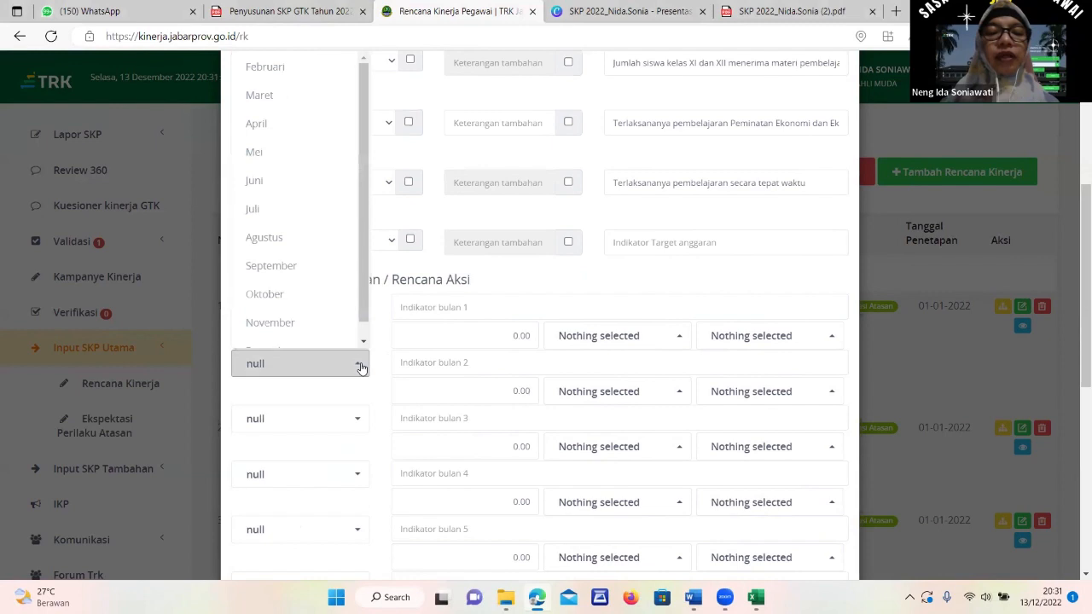
click(298, 140)
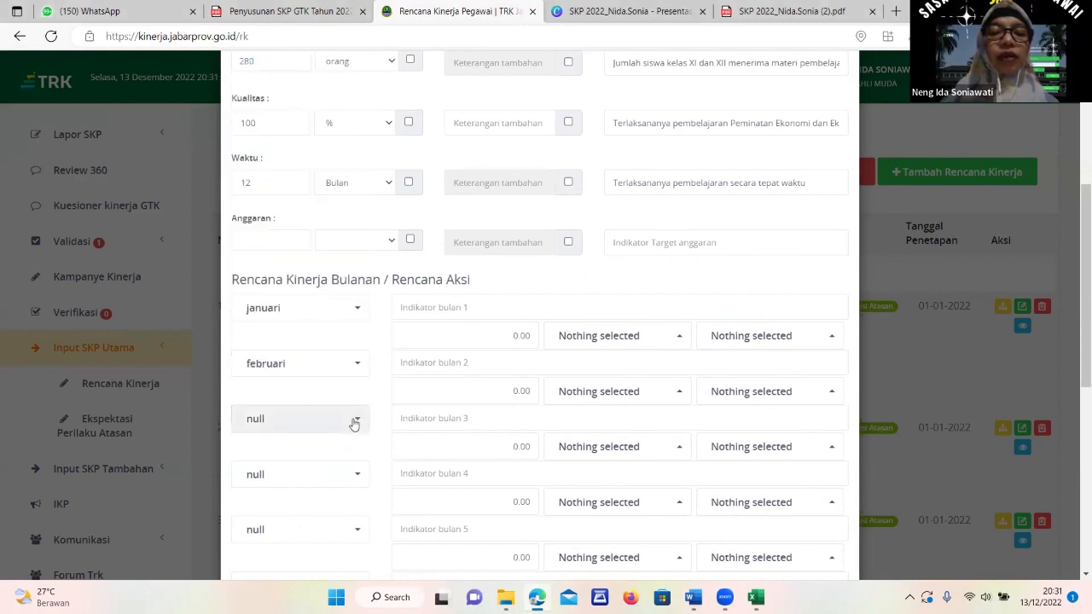
click(354, 420)
click(278, 137)
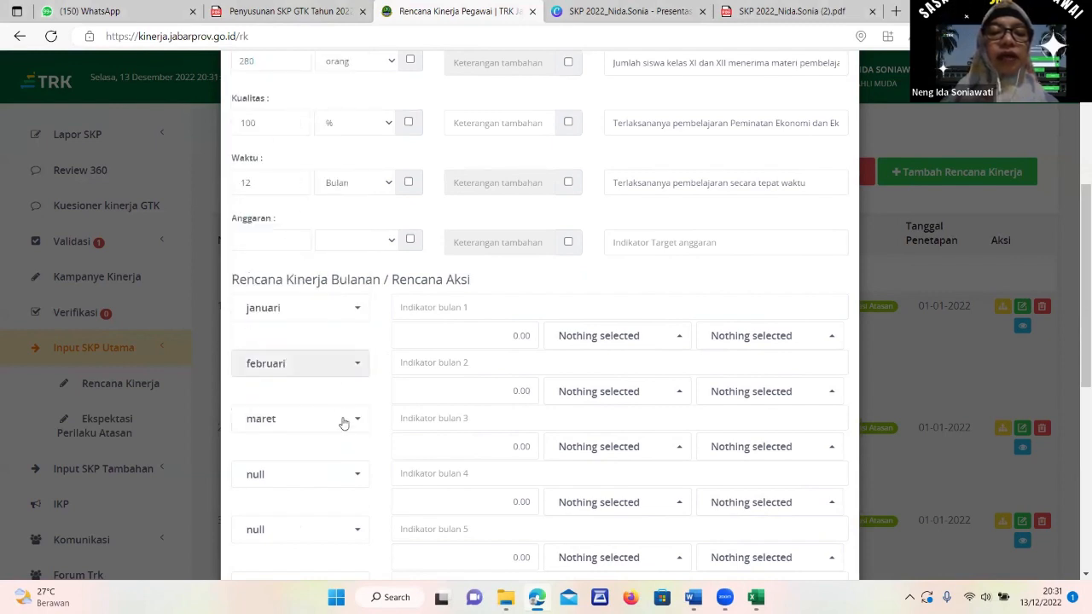
click(358, 474)
click(274, 217)
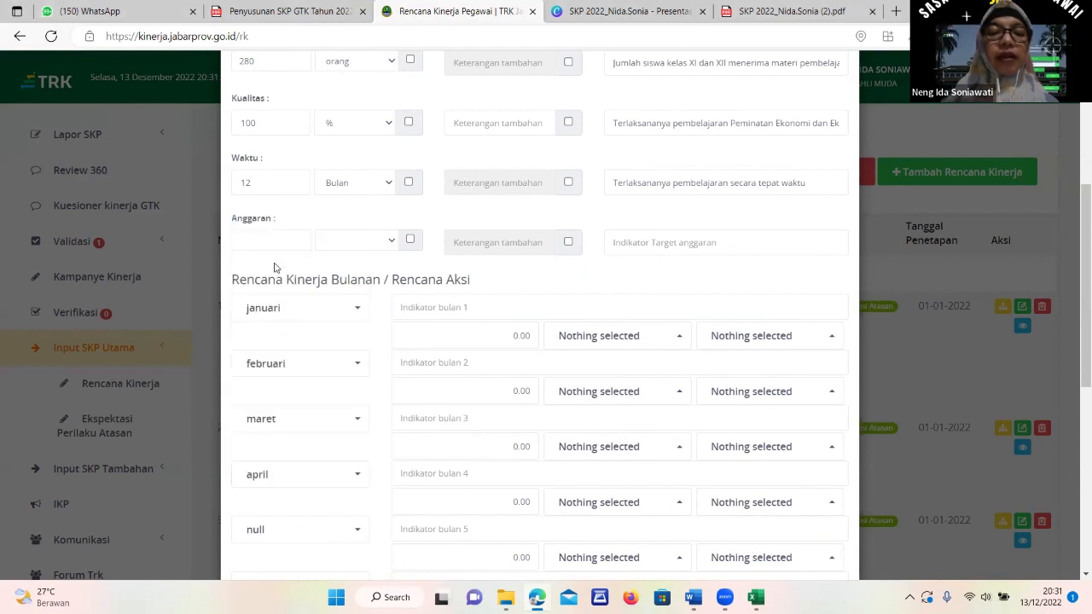
Set the months of monthly plan rows 5 to 7 to Mei, Juni and Juli.
scroll(358, 401, down, 2)
click(359, 370)
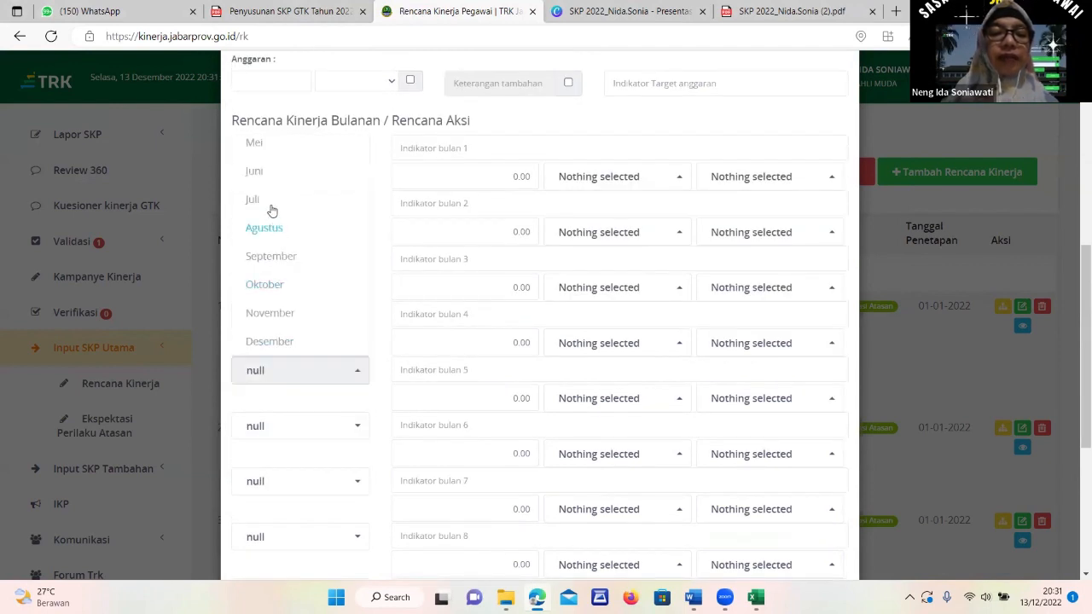
click(270, 153)
click(358, 425)
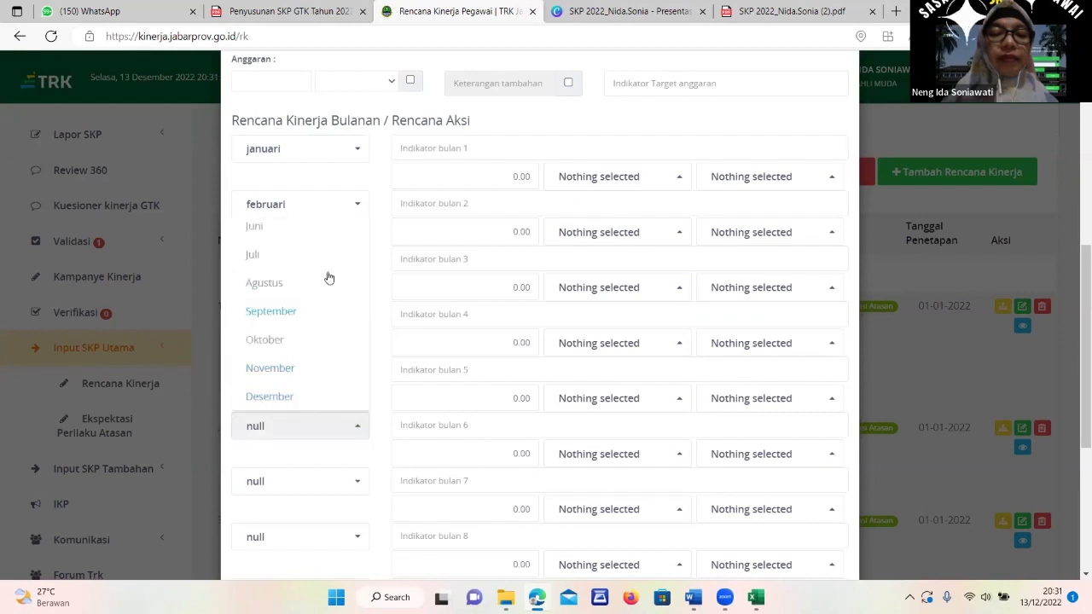
click(275, 227)
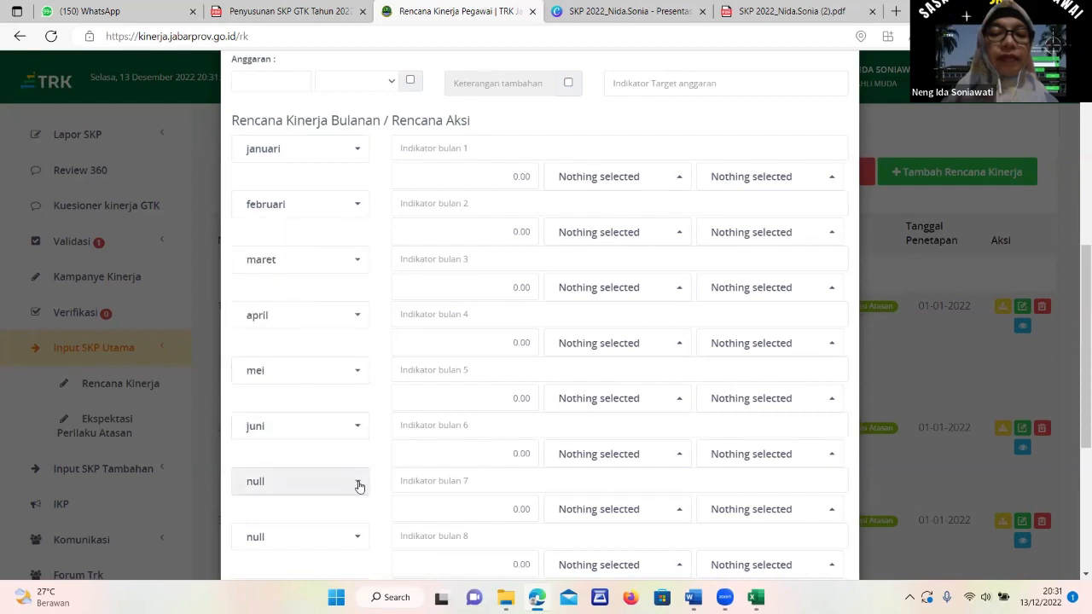
click(358, 483)
click(281, 312)
Set the months of monthly plan rows 8 to 10 to Agustus, September and Oktober.
scroll(303, 392, down, 2)
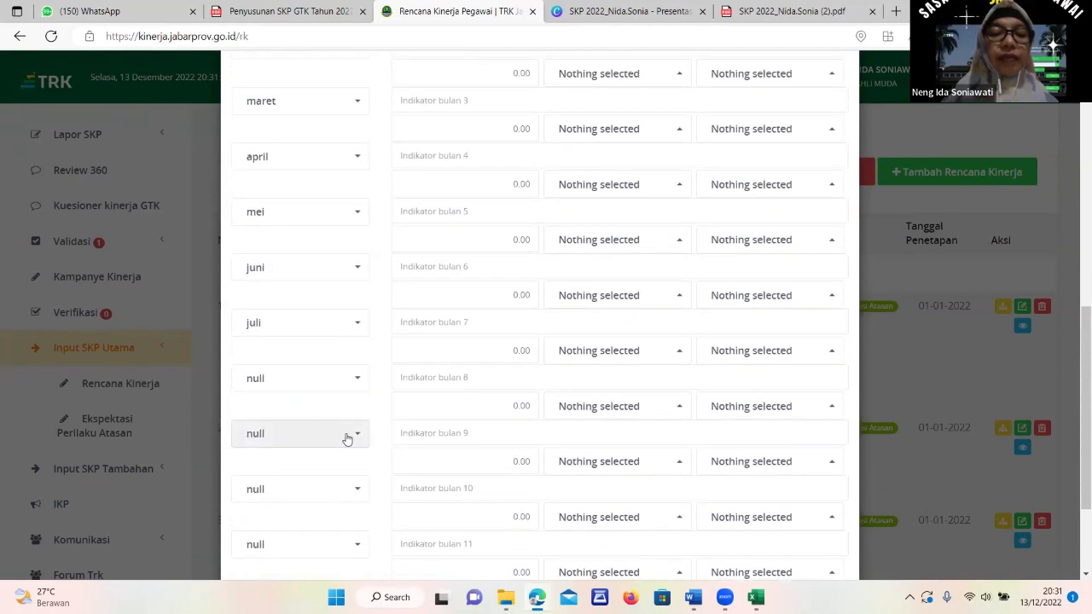
click(348, 384)
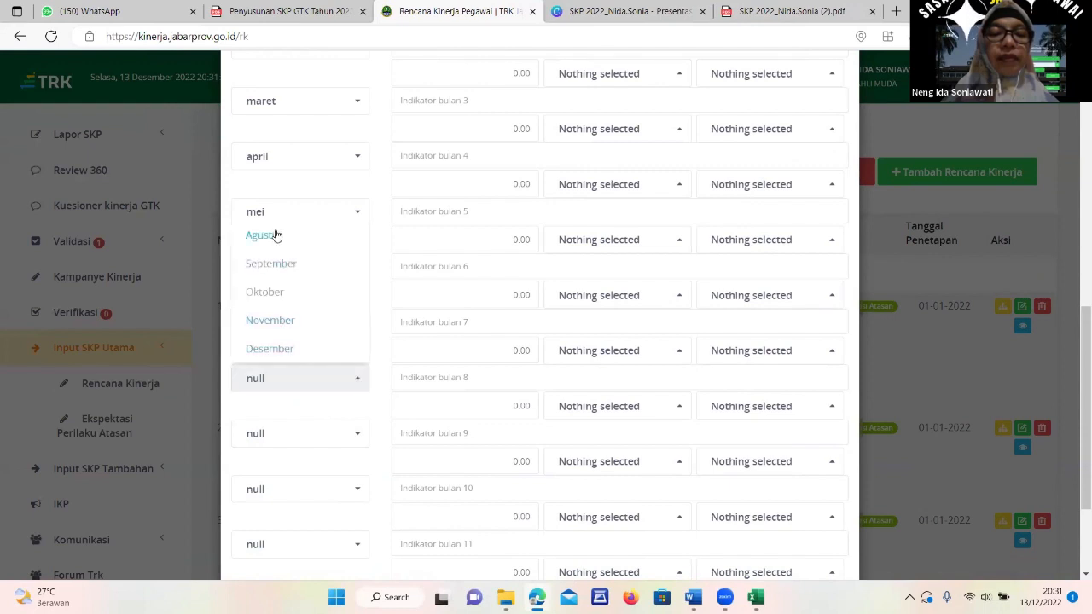
click(282, 235)
click(357, 438)
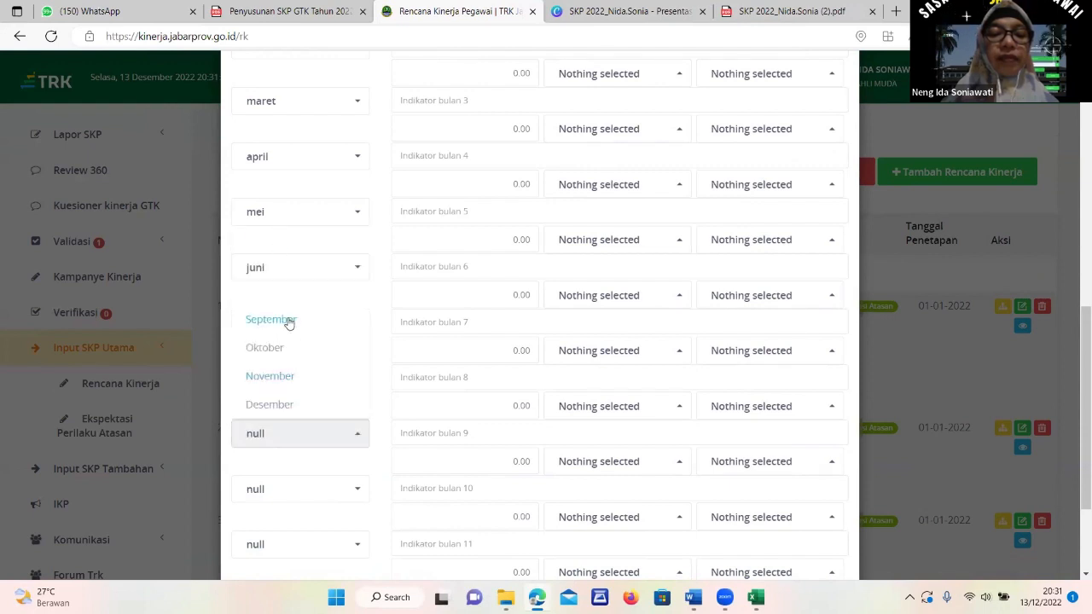
click(285, 319)
click(359, 493)
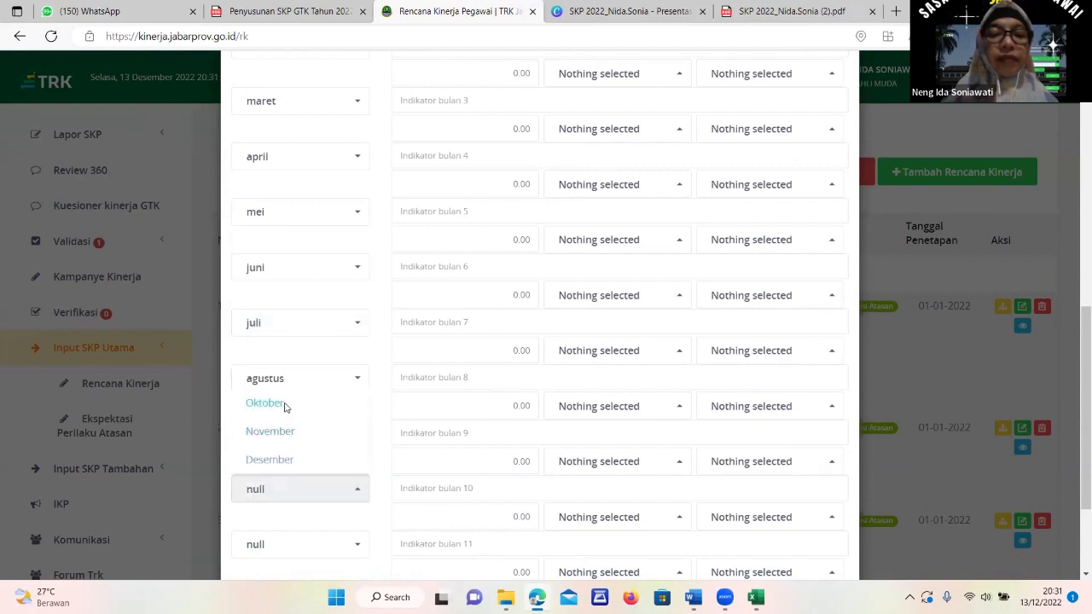
click(285, 405)
Set the months of monthly plan rows 11 and 12 to November and Desember.
click(353, 548)
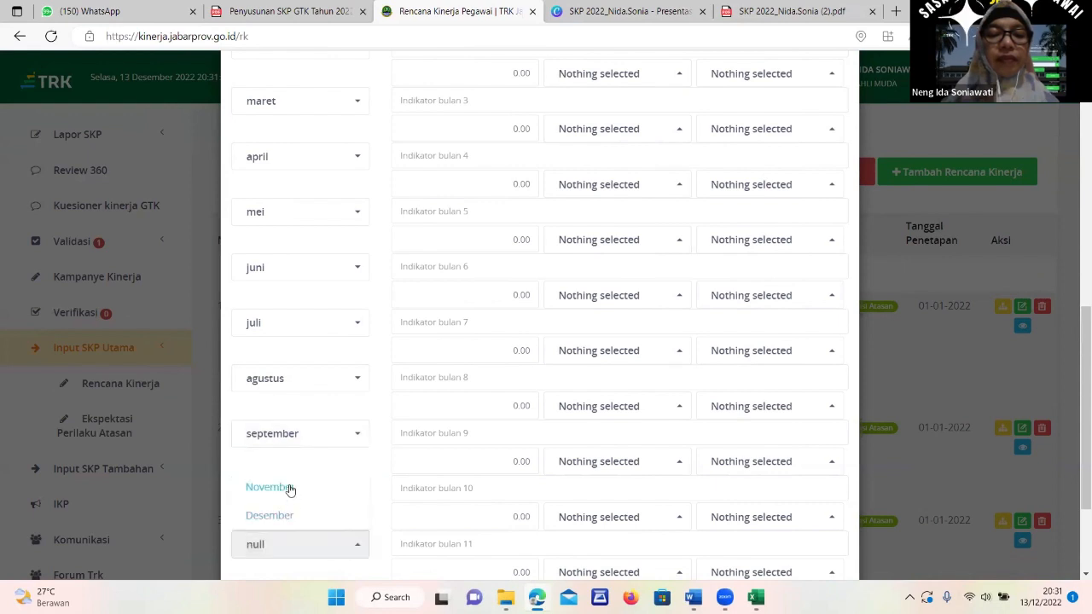
click(290, 490)
scroll(317, 485, down, 2)
click(353, 446)
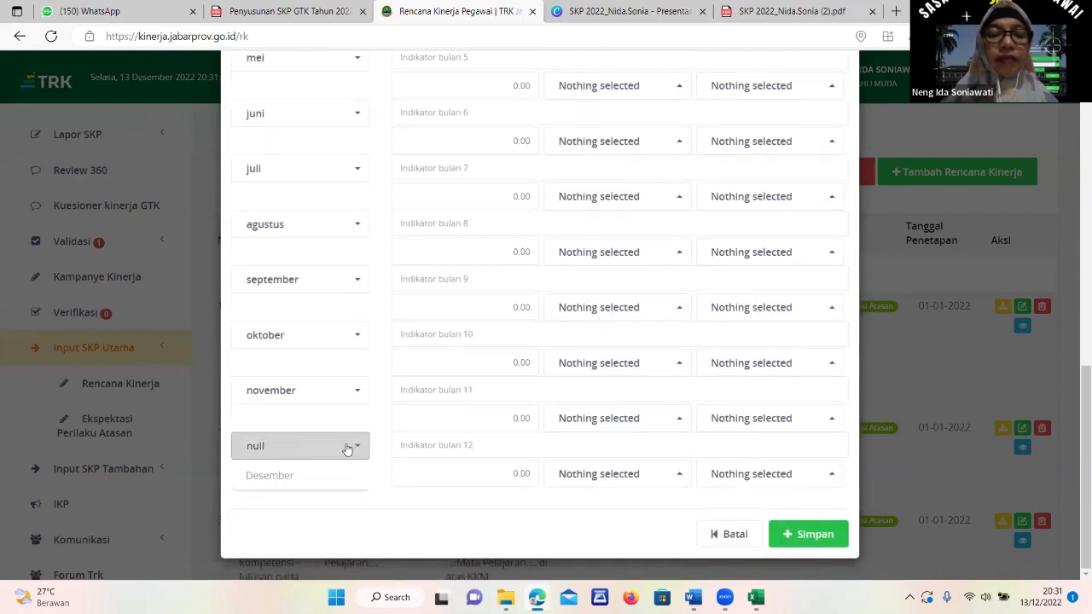
click(269, 476)
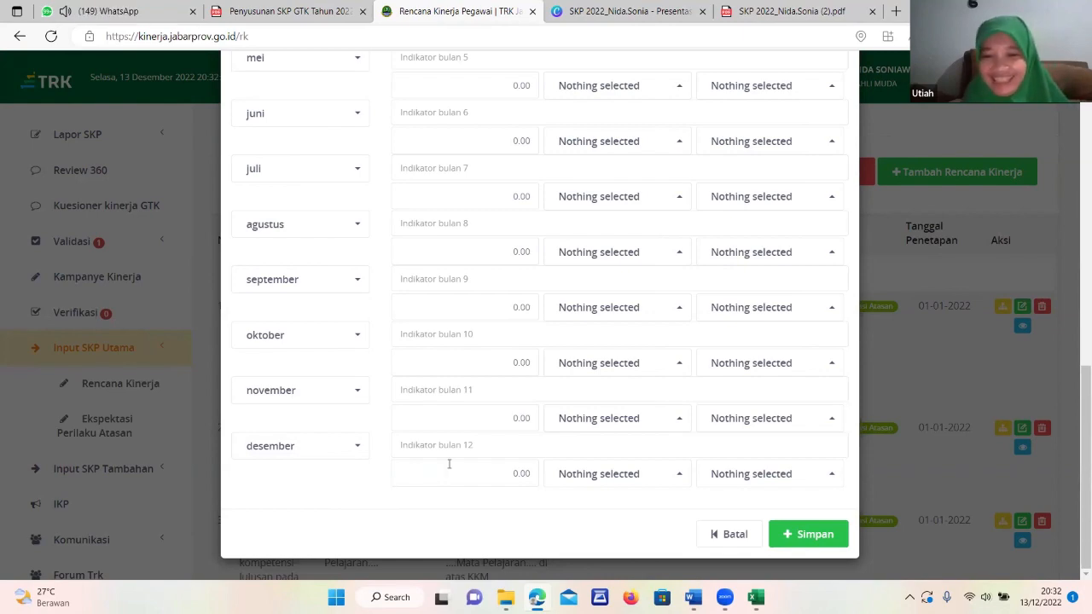
Switch to the SKP 2022 guide PDF and examine the Rencana Kinerja Bulanan examples on pages 6 and 7.
scroll(449, 463, up, 4)
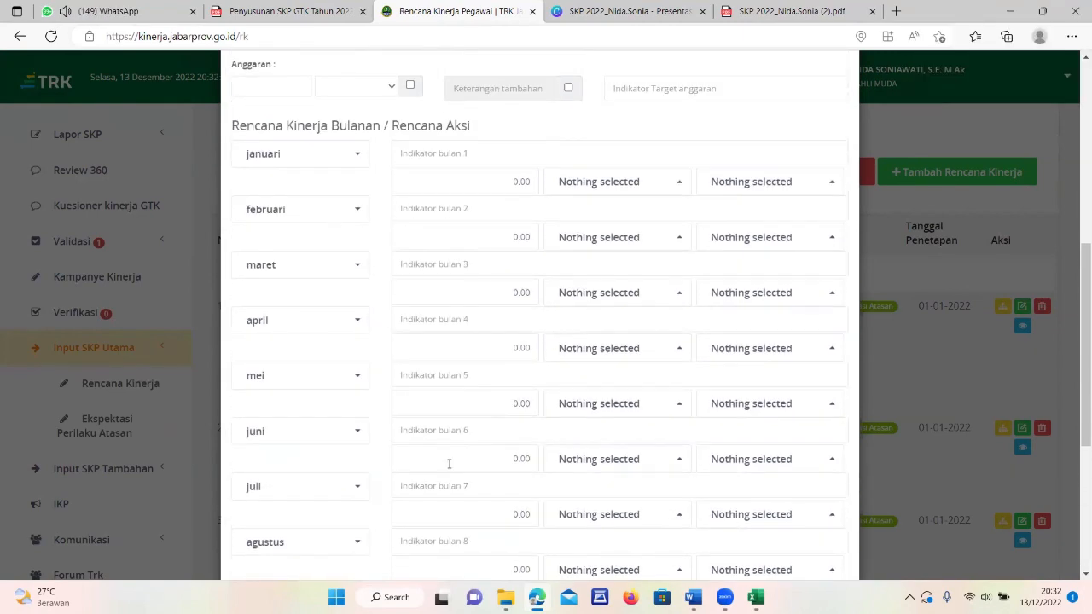
scroll(448, 463, up, 1)
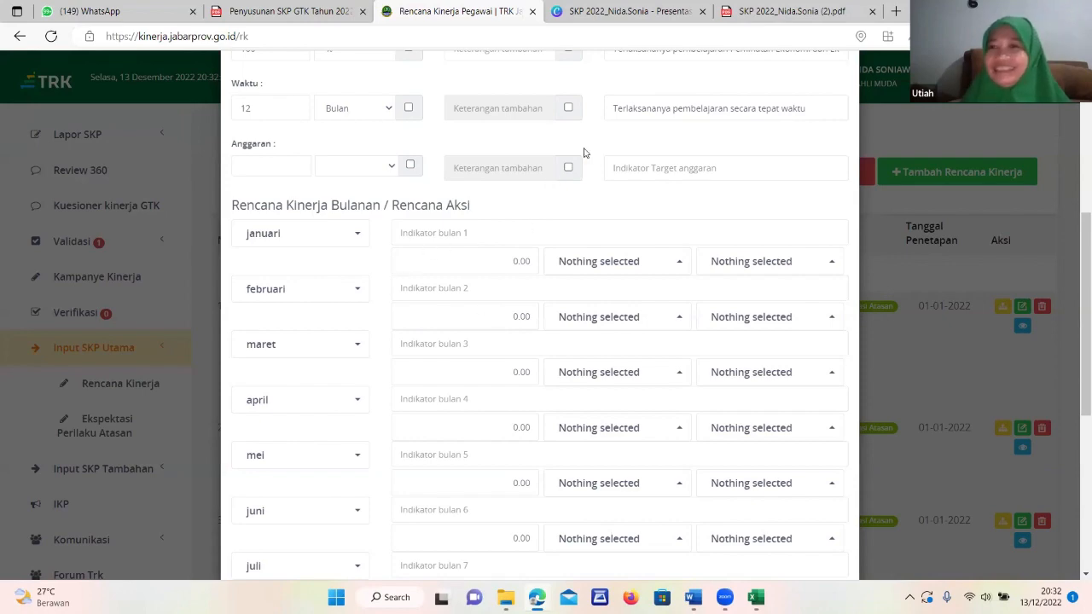
click(781, 11)
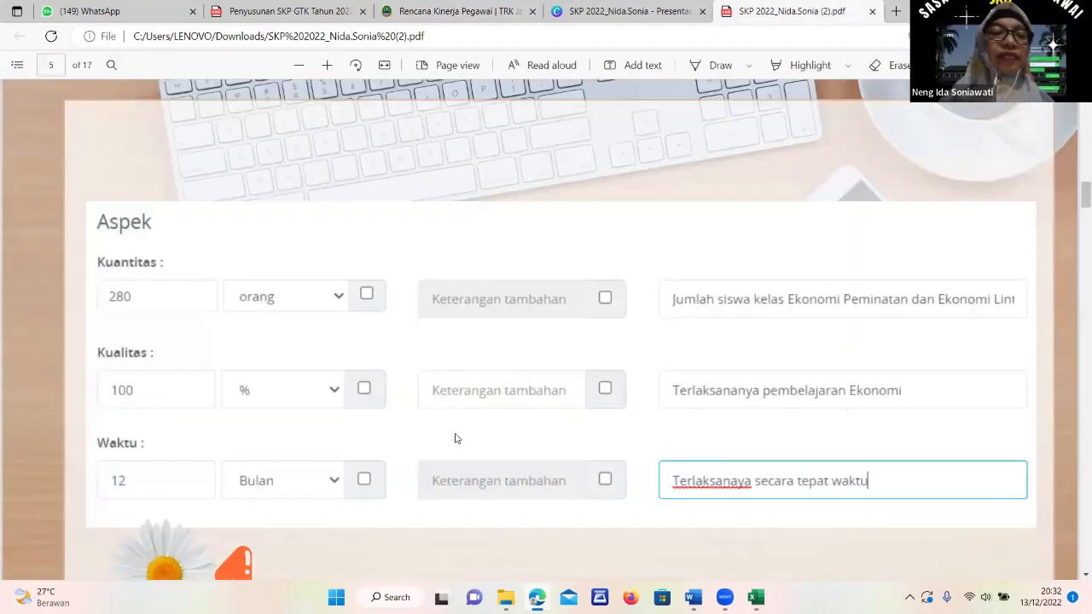
scroll(457, 429, down, 3)
scroll(456, 429, down, 8)
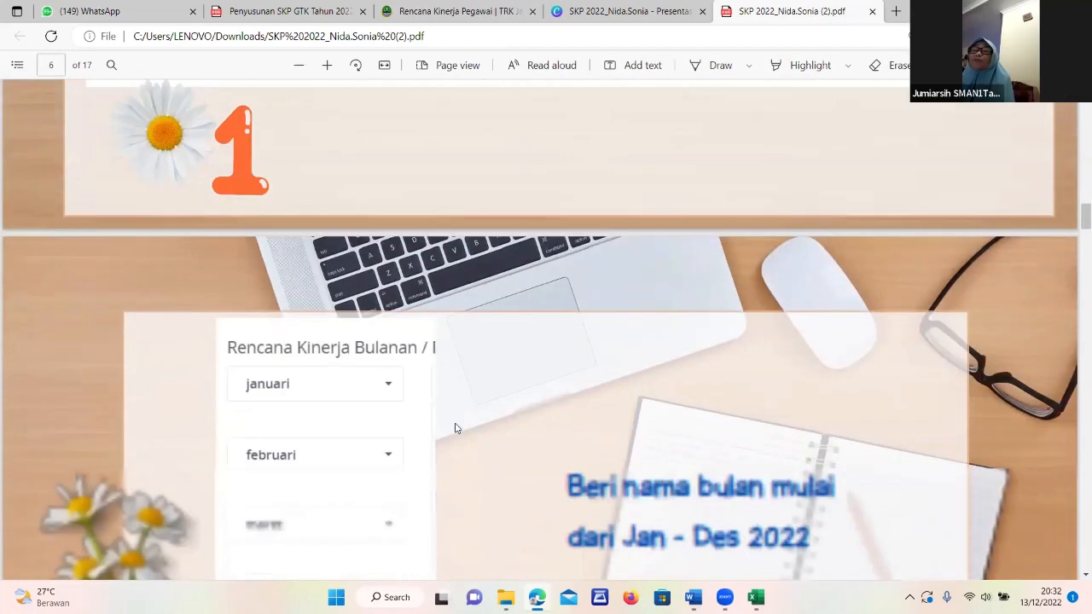
scroll(455, 428, up, 1)
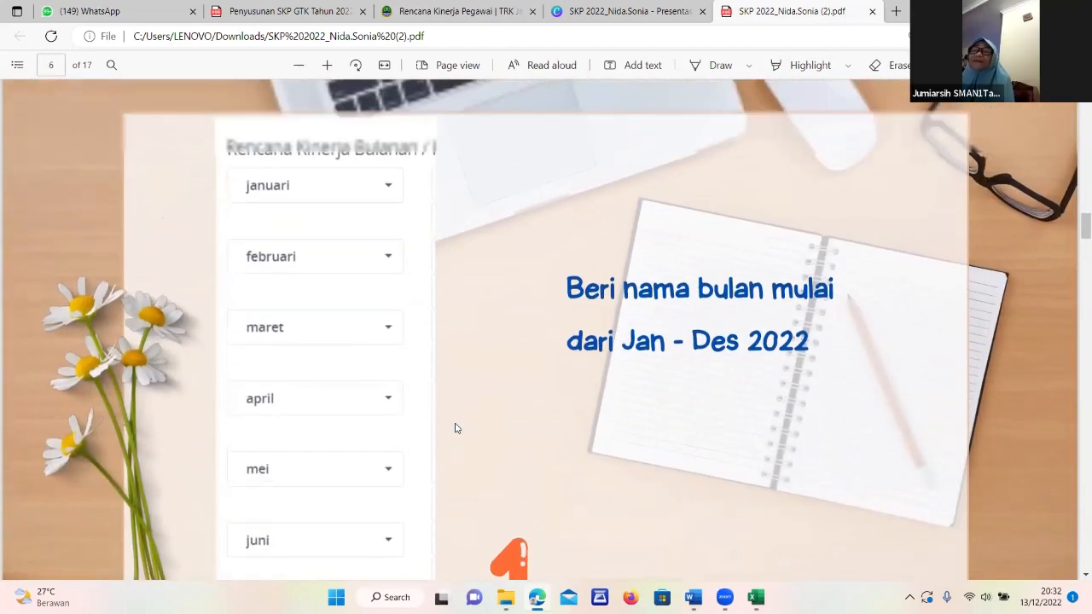
scroll(575, 422, down, 1)
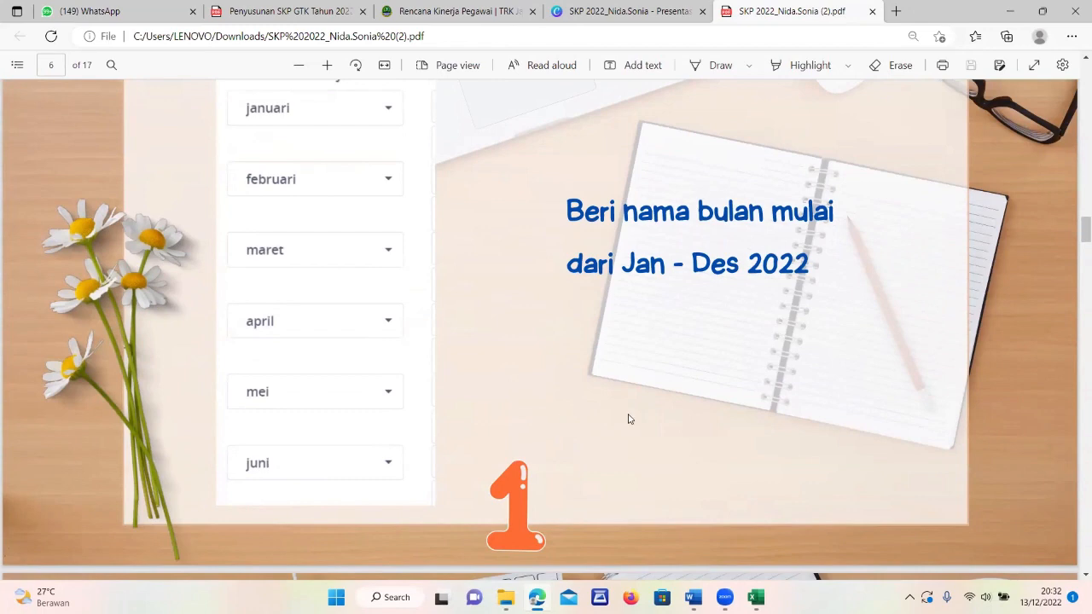
scroll(628, 417, down, 2)
scroll(628, 419, down, 2)
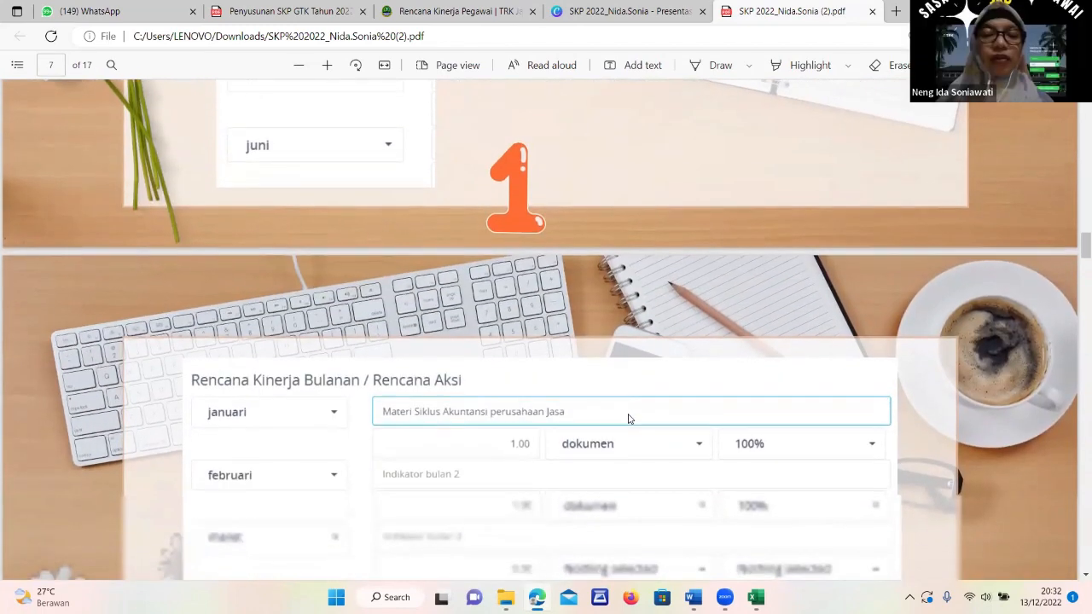
scroll(628, 419, down, 1)
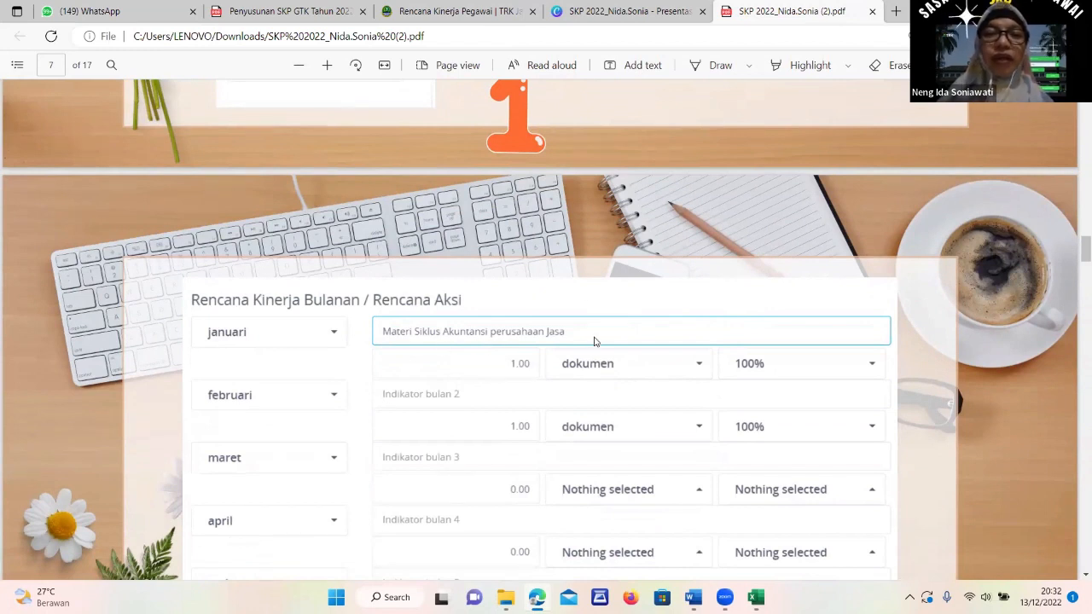
Return to the TRK performance plan form and review the Rencana Kinerja Bulanan rows from Januari to Desember.
click(480, 11)
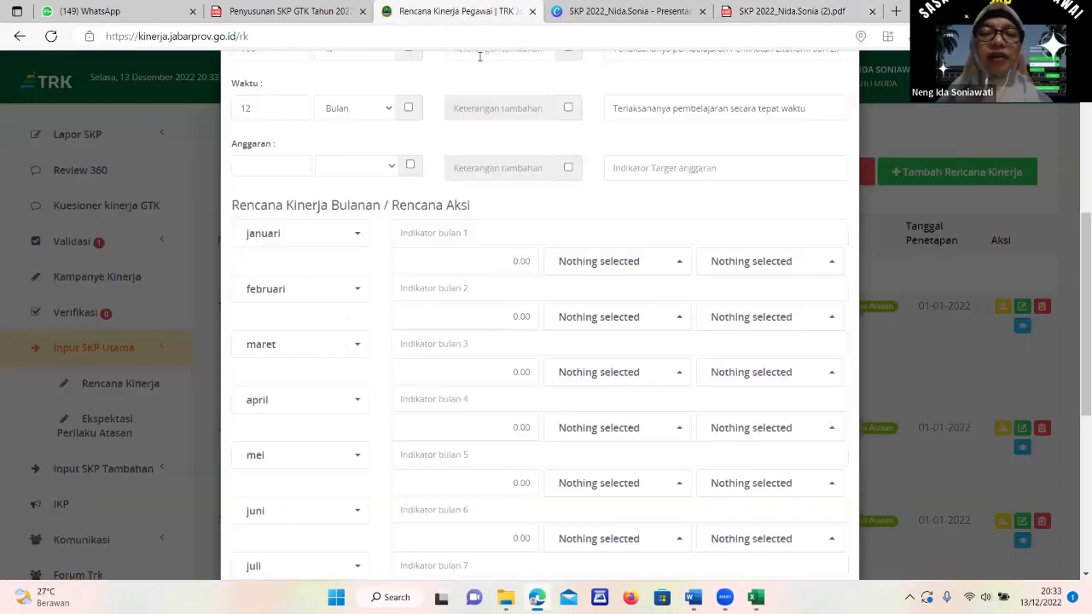
scroll(479, 302, up, 1)
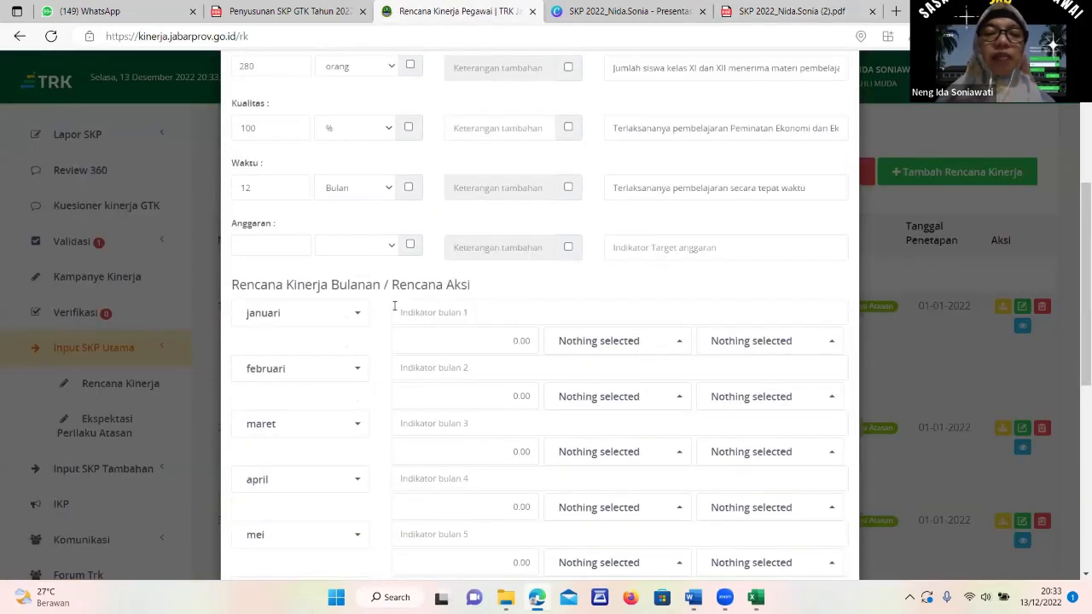
click(470, 312)
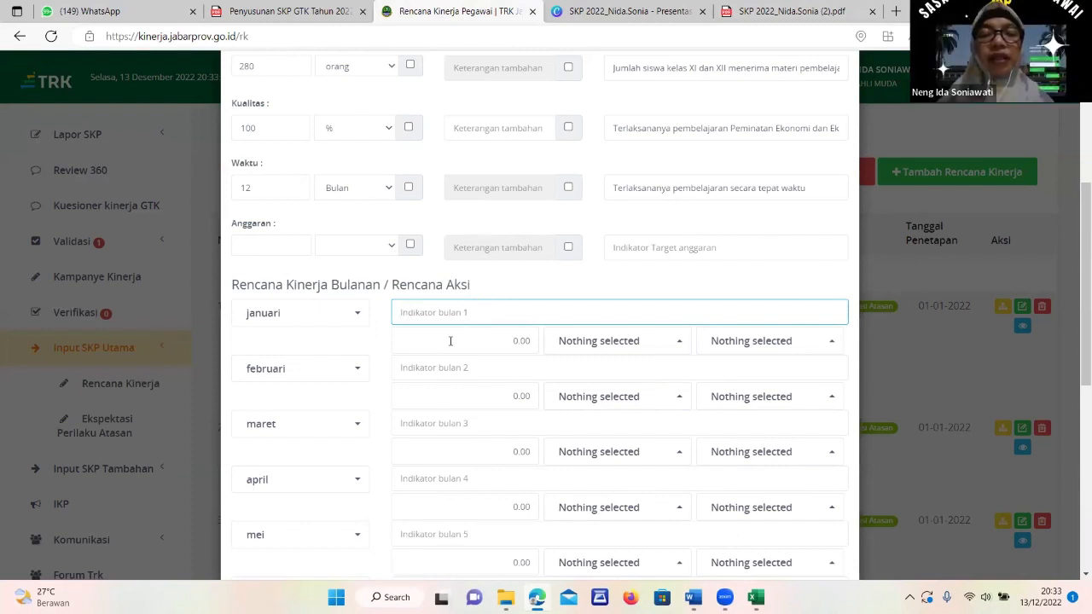
scroll(451, 340, down, 3)
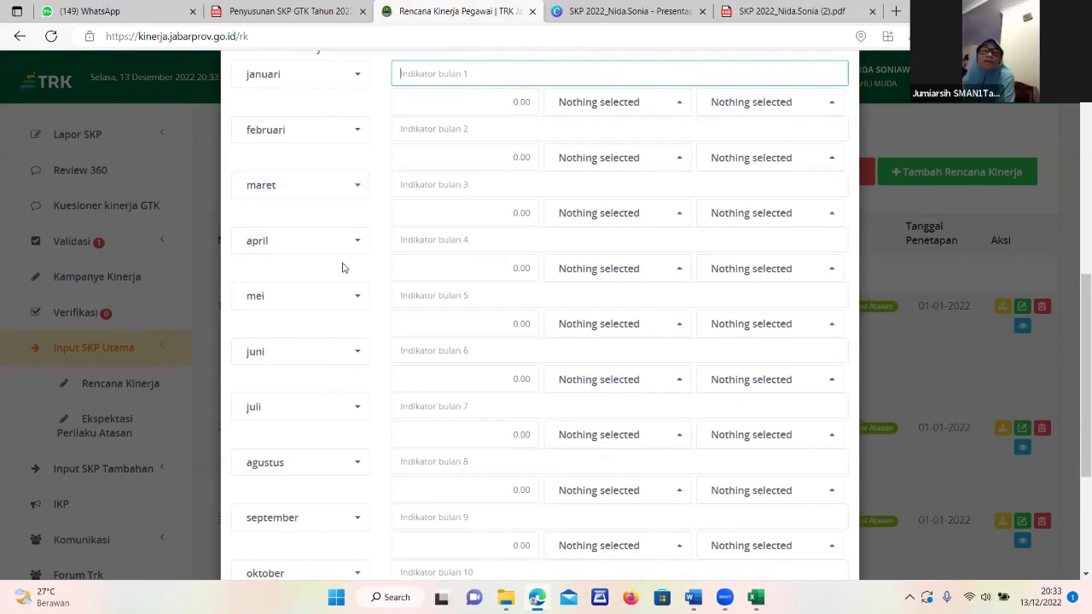
scroll(341, 268, down, 1)
scroll(344, 272, down, 1)
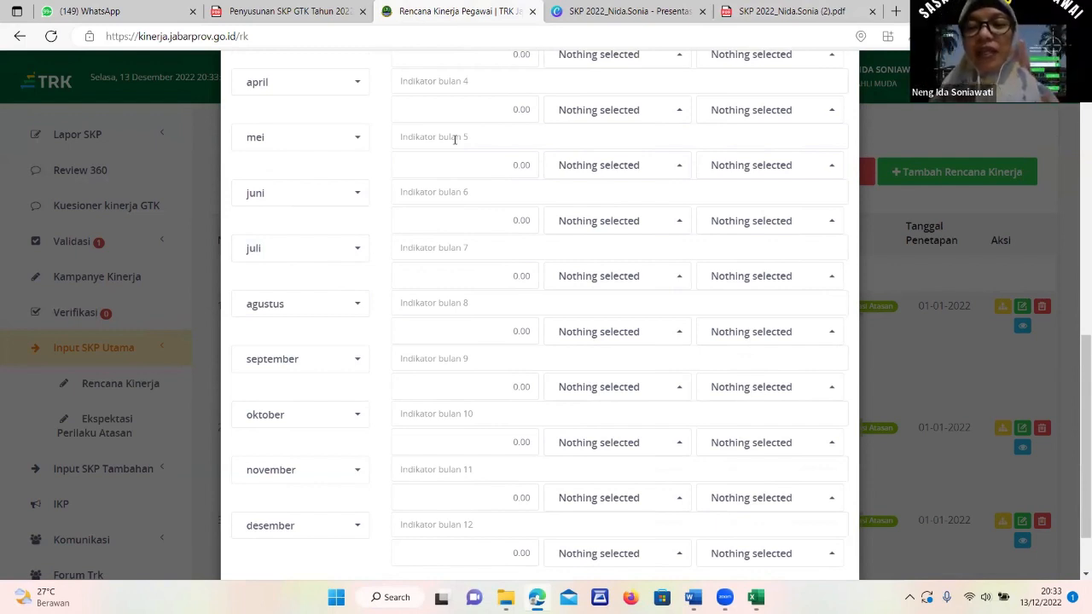
scroll(375, 278, up, 3)
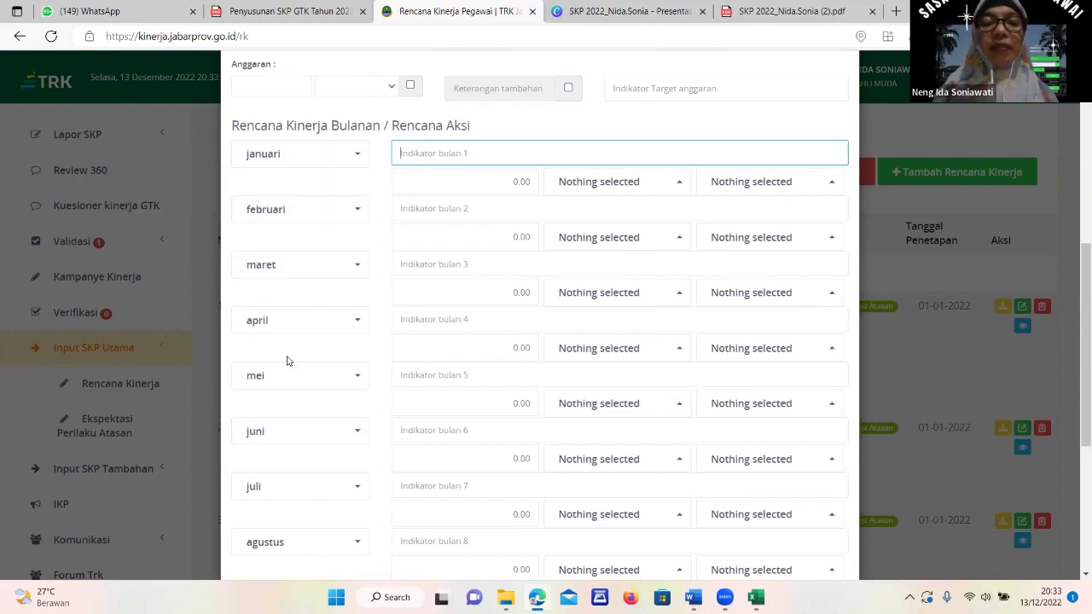
scroll(284, 441, down, 2)
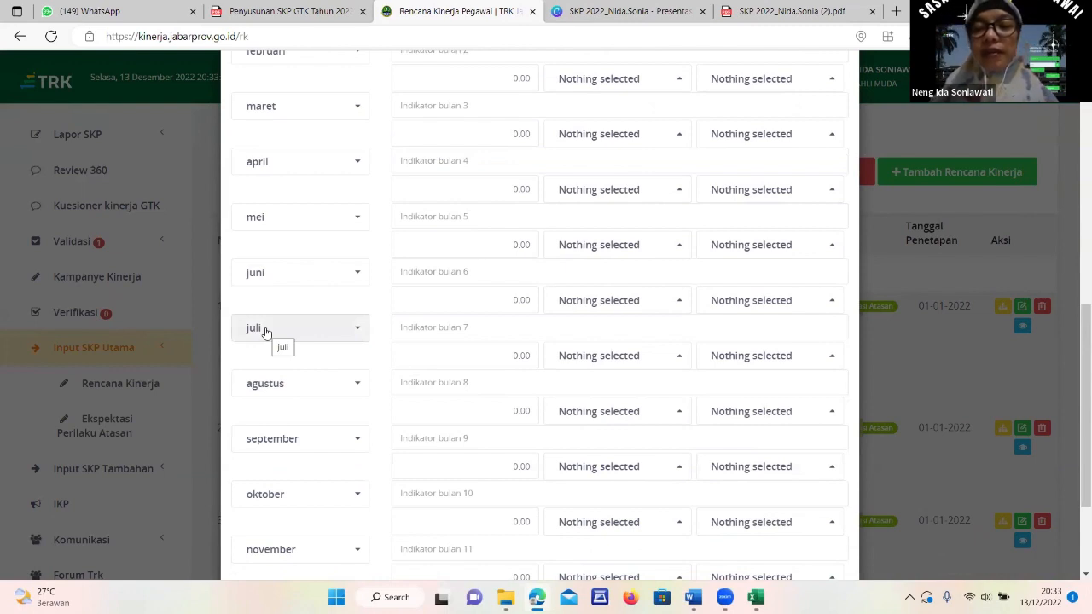
Enter "Materi Badan usaha dalam perekonomian & Sistem informasi akuntansi" as the monthly indicator for Juli.
click(486, 324)
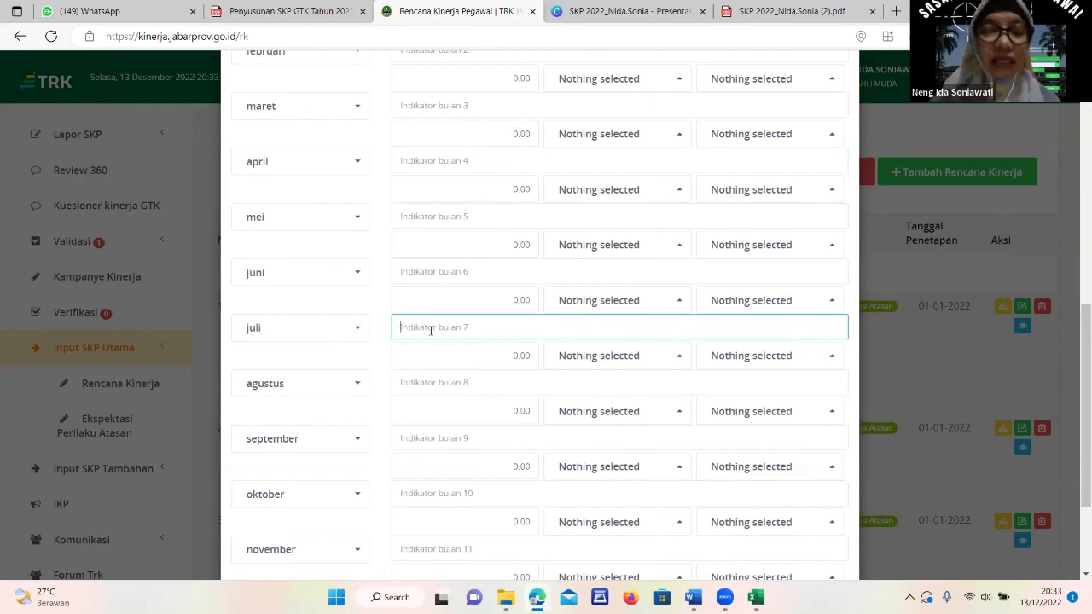
text(Materi)
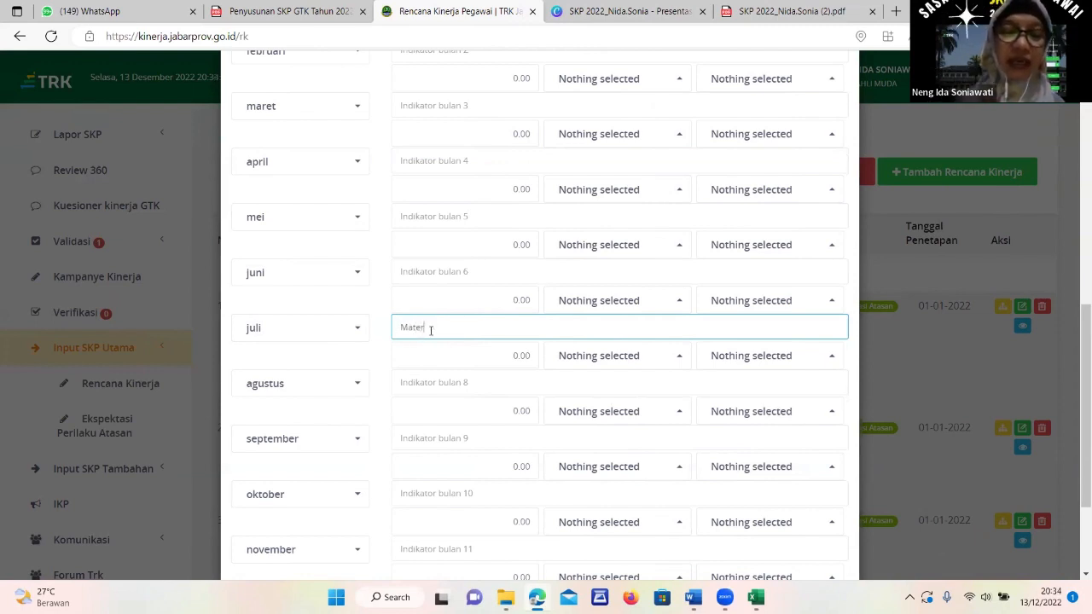
text( B)
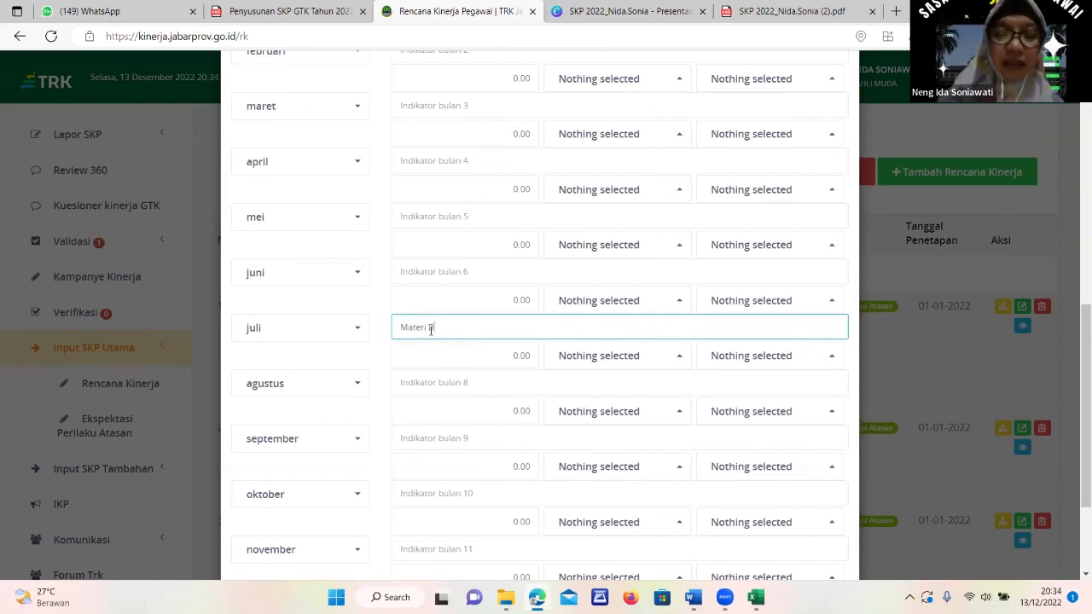
text(adan usah)
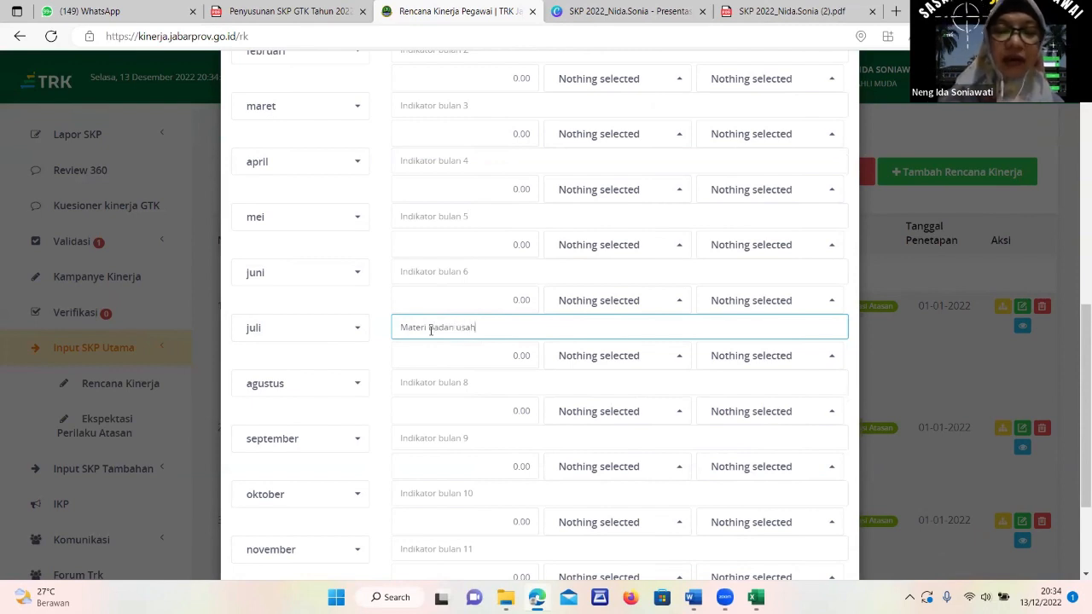
text(a dalam per)
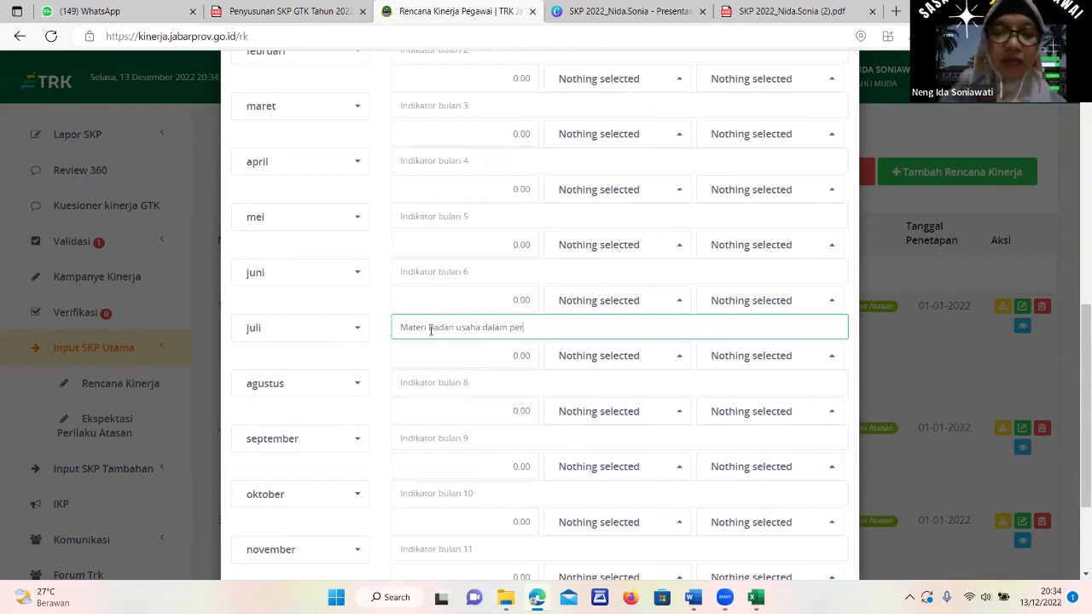
text(ekonomian )
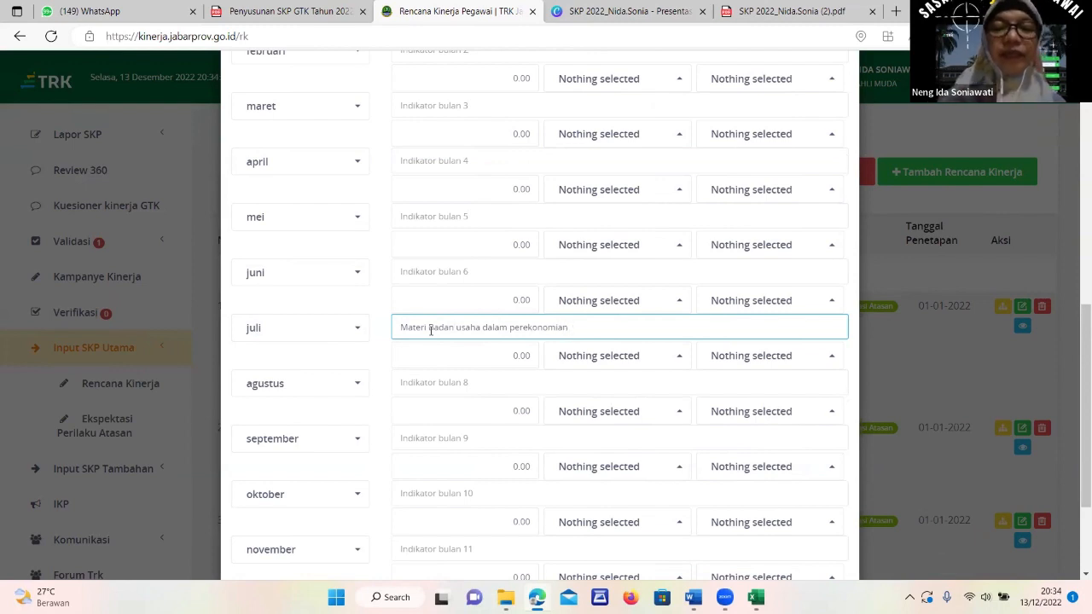
text(&)
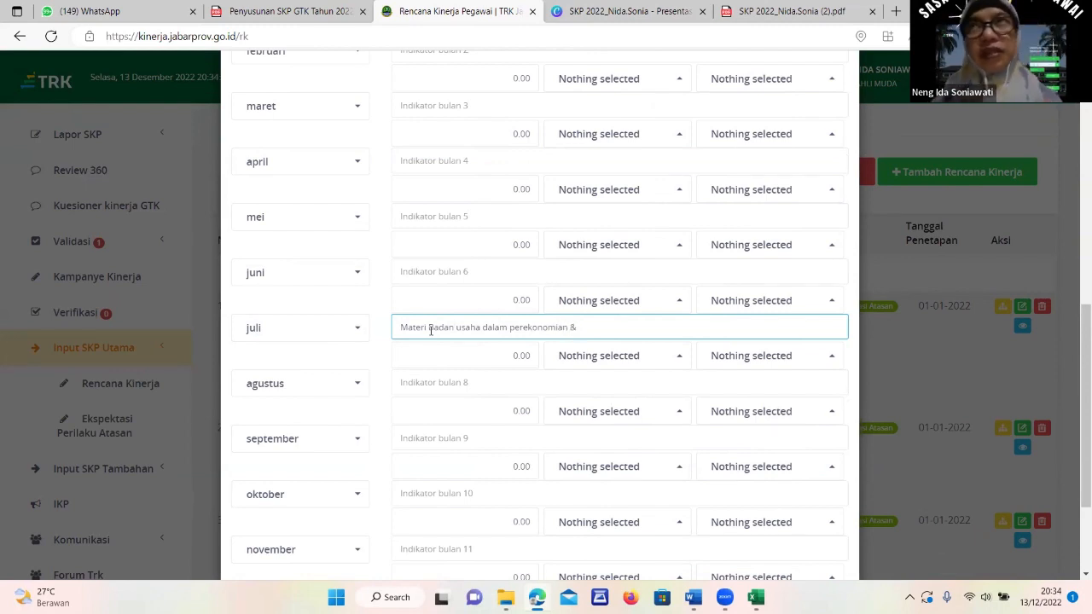
text( Sistem)
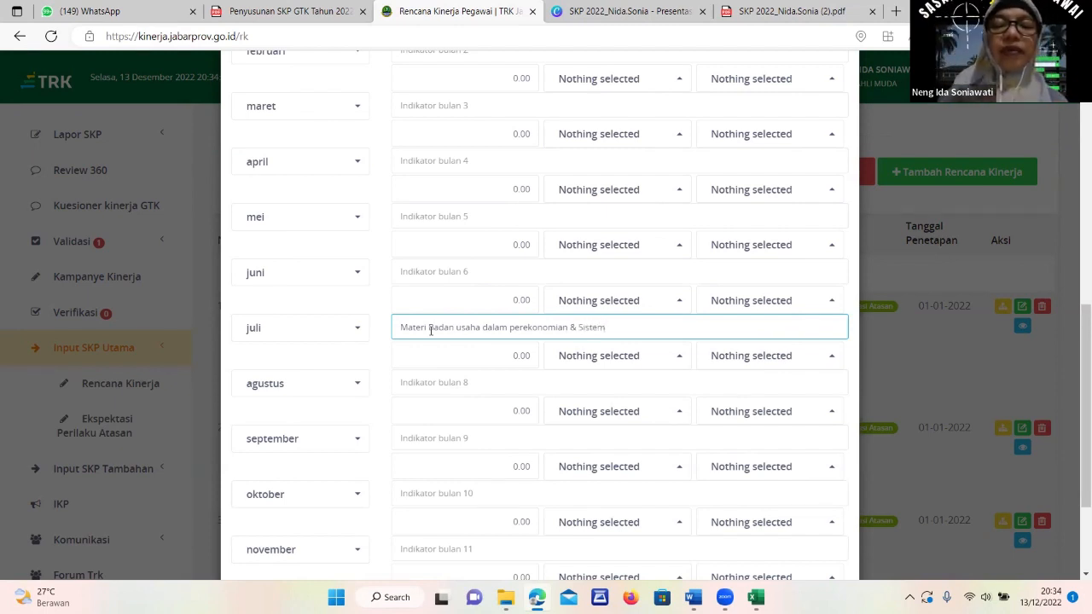
text( inform)
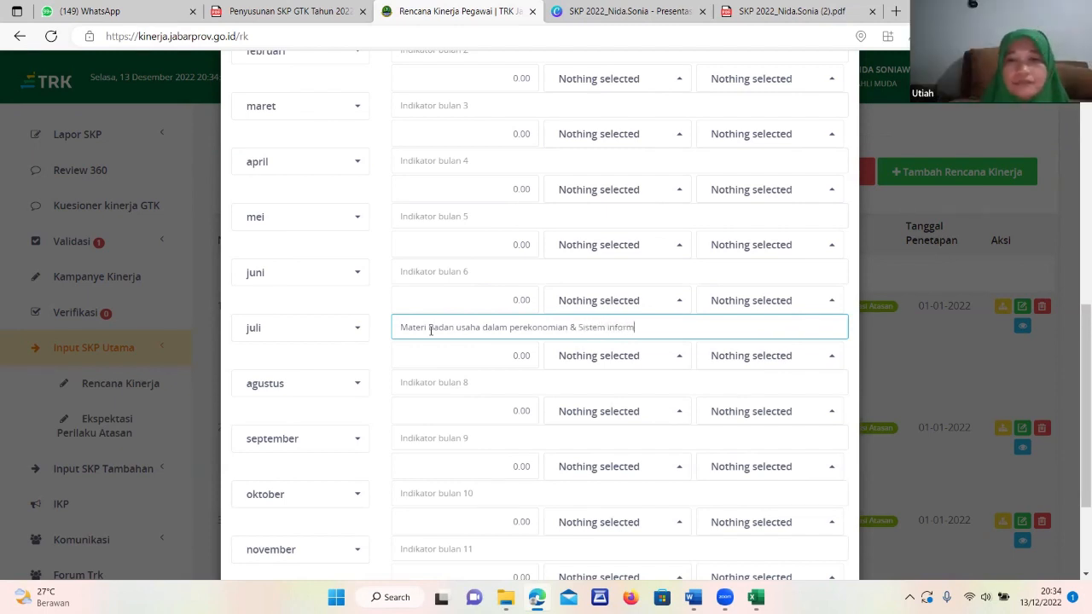
text(asi akuntan)
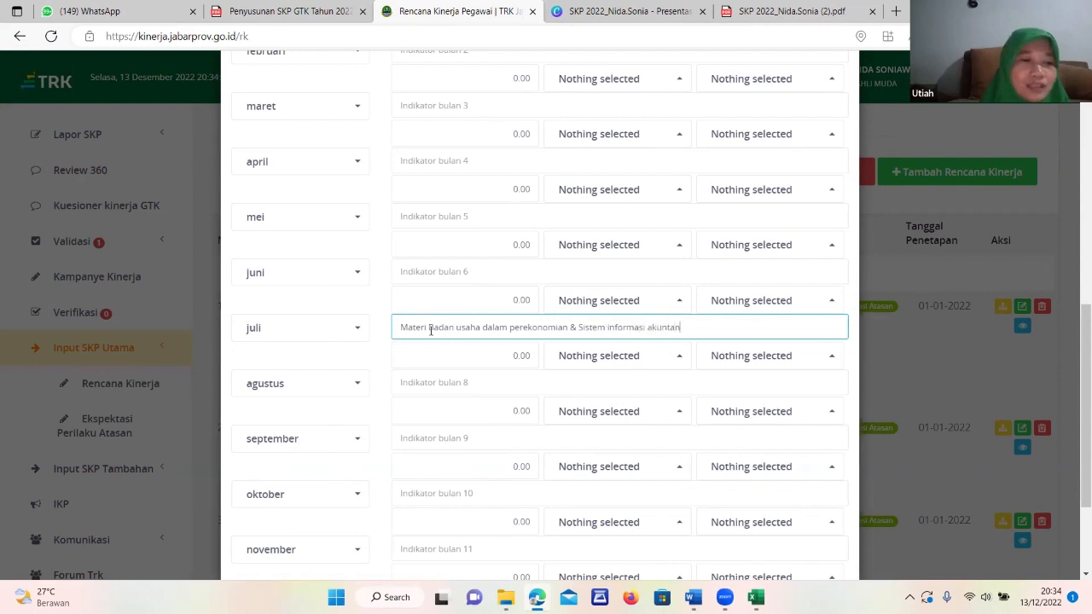
text(si)
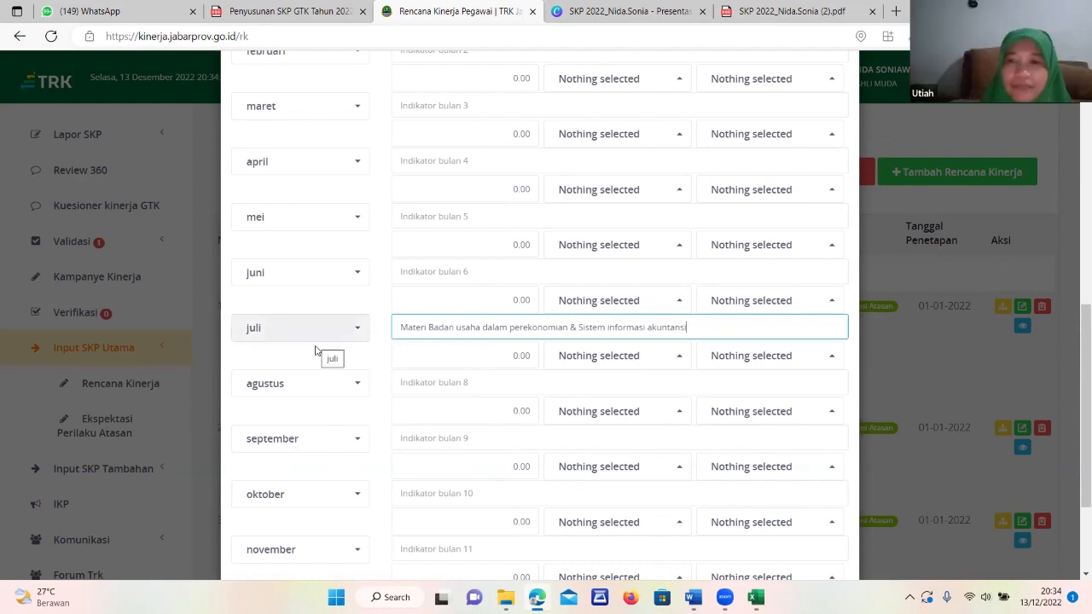
Set the Juli target quantity to 1 and its unit to dokumen.
scroll(316, 358, down, 2)
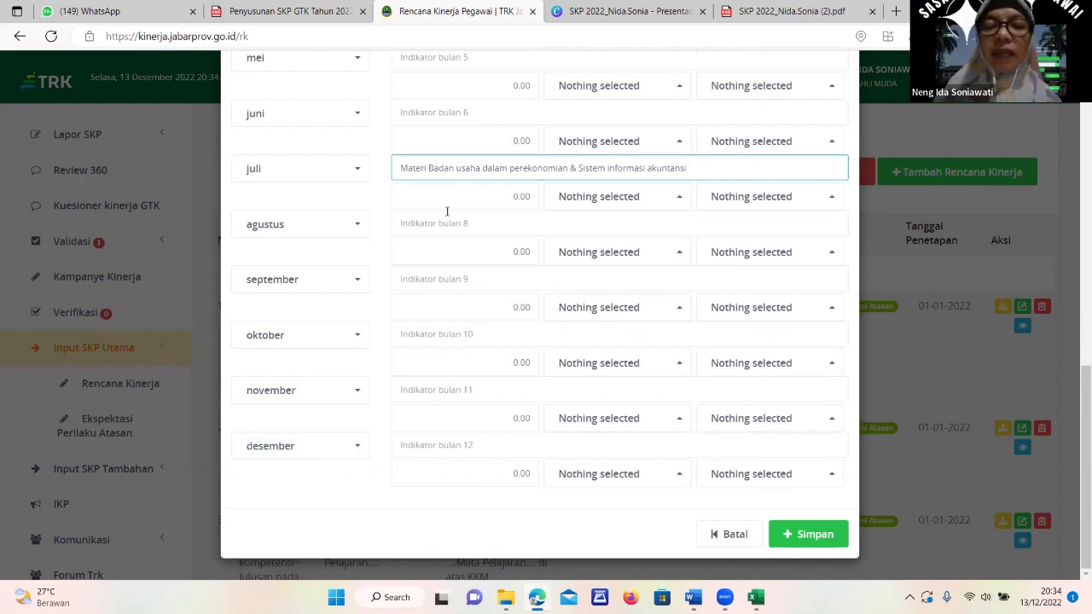
scroll(450, 350, up, 2)
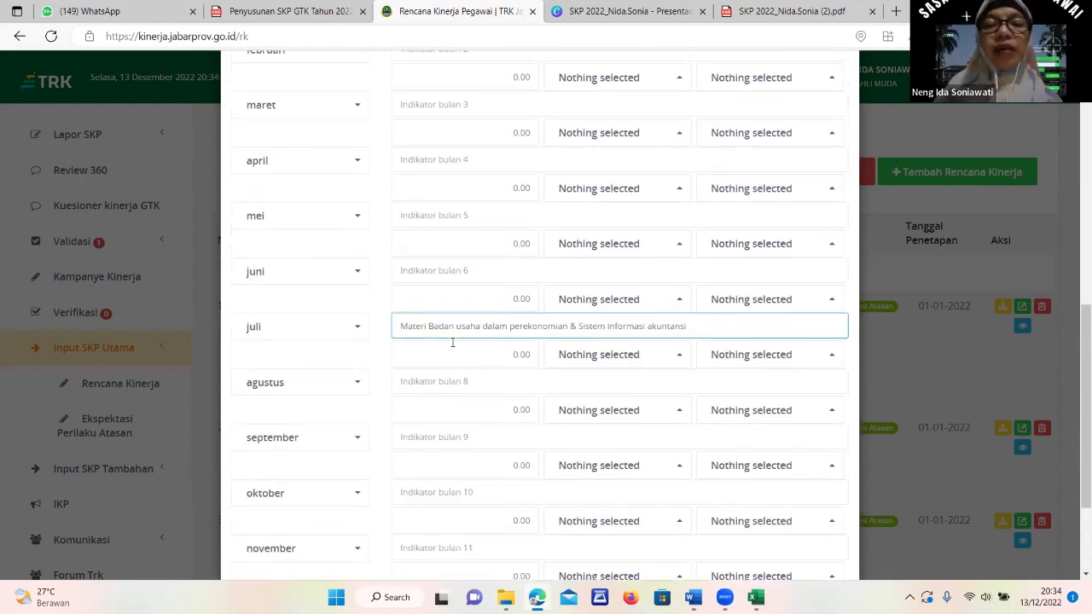
click(518, 359)
text(1)
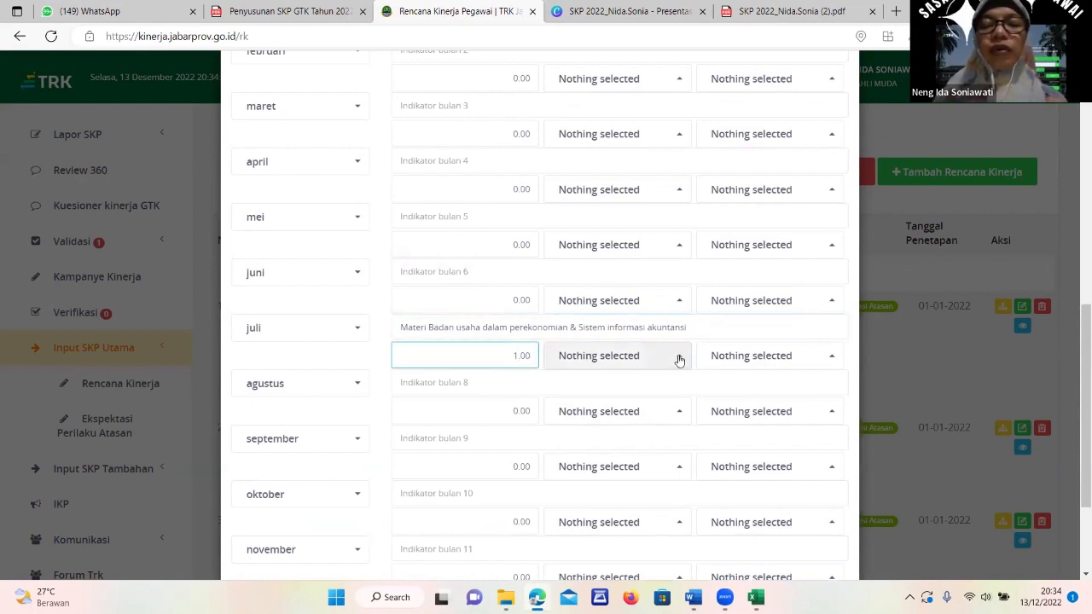
click(676, 359)
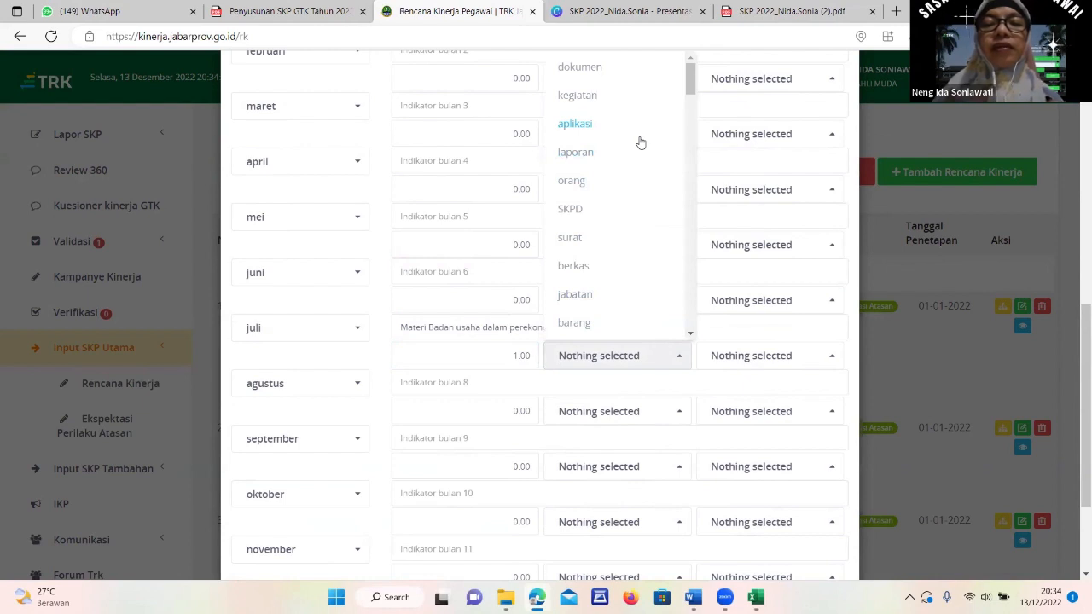
click(591, 69)
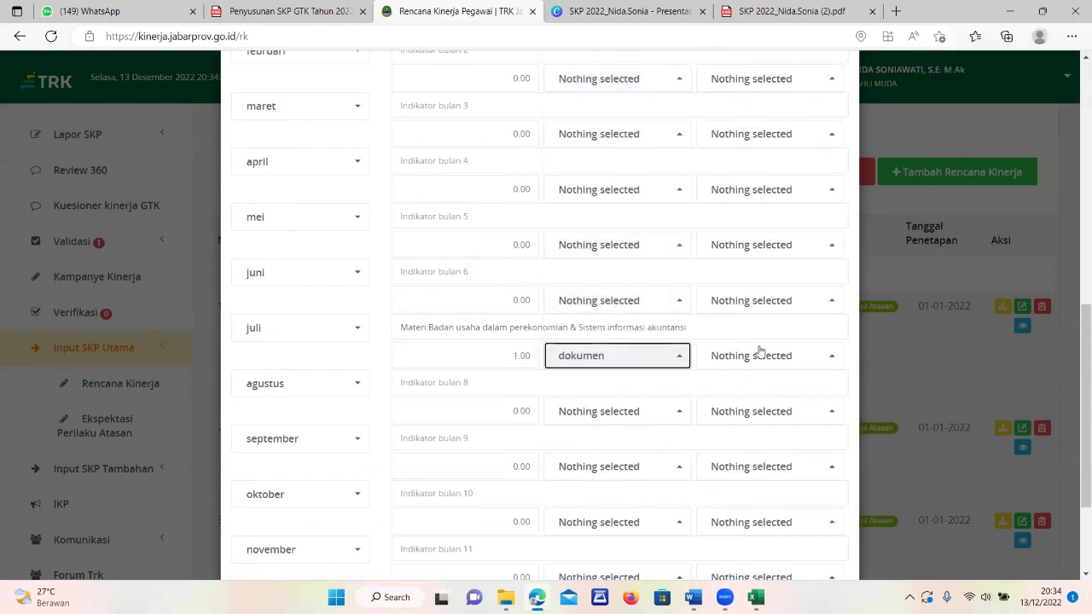
drag(868, 350, 635, 360)
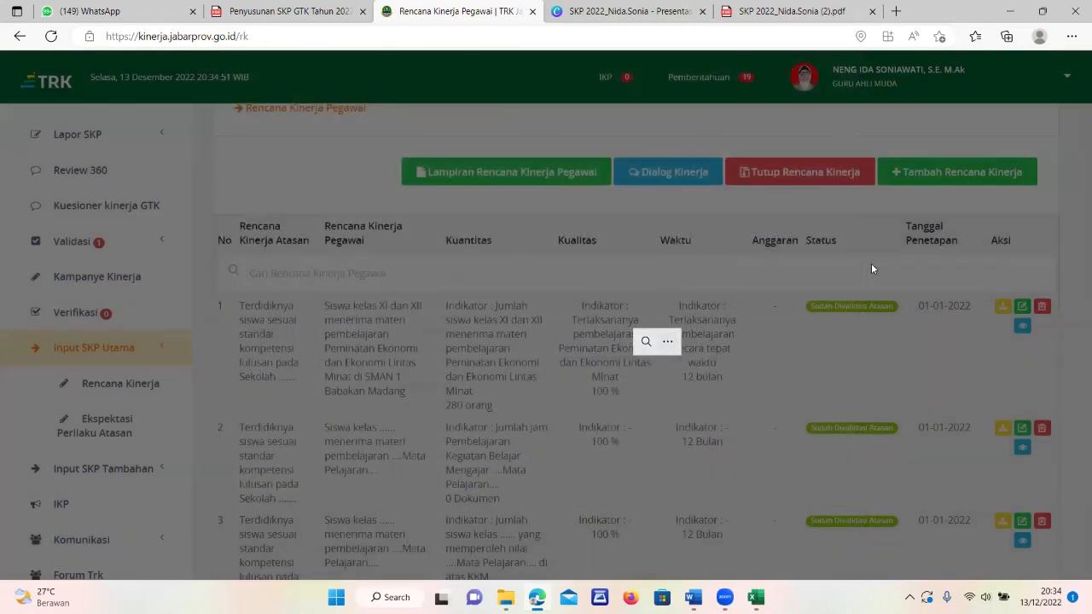
Reopen the first performance plan for editing, dismiss the error notices, and set the Juli row's percentage to 100%.
click(1024, 308)
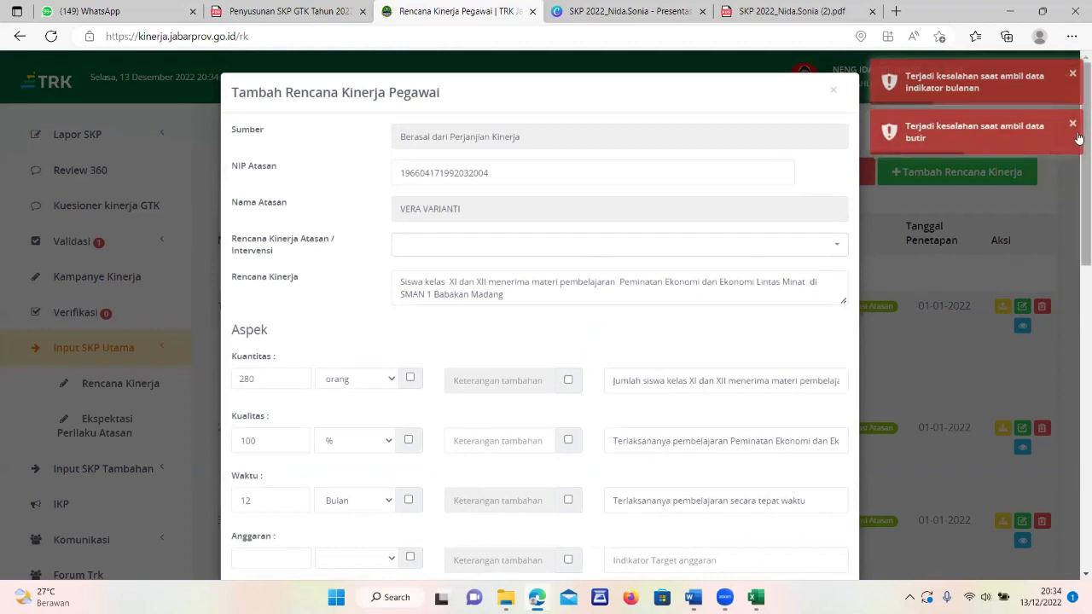
click(1075, 83)
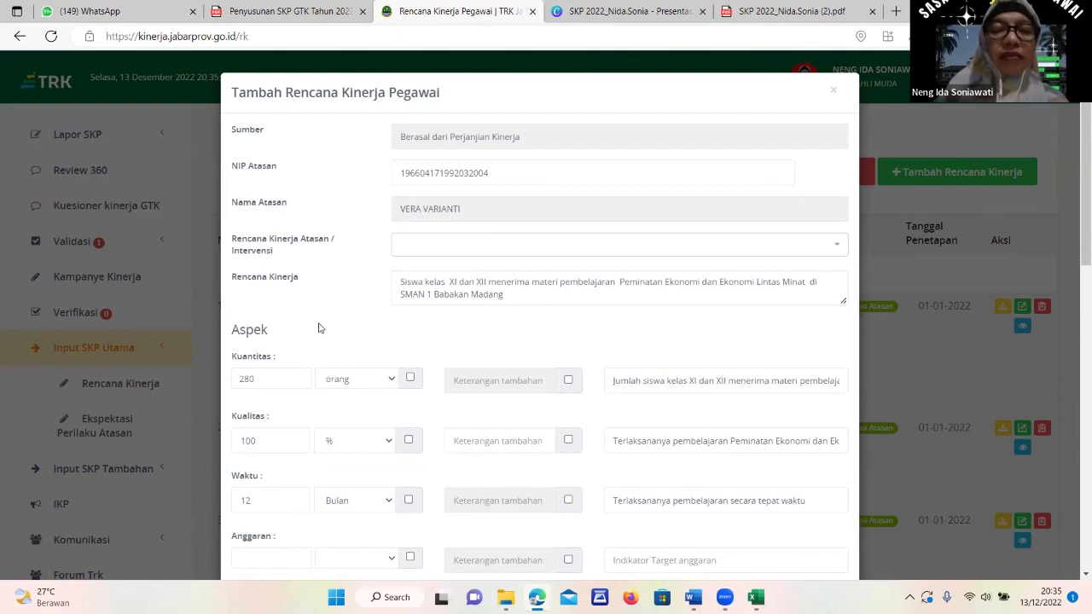
scroll(610, 493, down, 3)
scroll(607, 492, down, 5)
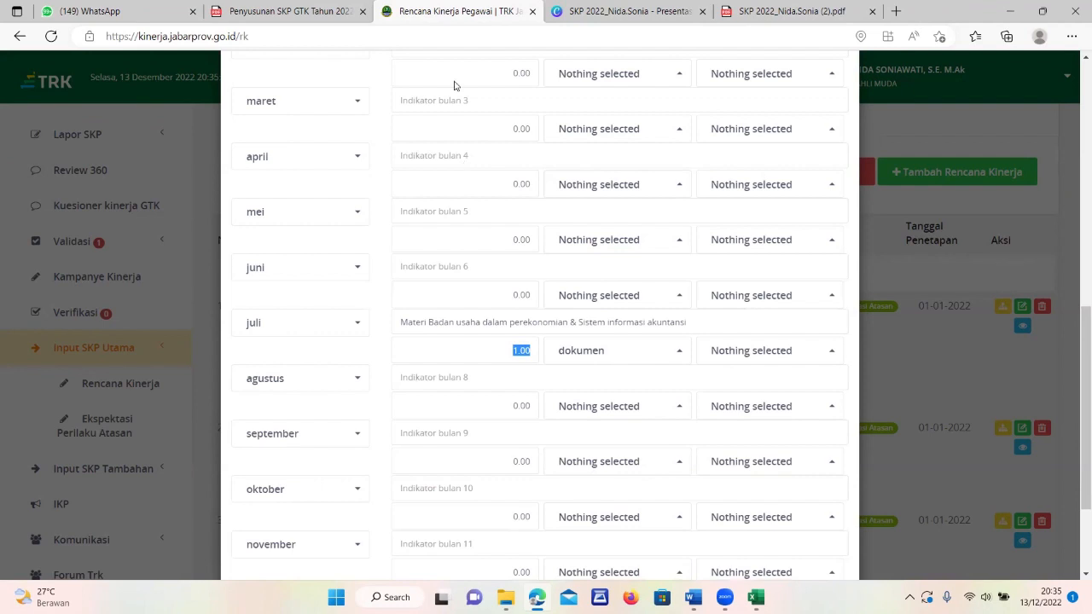
click(803, 360)
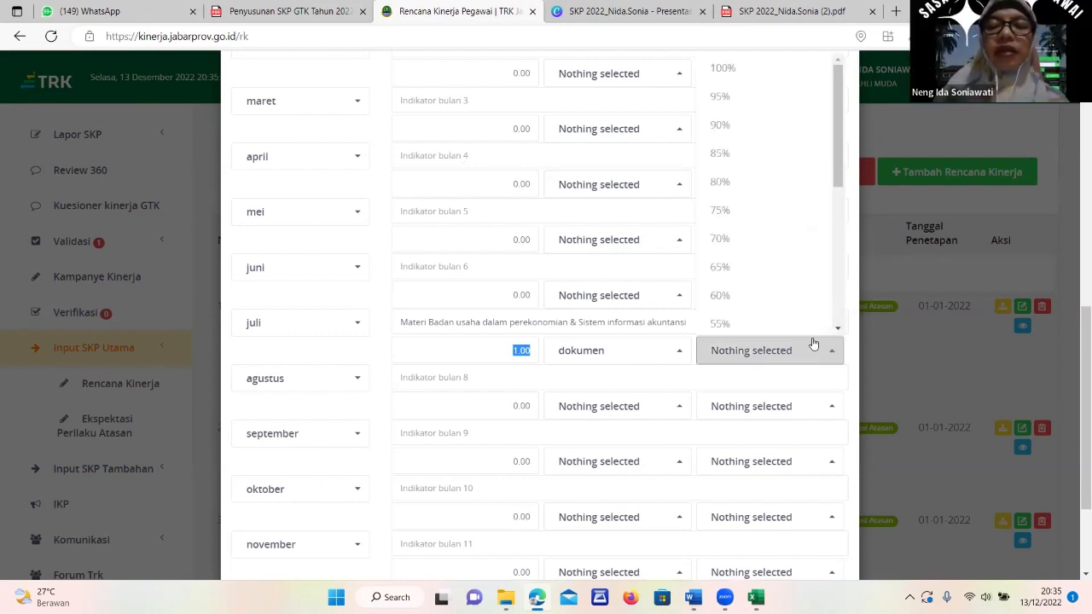
click(724, 68)
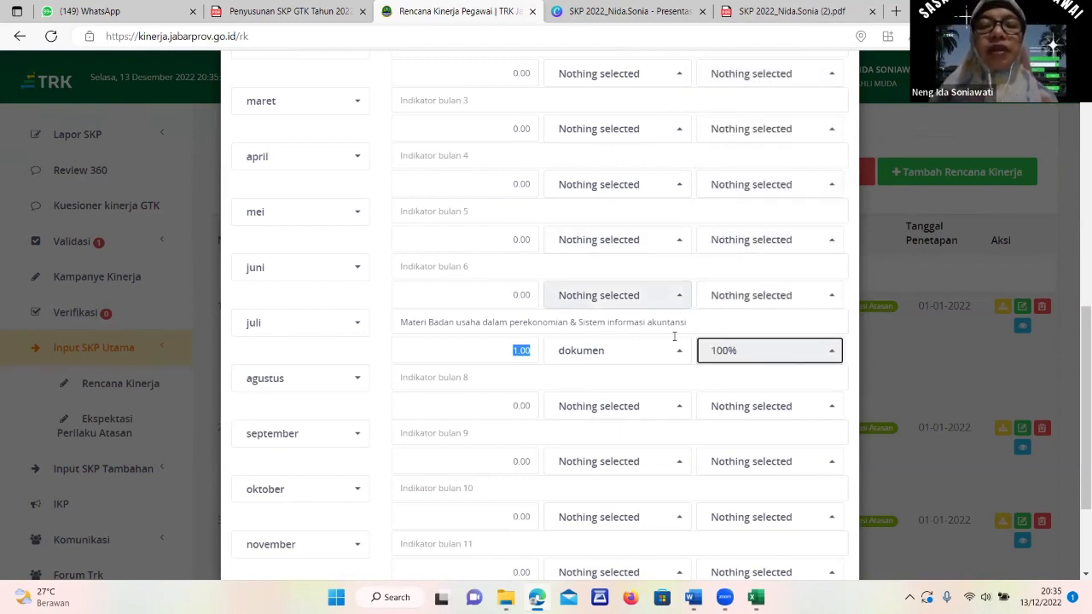
Switch to the Word document SKP 2022_Isian Dokumen SKP_Nida and examine the semester materials for kelas XI Ekonomi Peminatan and kelas XII Lintas Minat Ekonomi.
click(693, 597)
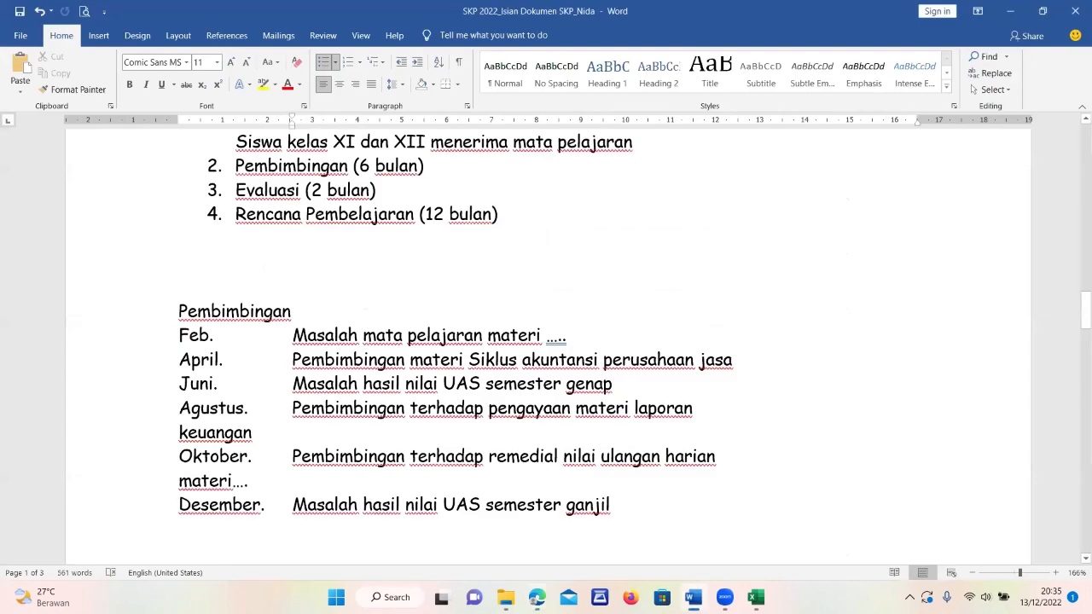
scroll(584, 486, down, 10)
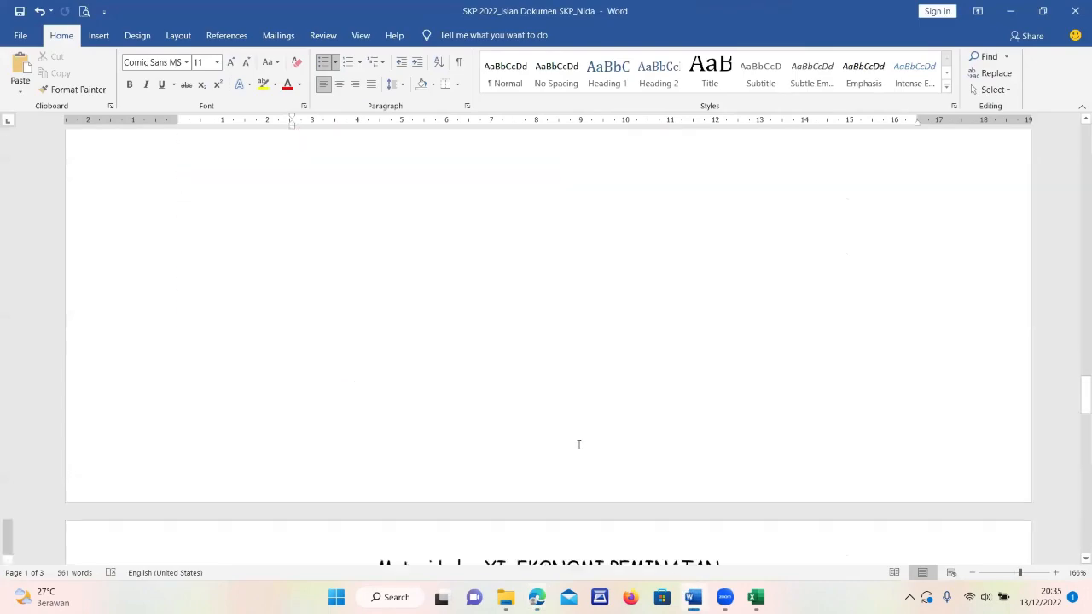
scroll(578, 444, down, 1)
scroll(578, 445, down, 4)
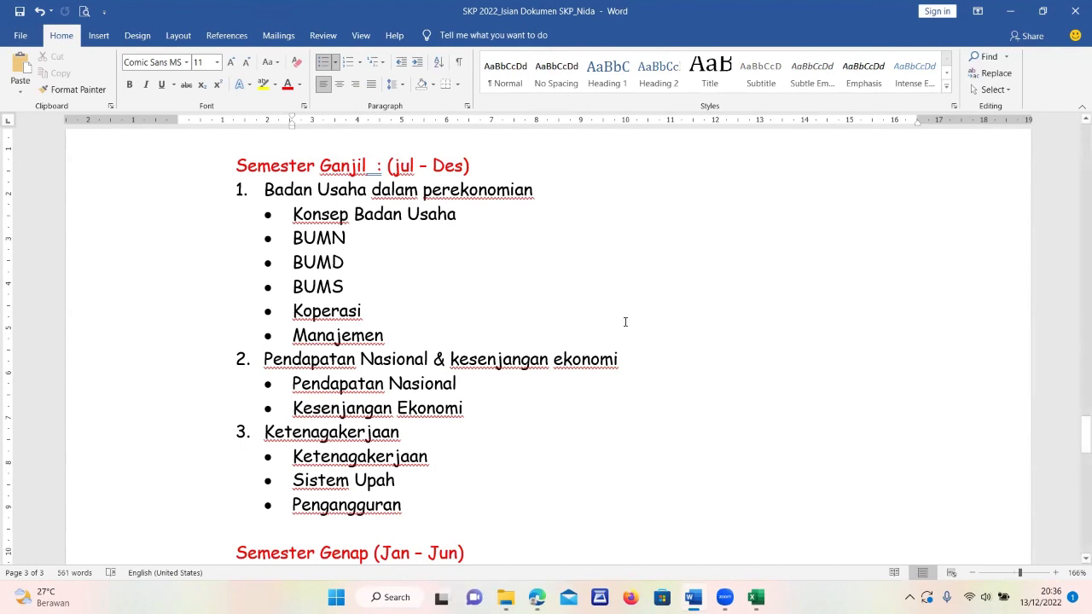
scroll(589, 294, down, 3)
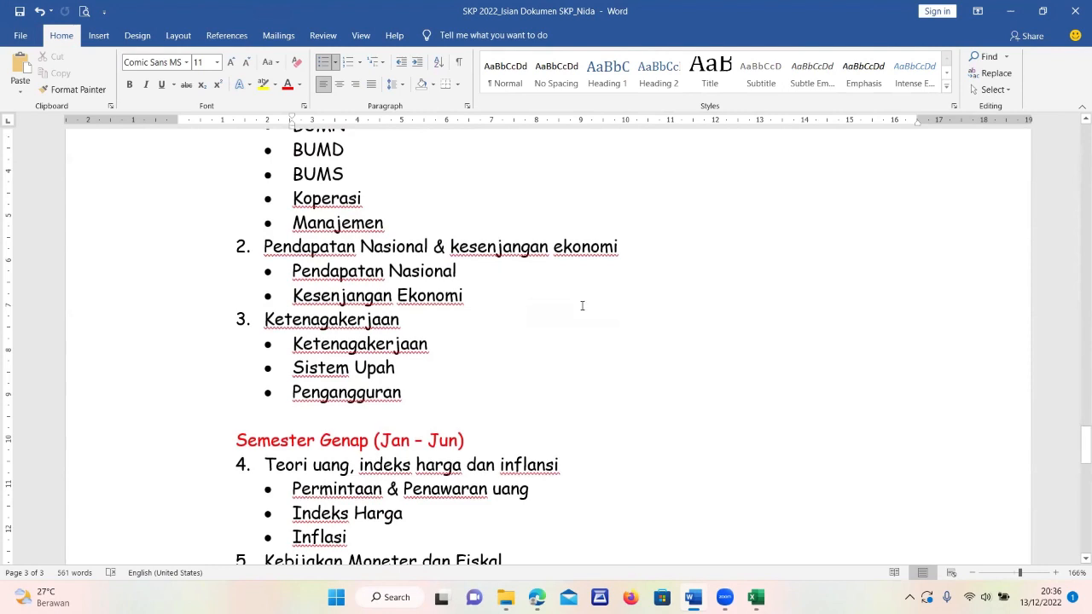
scroll(655, 366, up, 5)
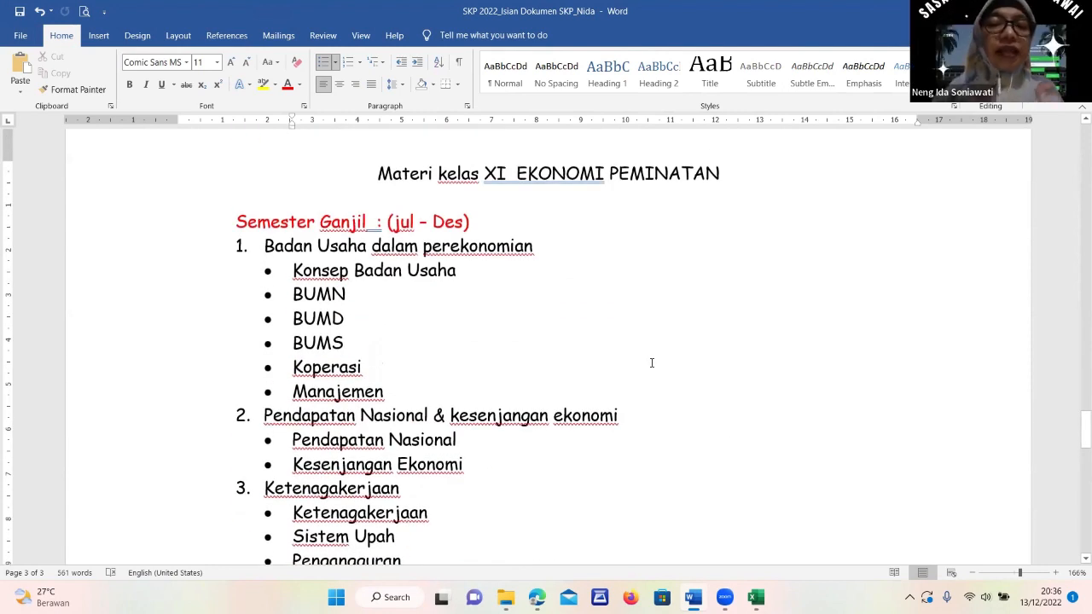
scroll(618, 345, down, 5)
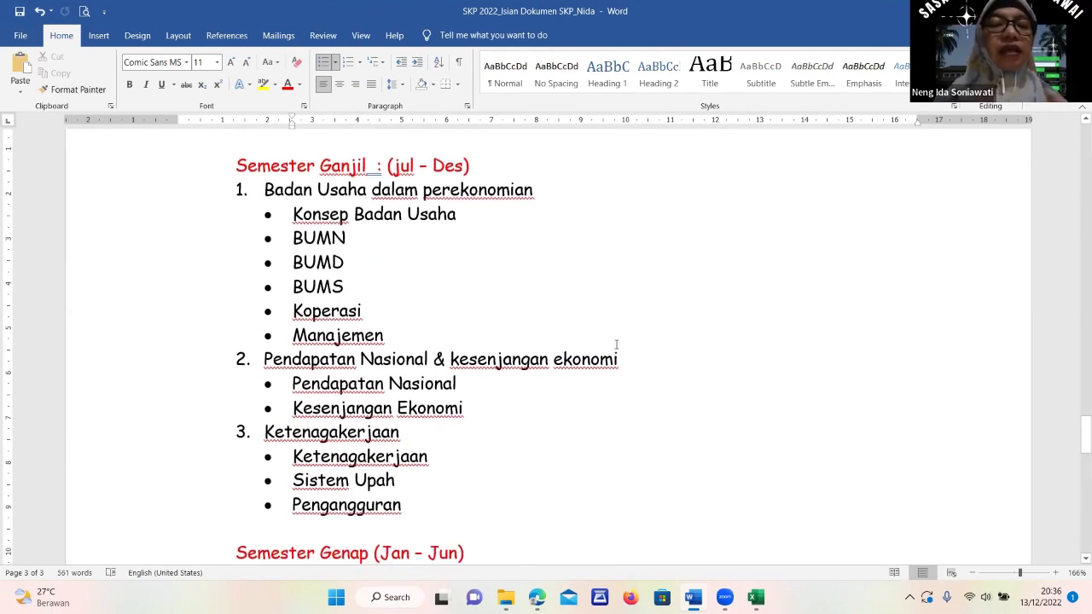
scroll(616, 345, up, 2)
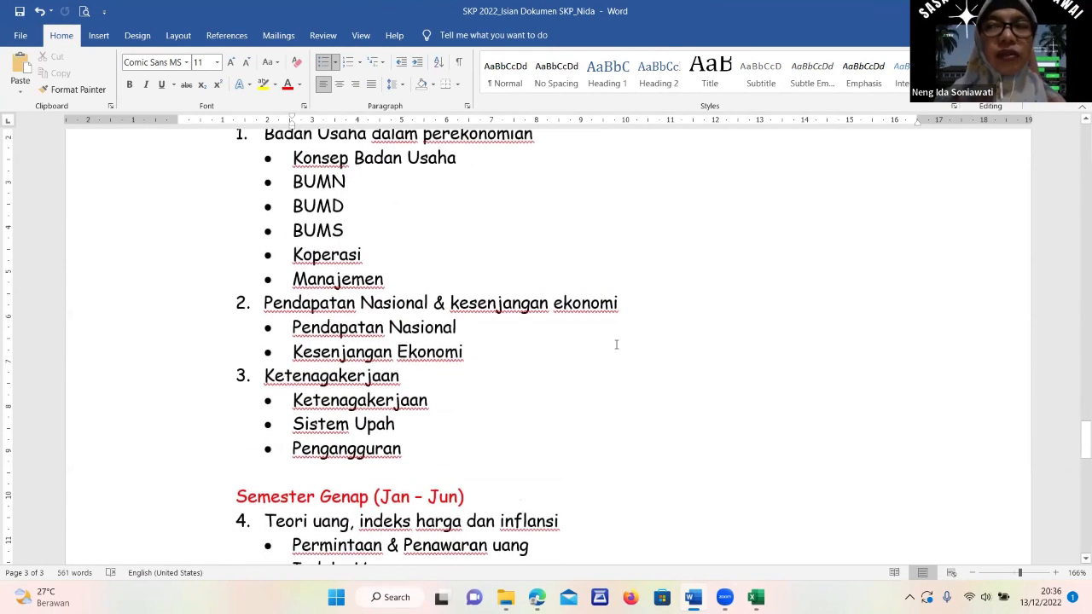
scroll(616, 345, up, 2)
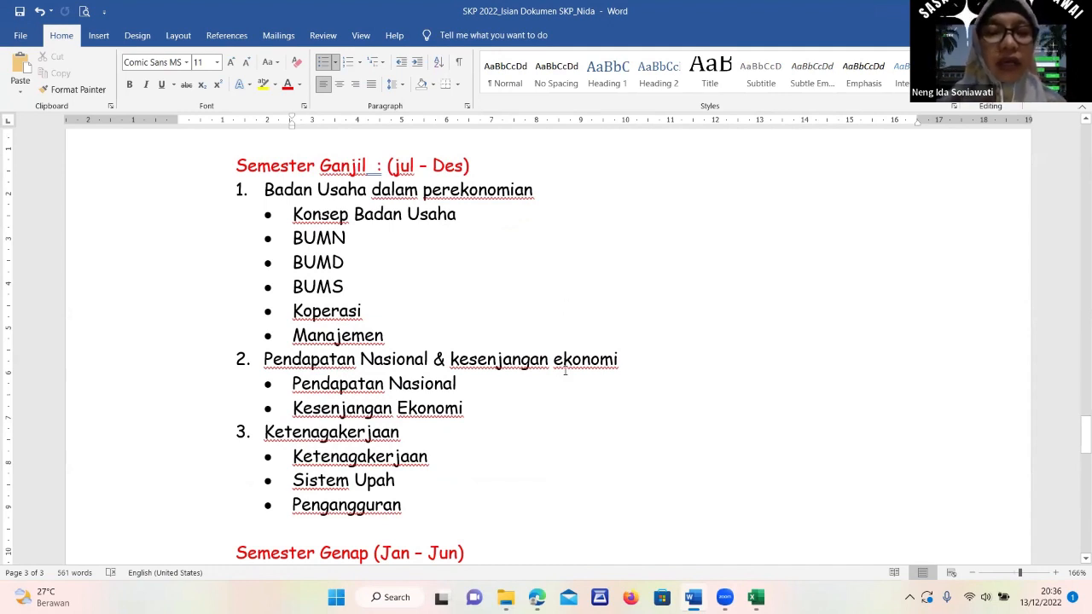
scroll(565, 369, down, 6)
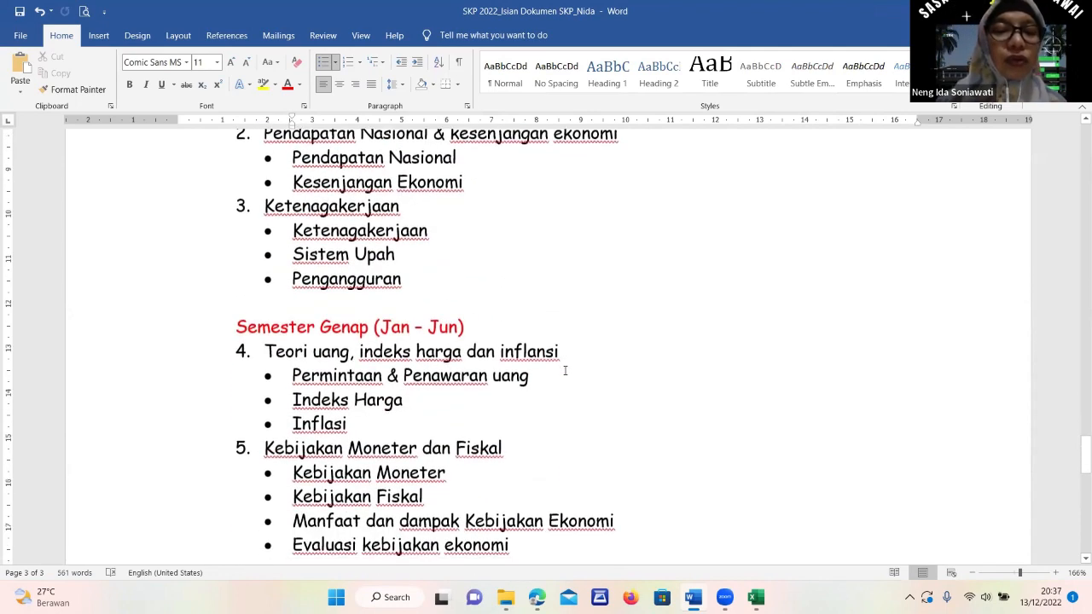
scroll(565, 370, down, 3)
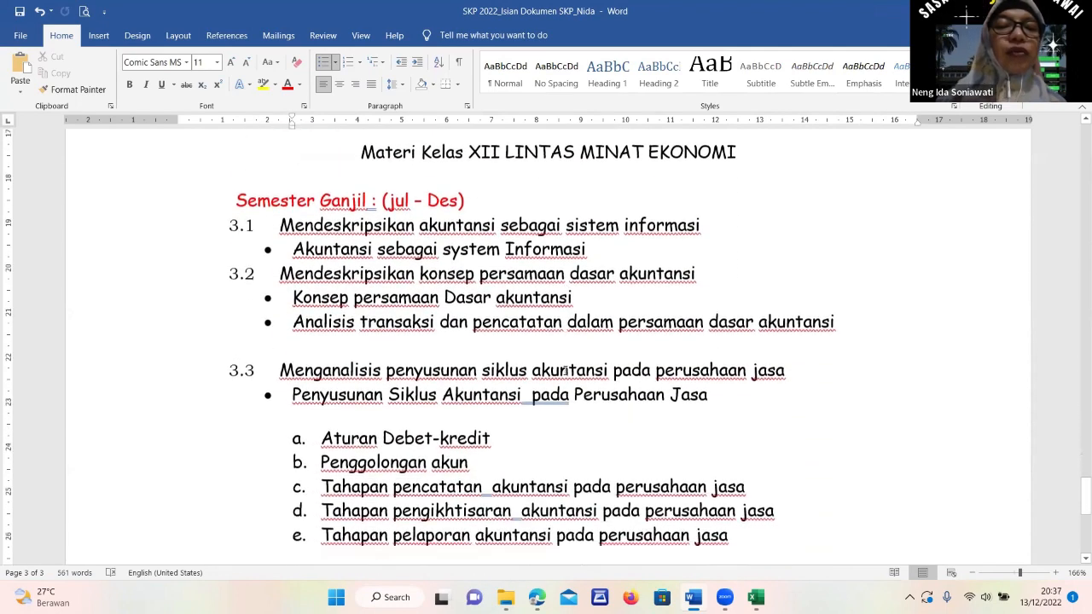
scroll(565, 370, up, 1)
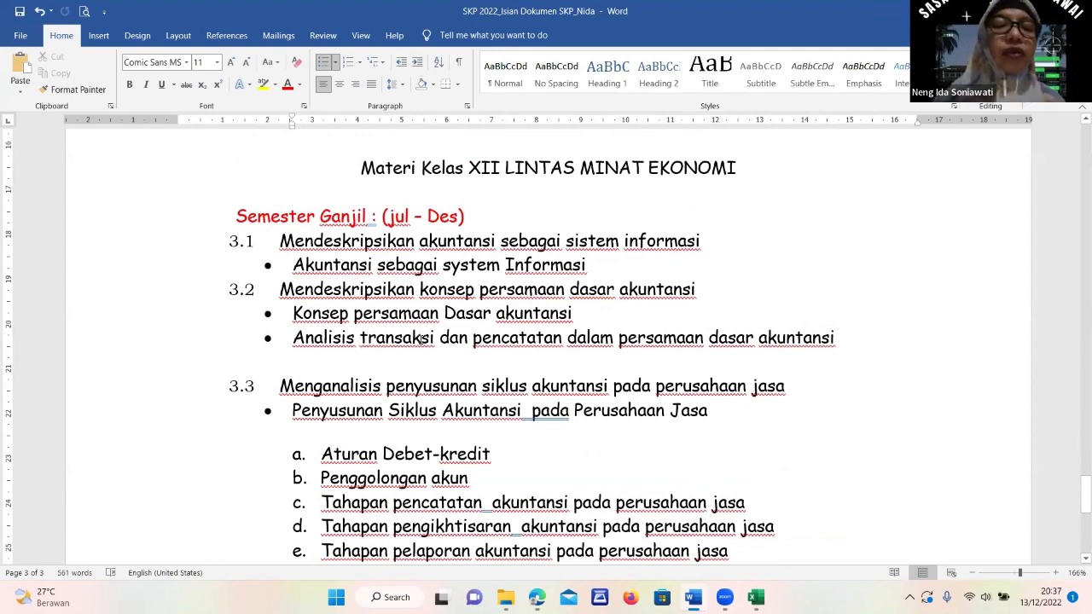
scroll(431, 427, down, 1)
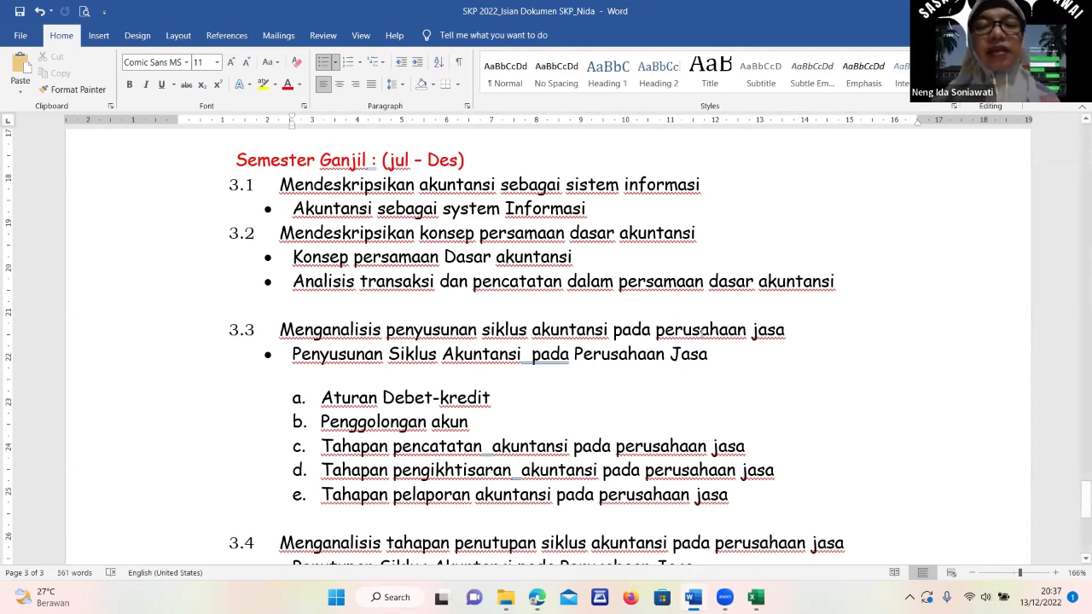
Review the earlier Walas list and the monthly Rincian Tahunan entries for Pembelajaran and Walas in the document.
scroll(543, 382, up, 10)
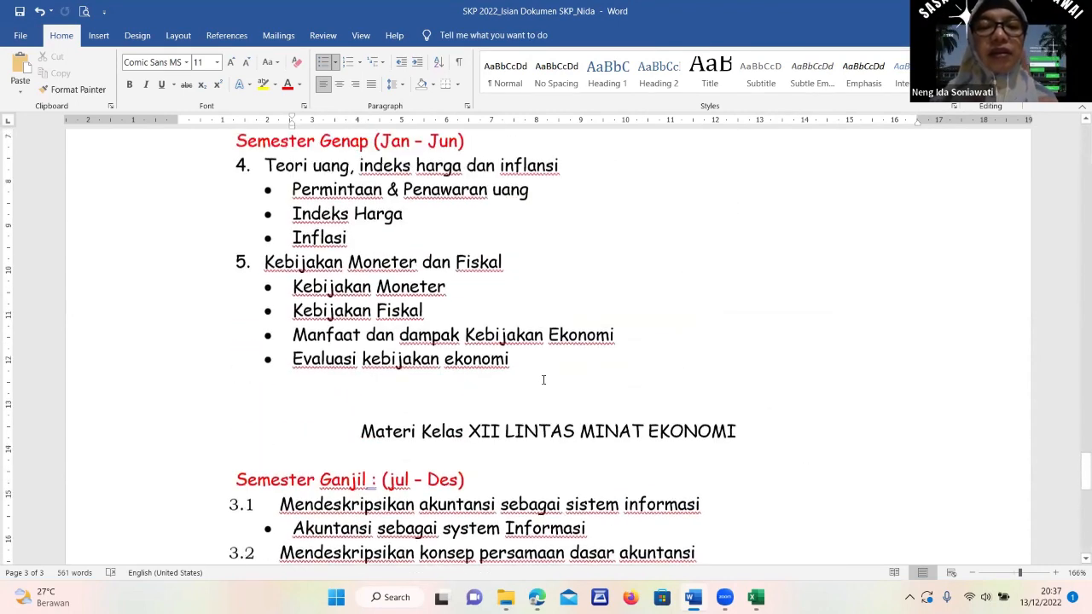
scroll(544, 380, up, 15)
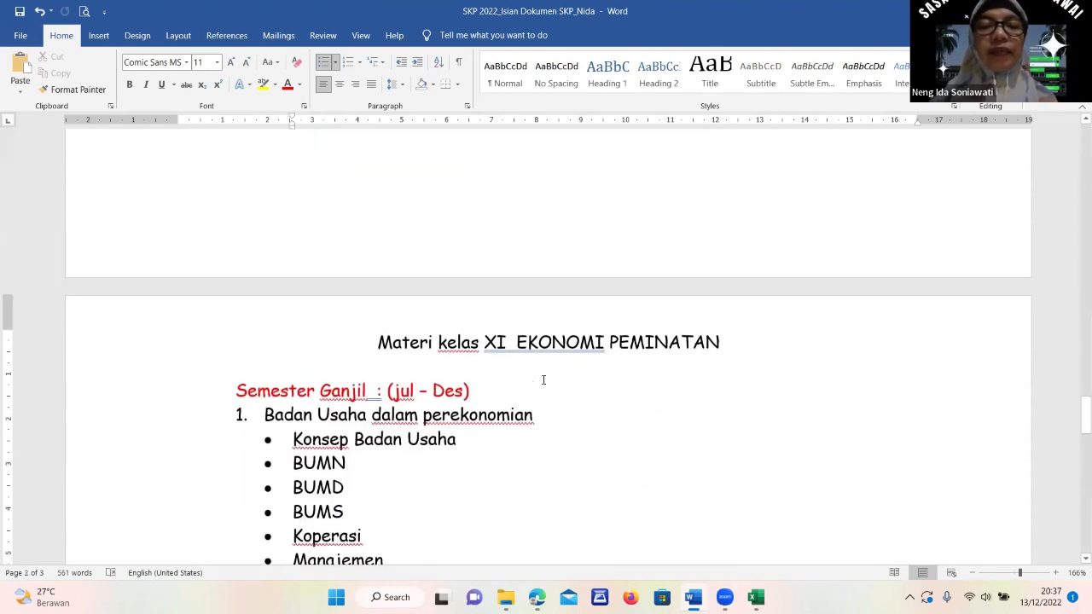
scroll(544, 380, up, 15)
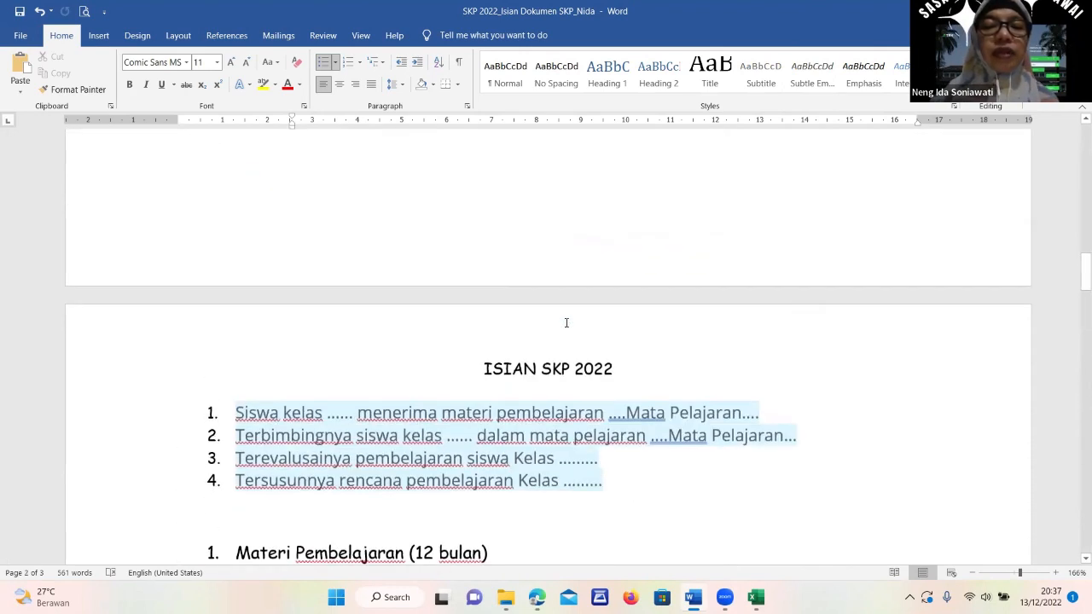
scroll(565, 323, up, 15)
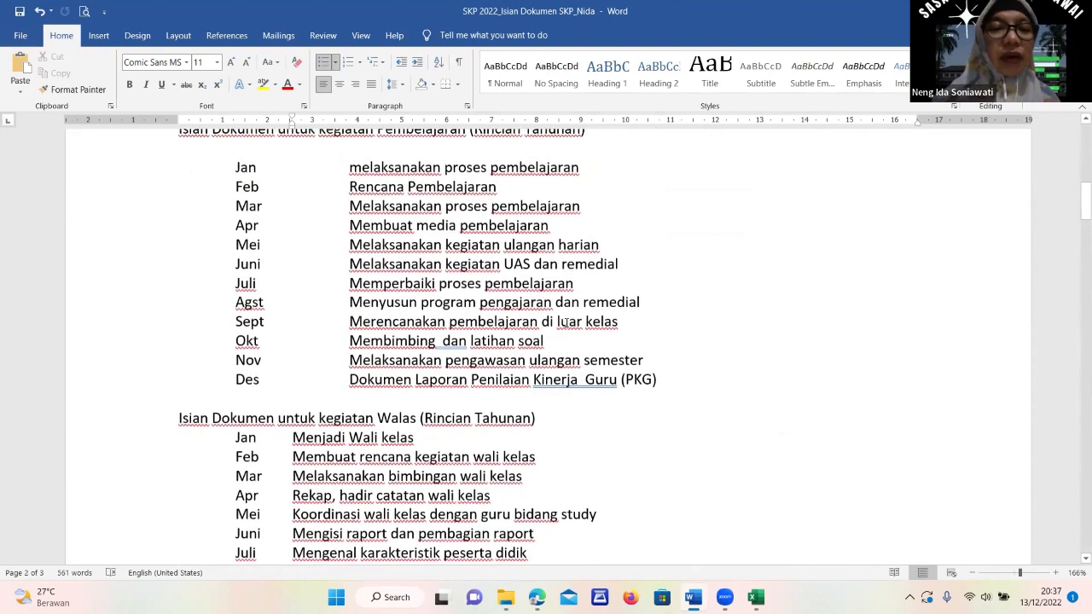
scroll(565, 323, up, 15)
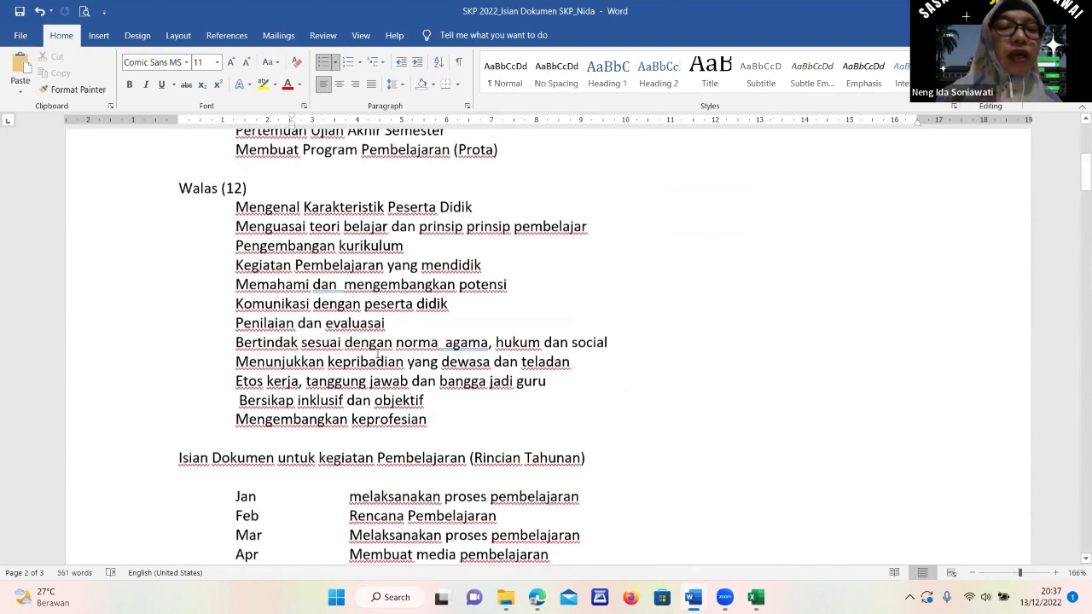
scroll(378, 352, up, 2)
scroll(378, 352, down, 10)
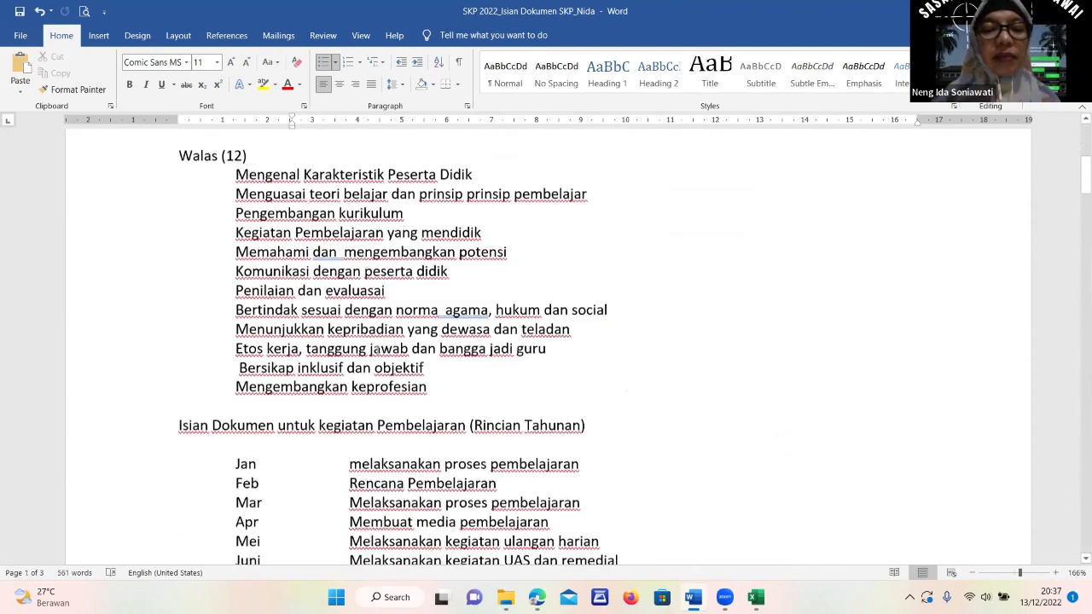
Examine the ISIAN SKP 2022 outline, the monthly Pembimbingan entries and the Semester Ganjil and Genap materials through section 3.6.
scroll(378, 352, down, 15)
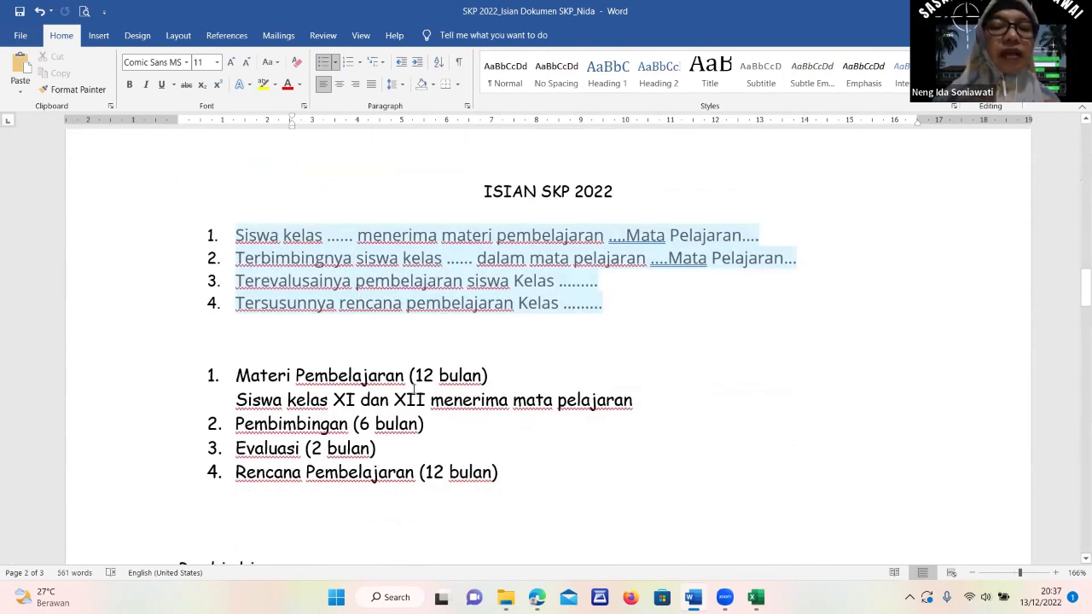
scroll(585, 421, down, 4)
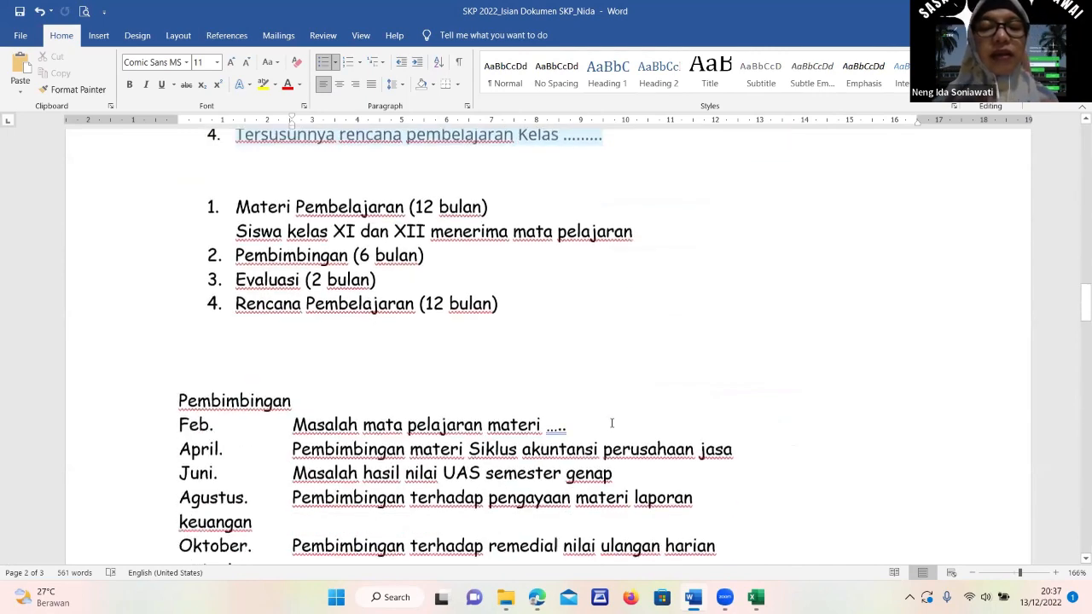
scroll(611, 416, down, 12)
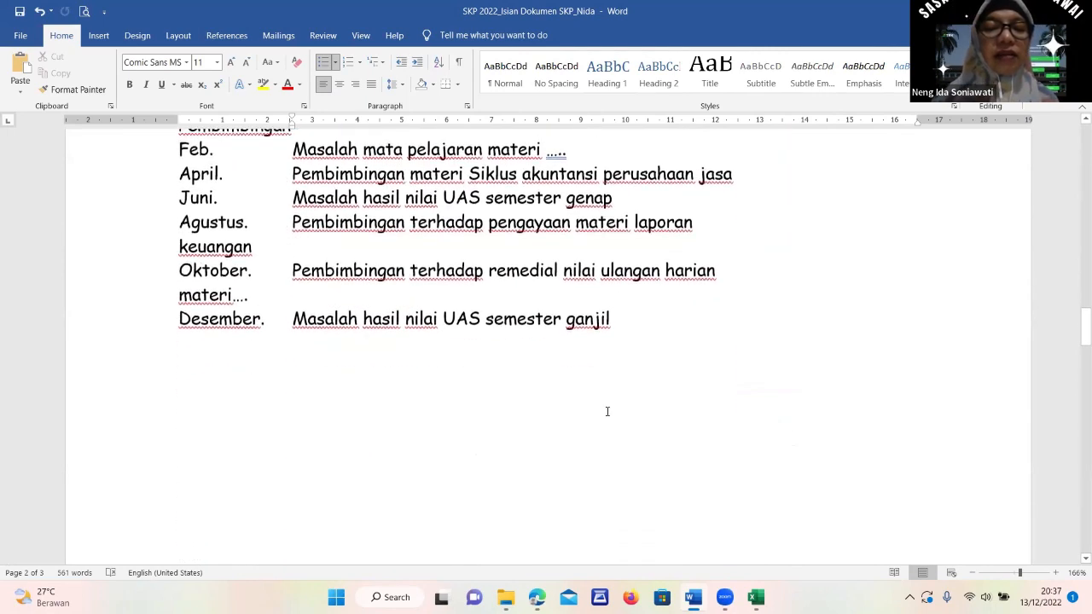
scroll(608, 411, down, 5)
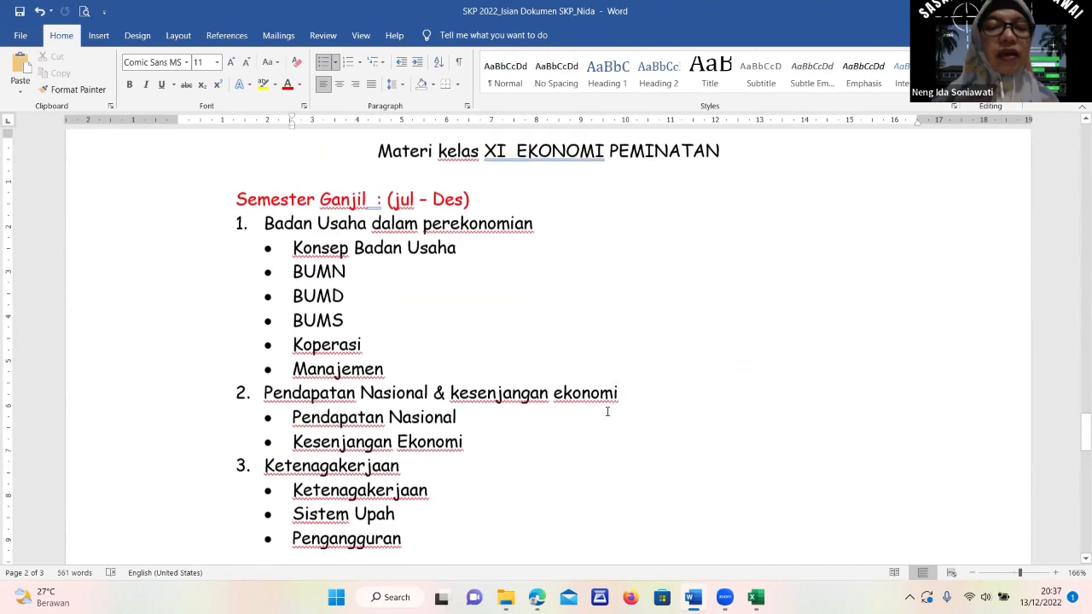
scroll(607, 411, down, 10)
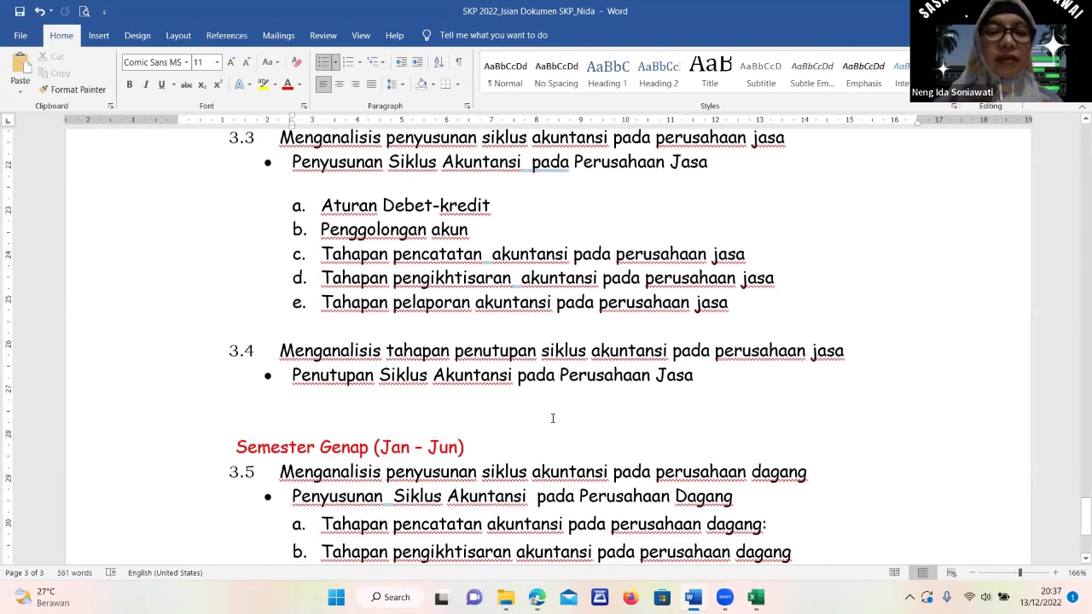
scroll(514, 383, down, 4)
scroll(623, 561, up, 5)
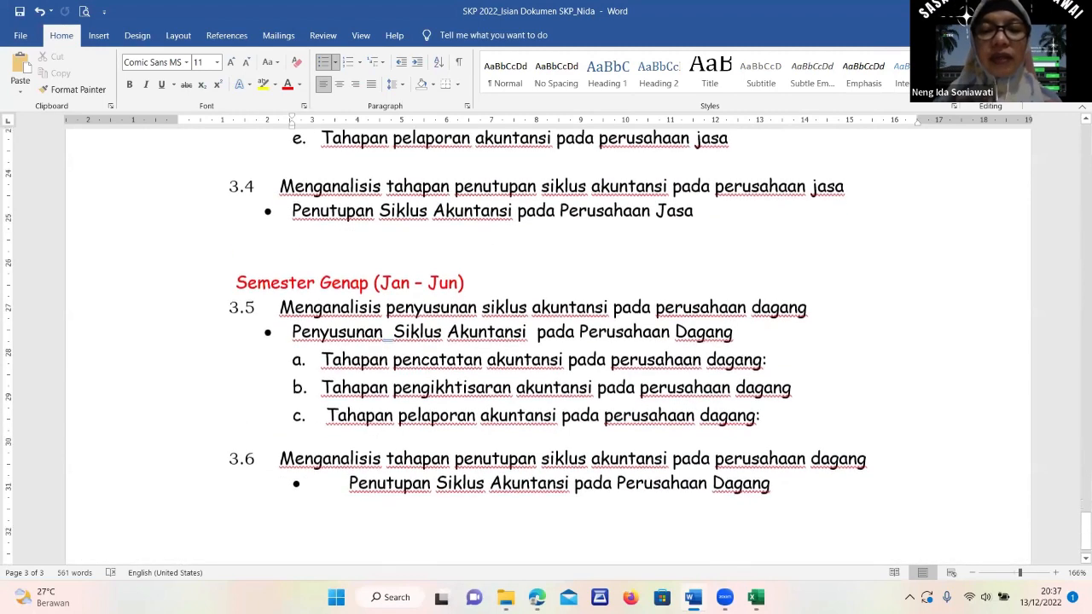
scroll(607, 568, up, 9)
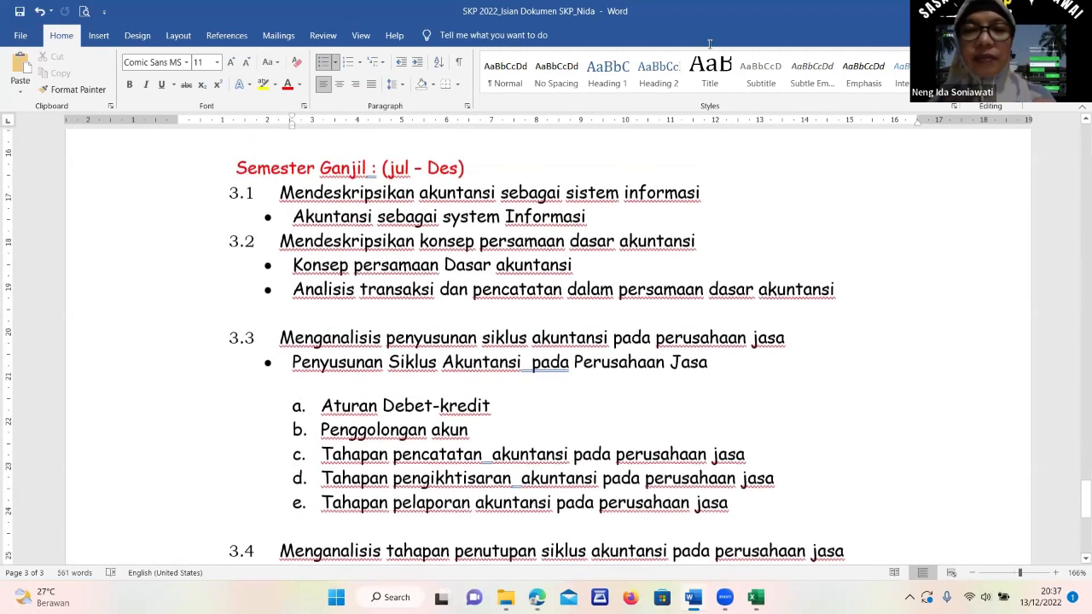
Return to the TRK form and share the file SKP 2022_Isian Dokumen SKP_Nida from the SKP_Nida_2022 folder through Zoom.
key(alt+Tab)
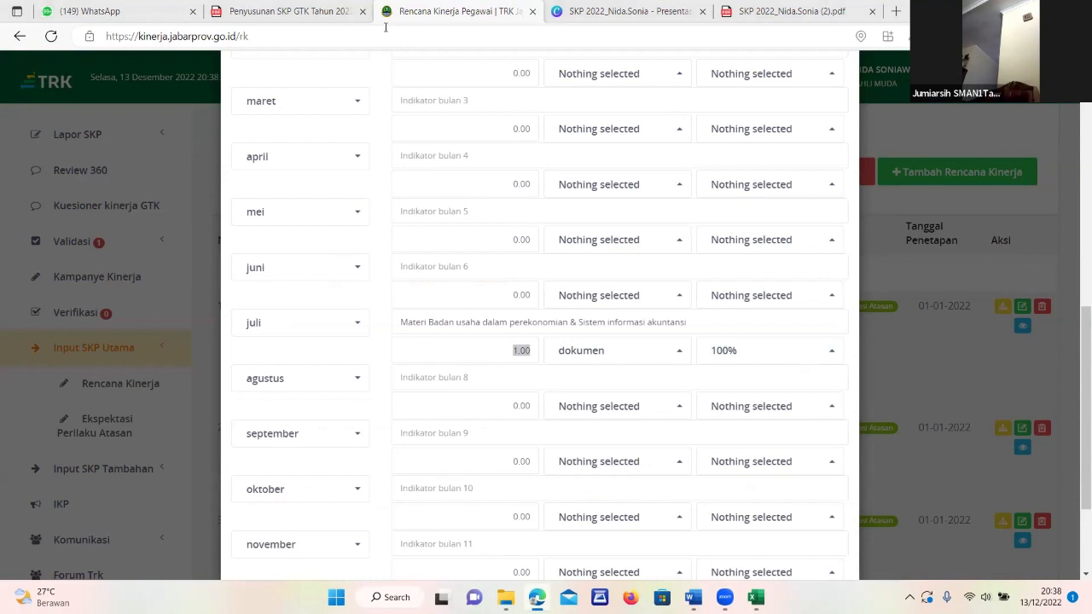
click(656, 228)
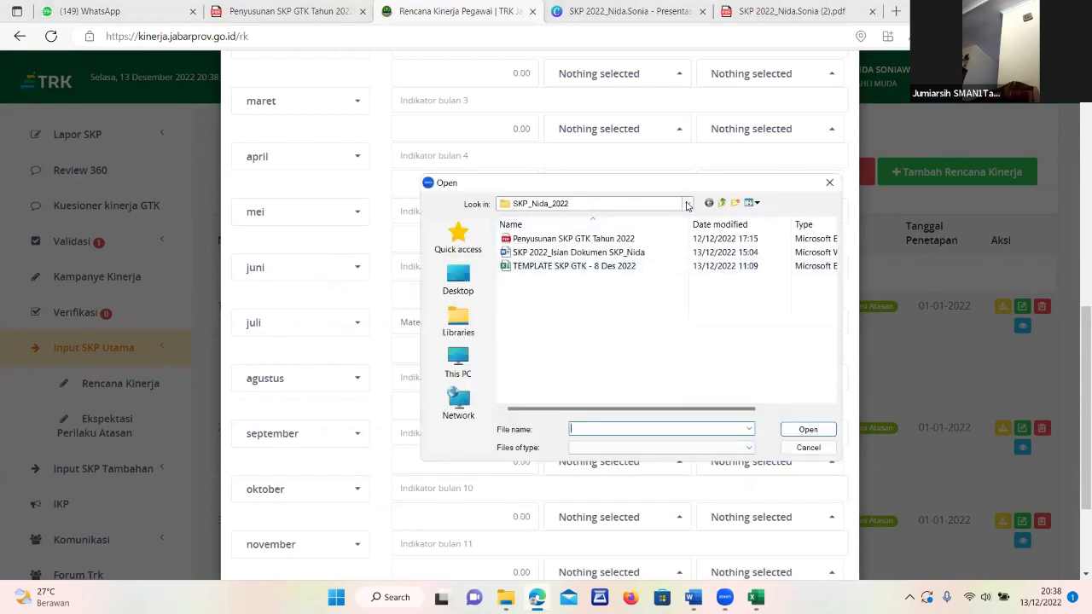
click(688, 205)
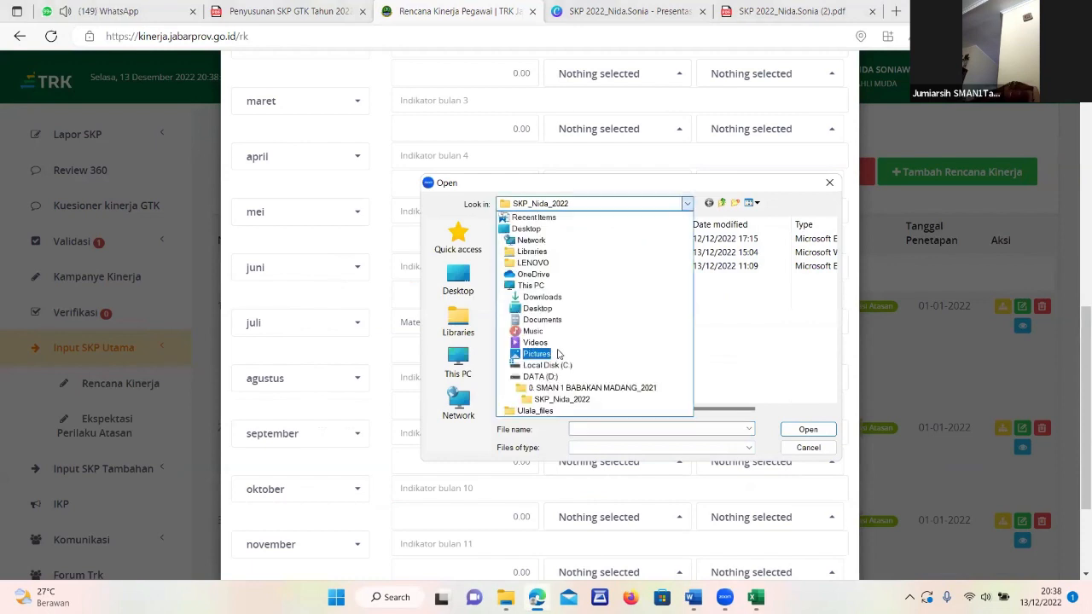
click(560, 400)
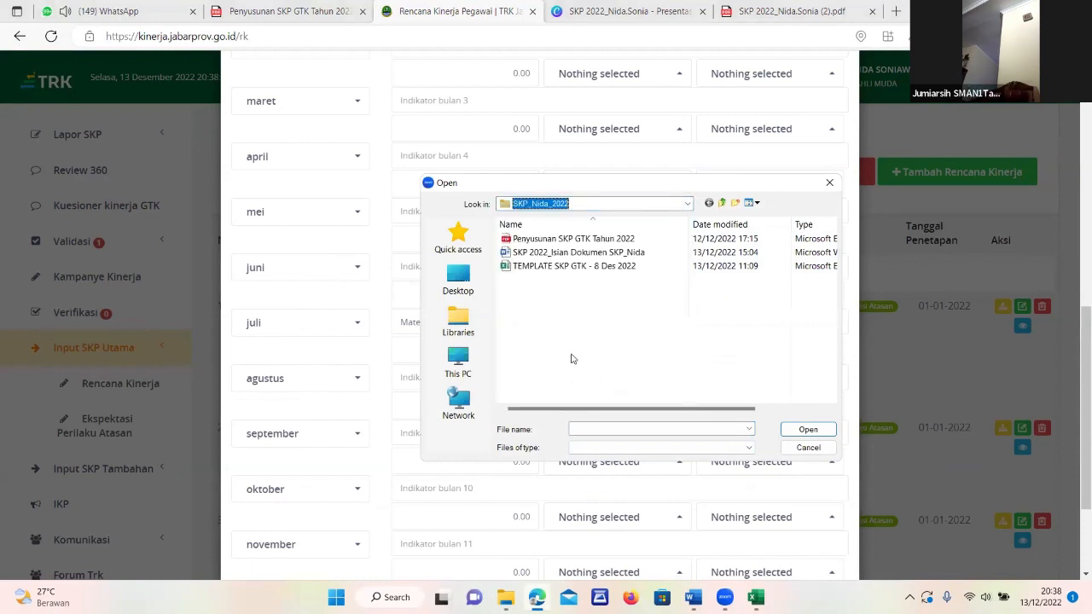
click(586, 252)
click(807, 429)
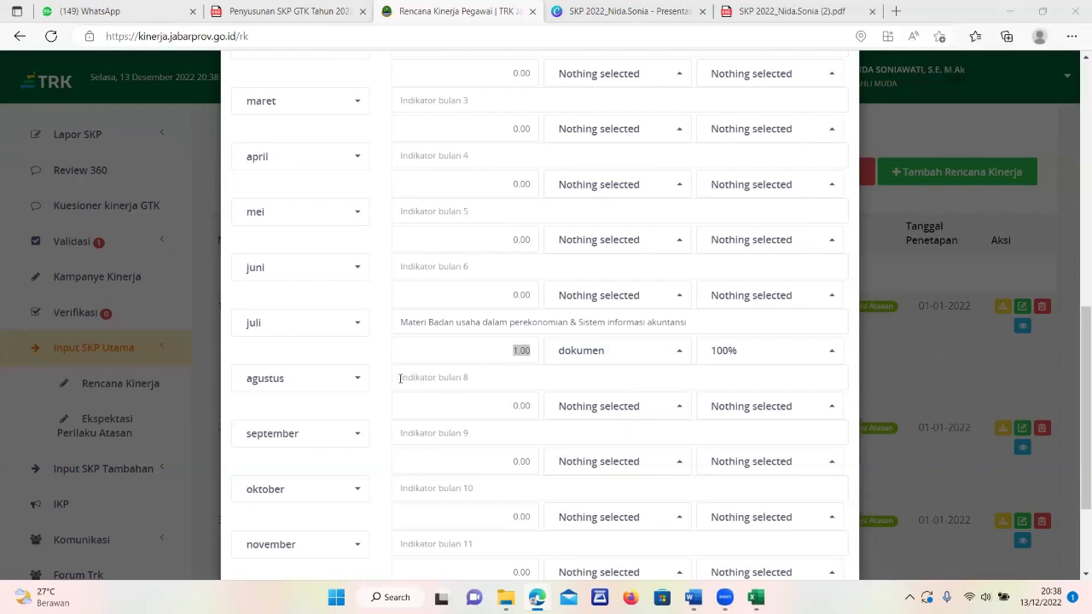
Enter "Materi" as the agustus indicator in the monthly action plan.
click(406, 378)
text(Ma)
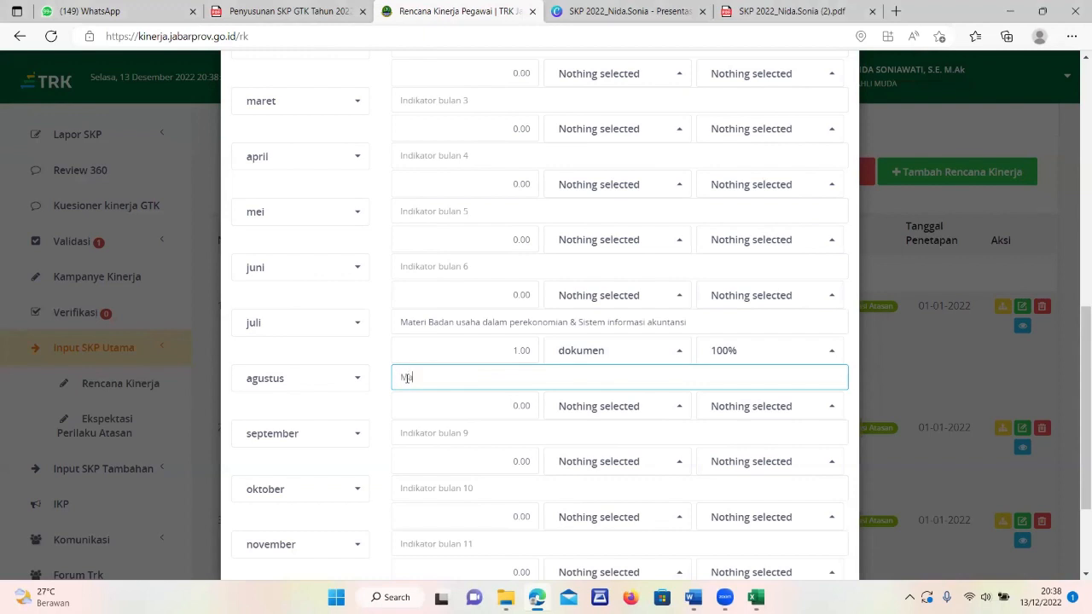
text(teri)
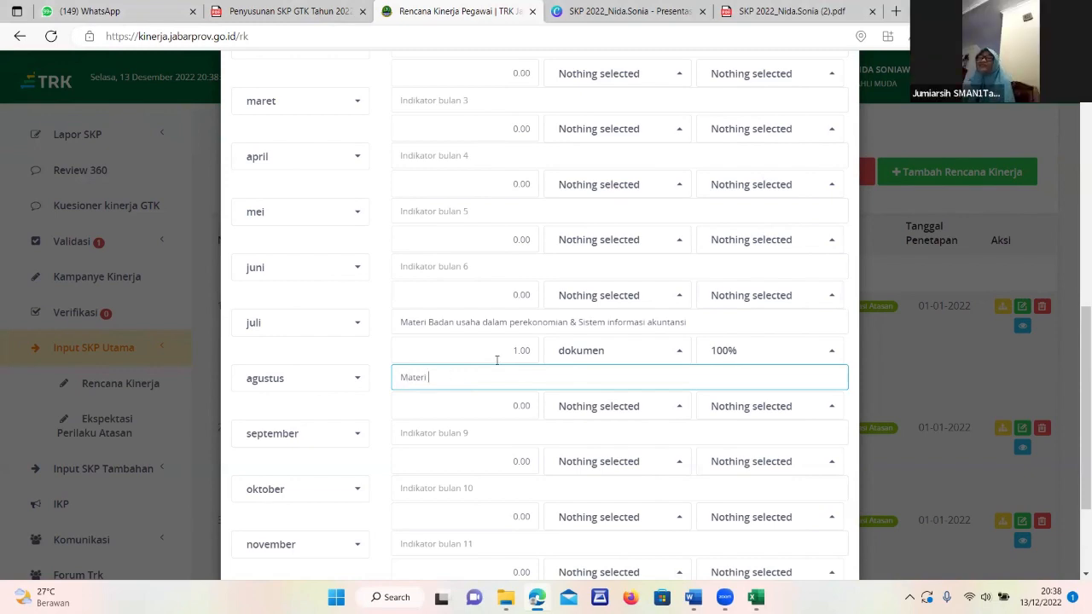
scroll(497, 360, up, 2)
scroll(497, 360, up, 2)
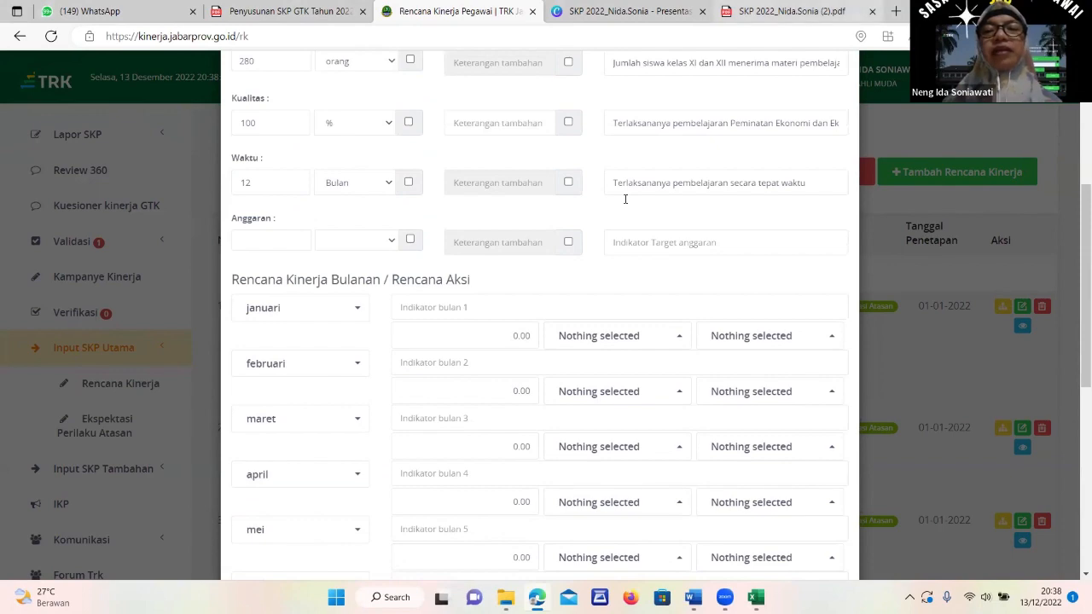
click(791, 12)
scroll(666, 271, down, 3)
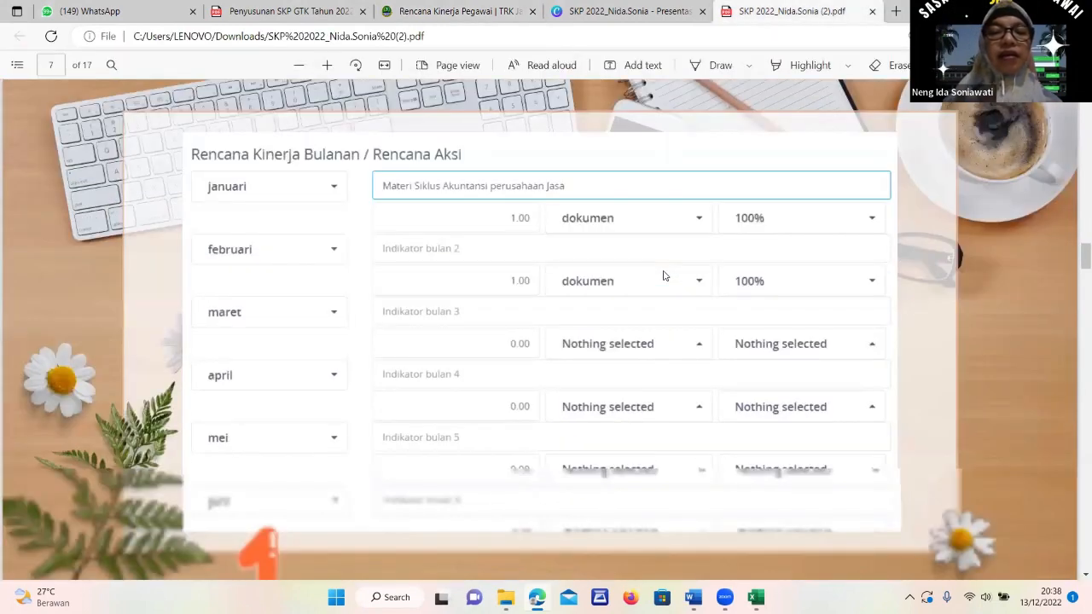
scroll(570, 263, up, 2)
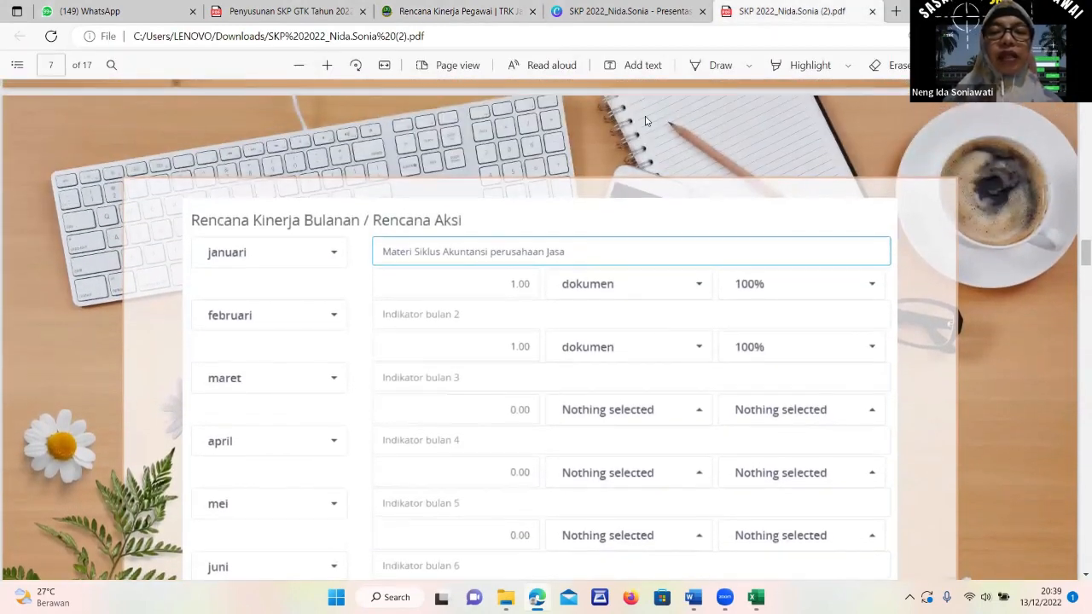
Return to the TRK plan form and enter "Materi 1" as the januari indicator.
click(435, 12)
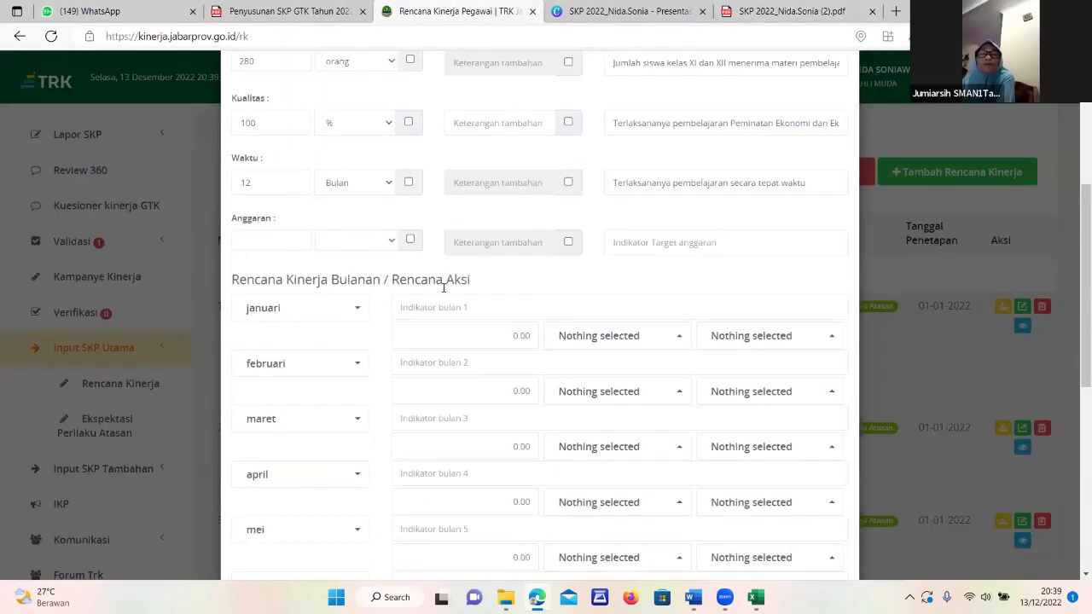
click(480, 309)
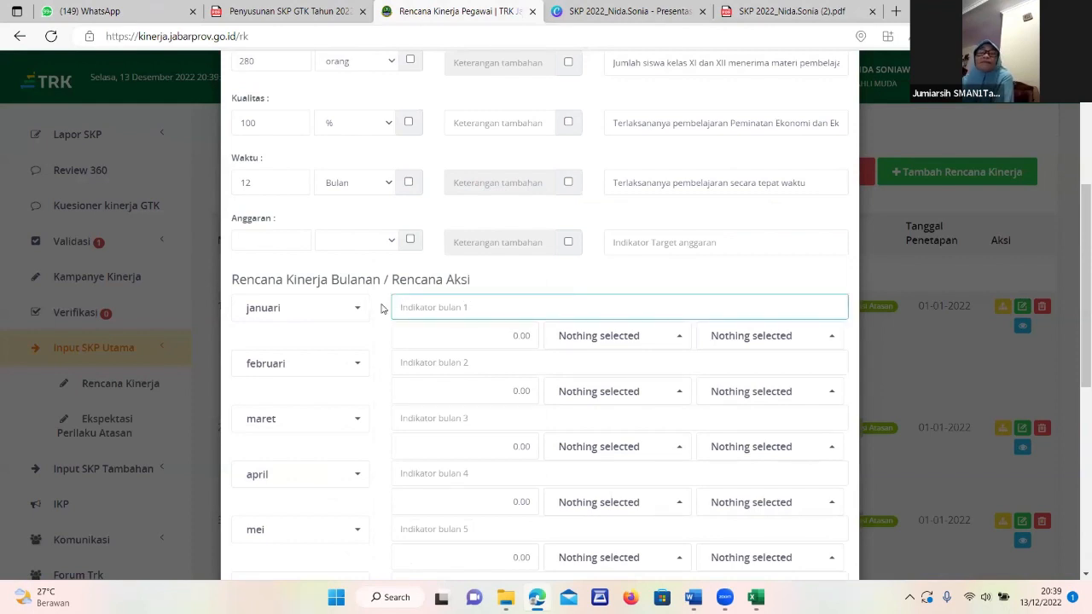
text(Materi 1)
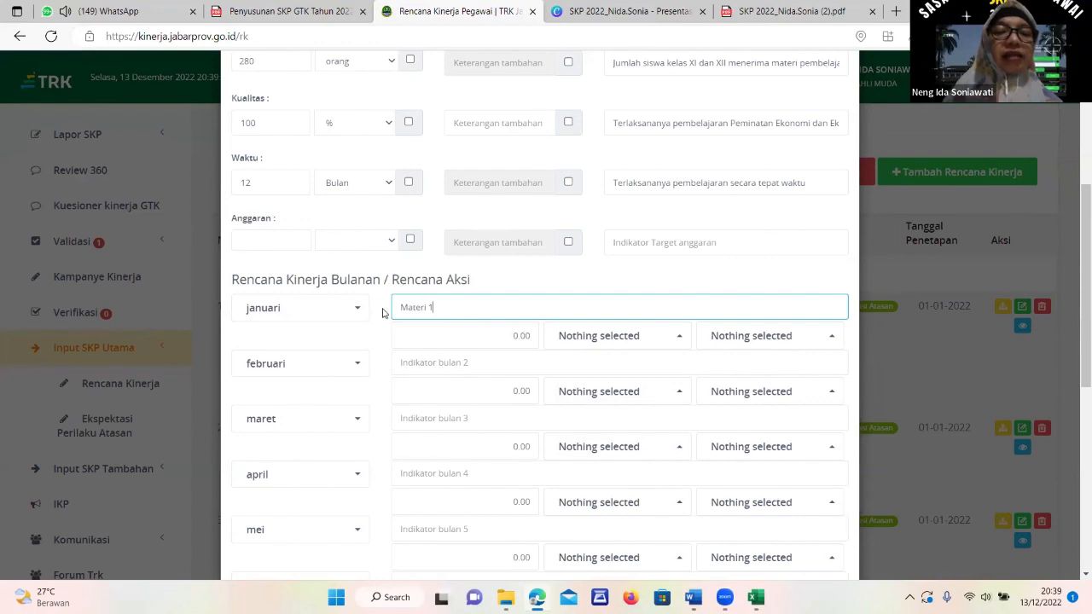
Set the januari target to a quantity of 1, the unit dokumen and 100%.
scroll(413, 325, down, 5)
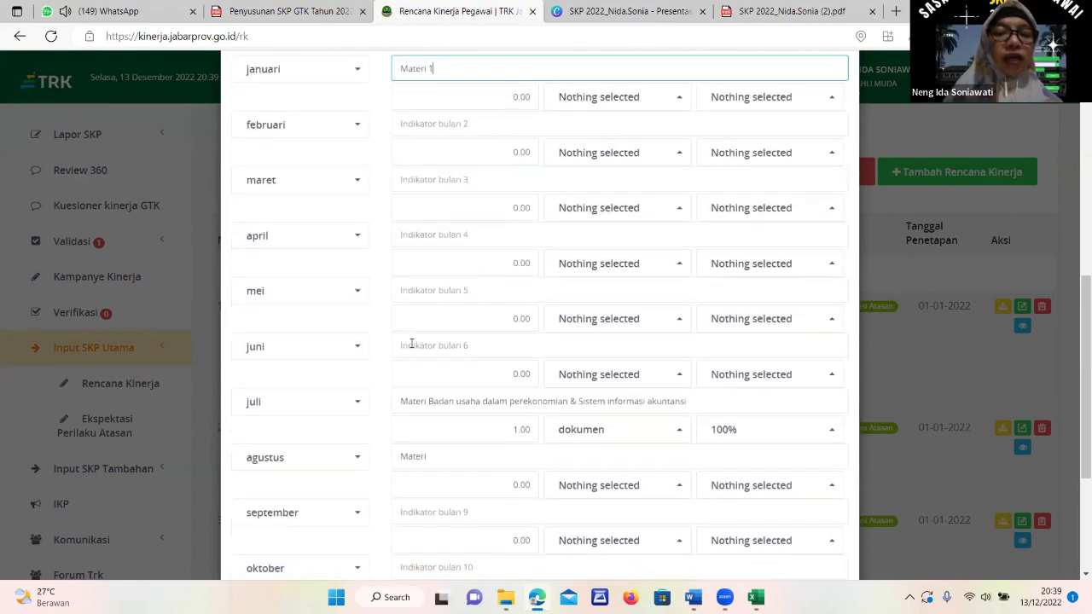
scroll(458, 480, up, 7)
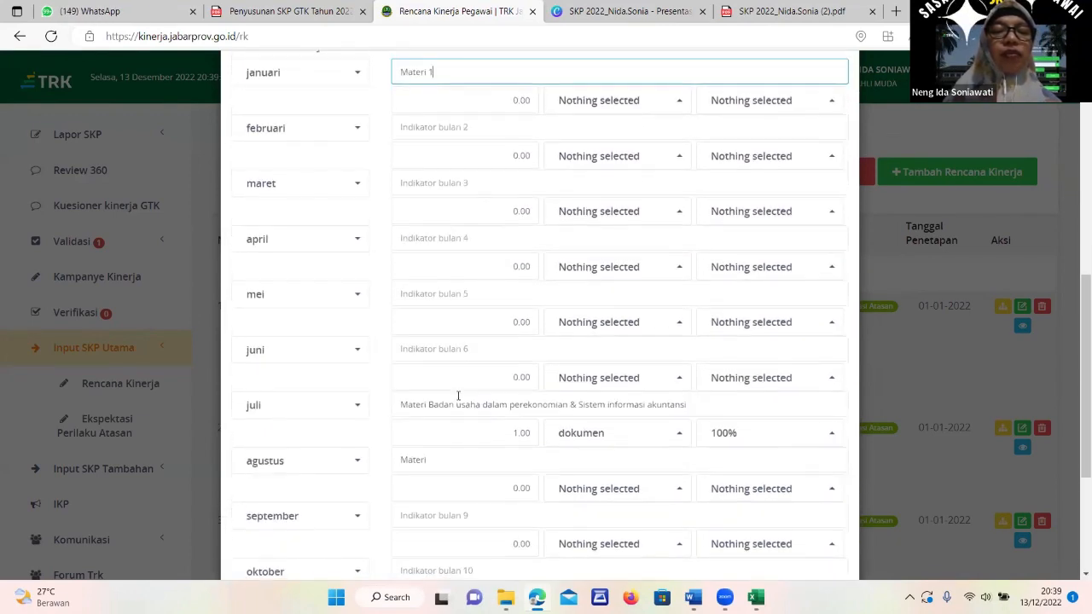
scroll(452, 406, down, 2)
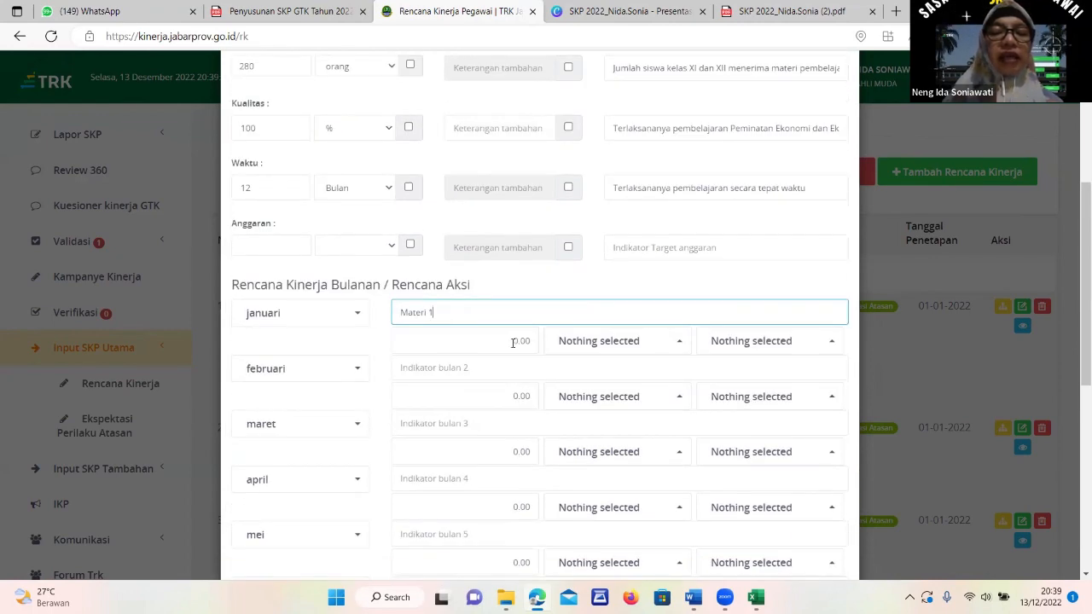
click(514, 342)
text(1)
click(678, 343)
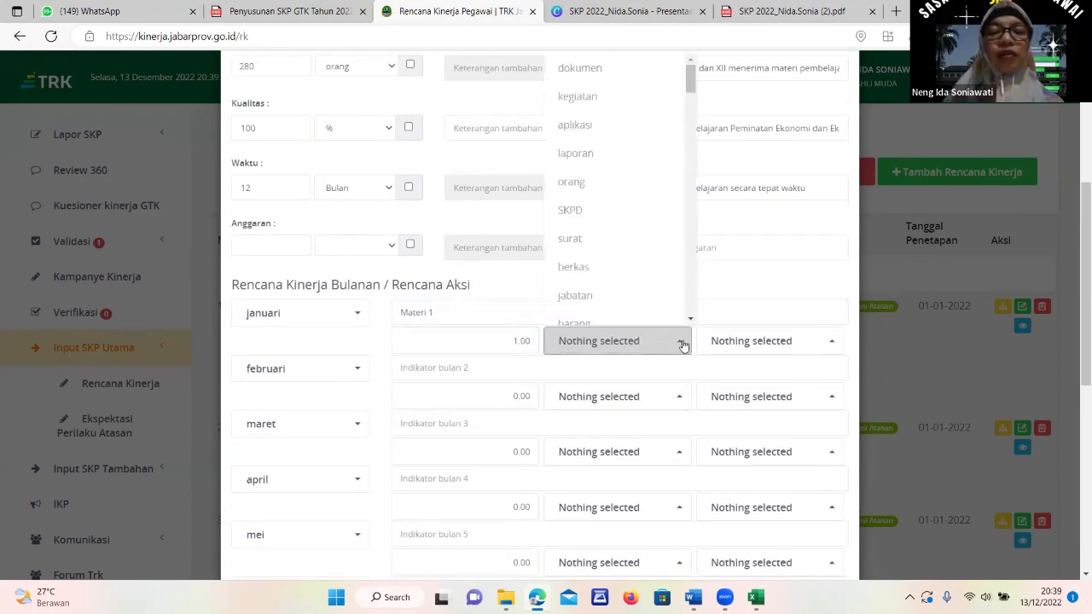
click(601, 71)
click(821, 342)
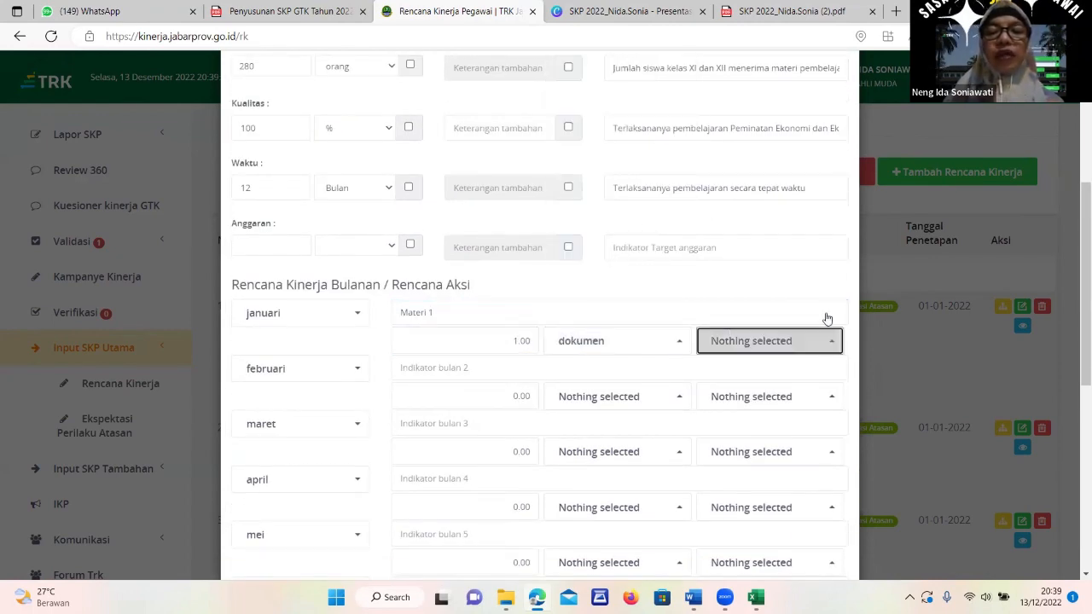
click(736, 89)
Set the monthly quantity to 1 for each month from februari through juni.
click(520, 397)
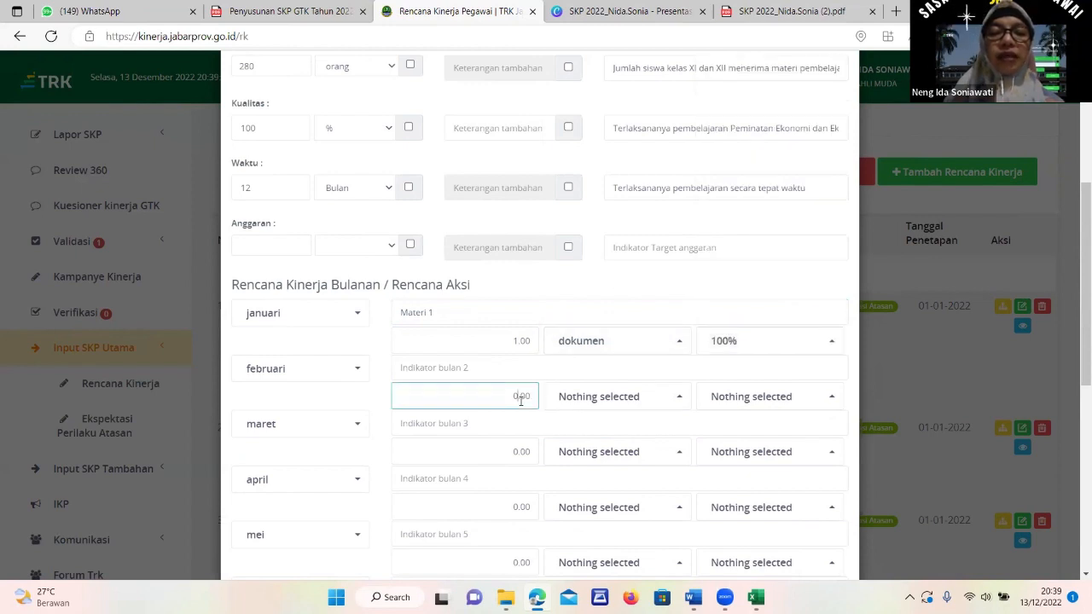
click(515, 452)
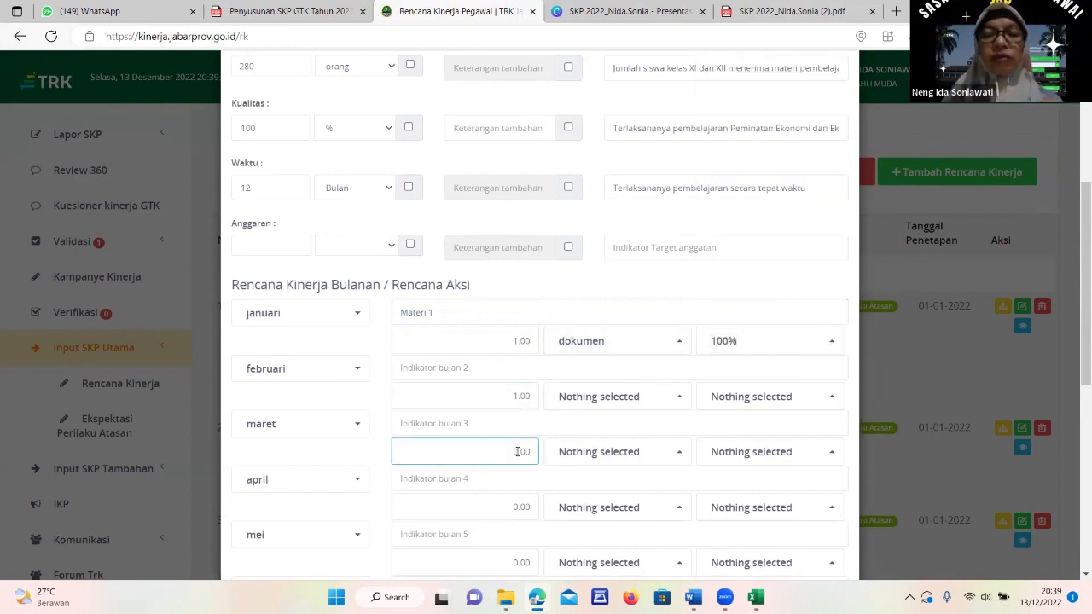
click(515, 506)
scroll(515, 506, down, 2)
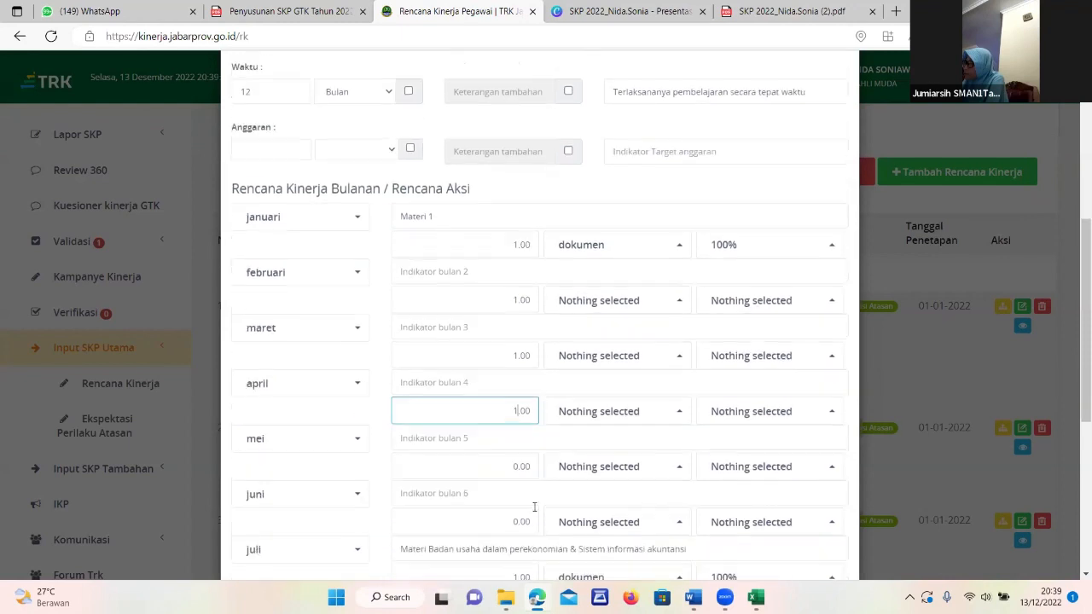
click(516, 403)
click(515, 458)
Set the monthly quantity to 1 for each month from agustus through desember.
scroll(515, 459, down, 2)
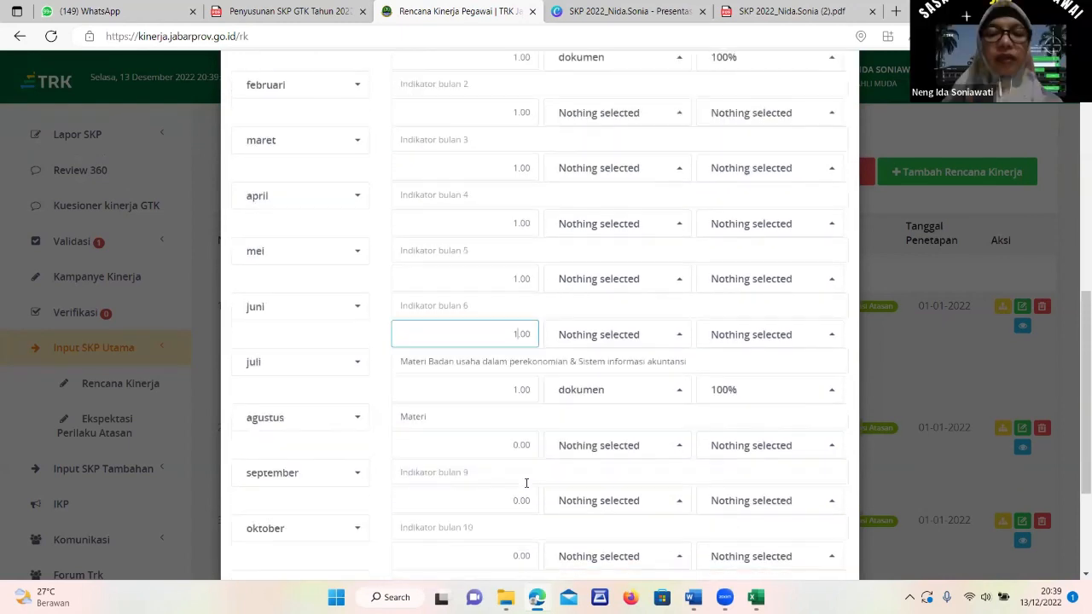
click(515, 411)
click(515, 468)
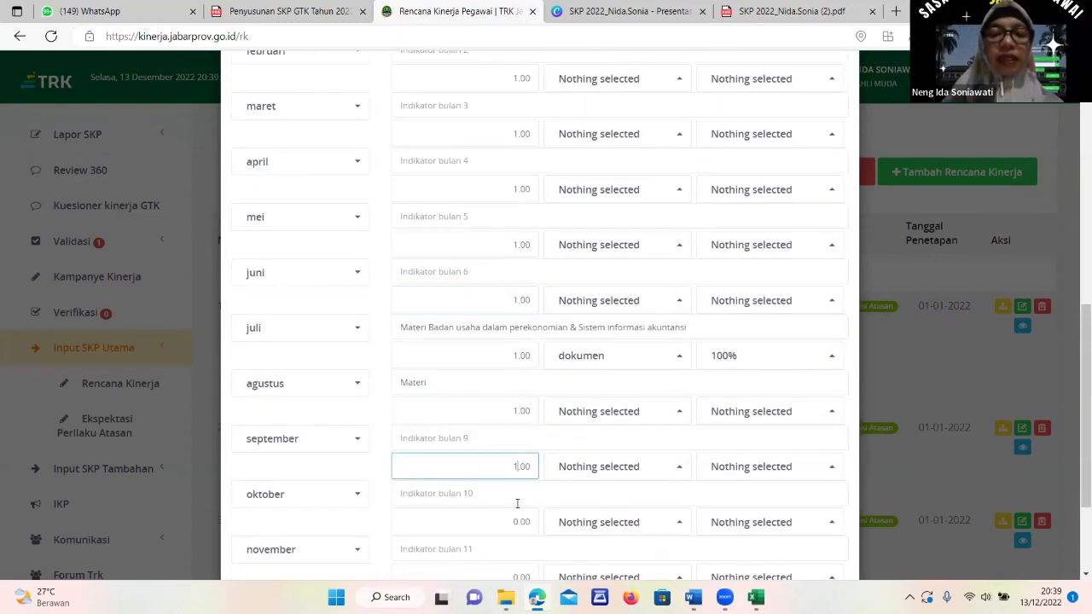
click(514, 520)
scroll(544, 519, down, 2)
click(515, 418)
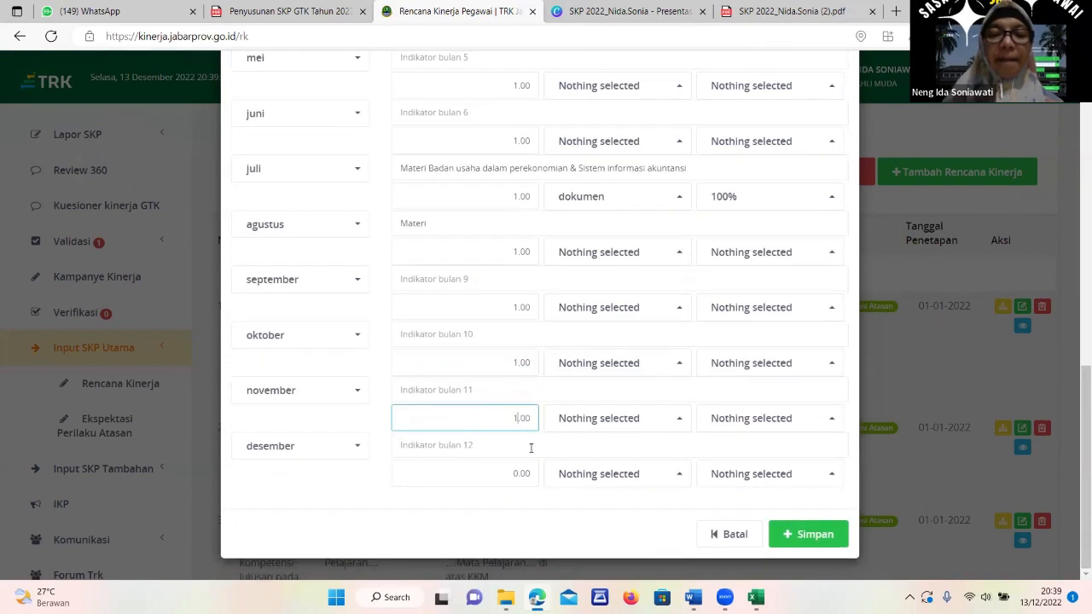
click(515, 476)
Choose dokumen as the unit for each month from februari through juni.
scroll(555, 455, up, 4)
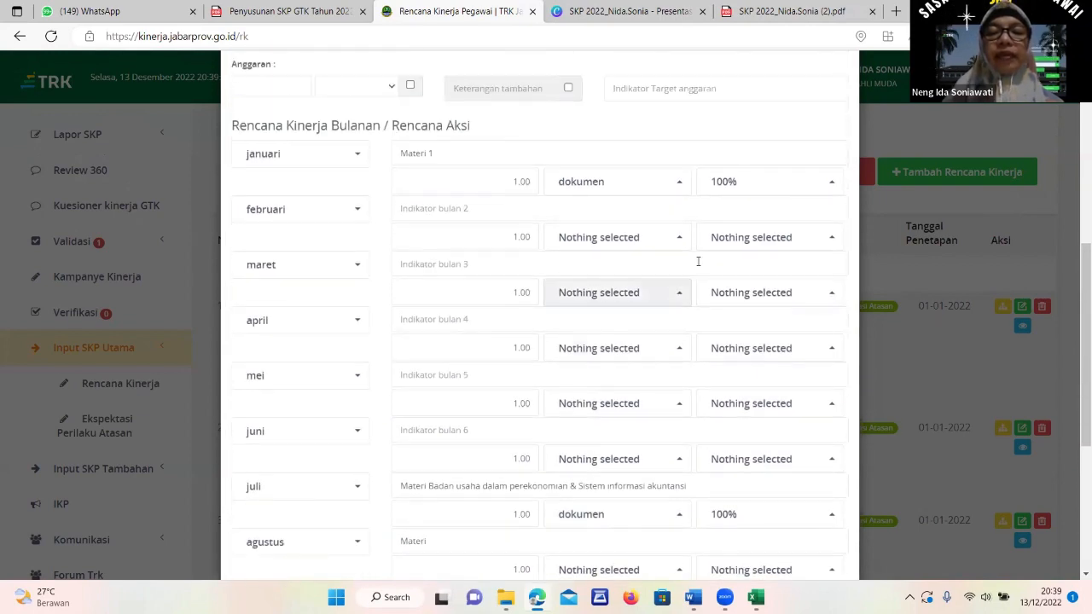
click(681, 243)
click(638, 273)
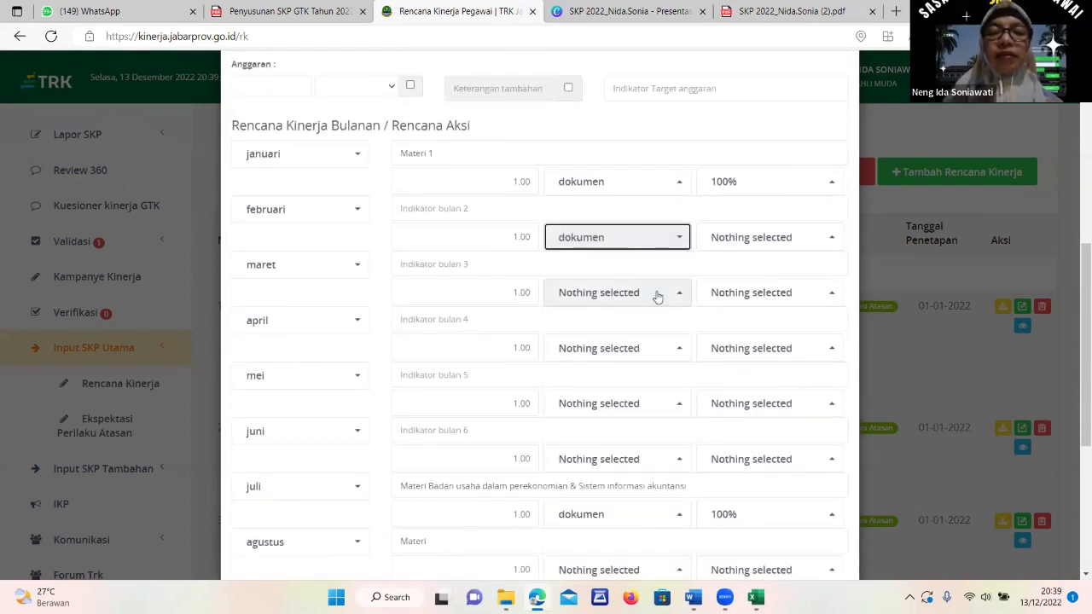
click(681, 296)
click(611, 320)
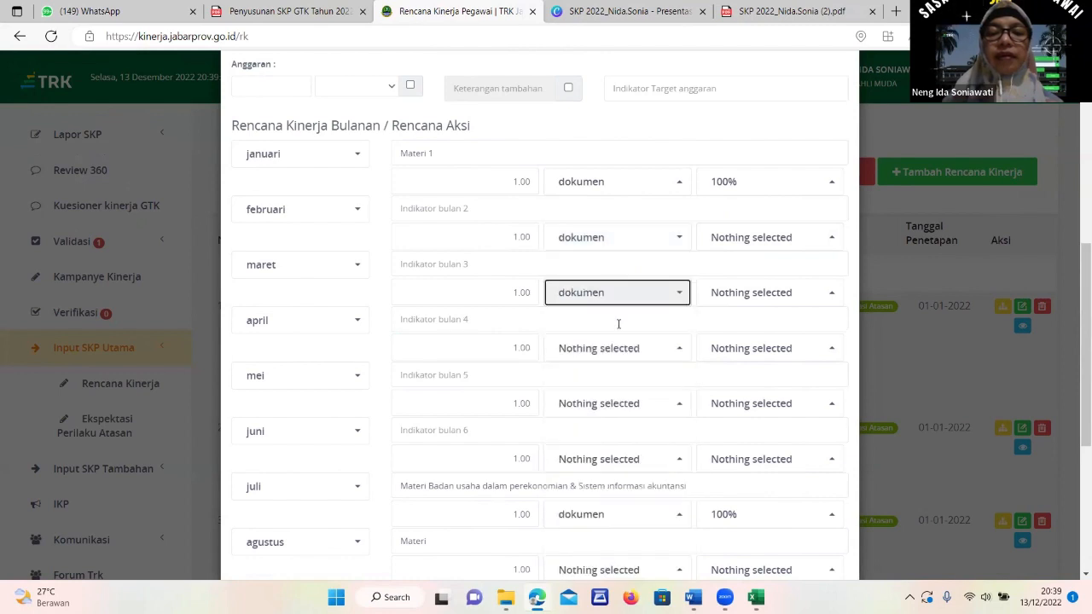
click(680, 350)
click(583, 68)
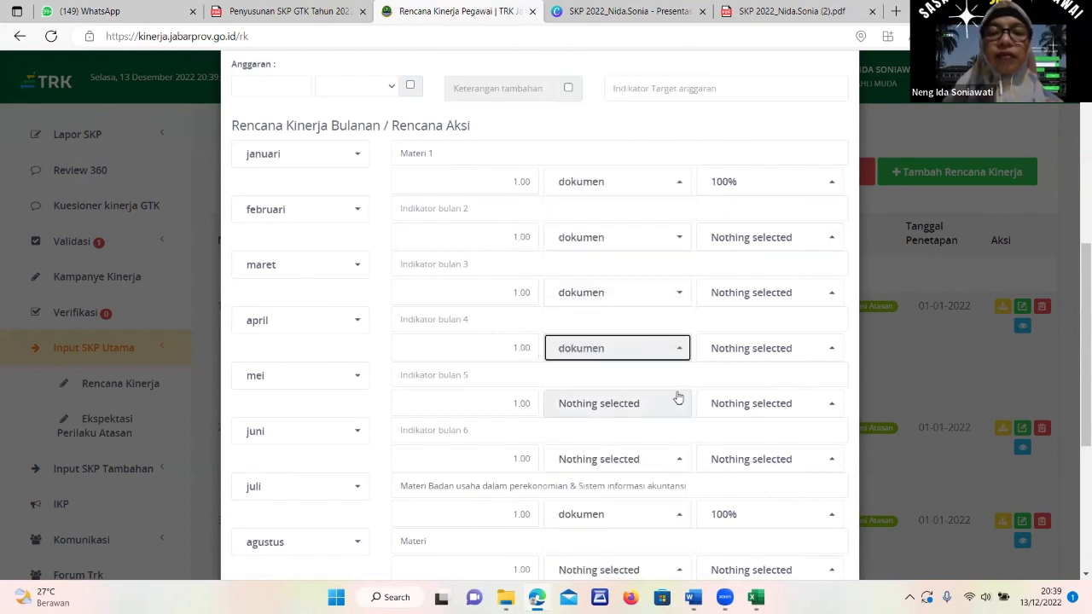
click(679, 403)
click(587, 71)
scroll(622, 276, down, 1)
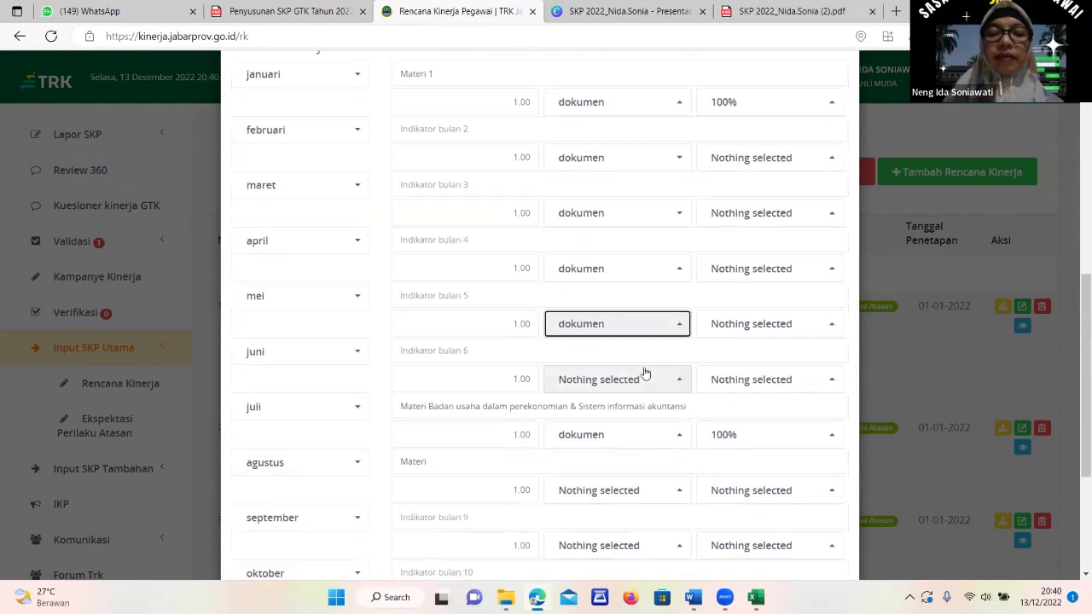
click(680, 384)
click(583, 70)
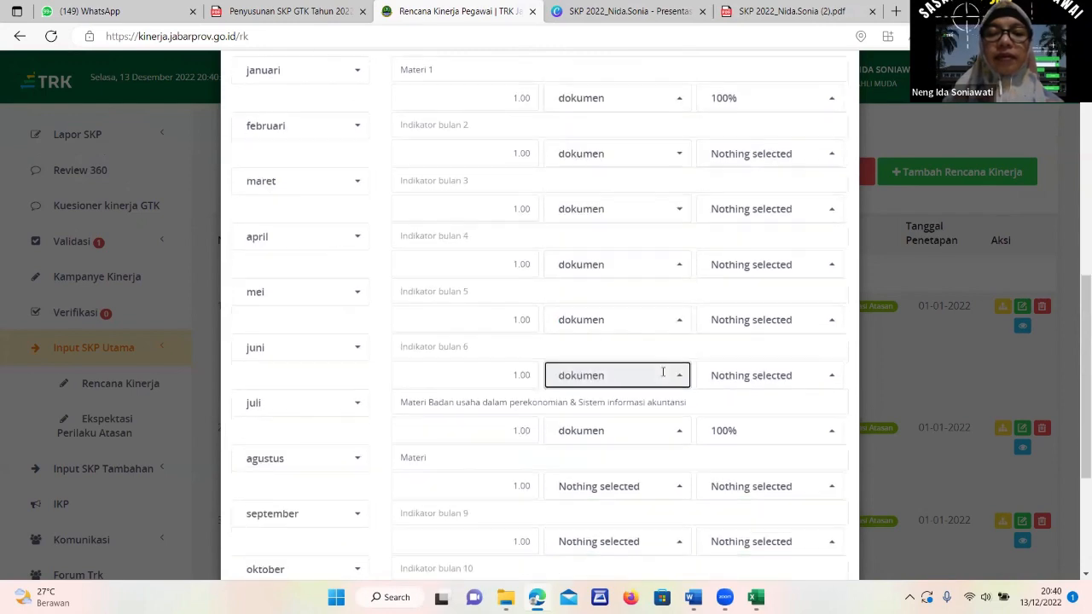
Choose dokumen as the unit for each month from agustus through desember.
scroll(693, 278, down, 2)
click(678, 332)
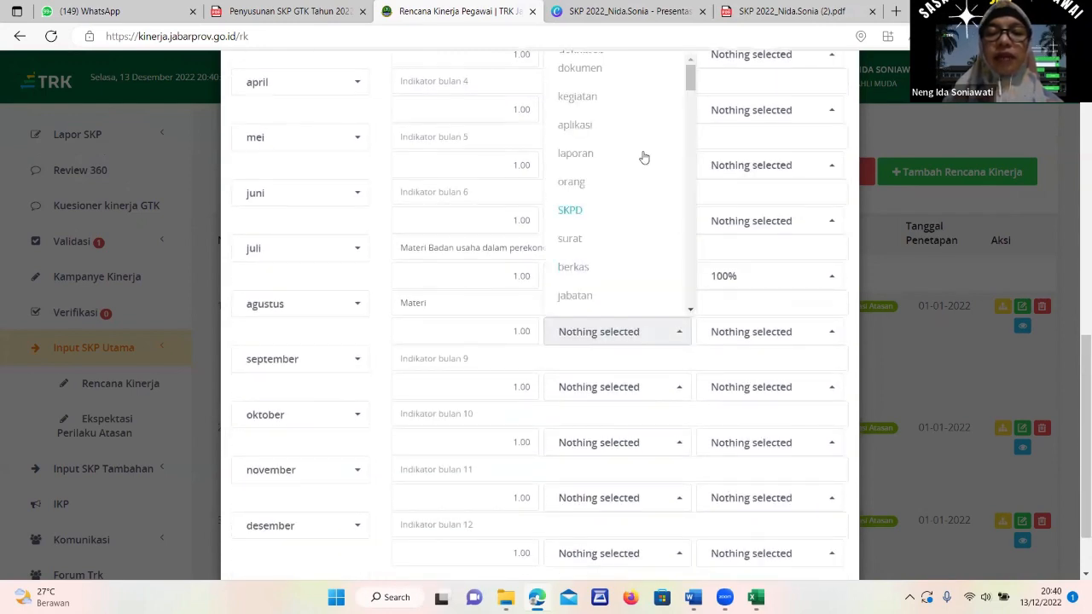
click(597, 70)
click(680, 386)
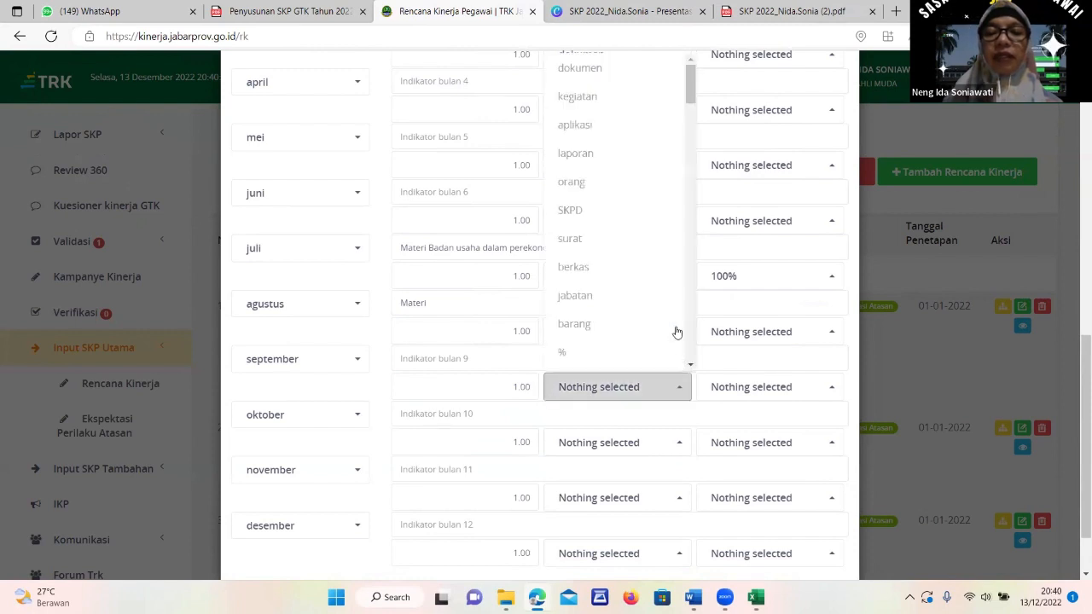
click(589, 68)
scroll(605, 273, down, 1)
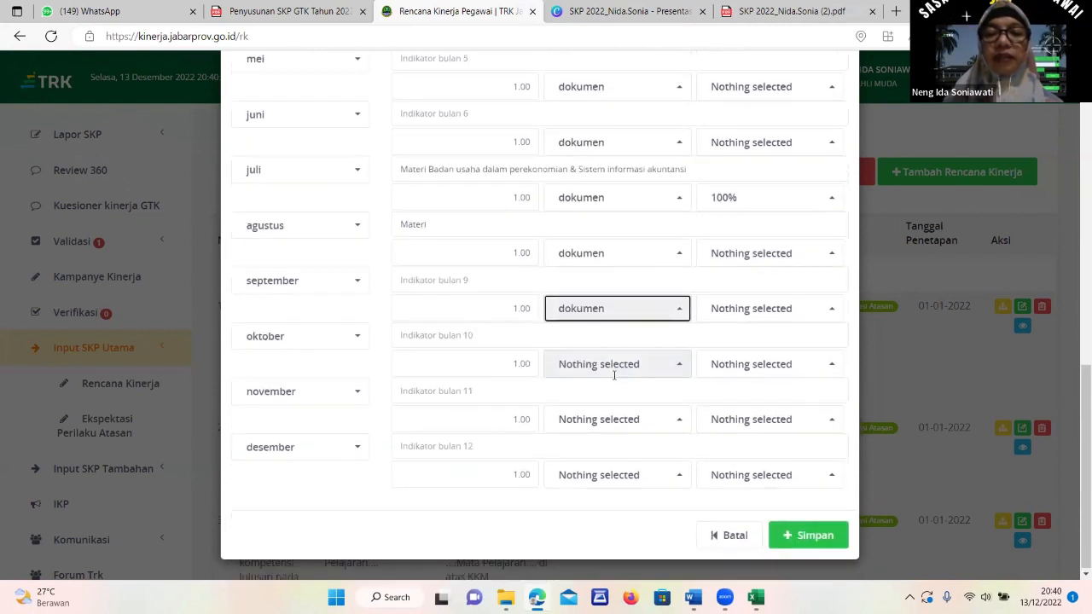
click(679, 362)
click(598, 72)
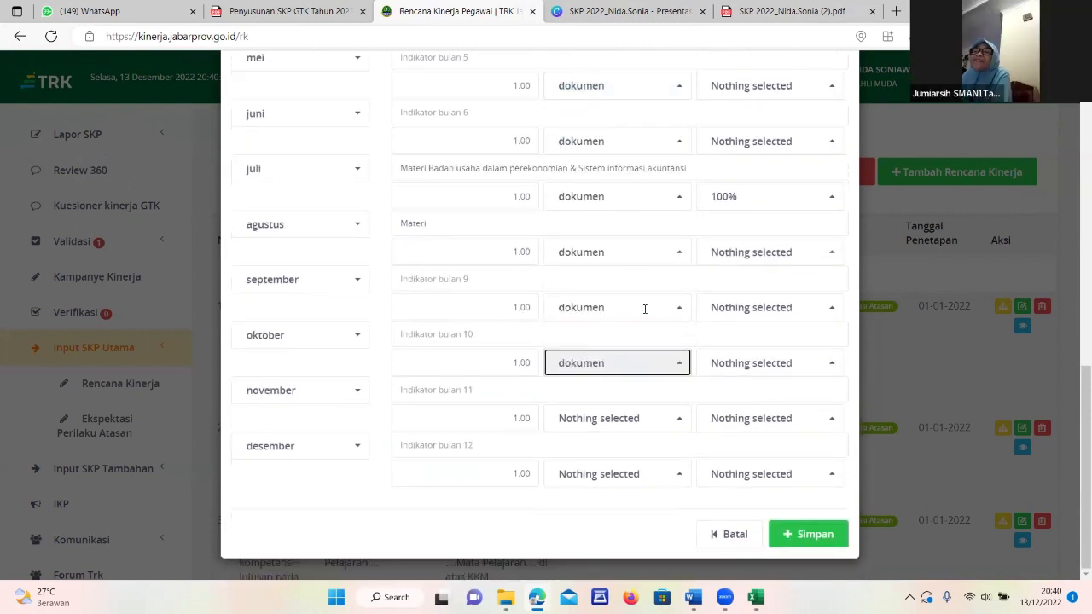
click(677, 422)
click(597, 70)
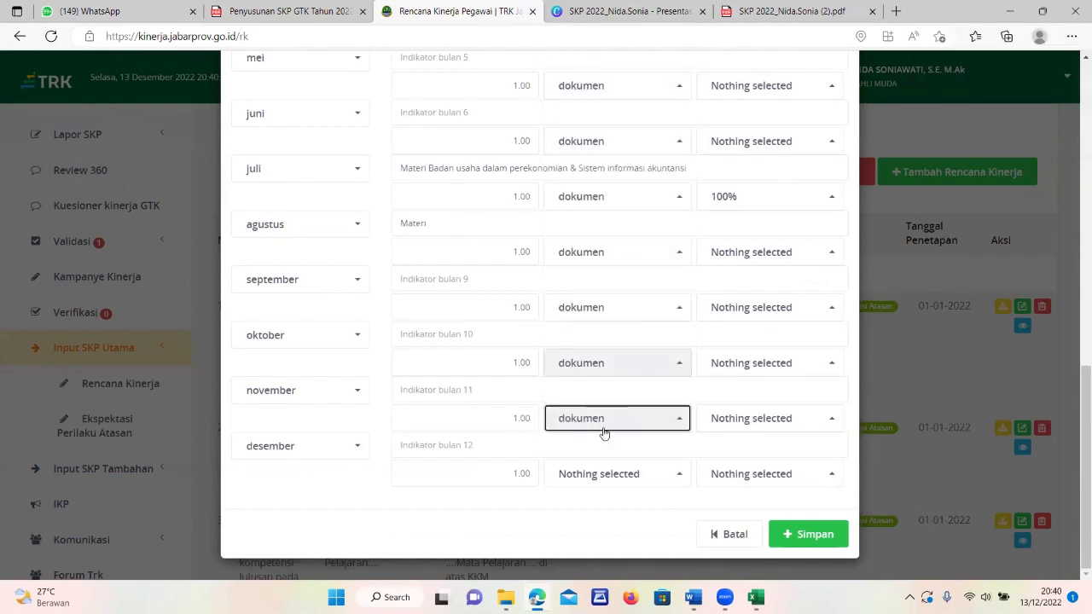
click(670, 479)
click(597, 68)
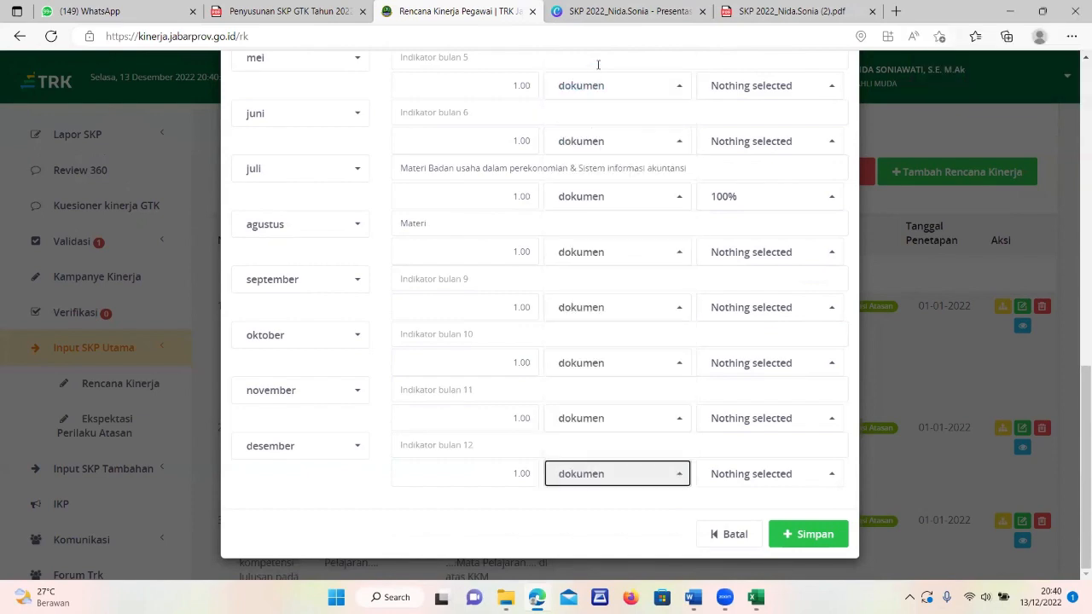
Set the monthly percentage to 100% for each month from februari through juni.
scroll(613, 334, up, 5)
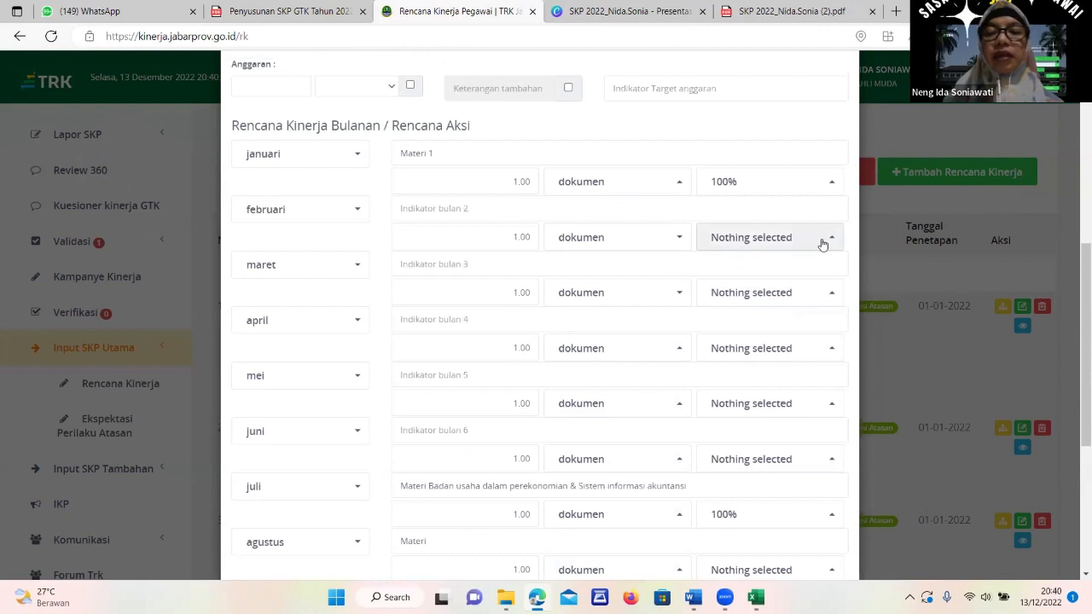
click(834, 240)
click(746, 271)
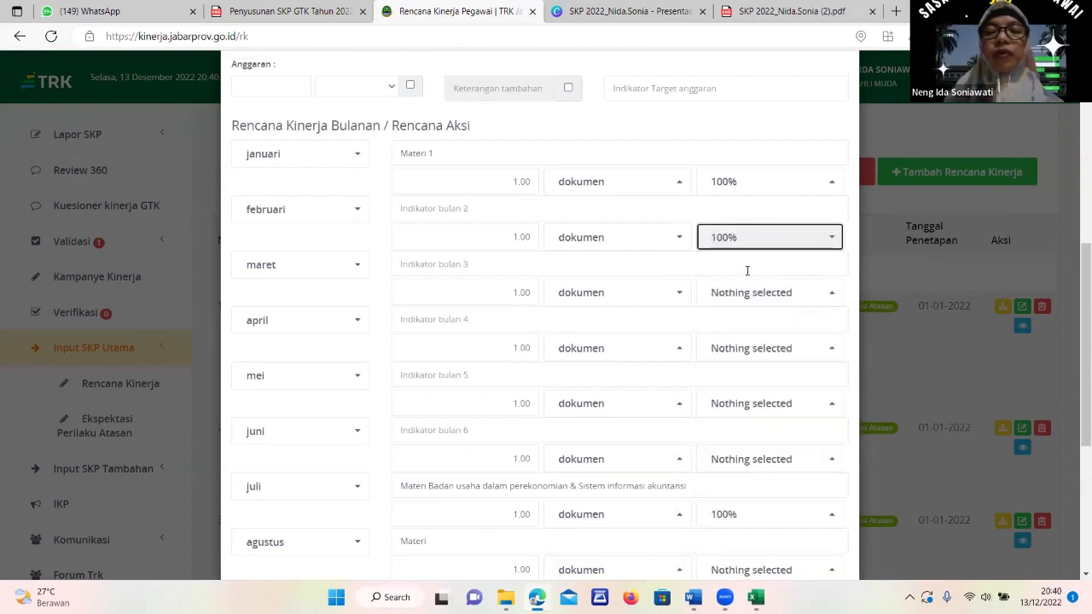
click(826, 299)
click(731, 322)
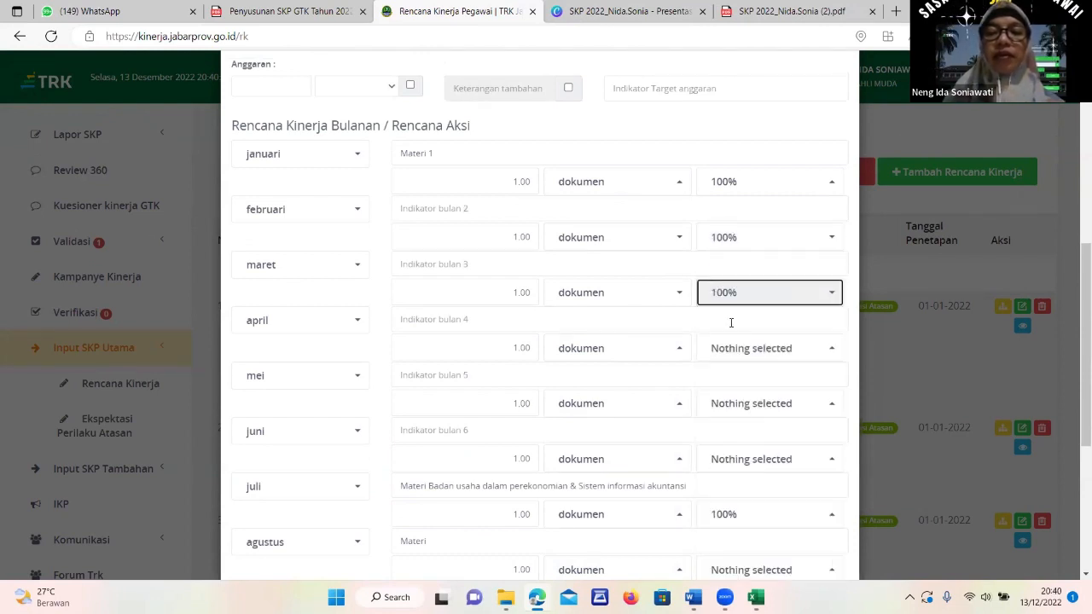
click(828, 349)
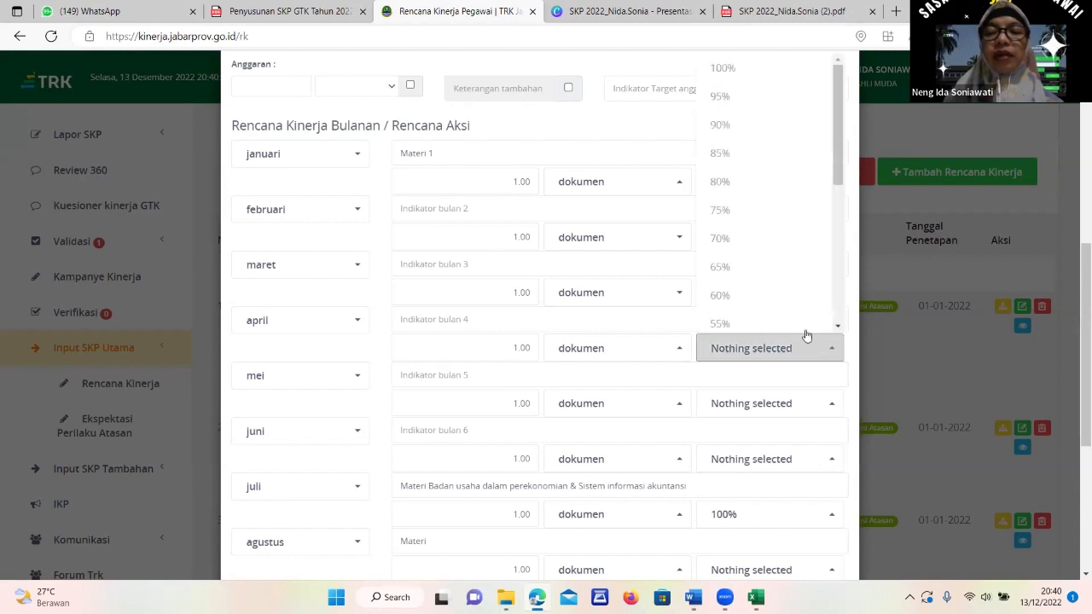
click(723, 70)
click(828, 406)
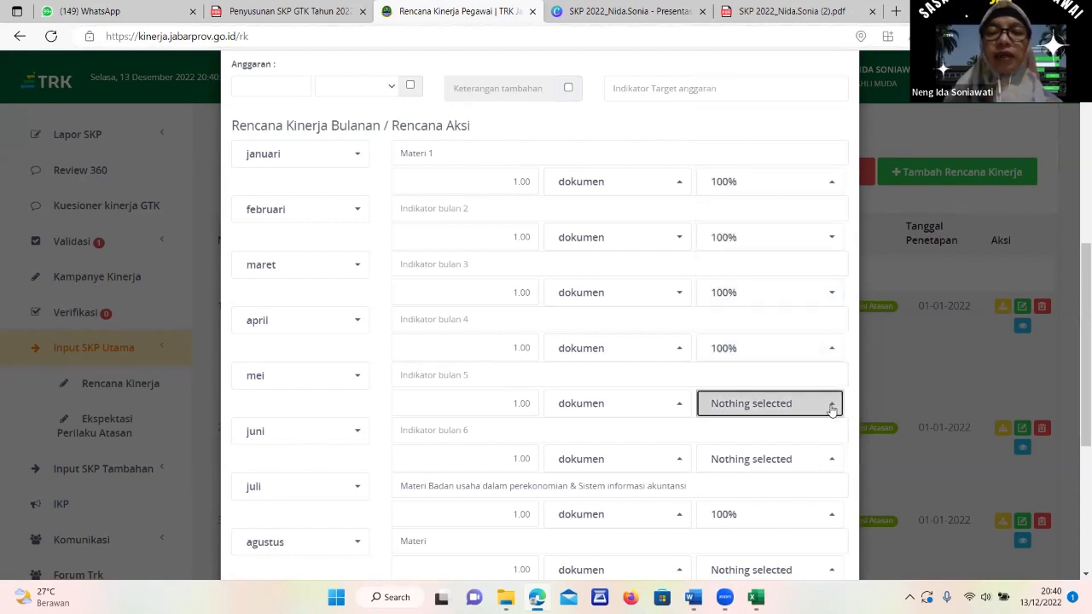
click(743, 75)
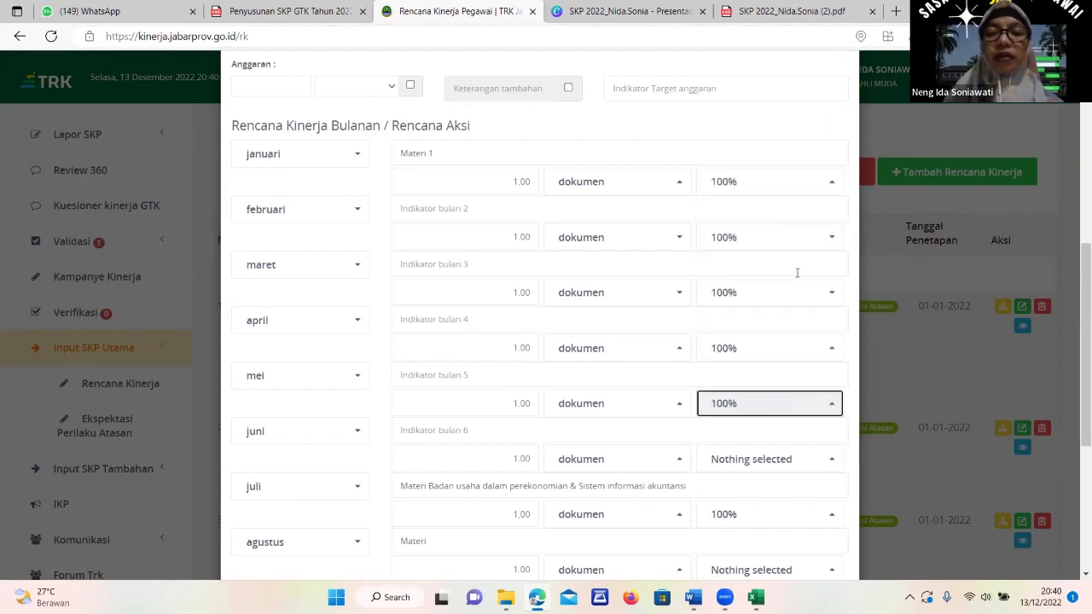
click(831, 461)
click(742, 70)
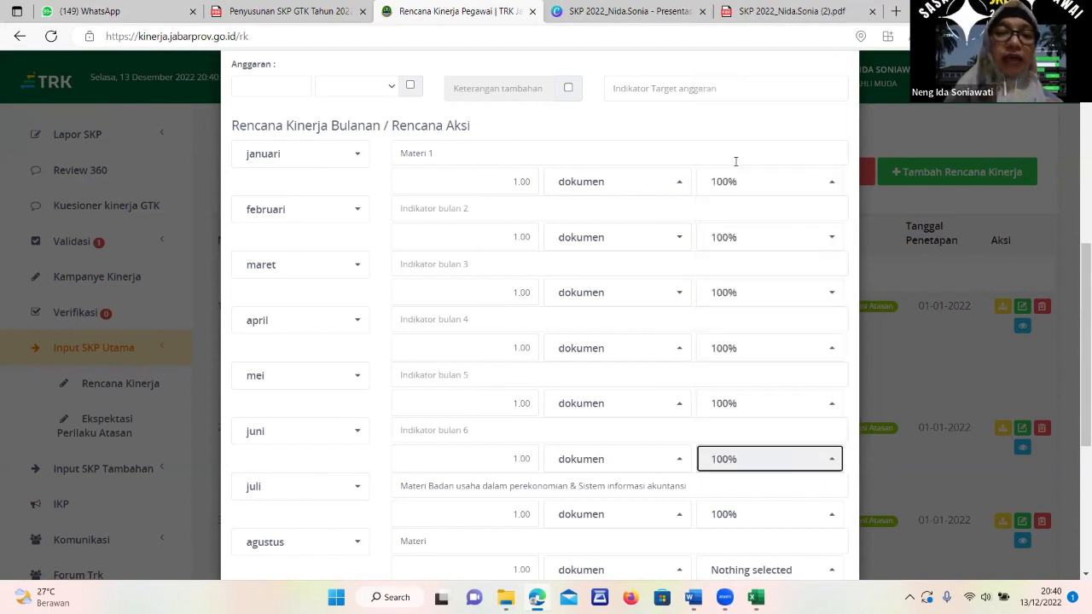
Set the monthly percentage to 100% for agustus and september.
scroll(798, 429, down, 1)
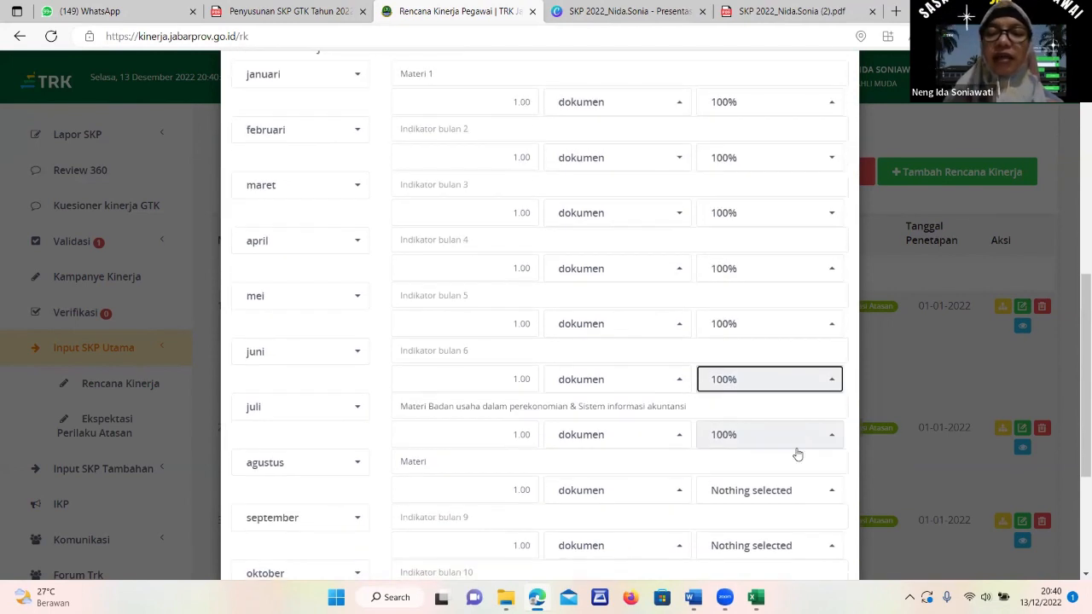
click(831, 491)
click(725, 69)
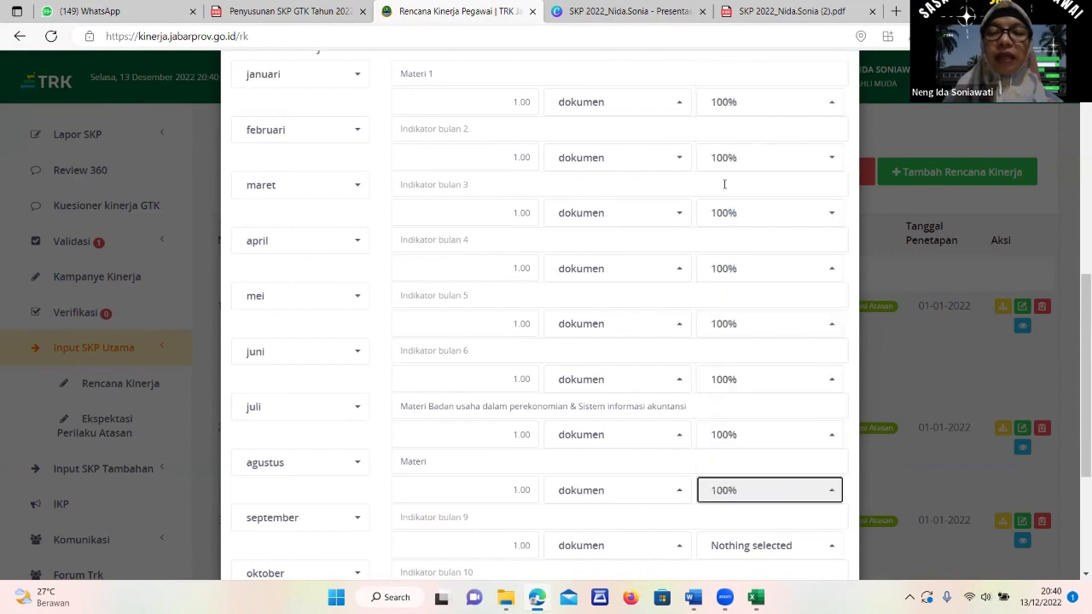
scroll(775, 441, down, 2)
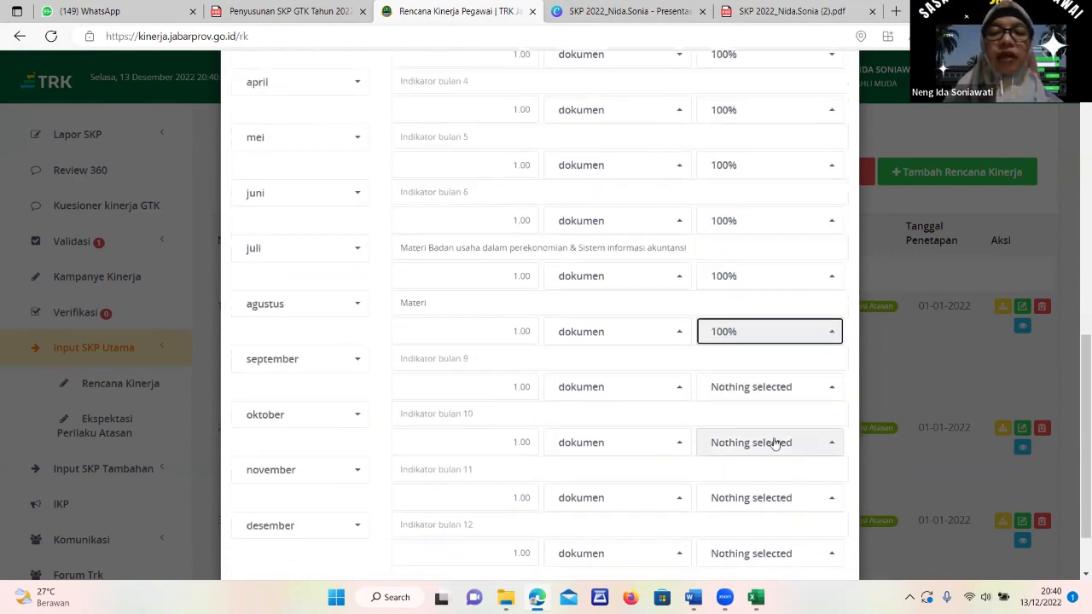
click(830, 392)
click(733, 72)
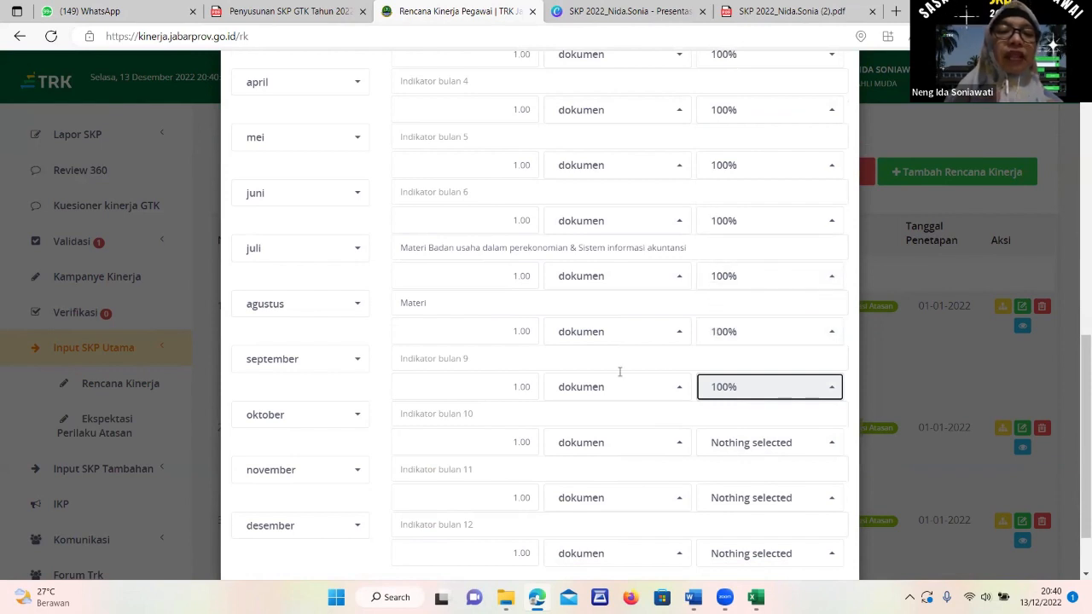
Set the monthly percentage to 100% for oktober, november and desember.
scroll(515, 380, up, 1)
scroll(514, 380, up, 2)
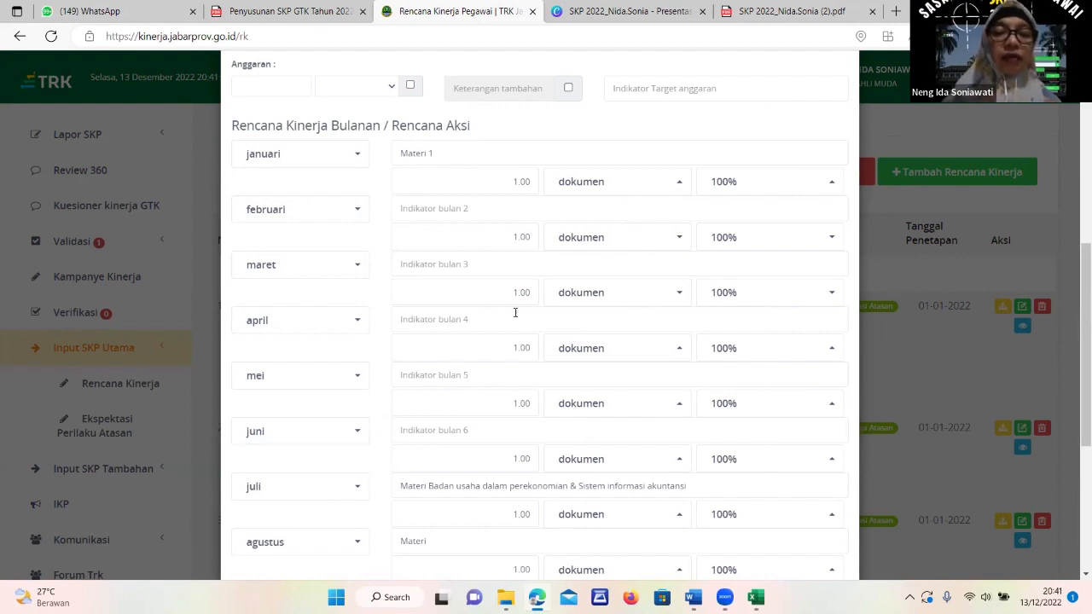
scroll(478, 376, down, 3)
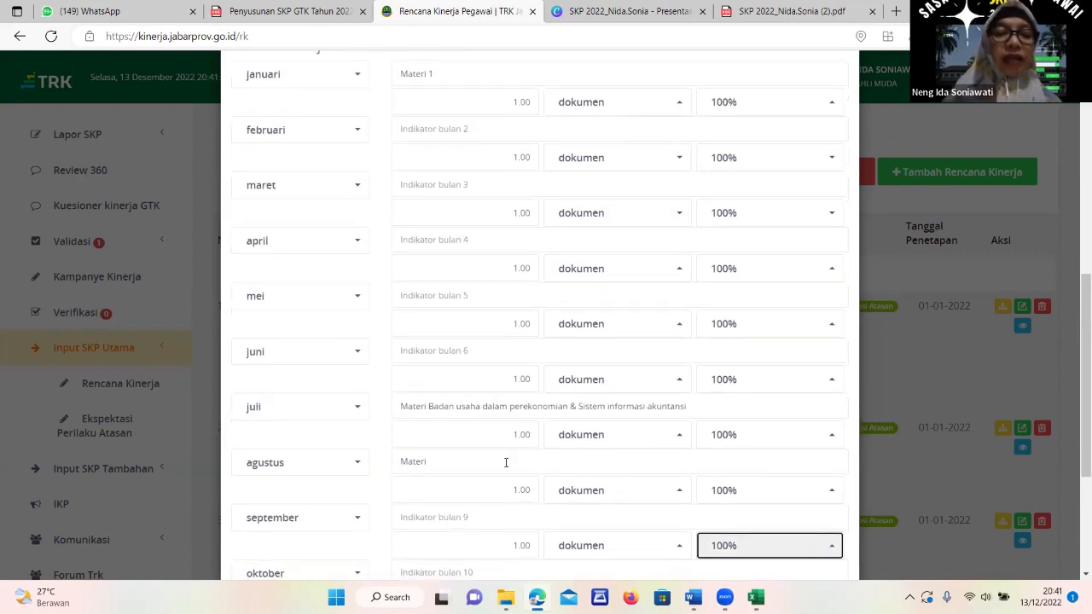
click(810, 442)
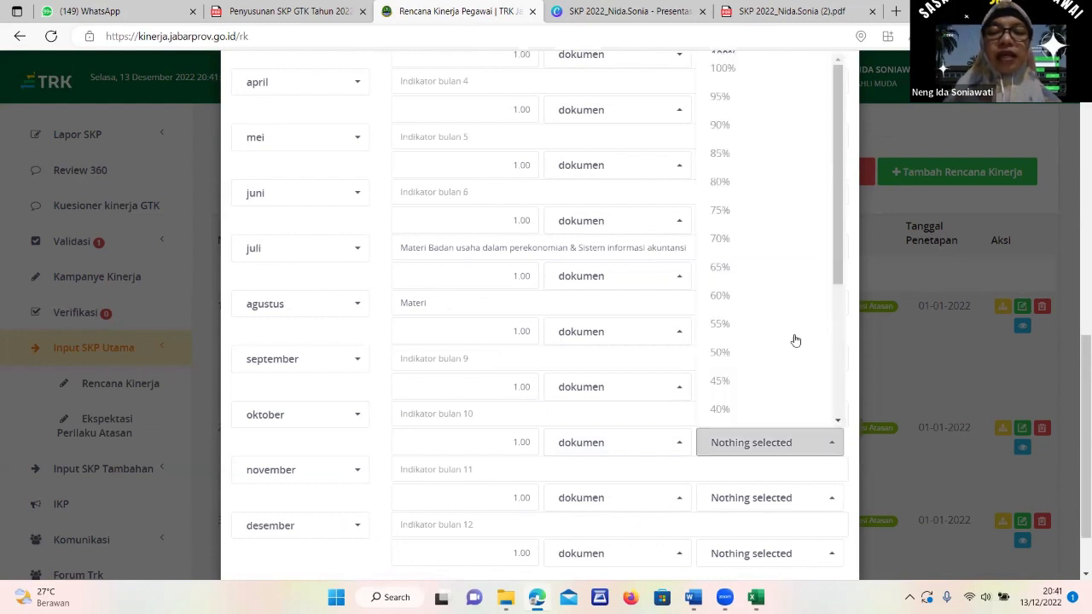
click(728, 72)
click(831, 504)
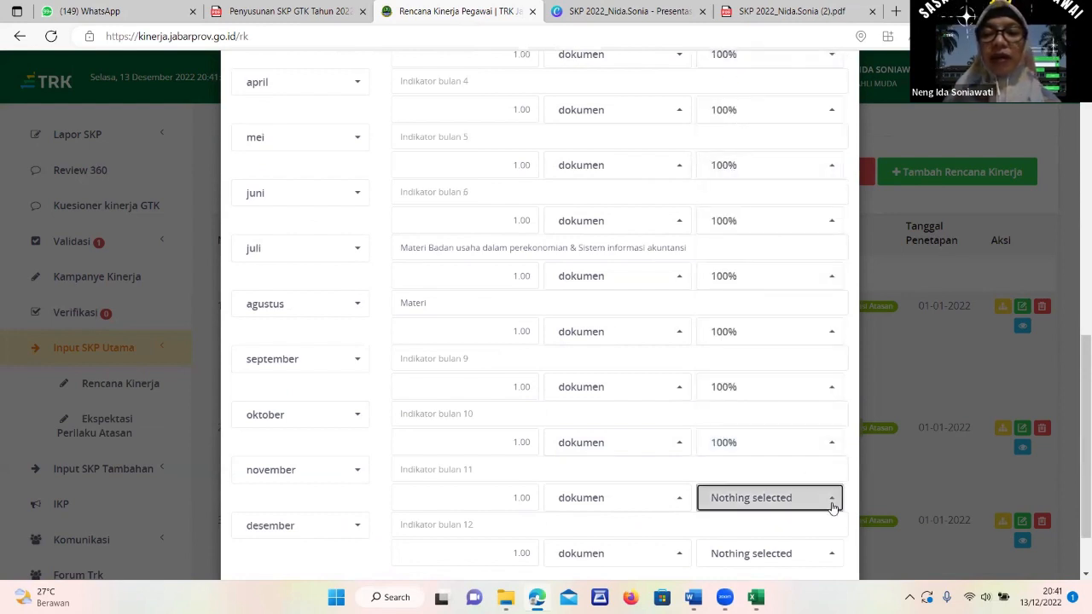
click(731, 77)
scroll(768, 384, down, 1)
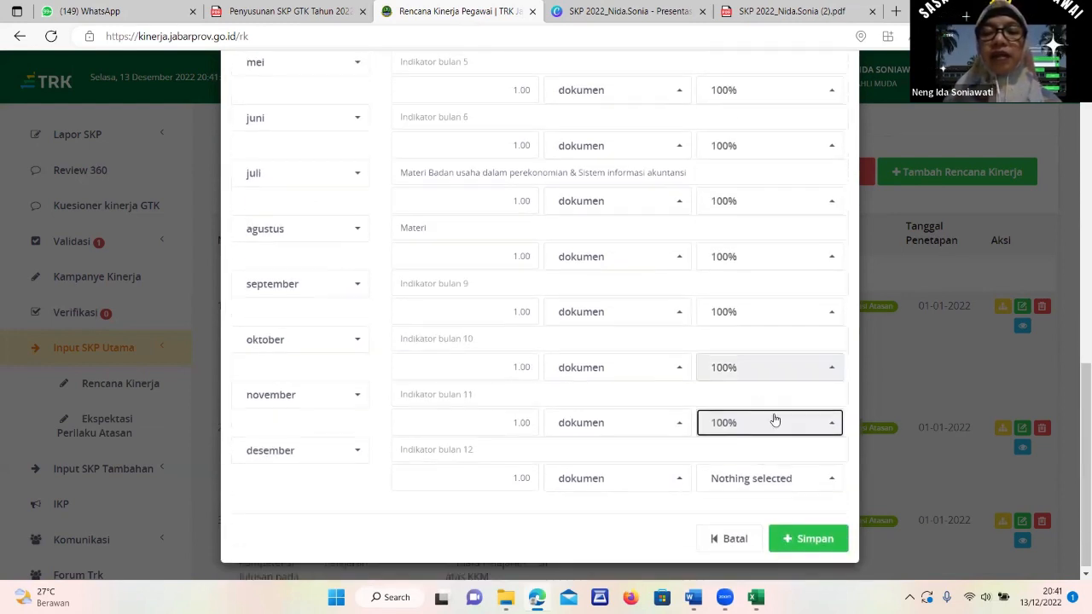
click(829, 478)
click(721, 68)
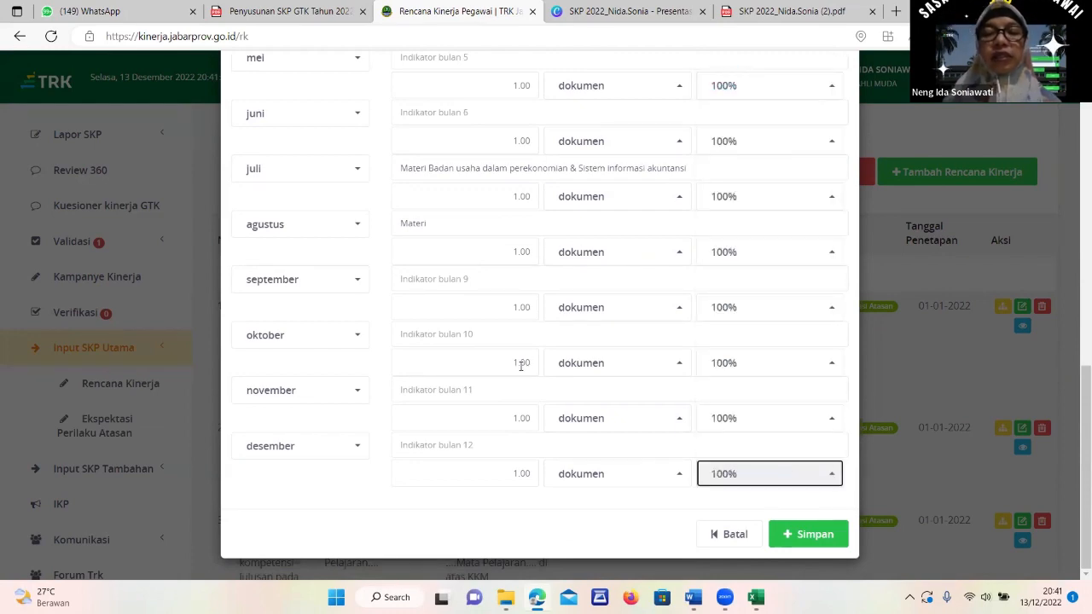
scroll(473, 295, up, 6)
scroll(474, 295, down, 6)
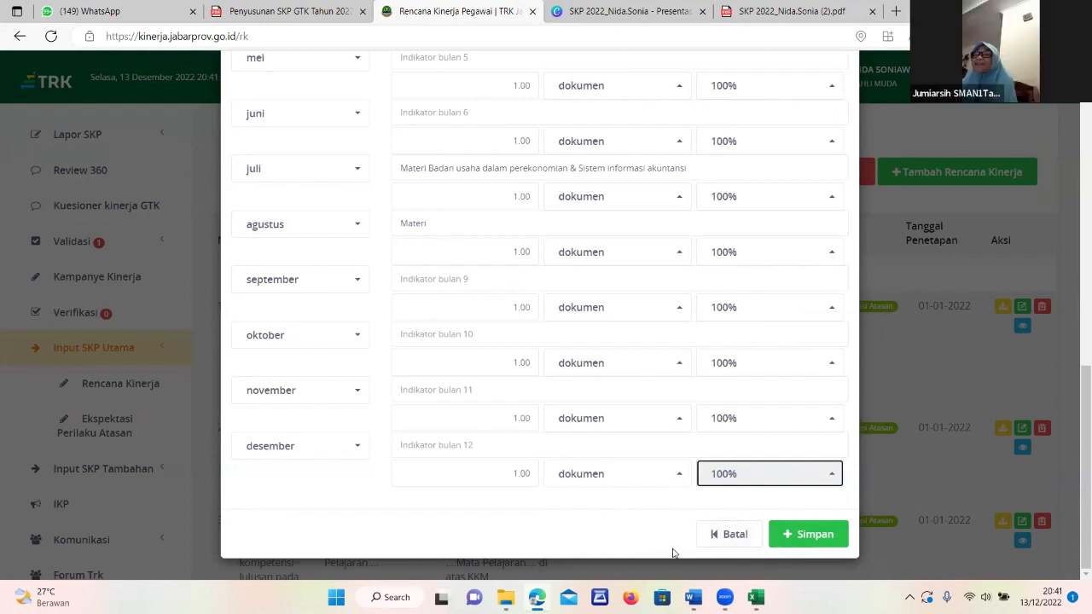
scroll(418, 410, up, 8)
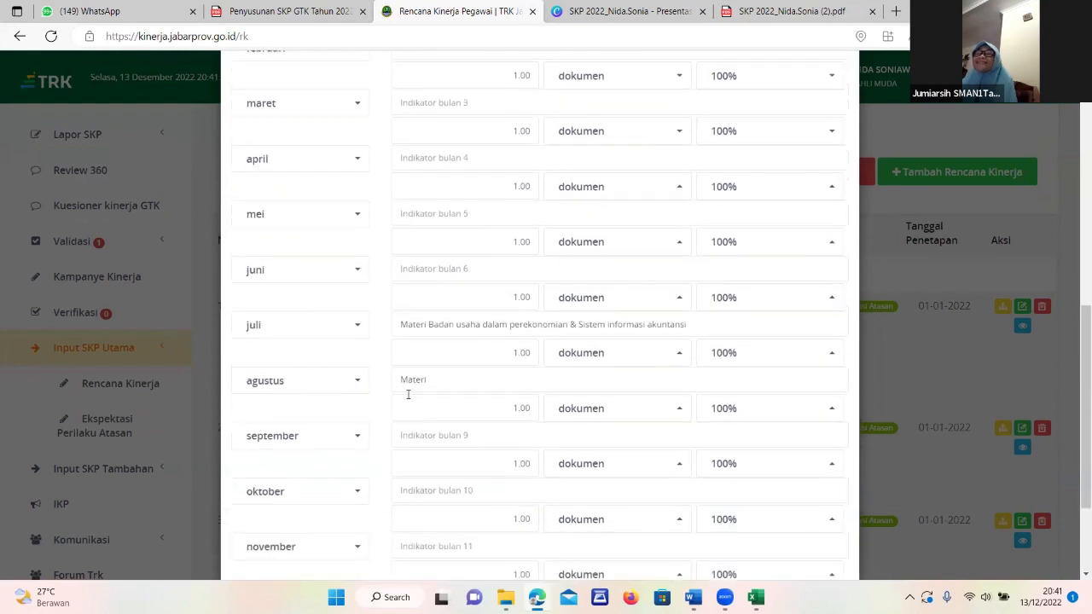
scroll(409, 395, down, 6)
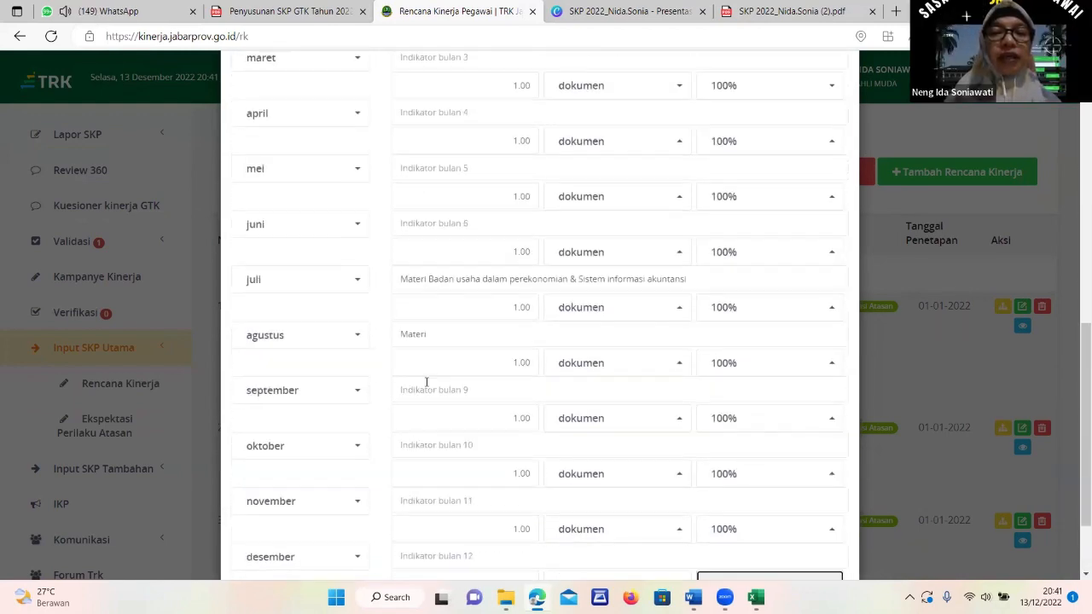
Check the example monthly plan (Rencana Kinerja Bulanan / Rencana Aksi) on page 7 of the SKP 2022 PDF guide.
click(766, 22)
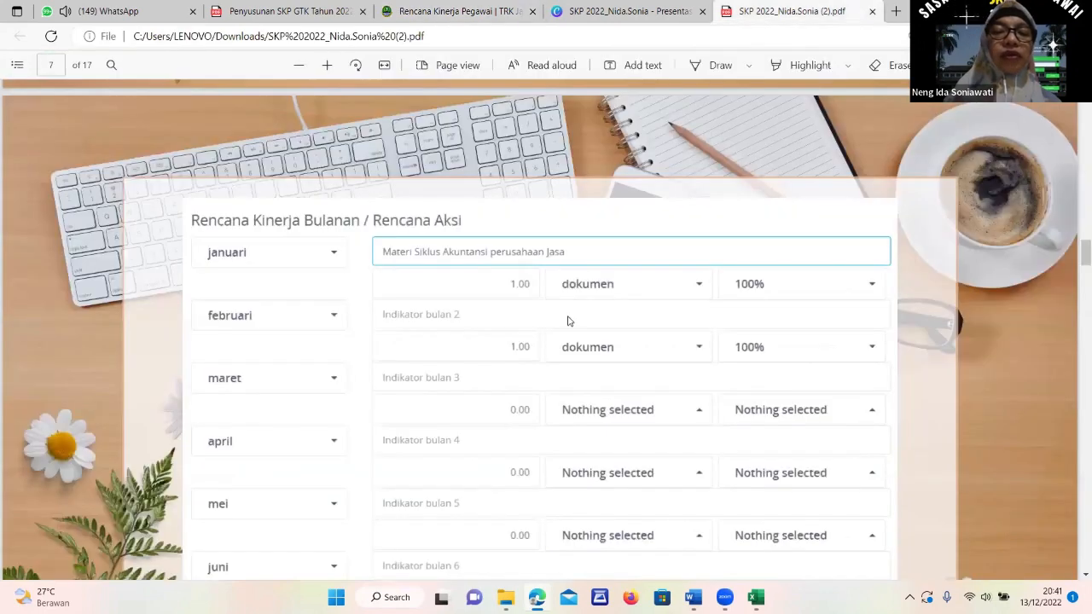
scroll(570, 320, down, 3)
scroll(567, 340, up, 1)
scroll(566, 340, up, 2)
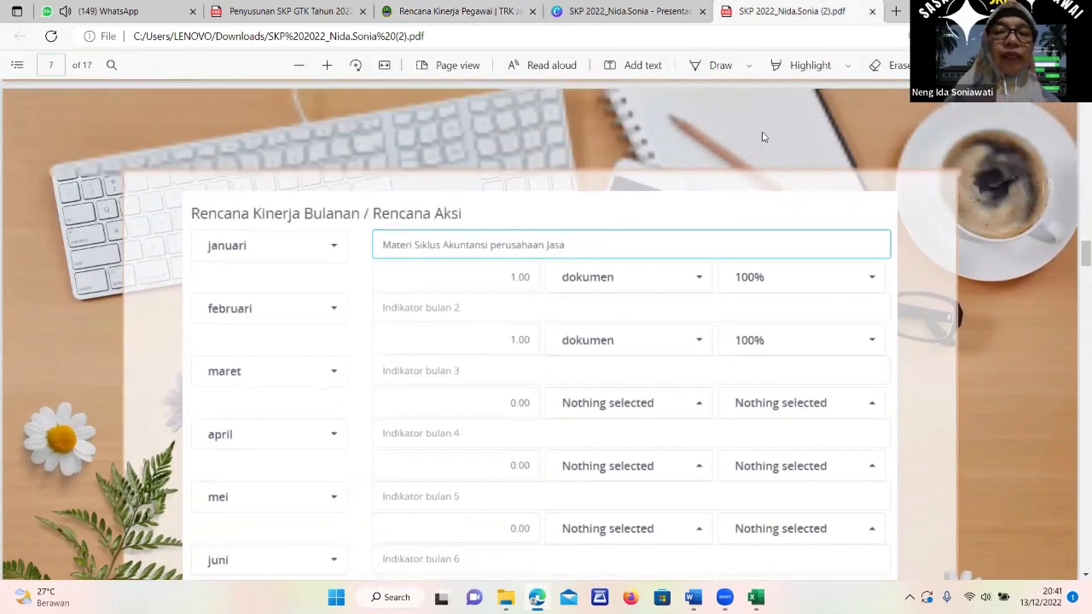
Return to the TRK site and cancel the open performance plan form without saving its monthly entries.
click(439, 14)
scroll(572, 309, down, 1)
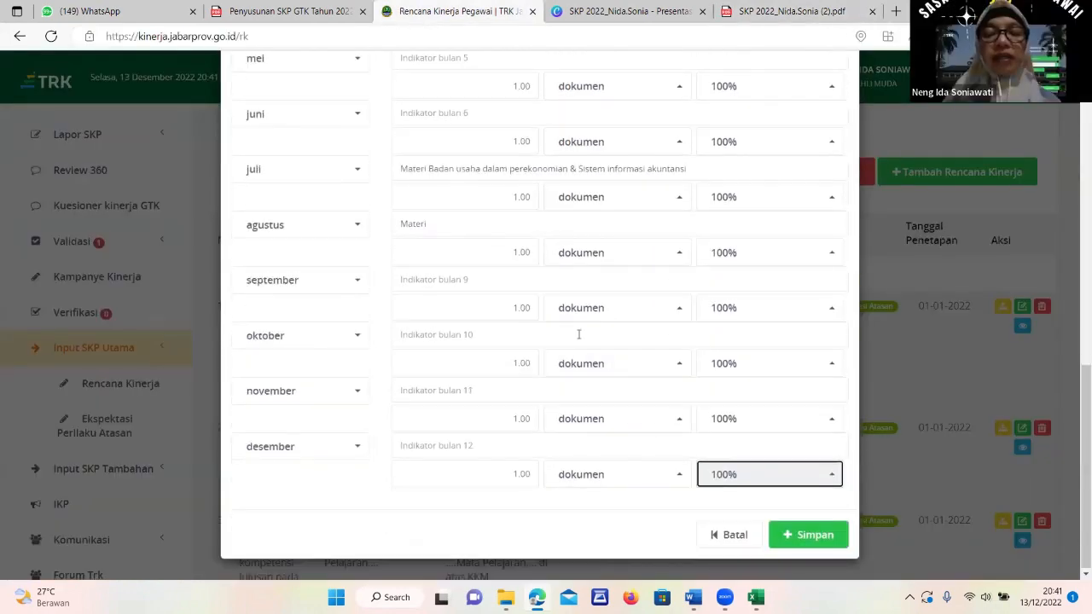
click(732, 536)
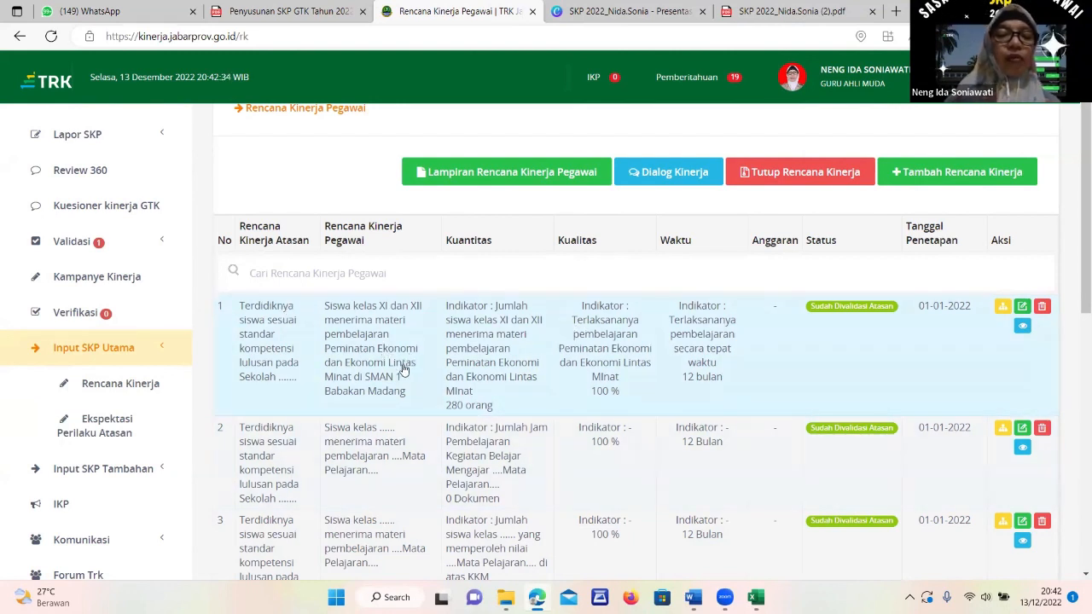
Review the entries in the Rencana Kinerja Pegawai list from the first row to the last.
scroll(404, 369, down, 2)
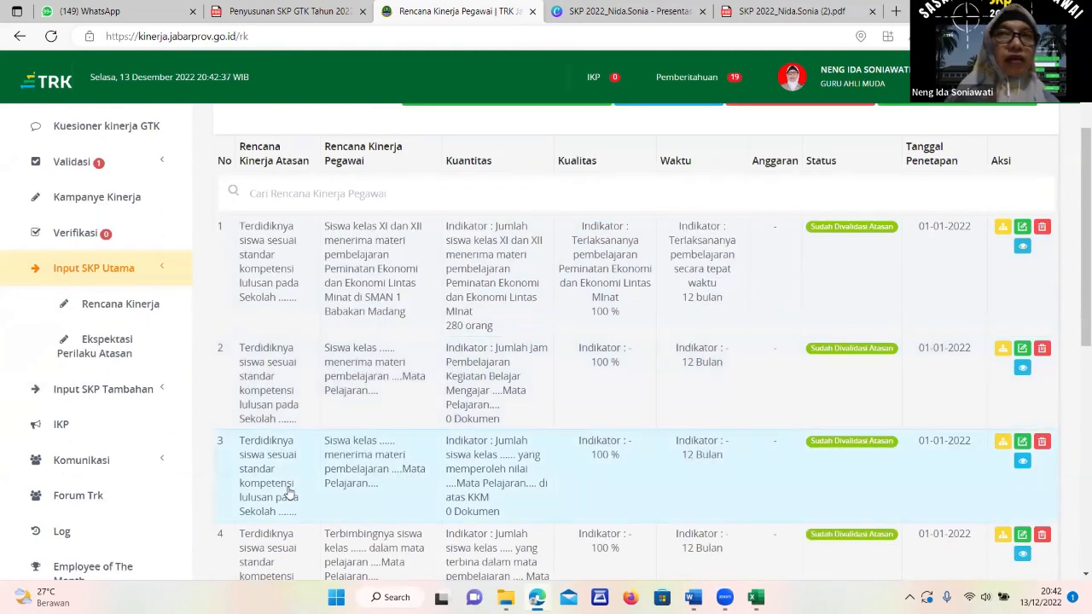
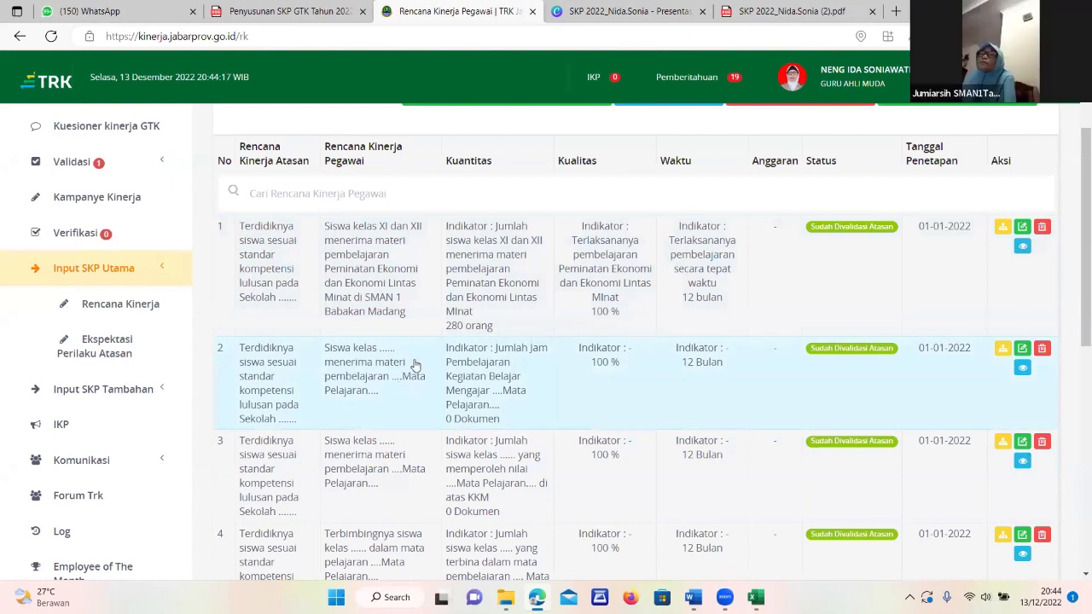
scroll(345, 397, down, 1)
scroll(348, 402, down, 1)
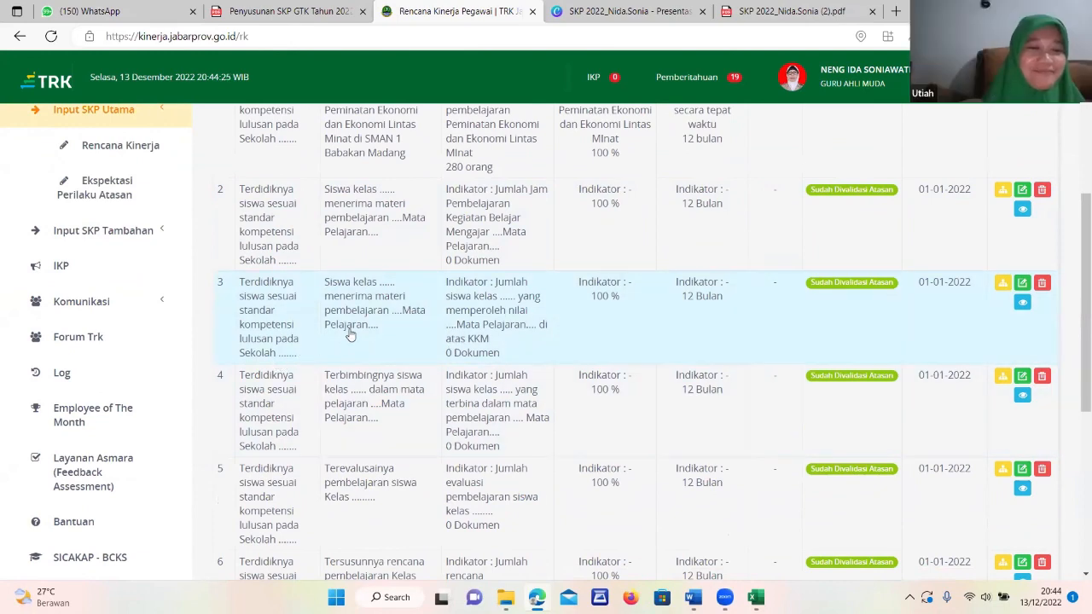
scroll(350, 335, down, 1)
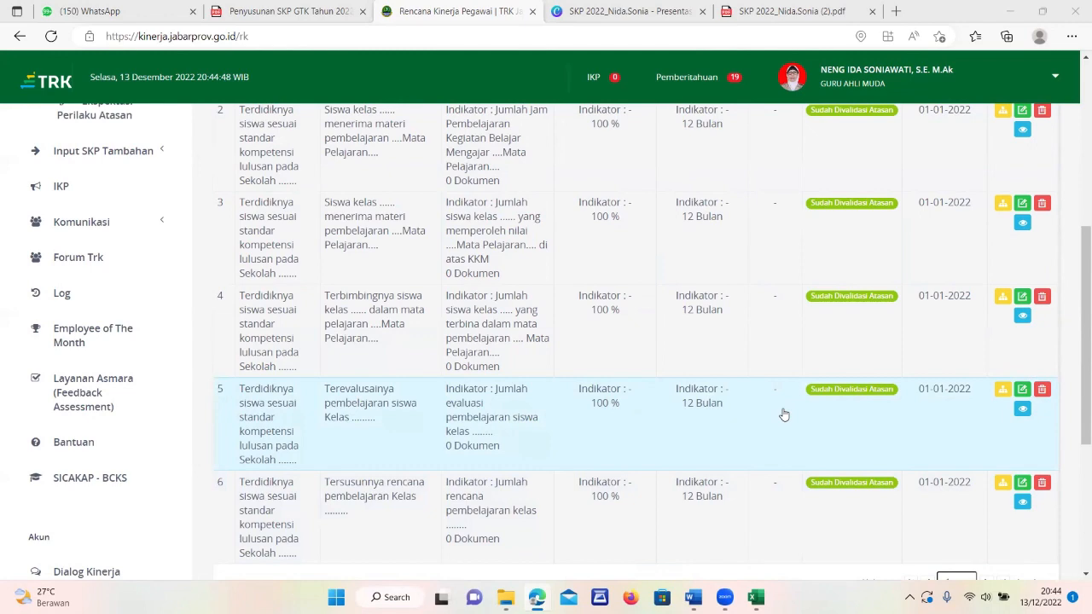
scroll(324, 369, up, 2)
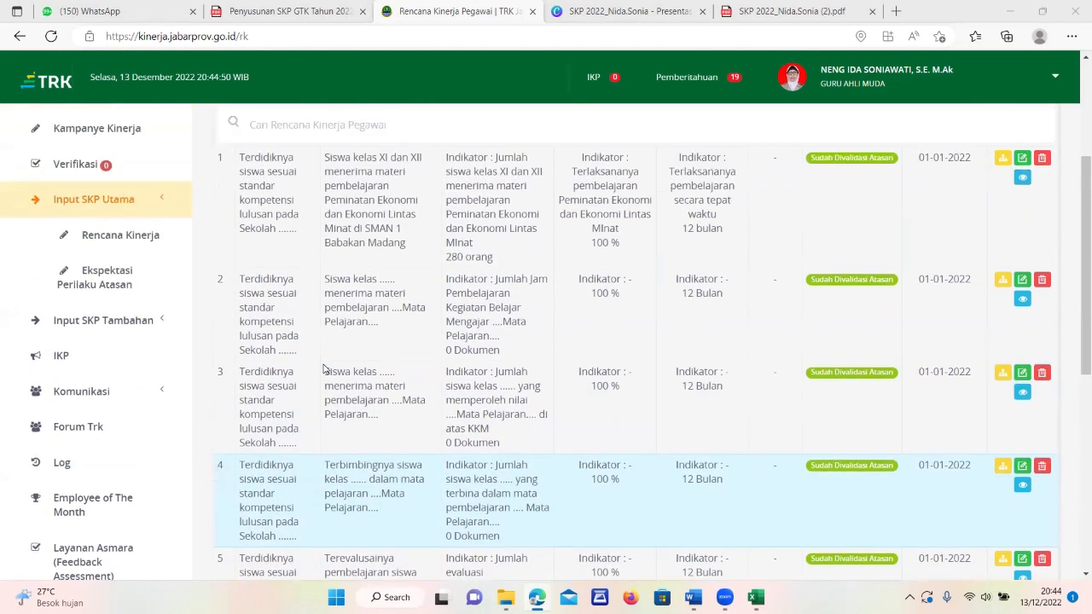
scroll(323, 370, up, 2)
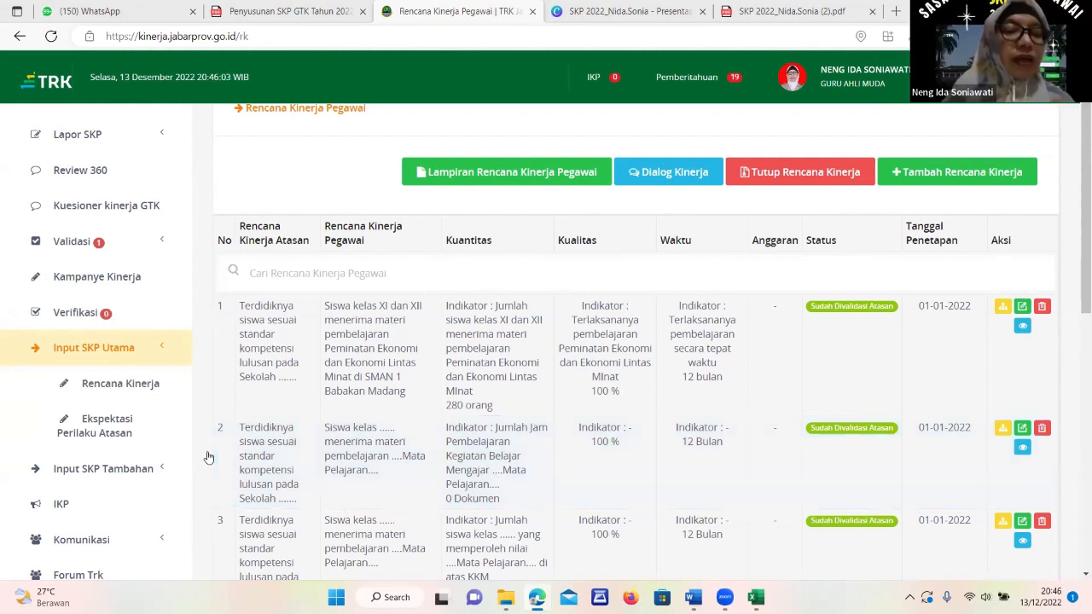
scroll(362, 385, down, 1)
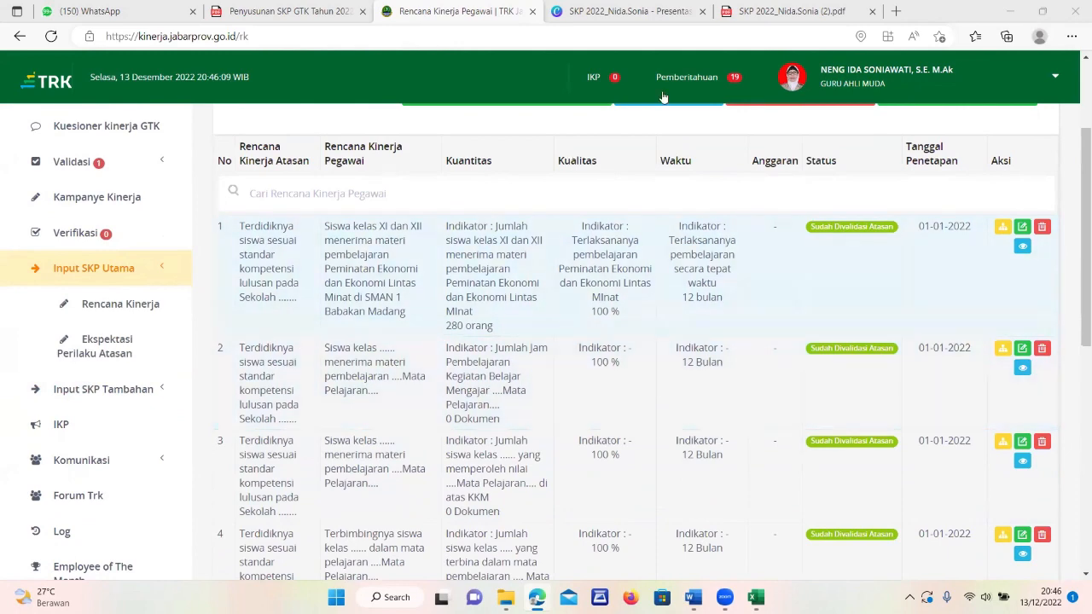
Look through the opening pages of the SKP 2022 PDF guide to see which performance plans are numbered 1 to 4.
click(773, 11)
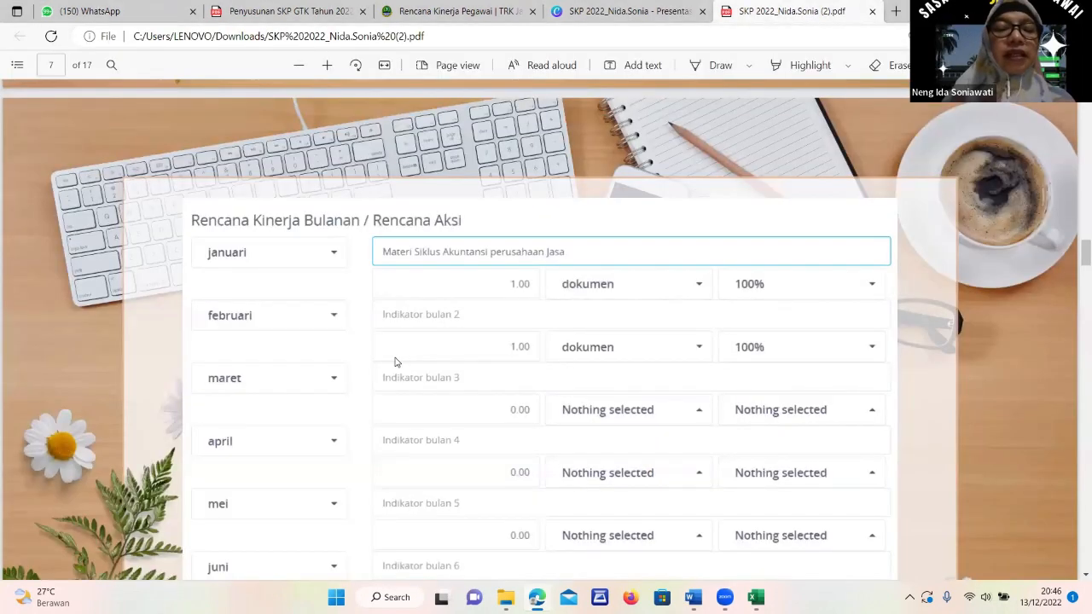
scroll(395, 359, down, 3)
scroll(394, 359, up, 15)
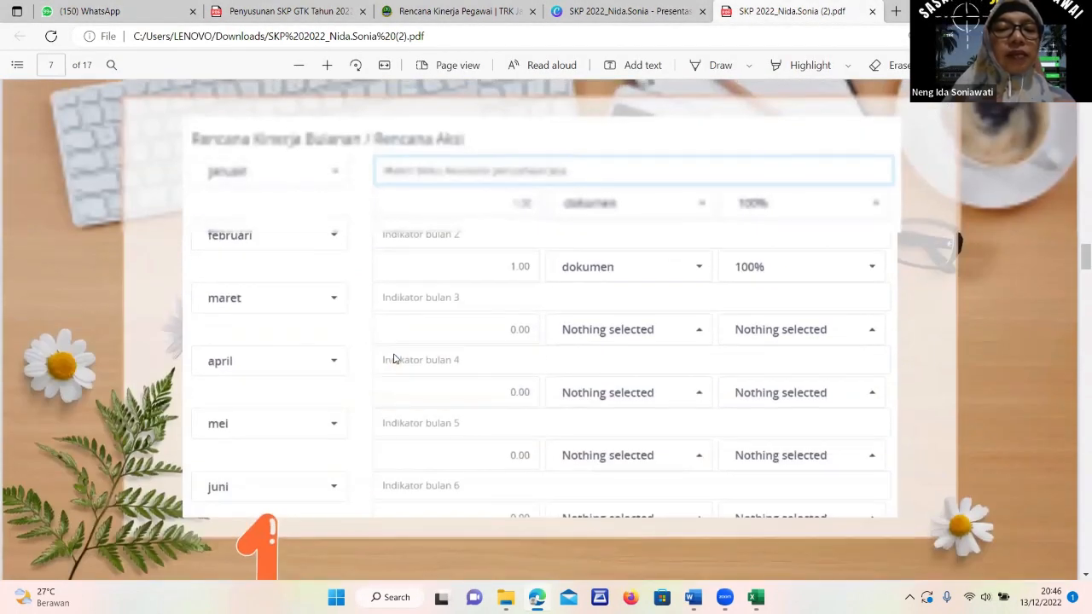
scroll(394, 358, up, 15)
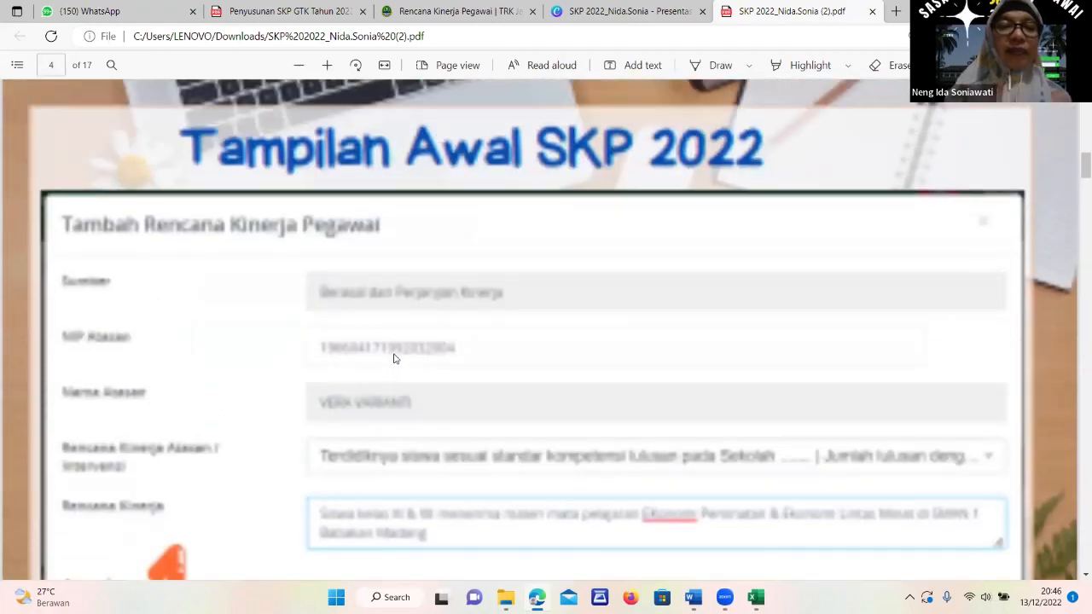
scroll(394, 358, up, 10)
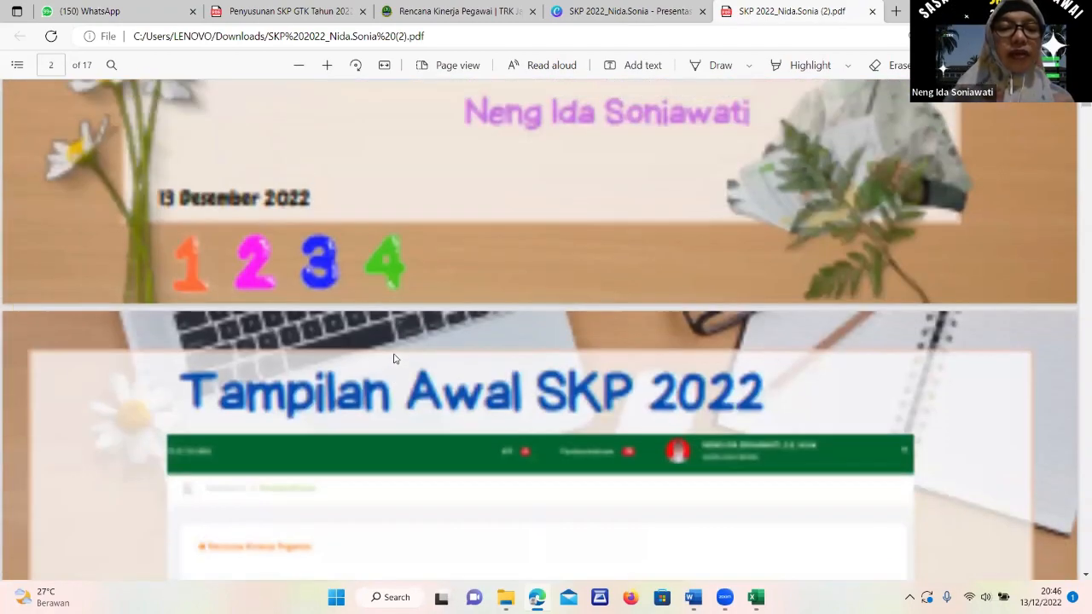
scroll(341, 361, up, 2)
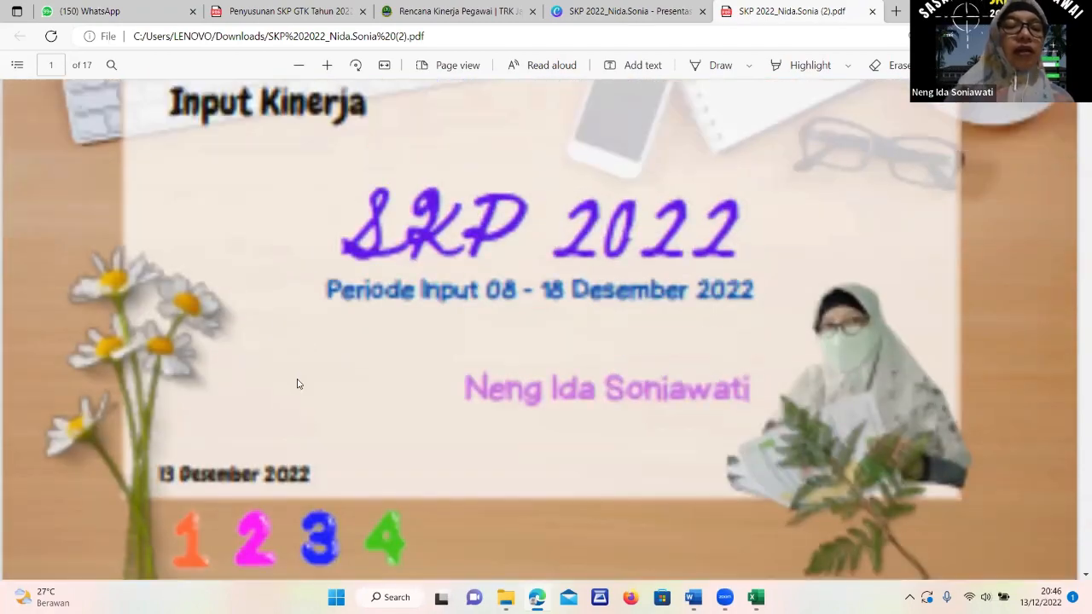
scroll(303, 384, down, 5)
scroll(308, 394, down, 5)
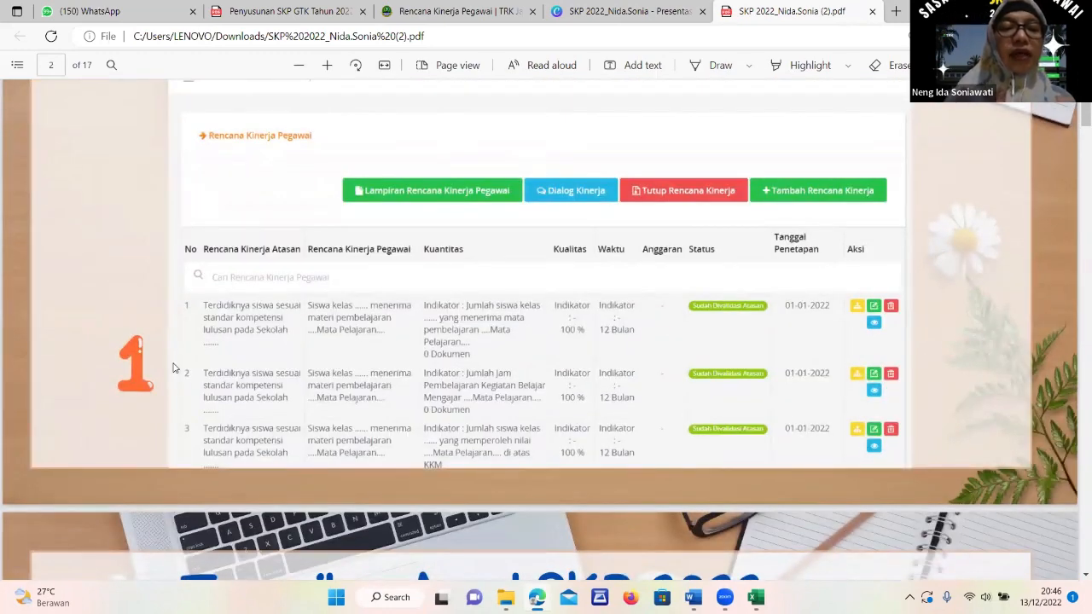
scroll(281, 348, down, 3)
scroll(307, 350, down, 2)
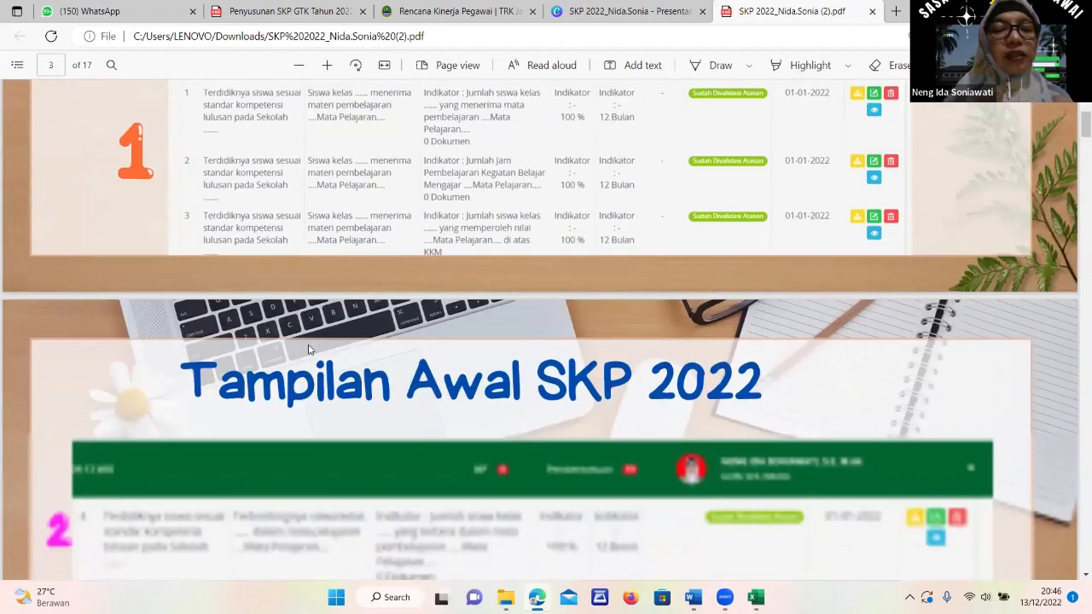
scroll(312, 351, down, 4)
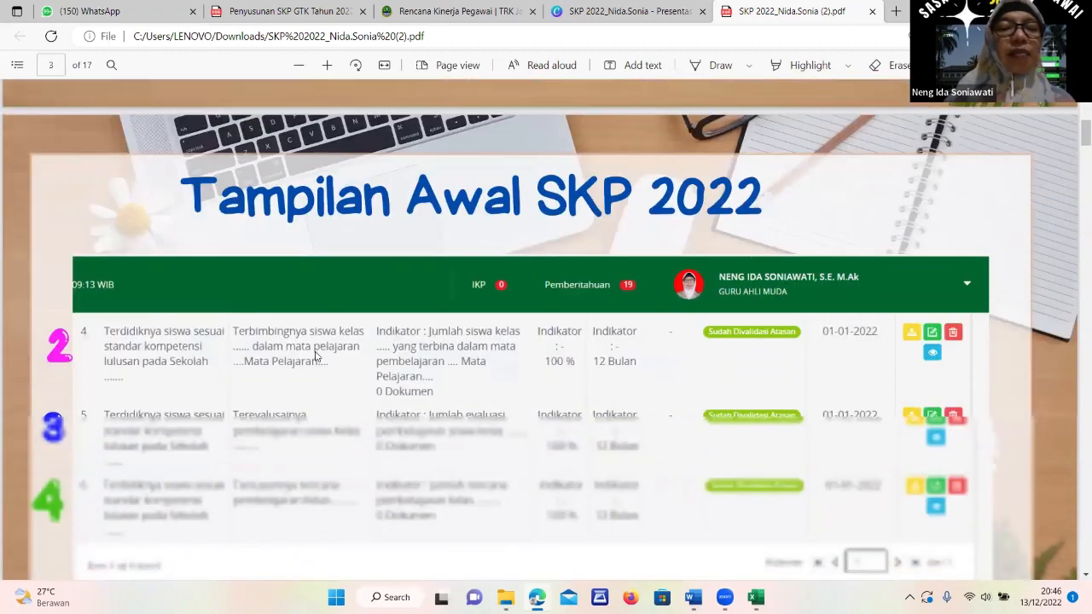
Open performance plan number 4 (Terbimbingnya siswa kelas) for editing in the TRK list.
click(441, 12)
scroll(274, 388, down, 1)
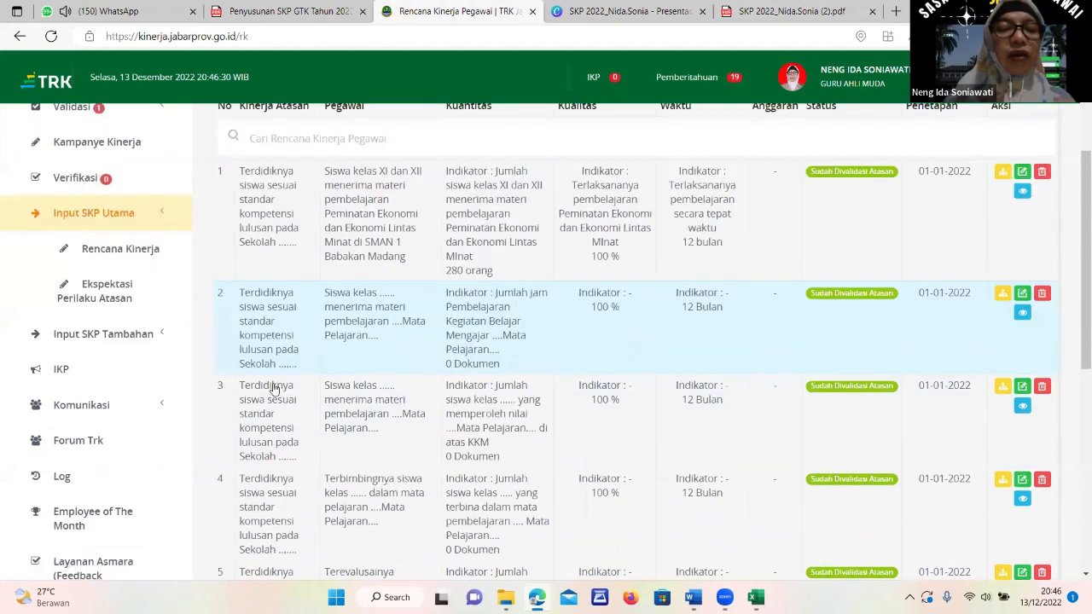
scroll(274, 388, down, 1)
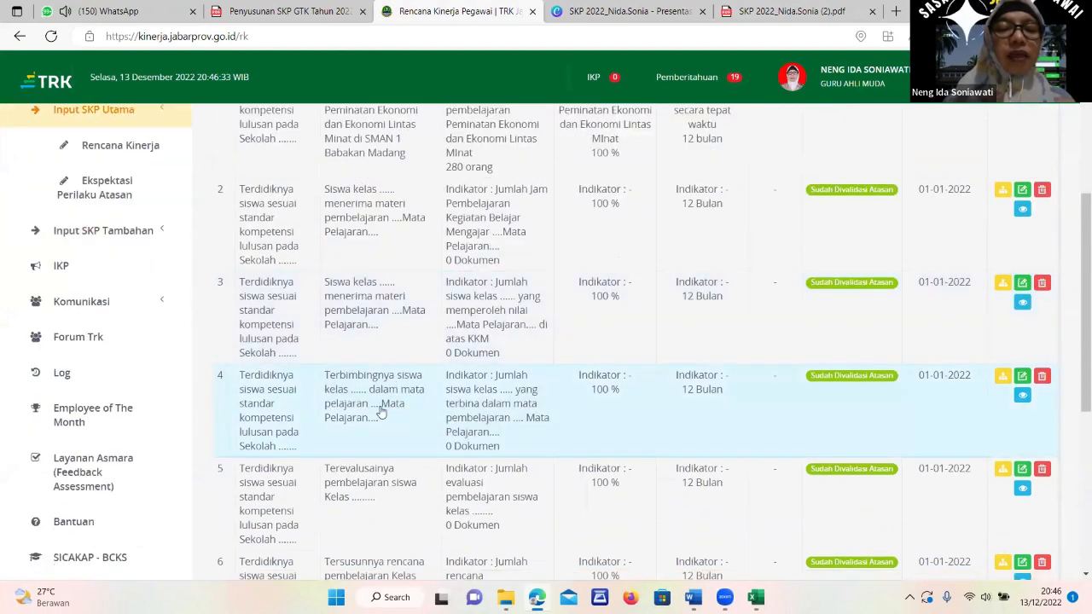
click(1021, 378)
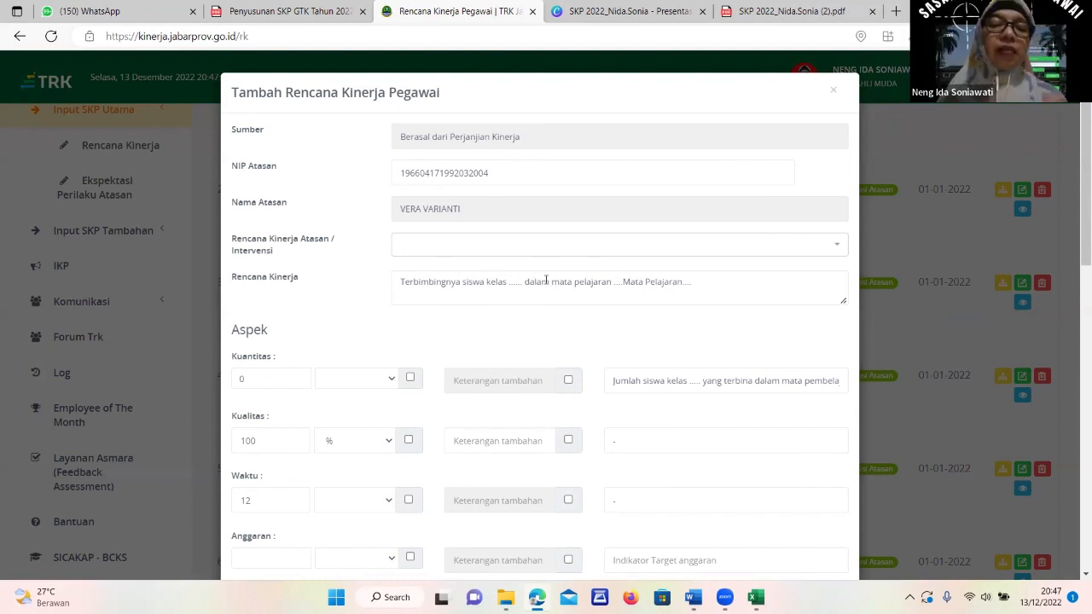
Consult the filled-in example of the Terbimbingnya siswa plan on page 10 of the SKP 2022 PDF guide.
click(780, 14)
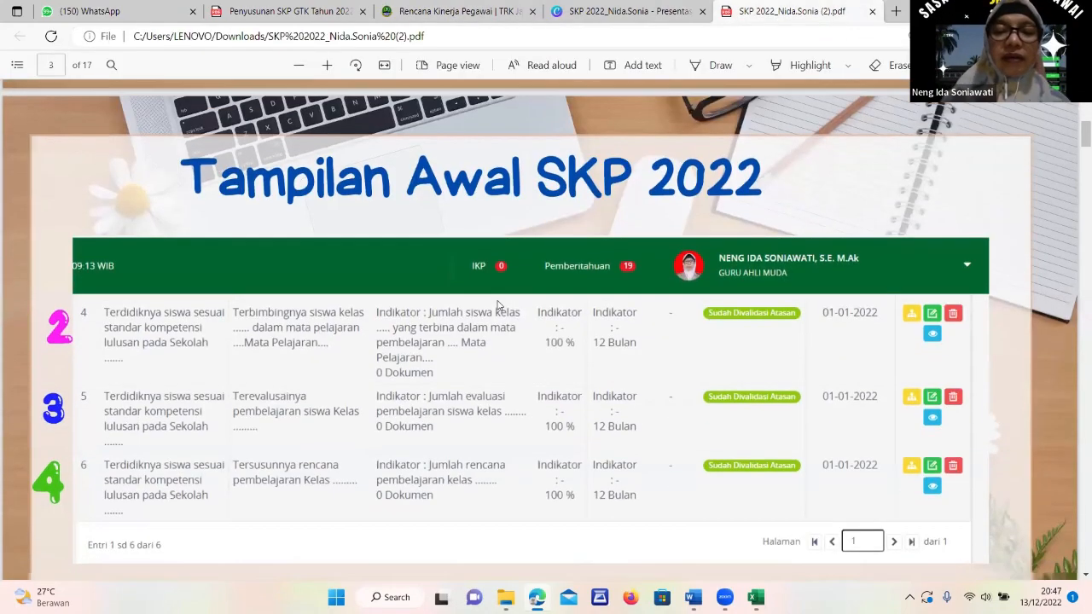
scroll(499, 320, down, 10)
scroll(497, 300, down, 10)
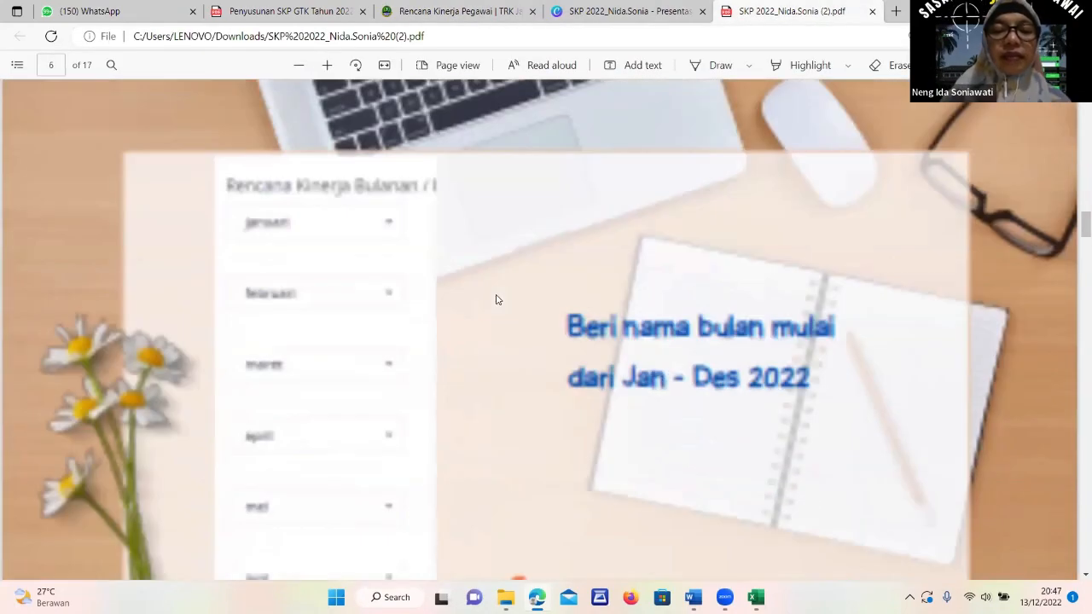
scroll(497, 300, down, 10)
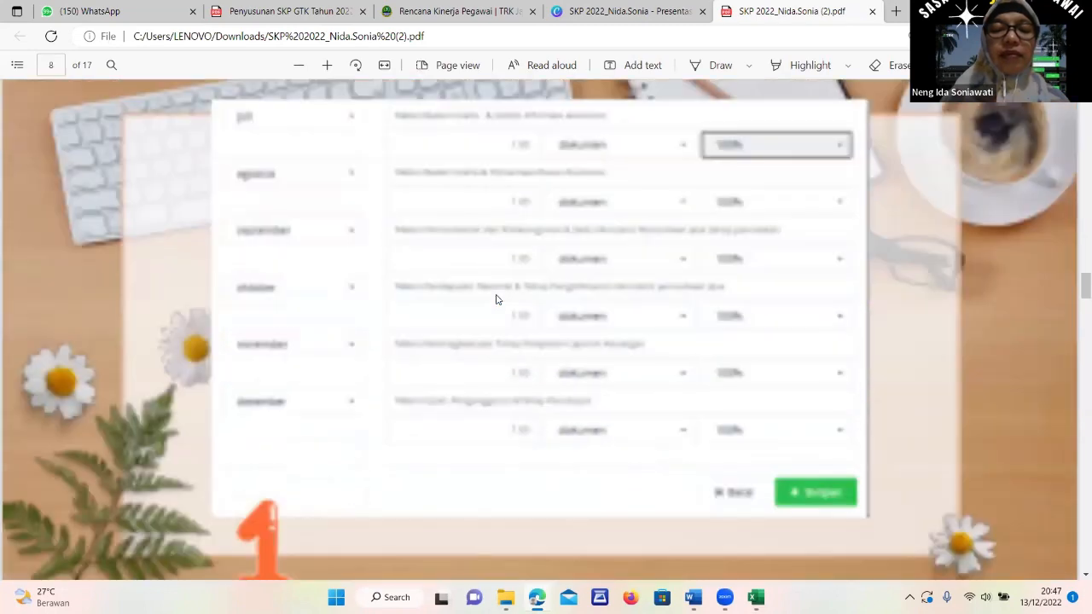
scroll(426, 282, down, 1)
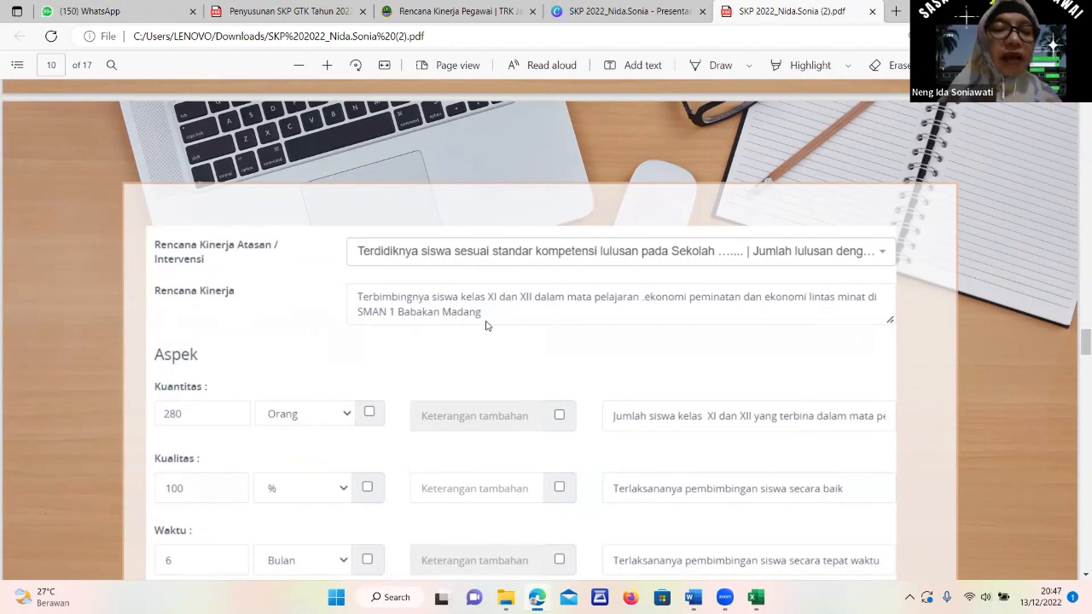
Back in the plan form, insert "XI dan XII" after "Terbimbingnya siswa kelas" in the Rencana Kinerja text.
click(432, 13)
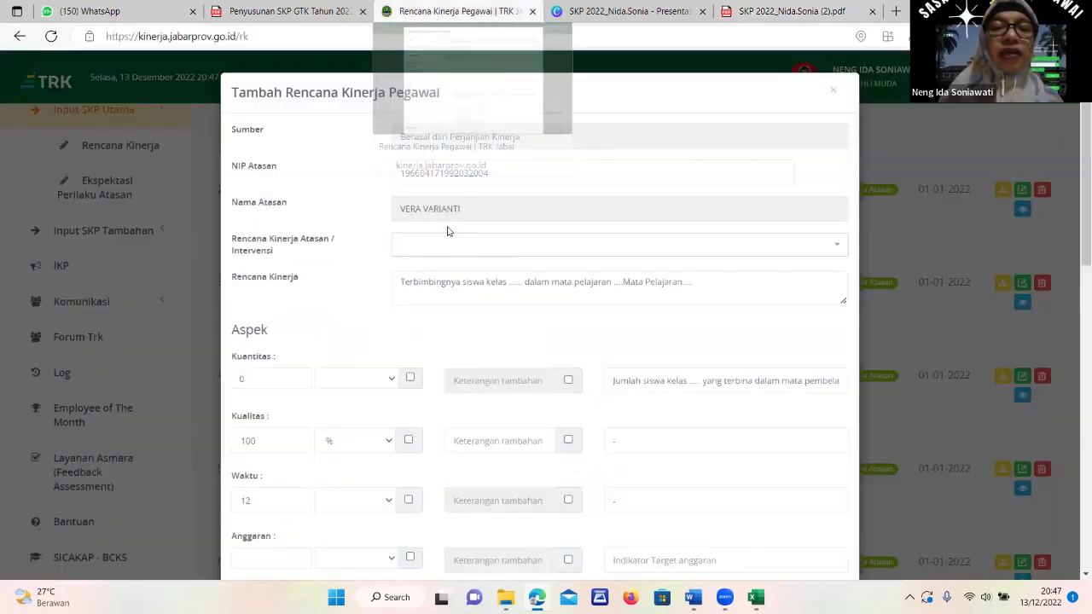
click(509, 282)
text(XI dan)
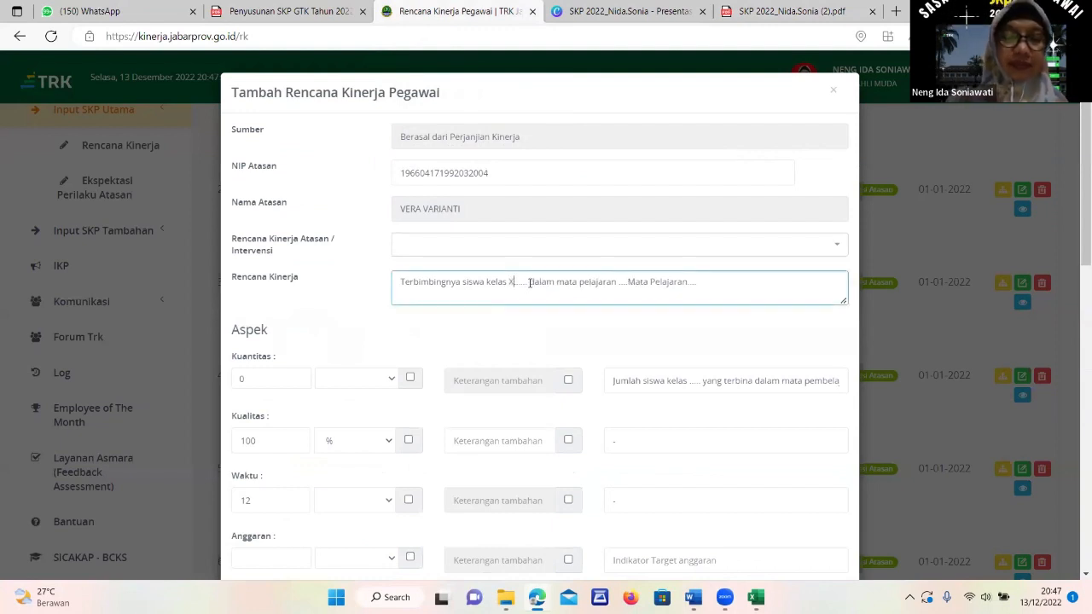
text( XII)
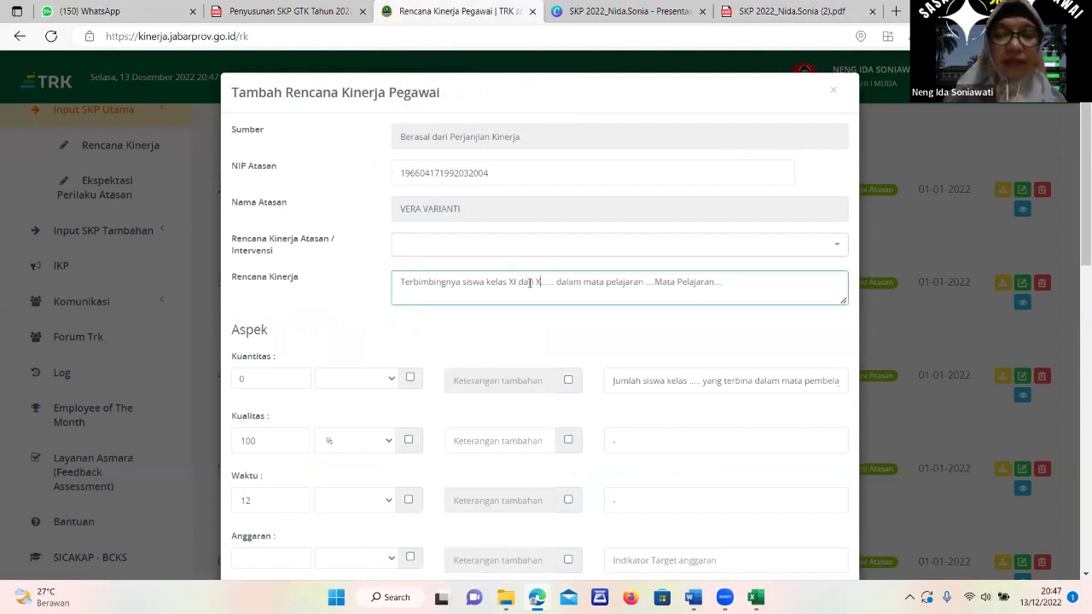
Remove the placeholder dots and the words "dalam mata pelajaran" between "XII" and "Mata Pelajaran" in the Rencana Kinerja text.
key(Delete)
key(Delete)
key(Delete)
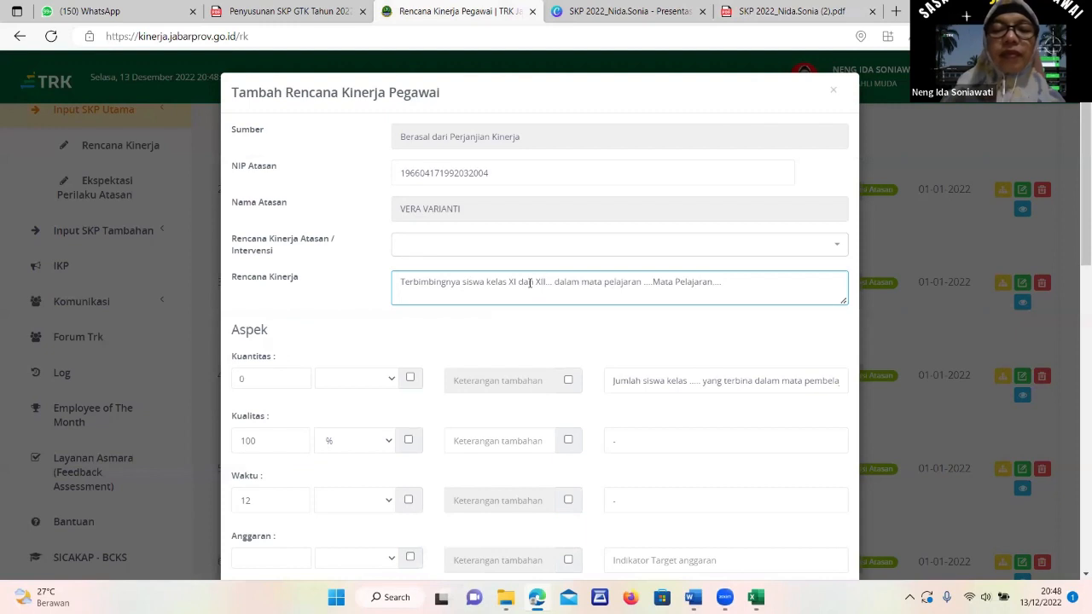
key(Delete)
key(Delete)
key(Delete)
key(Delete)
key(Delete)
key(Delete)
key(Delete)
key(Delete)
key(Delete)
key(Delete)
key(Delete)
key(Delete)
key(Delete)
key(Delete)
key(Delete)
key(Delete)
key(Delete)
key(Delete)
key(Delete)
key(Delete)
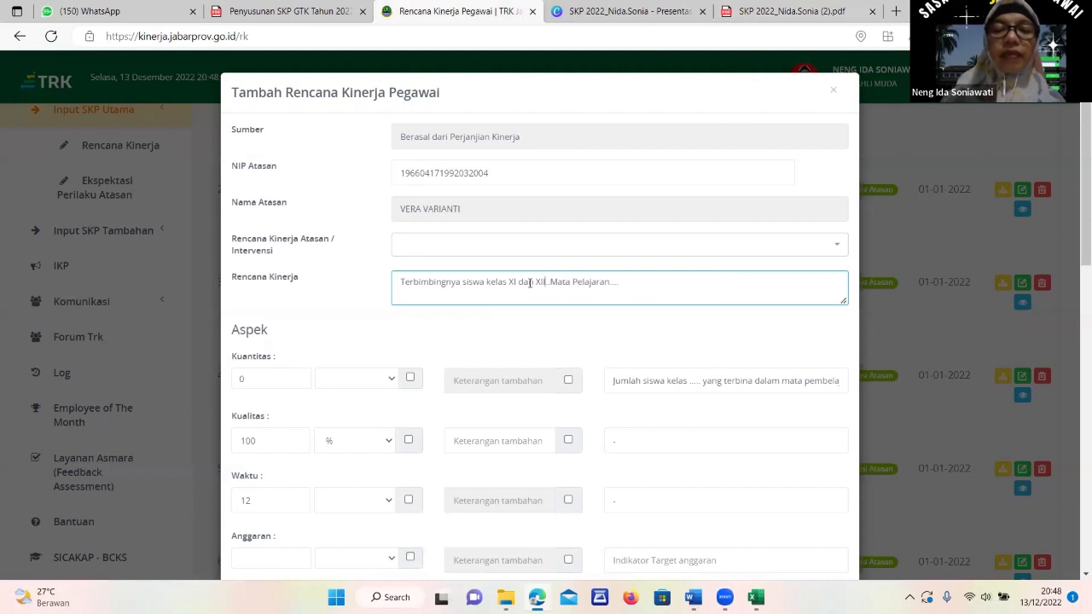
key(Delete)
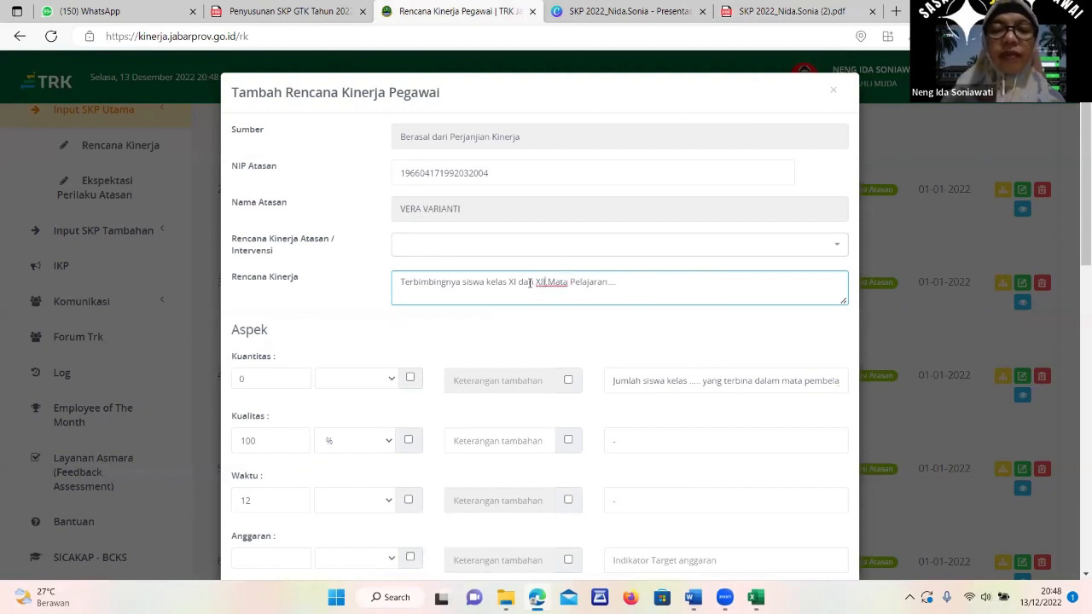
key(Delete)
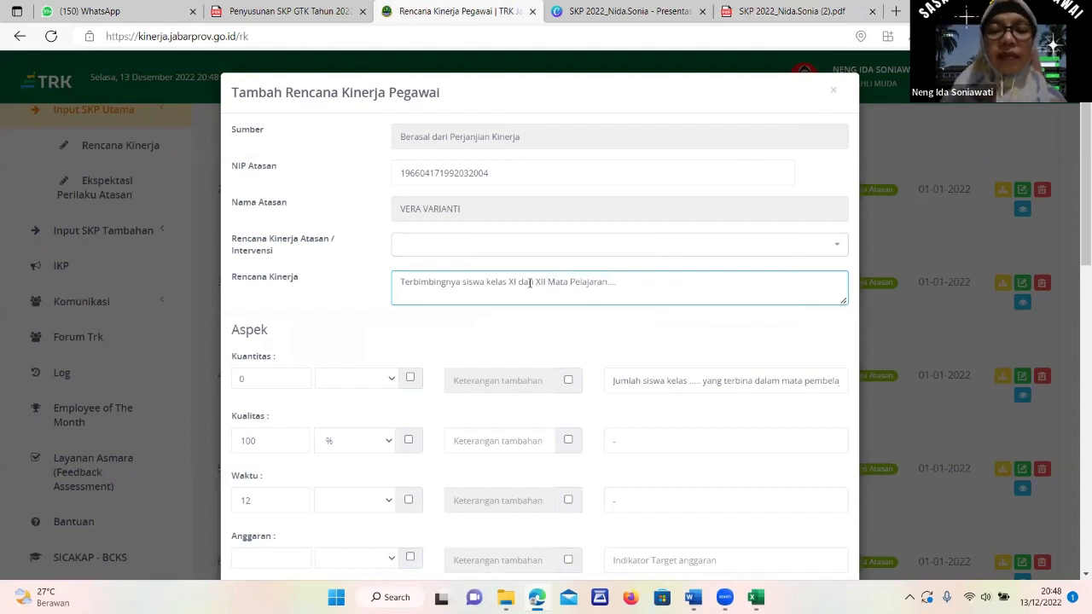
Insert "peminatan ekomi pem" between "Mata Pelajaran" and the placeholder dots in the Rencana Kinerja text.
text(ekopnomi)
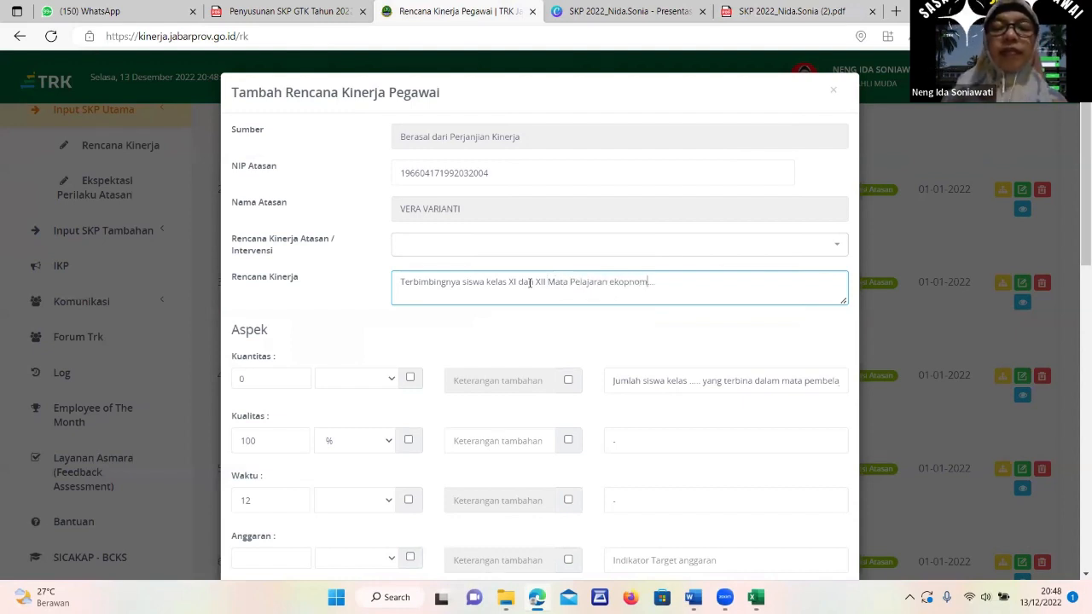
key(BackSpace)
key(BackSpace)
key(BackSpace)
key(BackSpace)
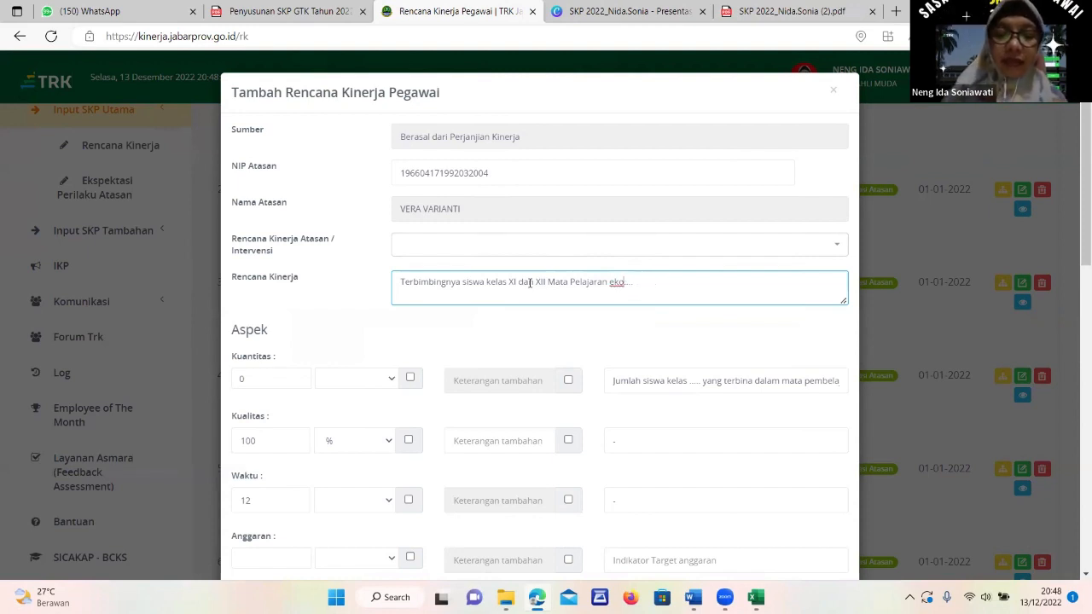
text(mi linta)
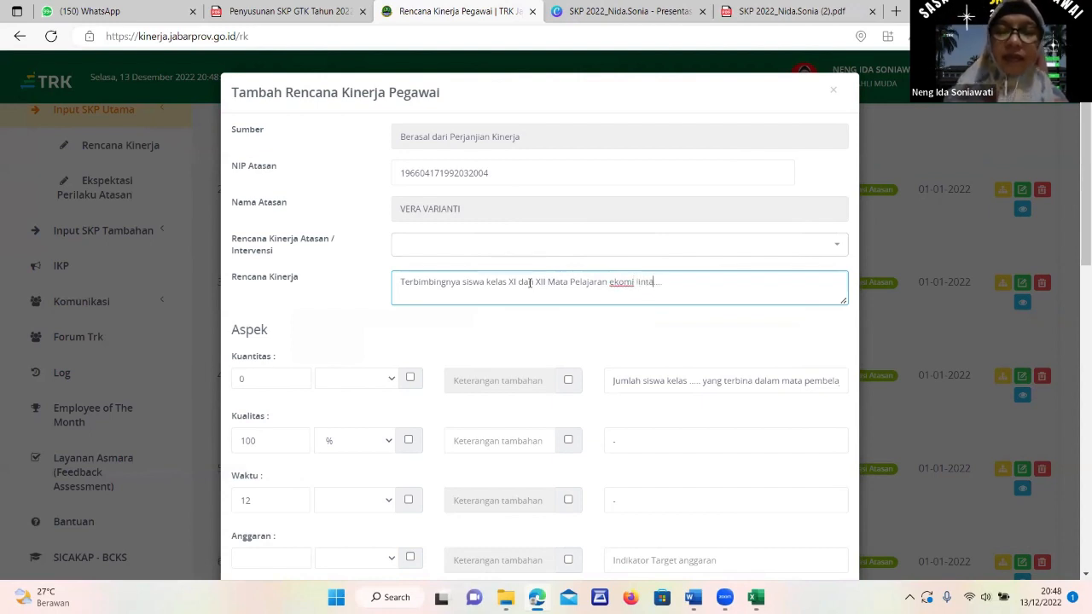
key(BackSpace)
key(BackSpace)
text(pem)
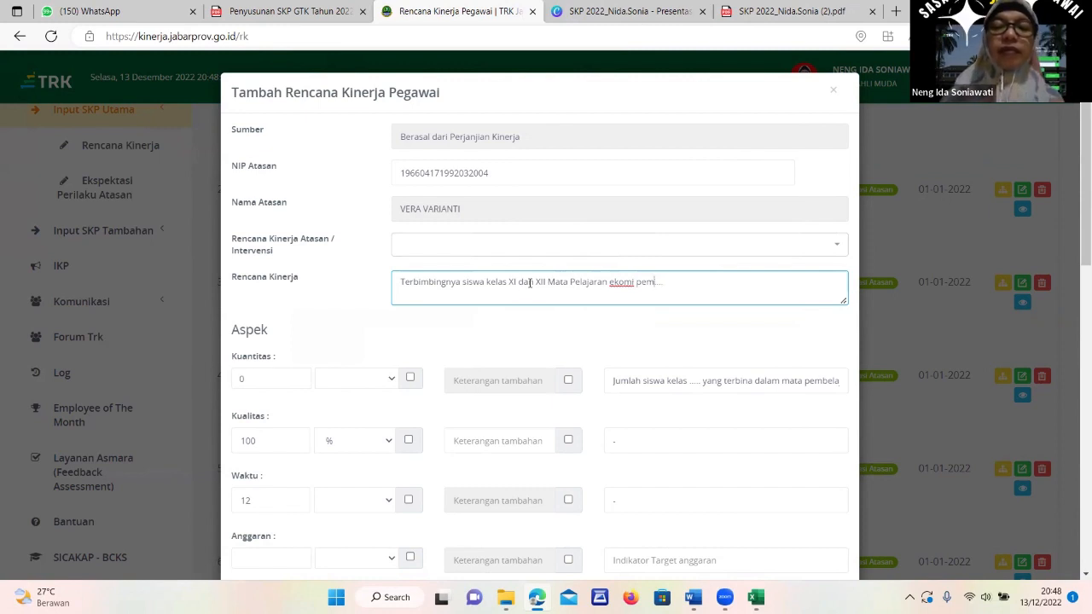
click(611, 281)
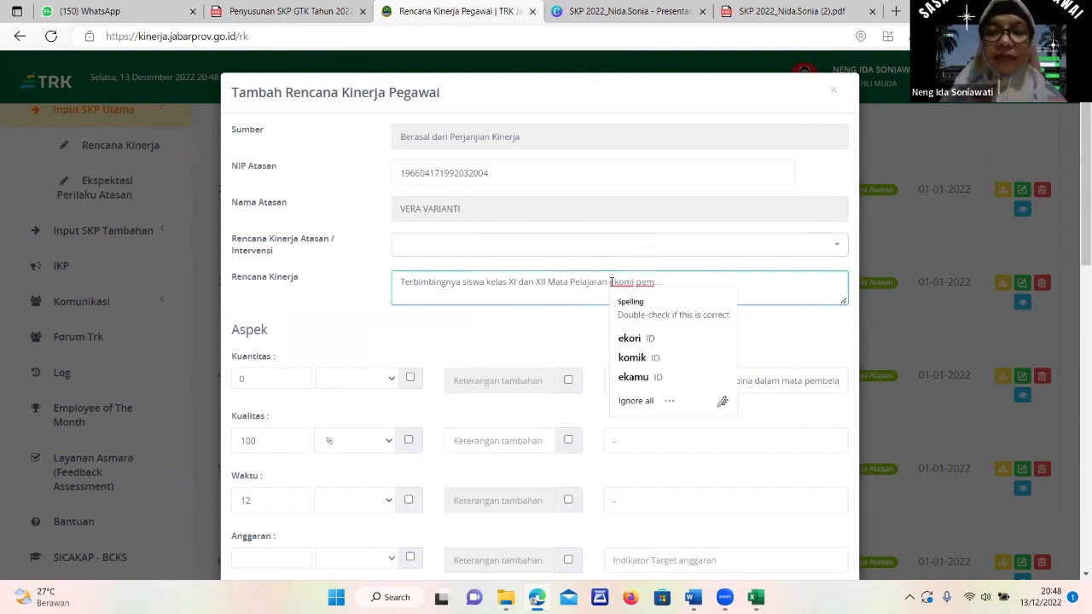
text(Peminata)
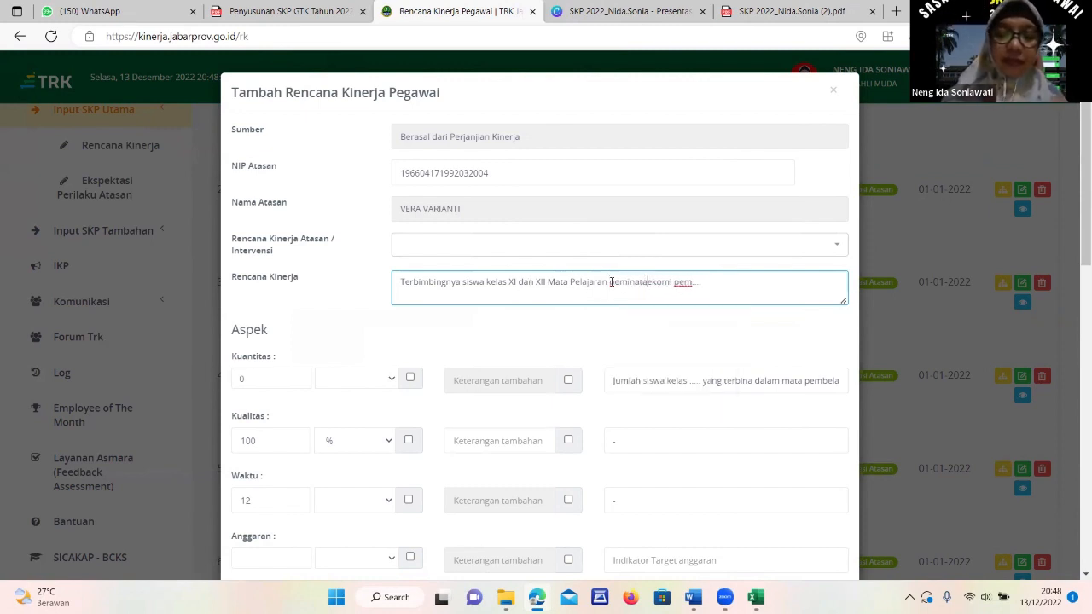
text(n)
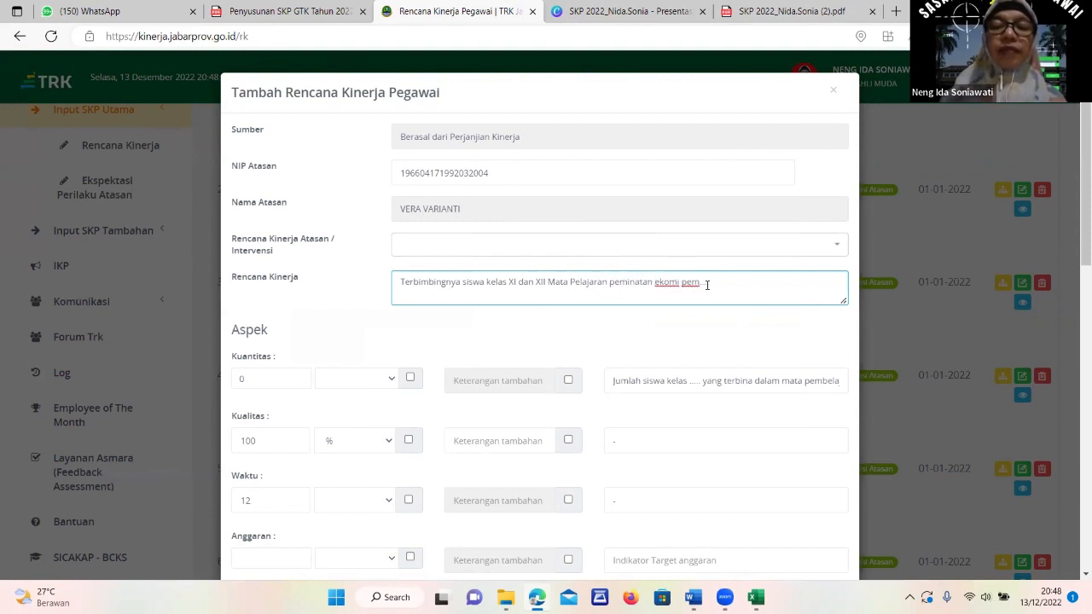
Replace the Rencana Kinerja ending after "peminatan eko" so it reads "ekonomi 7ad peminatan ekonomi di SMAN 1 Babakan Madang.".
drag(707, 285, 670, 288)
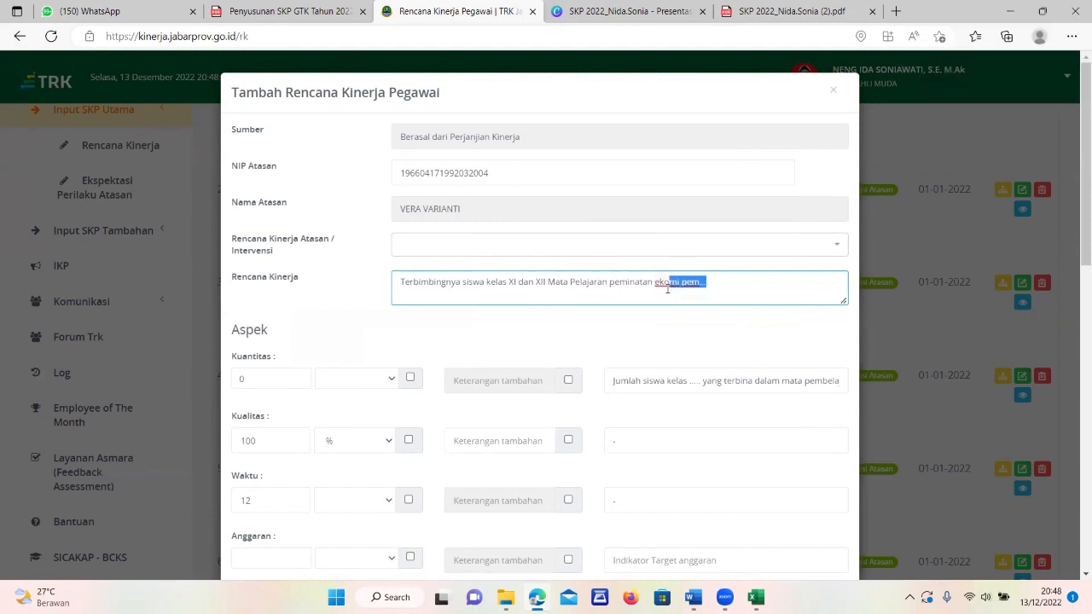
text(nomi 7ad peminatan eko)
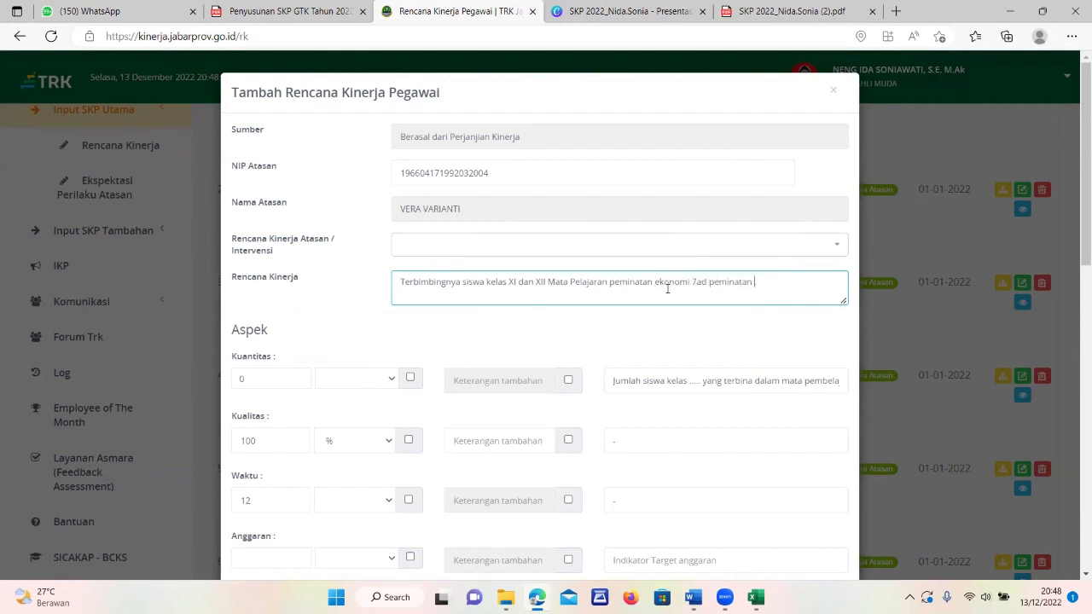
text(nomi di)
text(SMAN 1 Babakan Madang.)
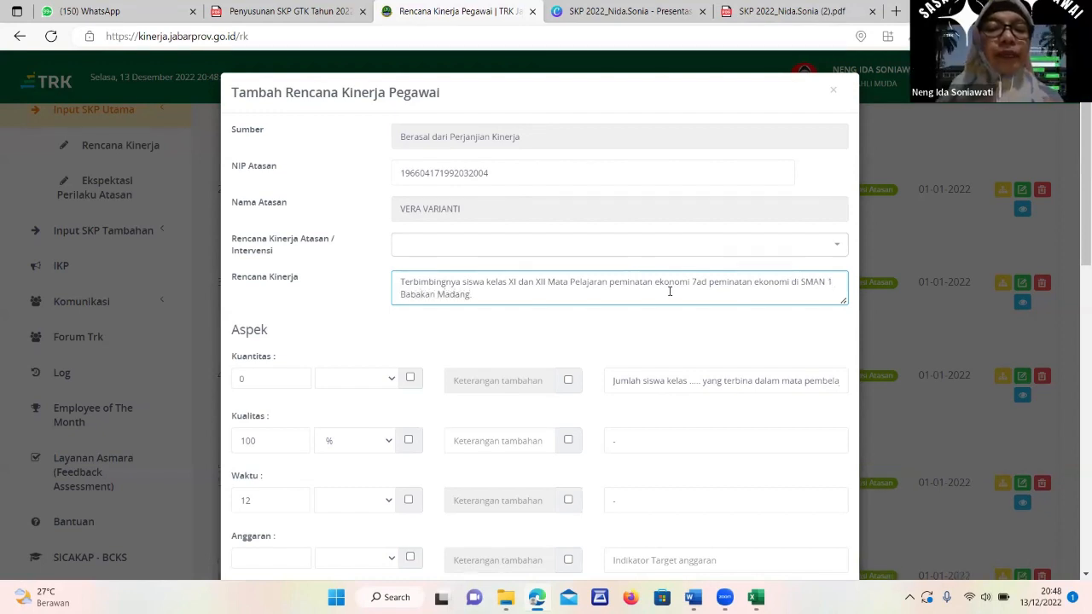
key(BackSpace)
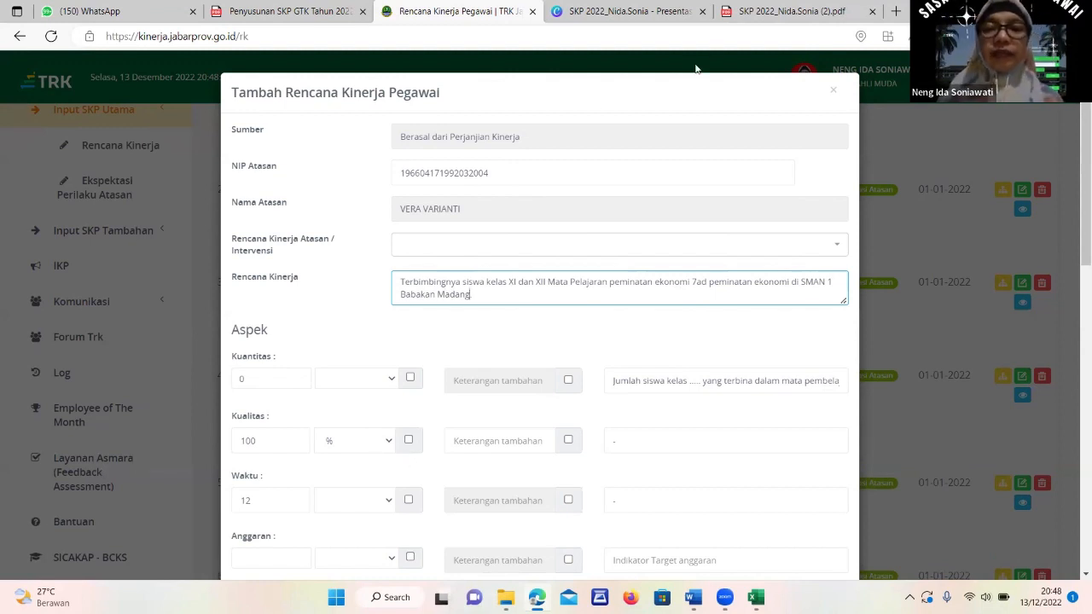
Consult the example on page 10 of the SKP 2022 PDF guide and set the form's Kuantitas to 280 orang.
mouse_move(771, 9)
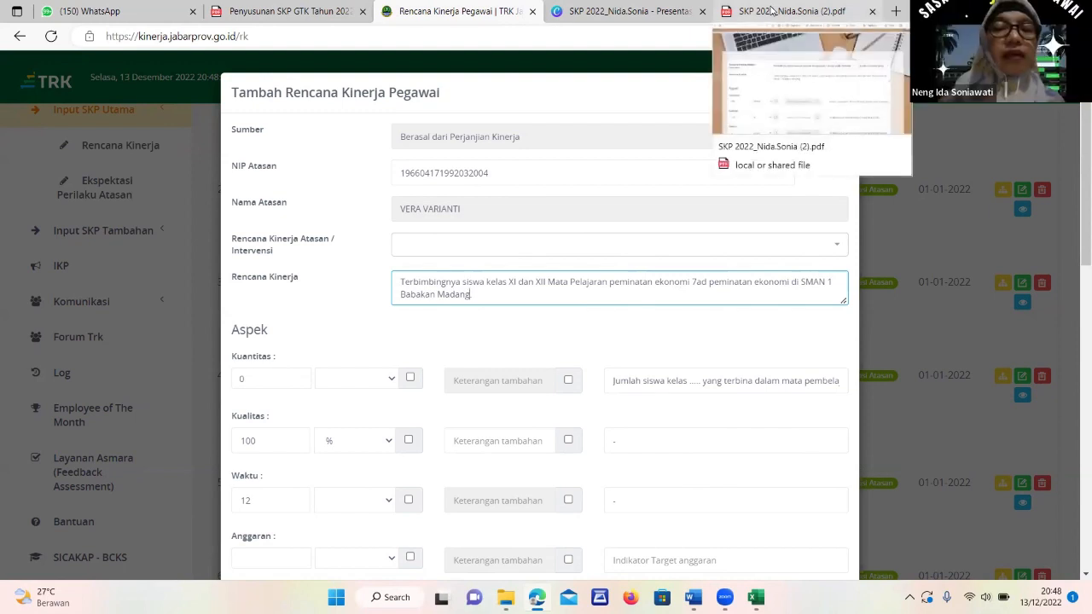
click(769, 10)
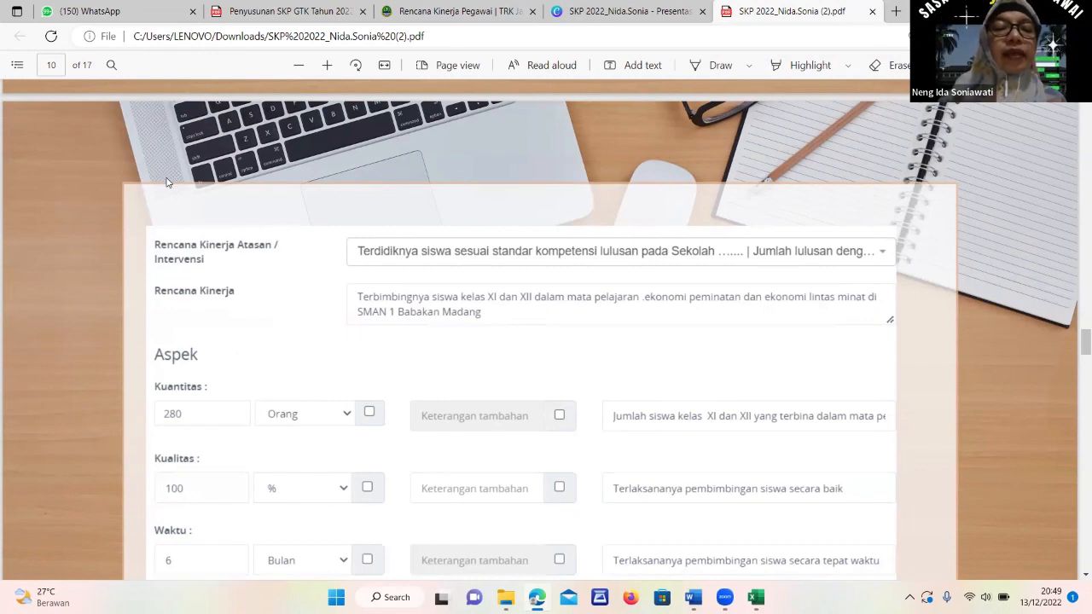
click(486, 12)
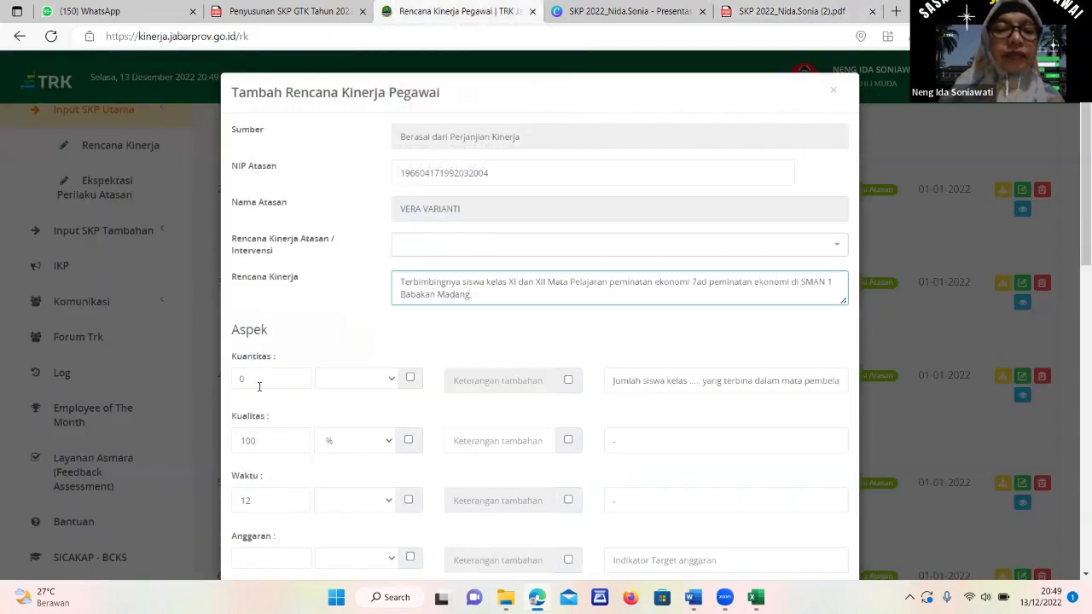
drag(260, 381, 214, 386)
text(280)
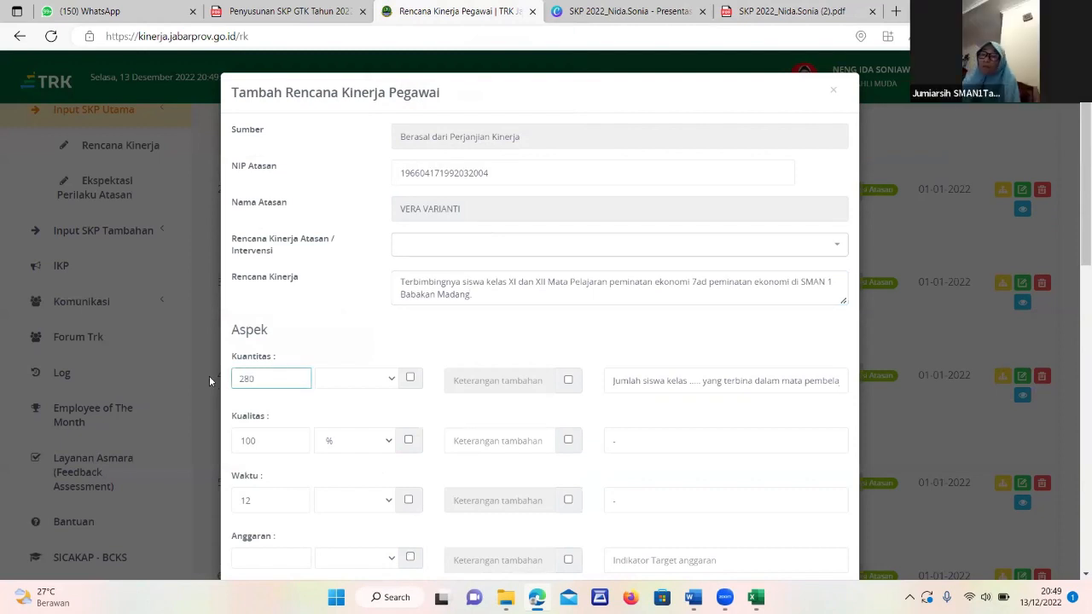
click(390, 379)
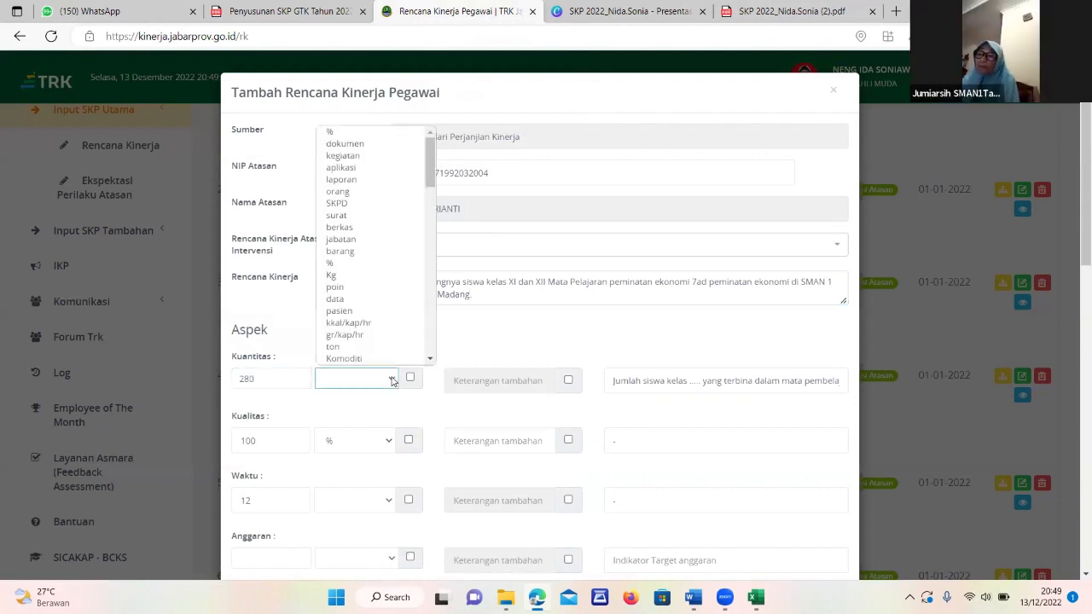
click(366, 191)
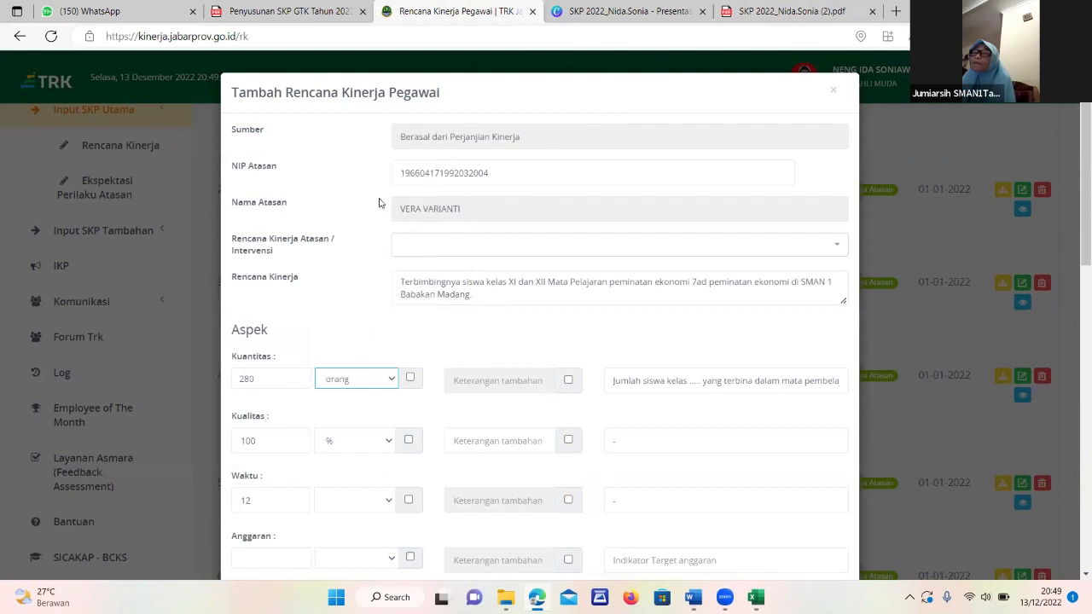
Correct "7ad" to "dan" between "ekonomi" and "peminatan ekonomi" in the Rencana Kinerja text.
click(690, 382)
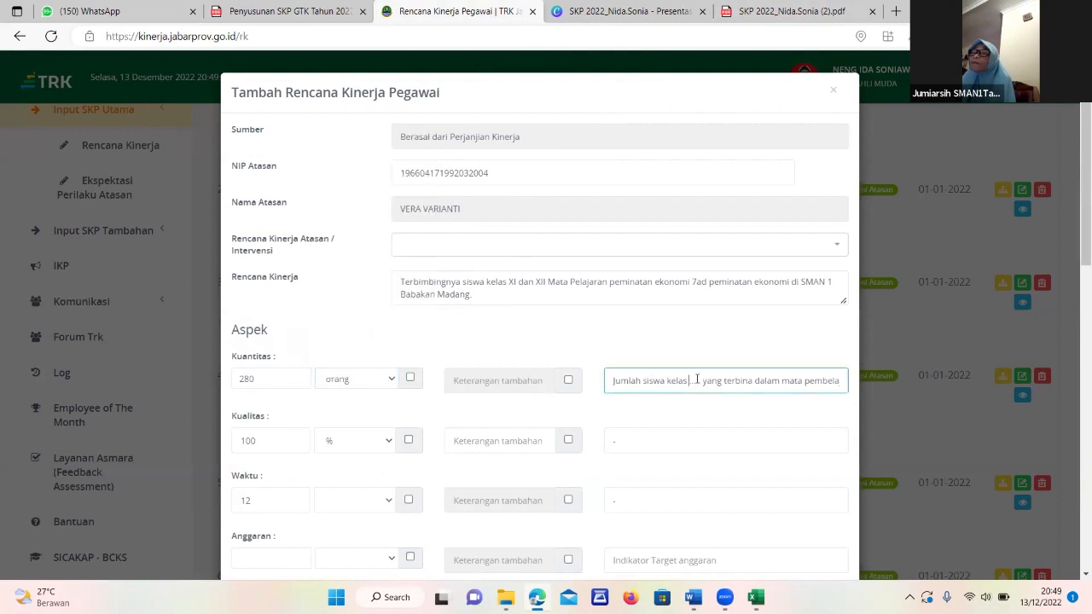
drag(509, 282, 615, 285)
click(678, 298)
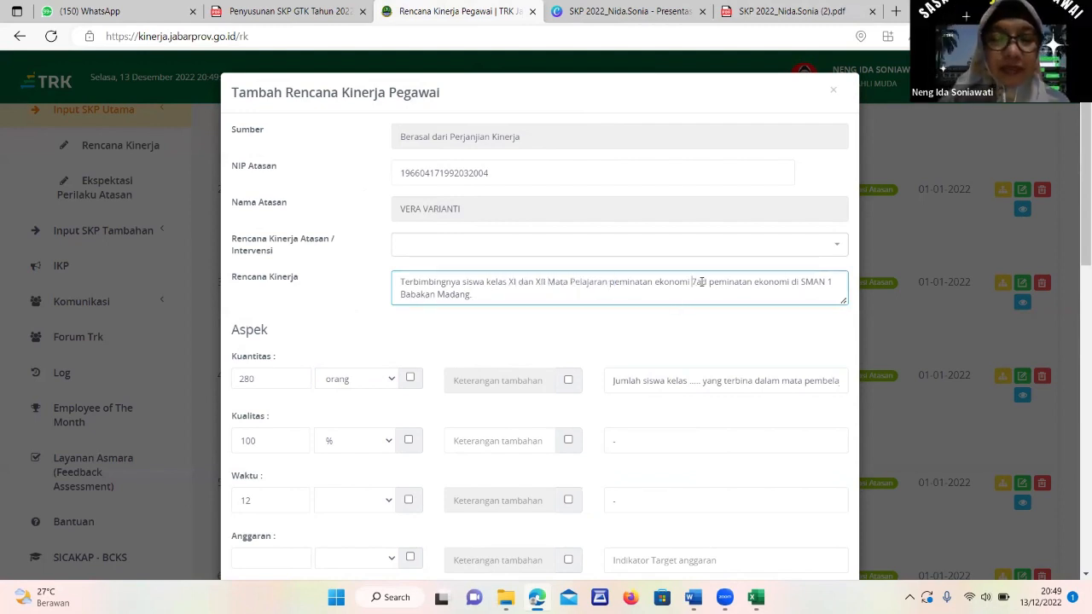
key(Delete)
text(d)
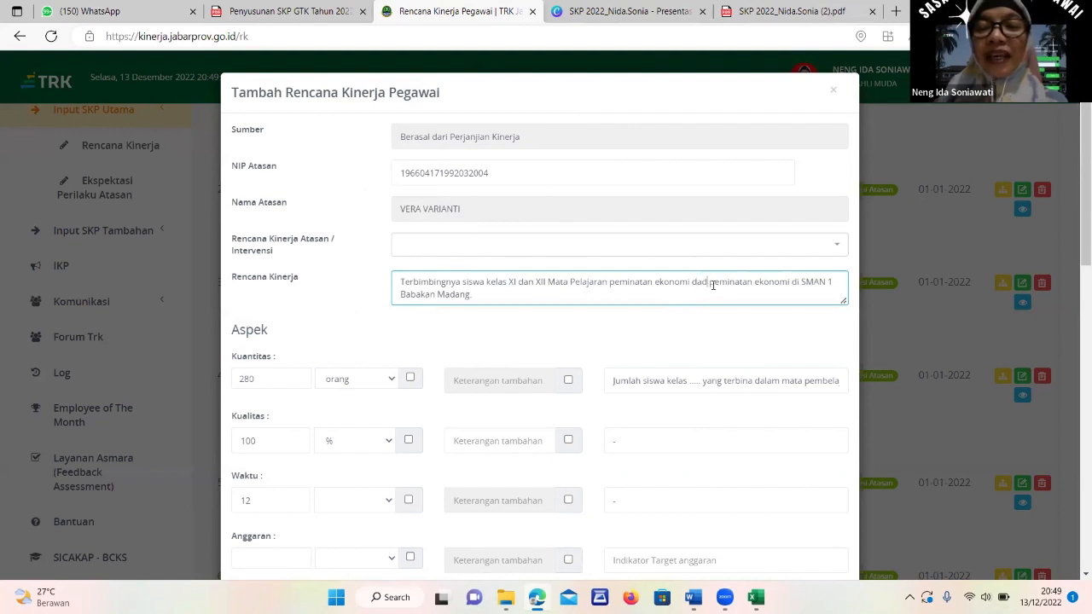
key(BackSpace)
text(ri)
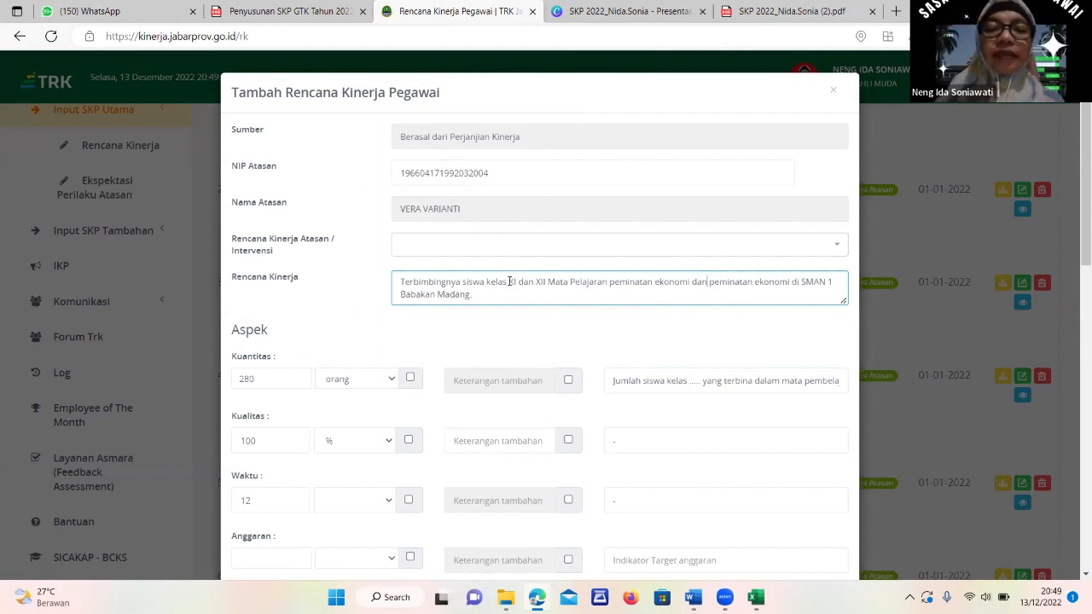
Replace everything after "Jumlah siswa kelas" in the Kuantitas indicator with "XI dan XII Mata Pelajaran peminatan ekonomi dan peminatan ekonomi" copied from Rencana Kinerja.
drag(510, 281, 783, 283)
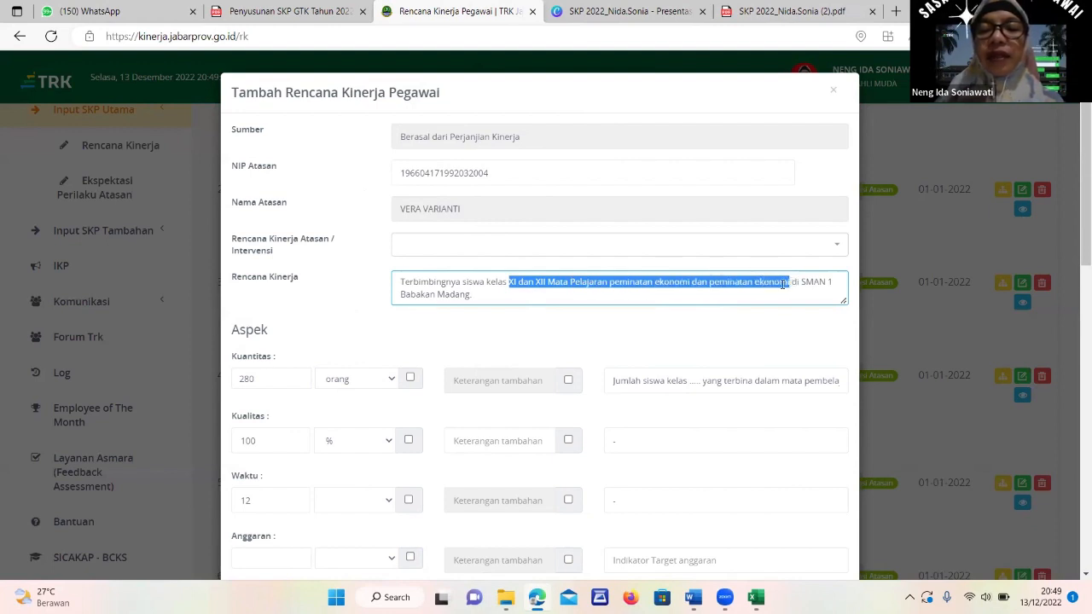
right_click(663, 282)
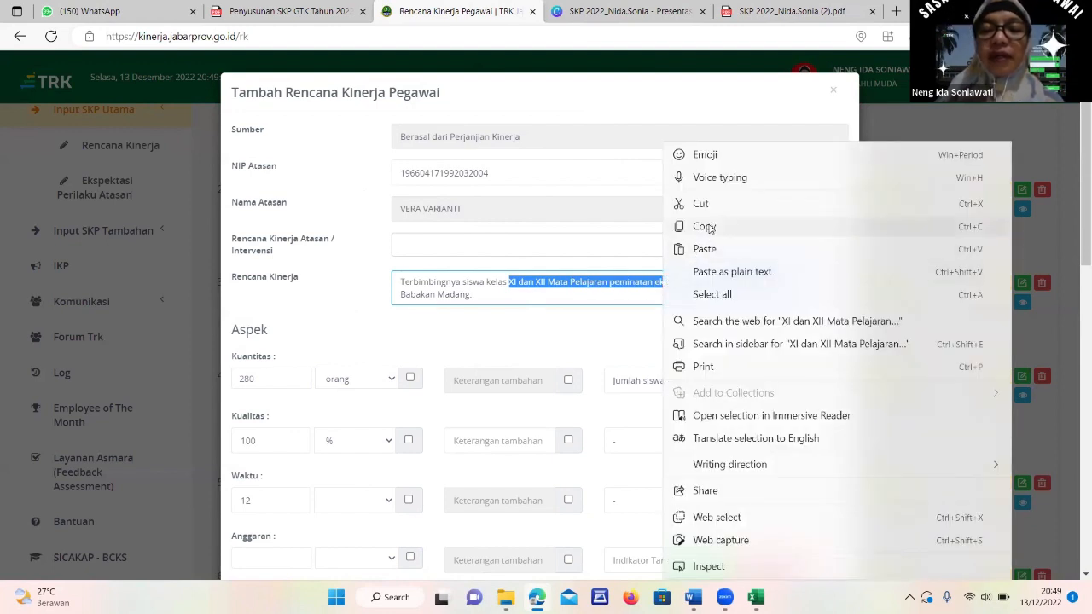
click(707, 224)
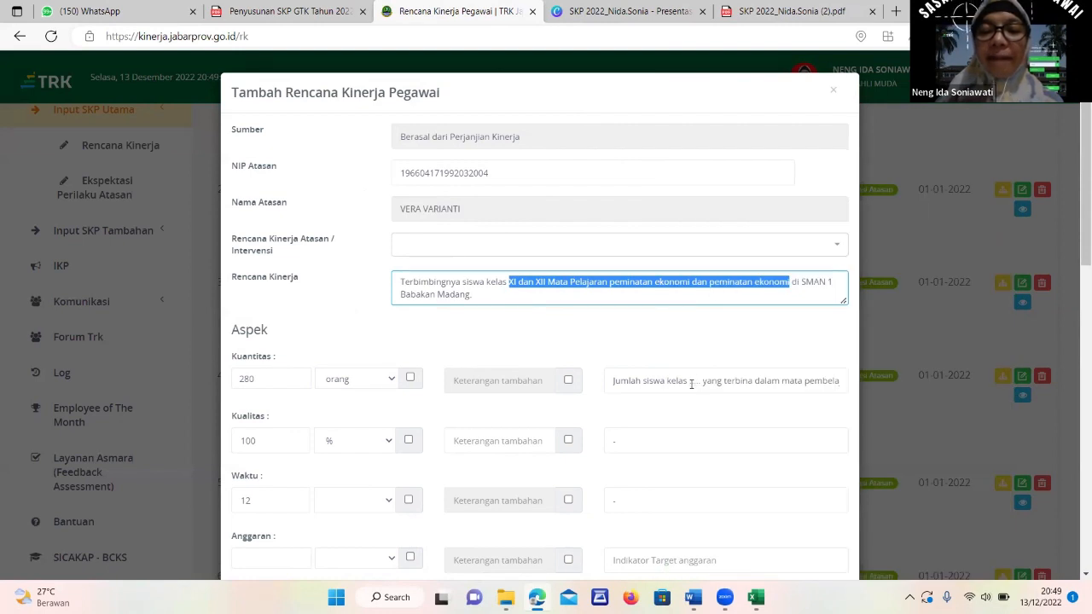
click(698, 383)
key(BackSpace)
key(BackSpace)
key(BackSpace)
key(Delete)
key(Delete)
key(Delete)
key(Delete)
key(Delete)
key(Delete)
key(Delete)
key(Delete)
key(Delete)
key(Delete)
key(Delete)
key(Delete)
key(Delete)
key(Delete)
key(Delete)
key(Delete)
key(Delete)
key(Delete)
key(Delete)
key(Delete)
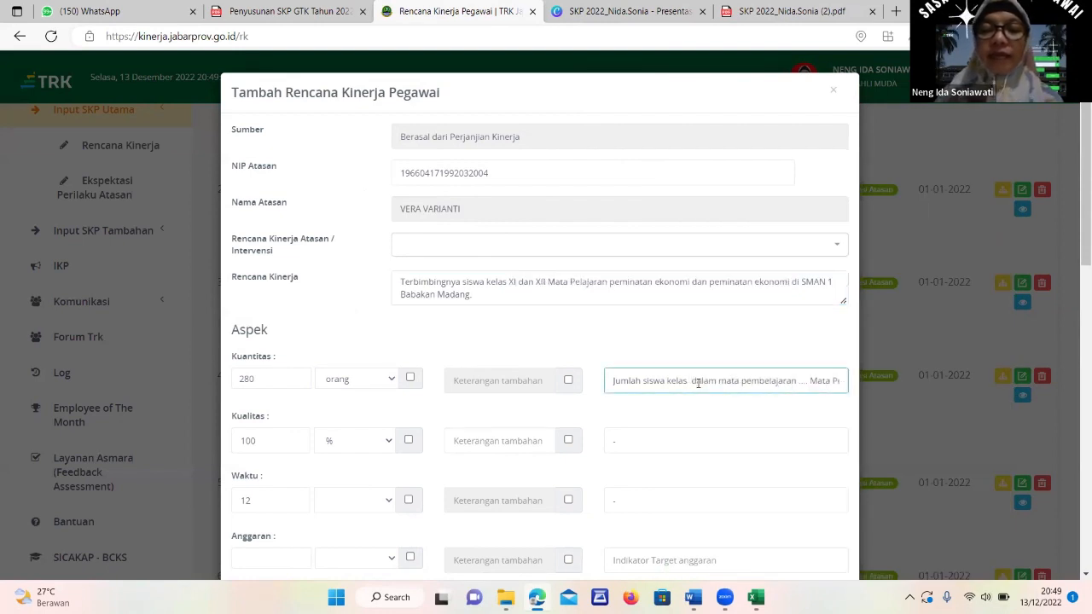
key(Delete)
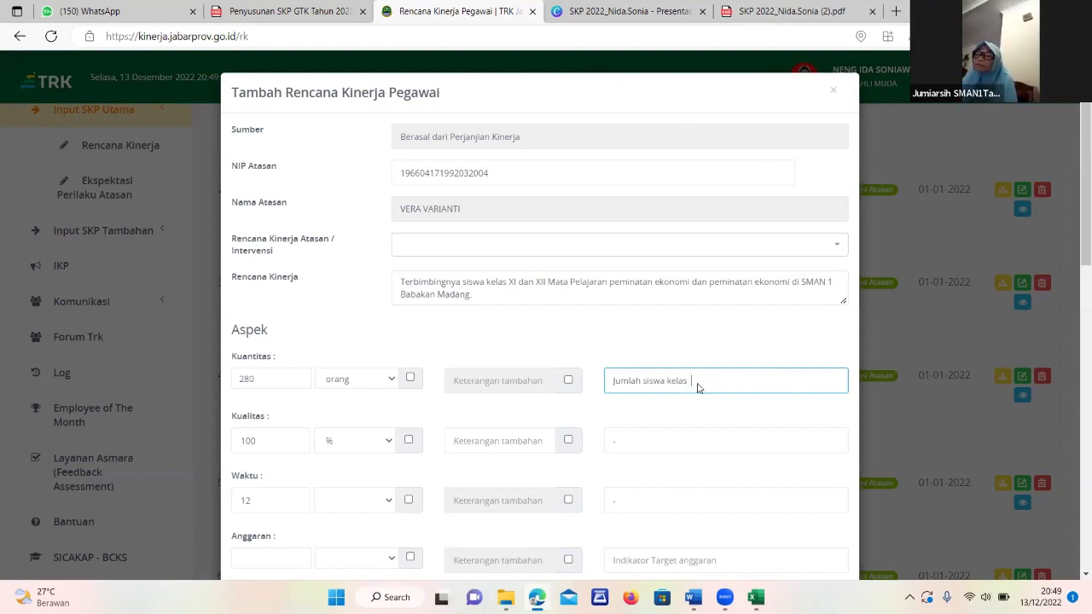
right_click(698, 383)
click(819, 170)
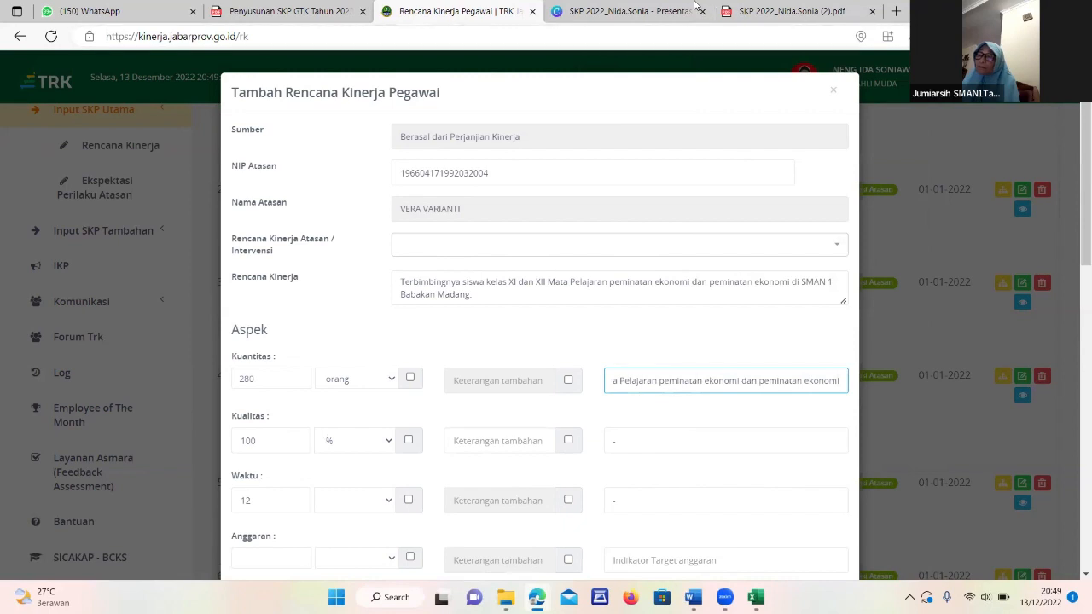
Consult the PDF guide's example again and set the Kualitas indicator to "Terlaksananya pembimbingan secara baik".
click(790, 15)
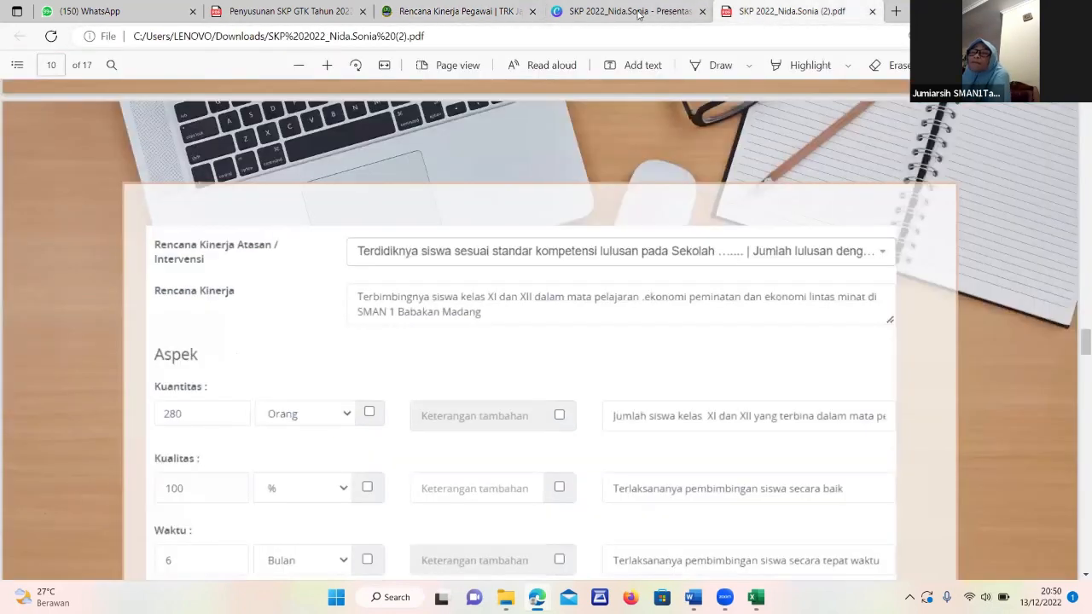
key(ctrl+shift+Tab)
key(ctrl+shift+Tab)
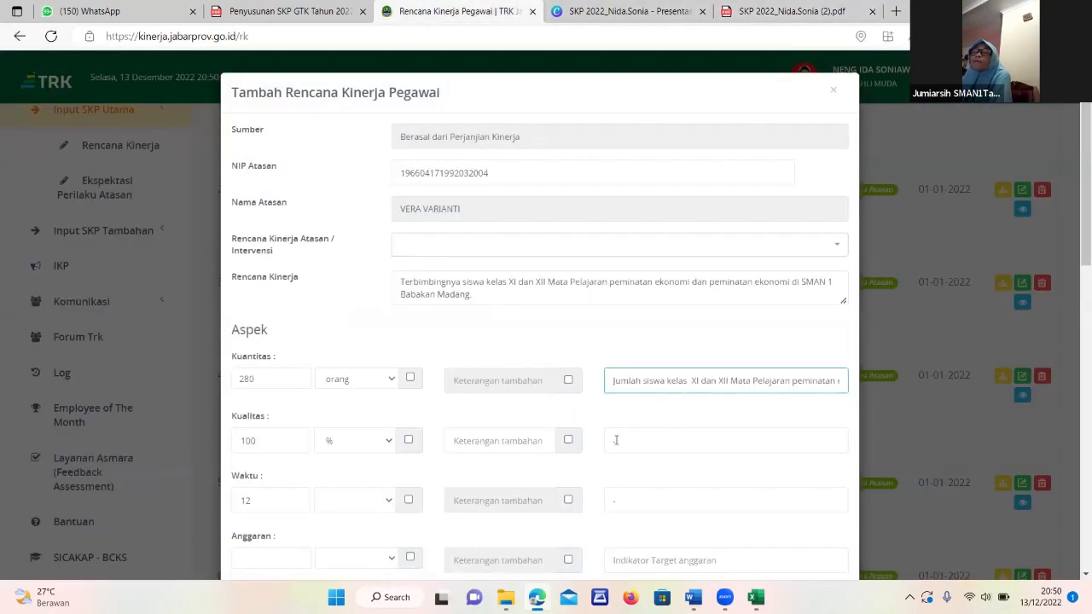
click(624, 437)
key(BackSpace)
text(T)
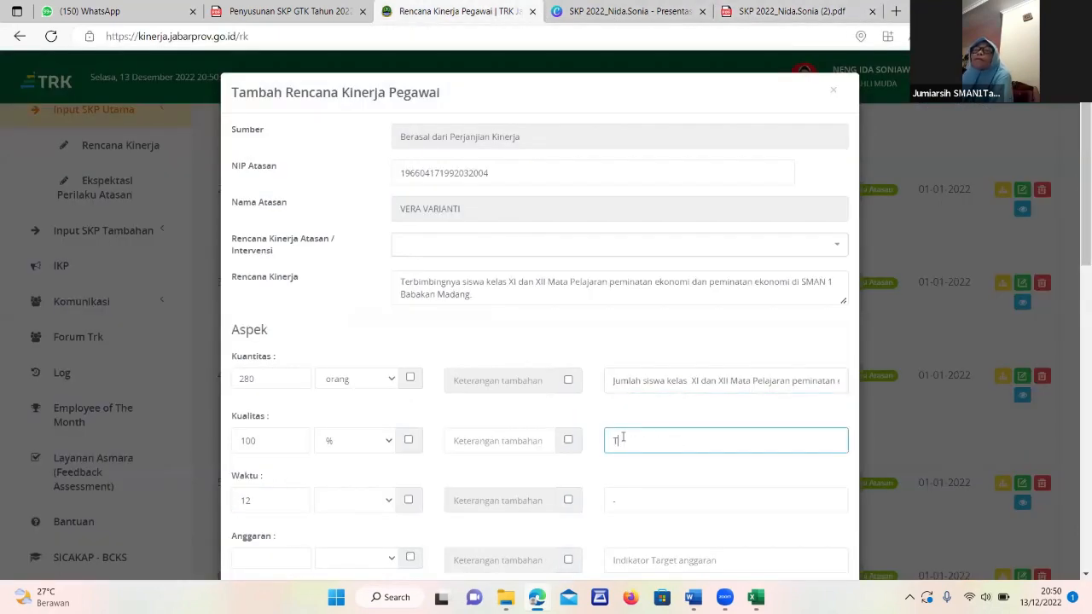
text(erlaksananya pembi)
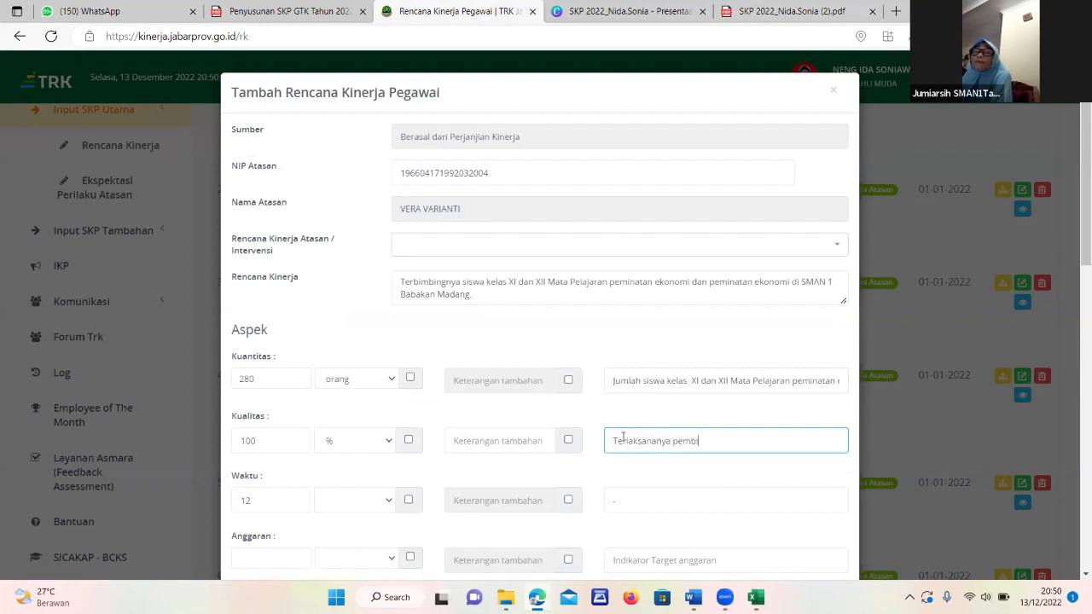
text(mbingan s)
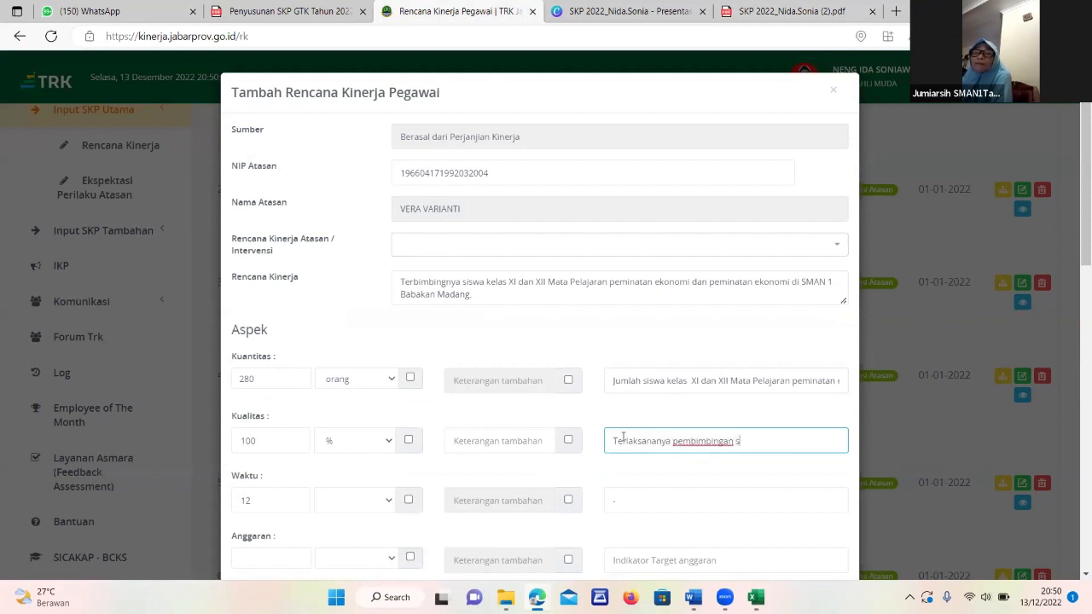
text(ecara baik)
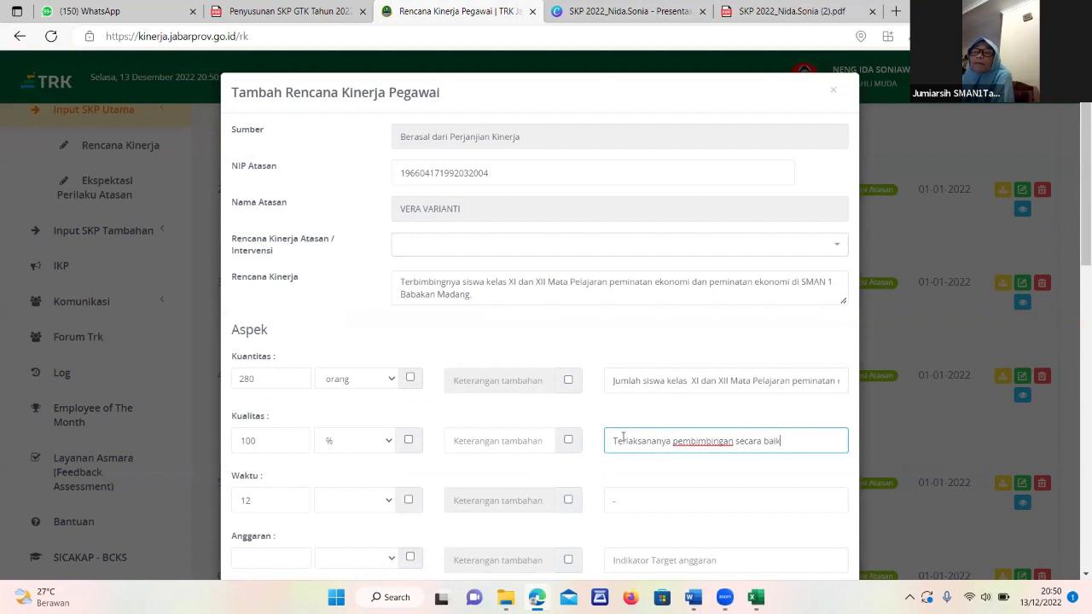
Set the Waktu indicator to "Terlaksananya pembimbingan secara tepat waktu" by copying the Kualitas indicator and replacing "baik".
scroll(622, 440, down, 1)
click(632, 419)
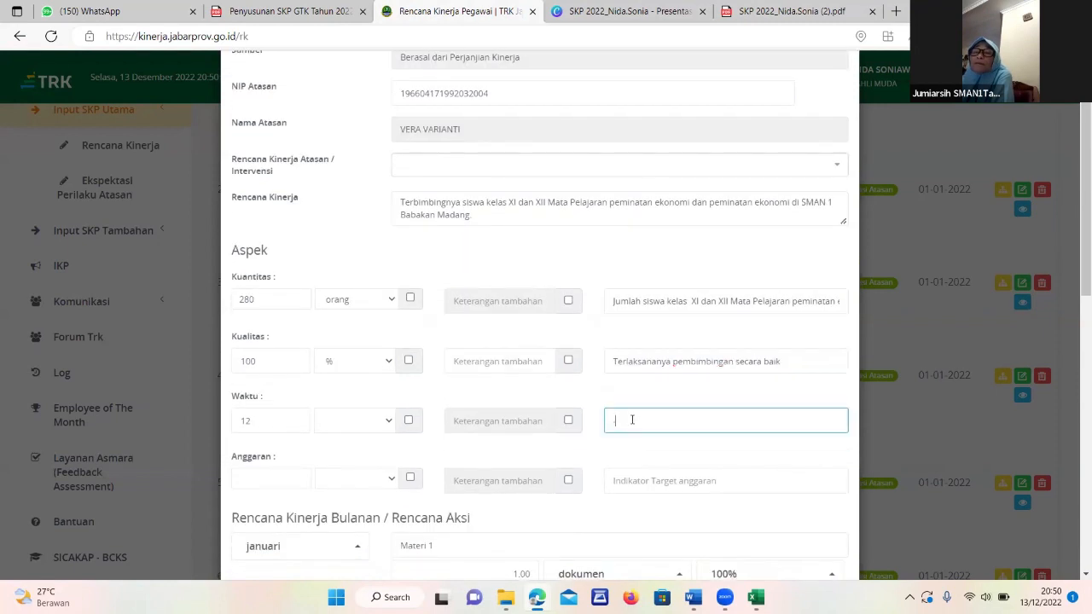
key(BackSpace)
drag(614, 362, 780, 361)
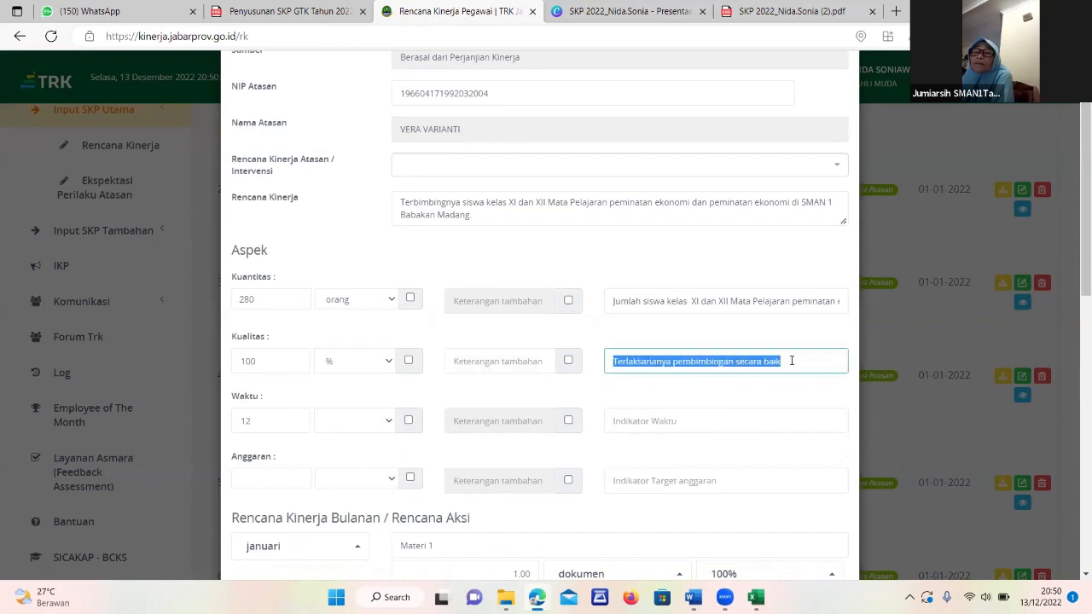
right_click(703, 351)
click(365, 225)
click(660, 424)
right_click(660, 420)
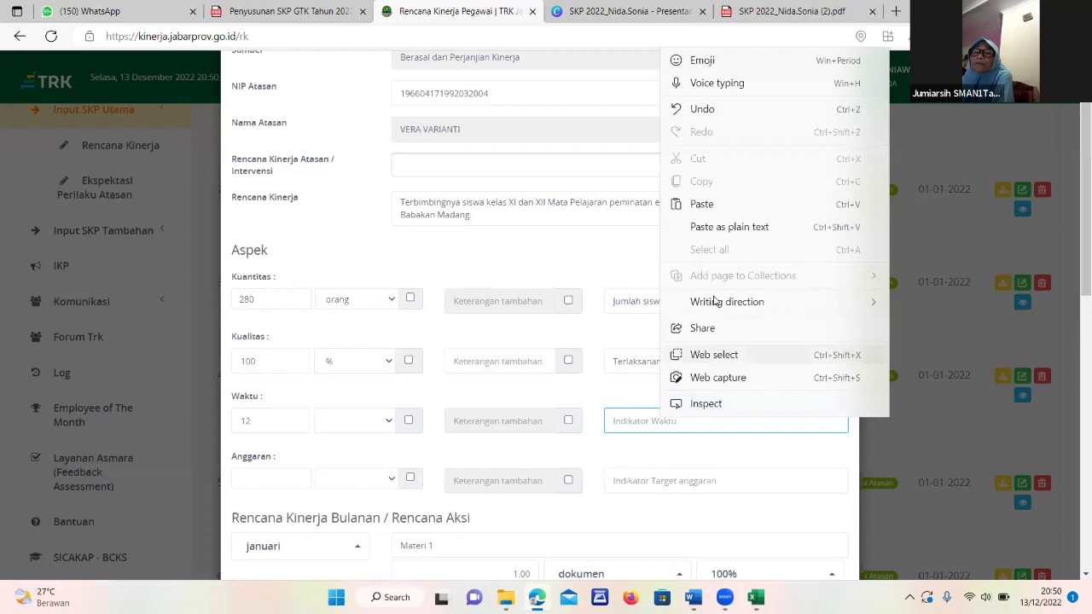
click(705, 205)
drag(781, 421, 766, 420)
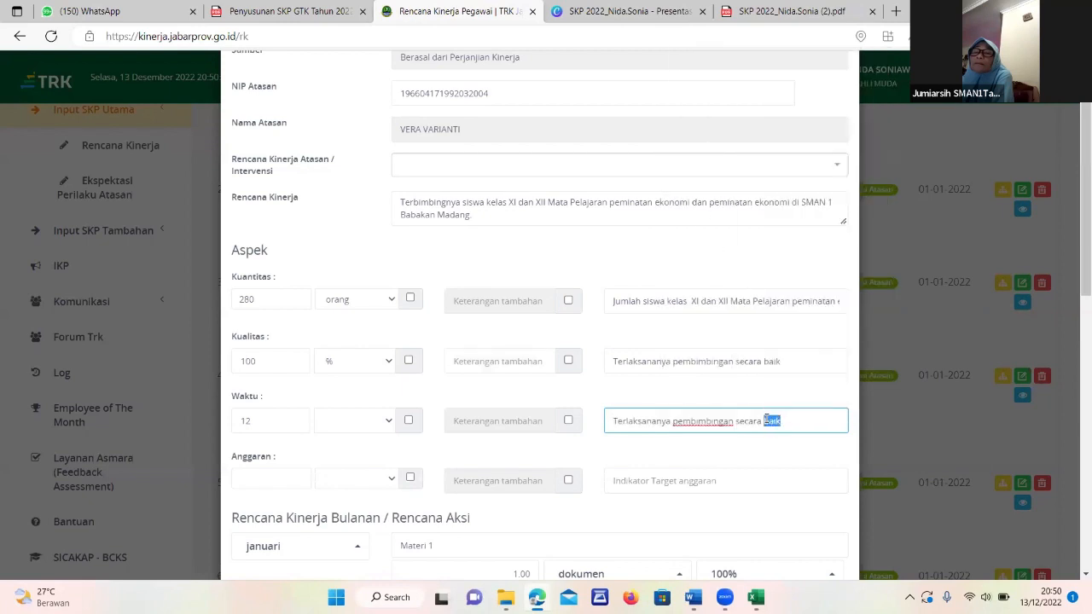
text(tepat waktu)
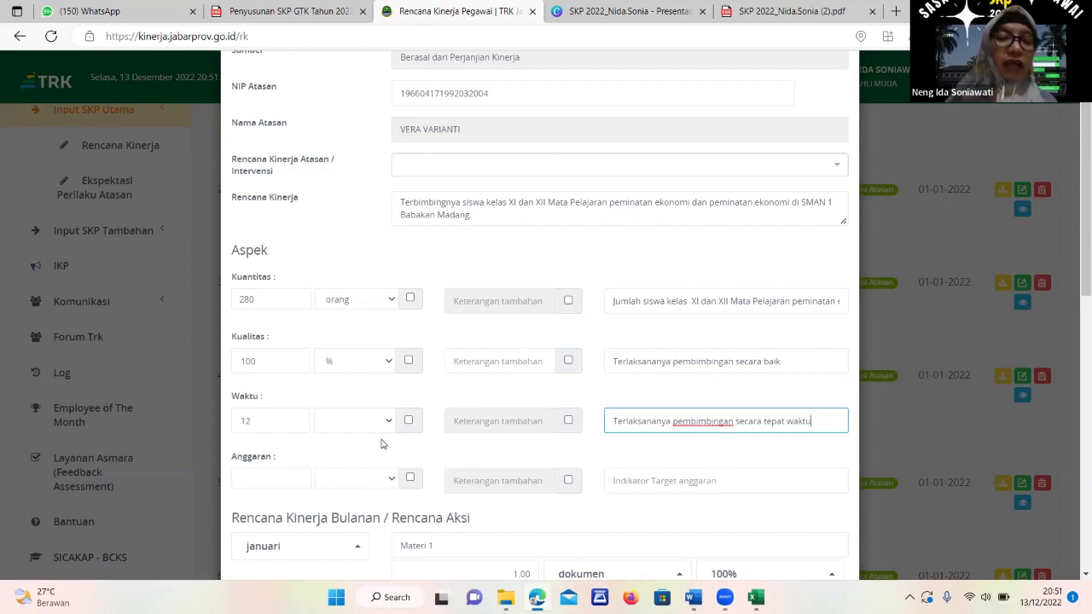
Set the Waktu target to 6 Bulan and check the monthly plan rows.
drag(265, 422, 224, 425)
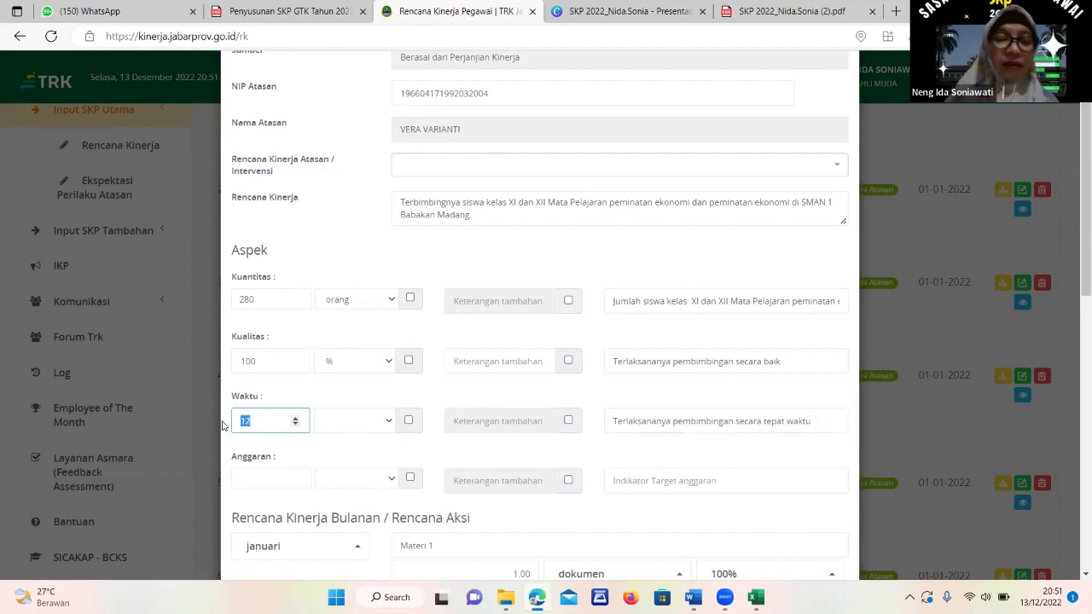
text(6)
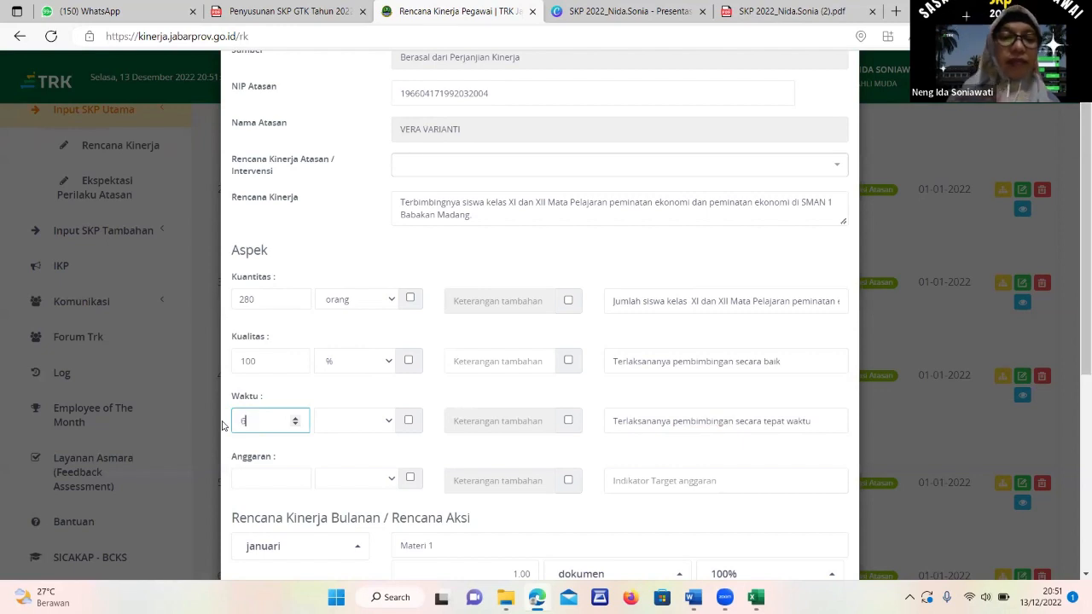
click(391, 423)
click(339, 445)
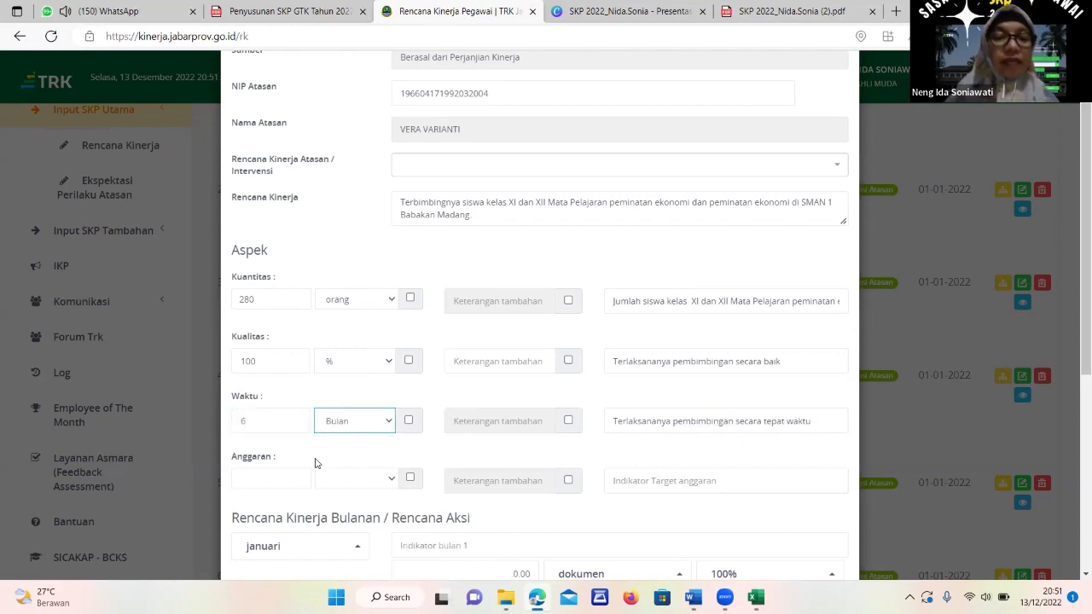
scroll(324, 474, down, 3)
scroll(325, 473, down, 2)
scroll(324, 475, up, 2)
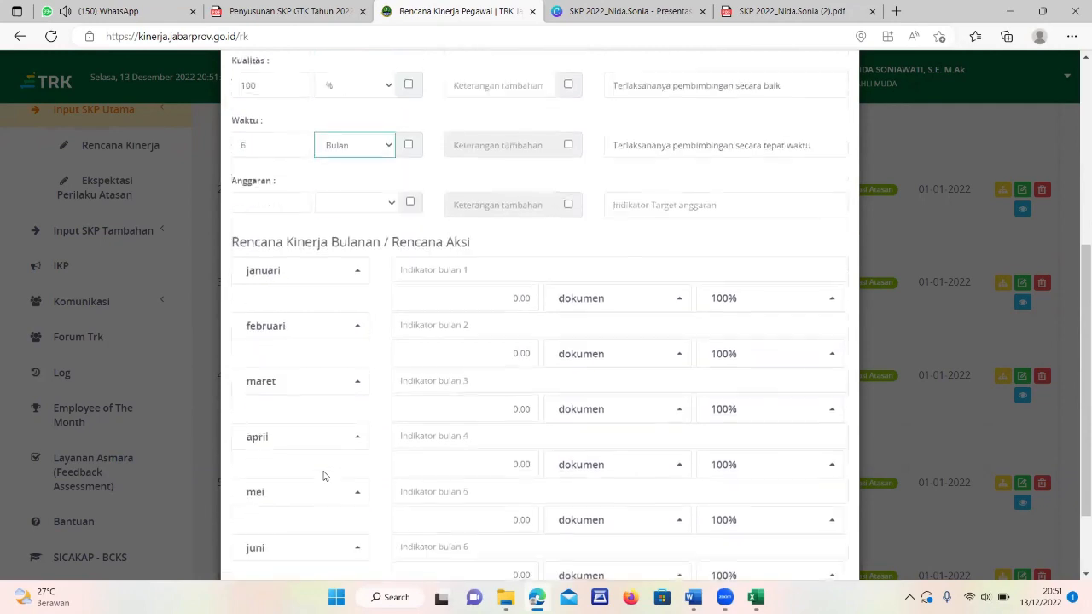
scroll(351, 315, up, 2)
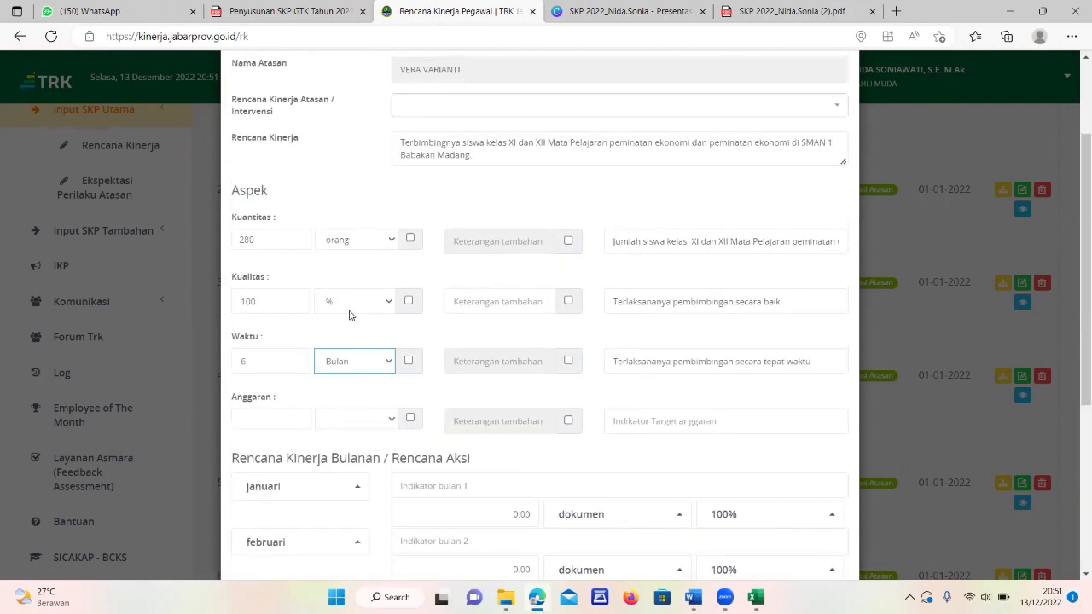
Consult the monthly plan example on page 11 of the PDF guide and set the form's first month to Februari.
click(776, 12)
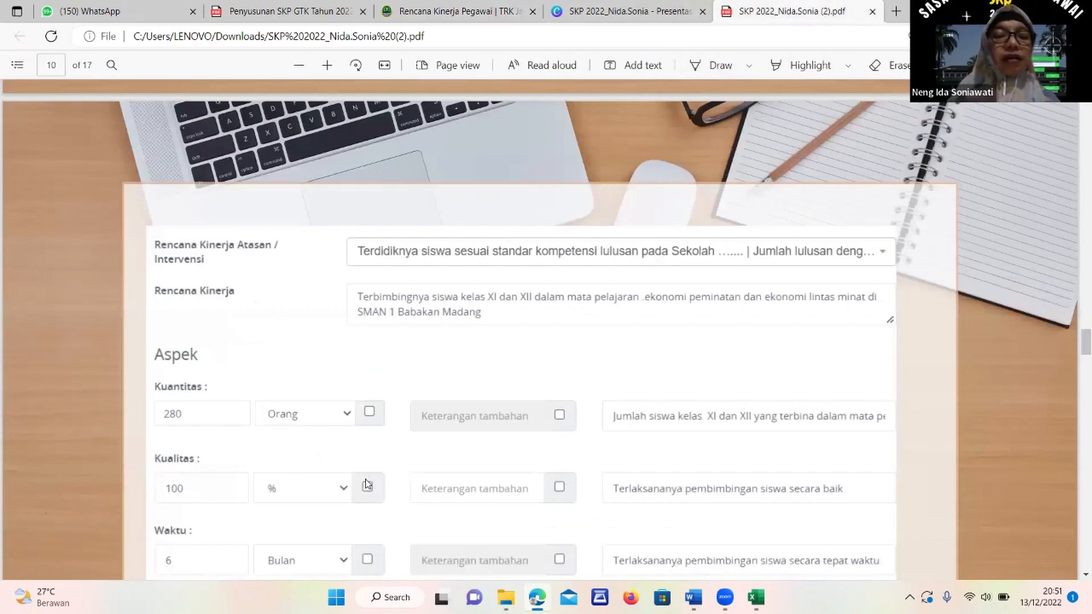
scroll(394, 430, down, 5)
scroll(394, 431, down, 4)
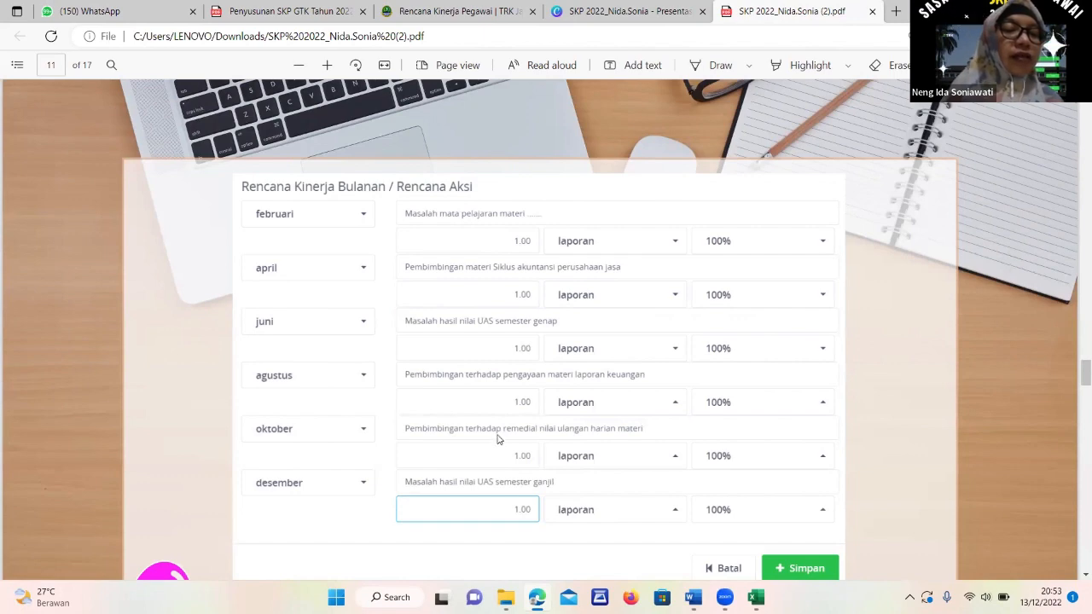
click(451, 11)
scroll(616, 438, down, 3)
scroll(616, 438, down, 2)
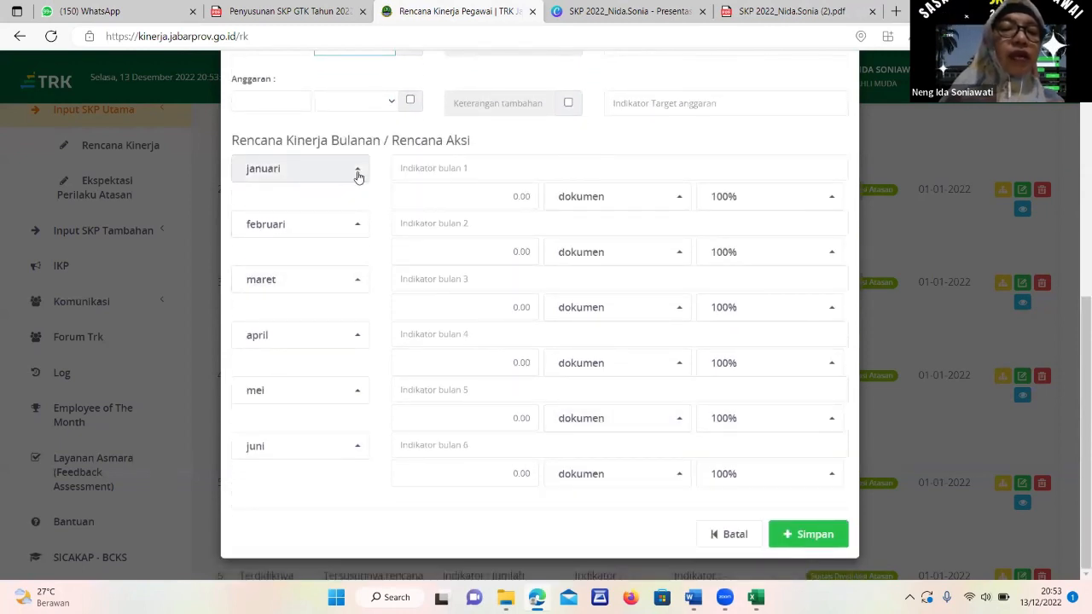
click(357, 172)
click(282, 200)
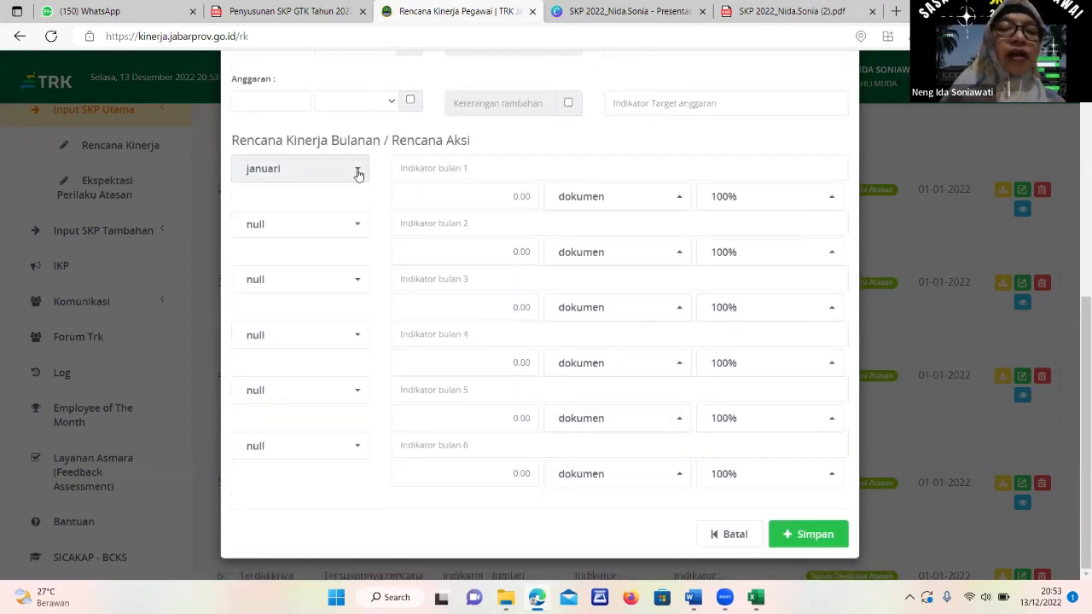
click(355, 171)
click(283, 203)
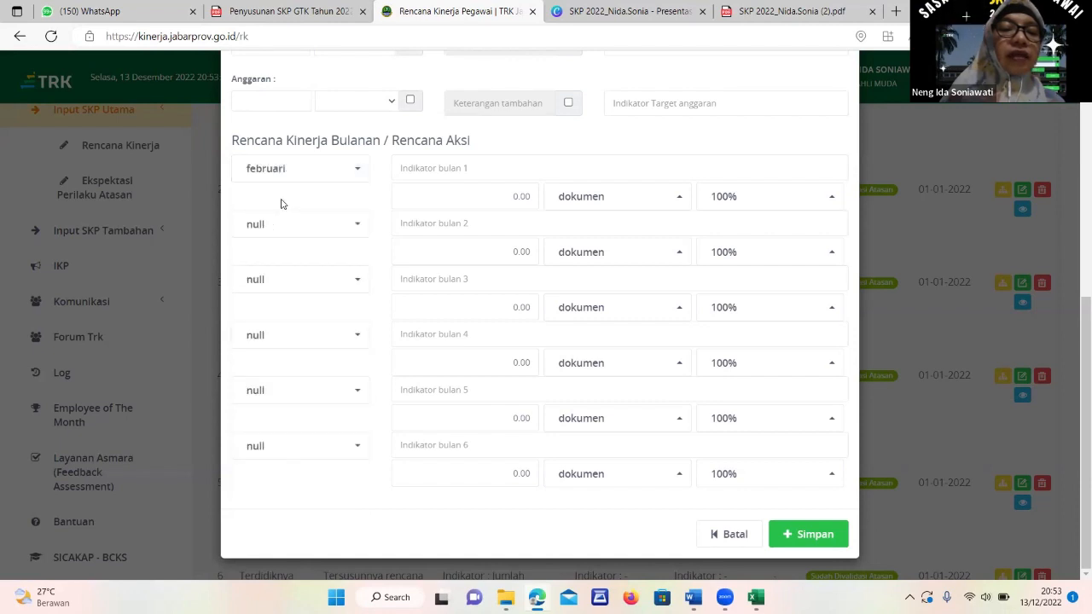
Set the remaining monthly plan rows, in order, to April, Mei, Juli, Agustus and Desember.
click(355, 226)
click(268, 315)
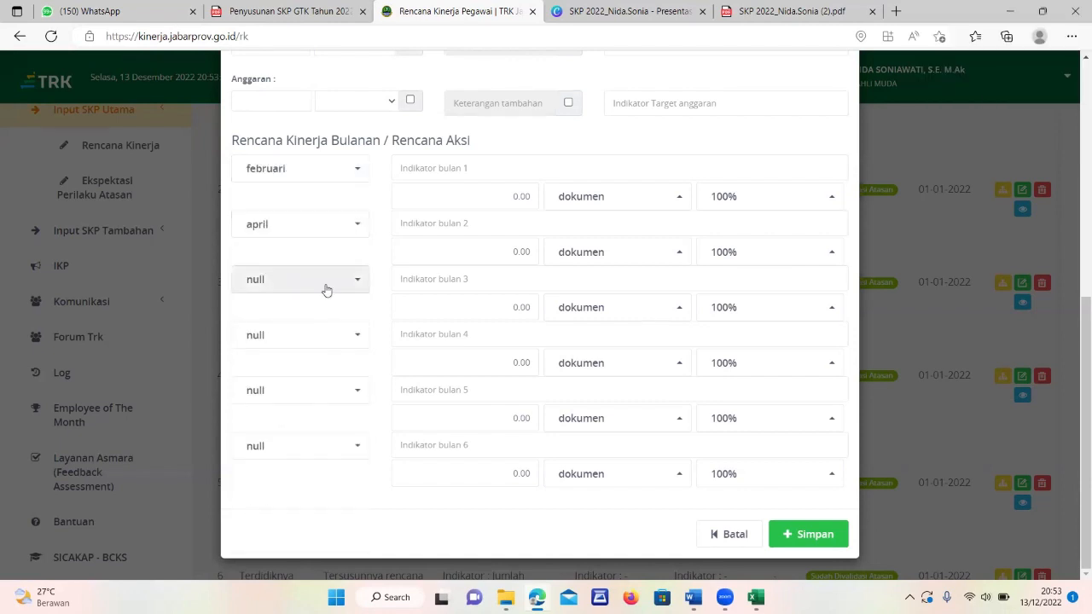
click(360, 281)
click(263, 367)
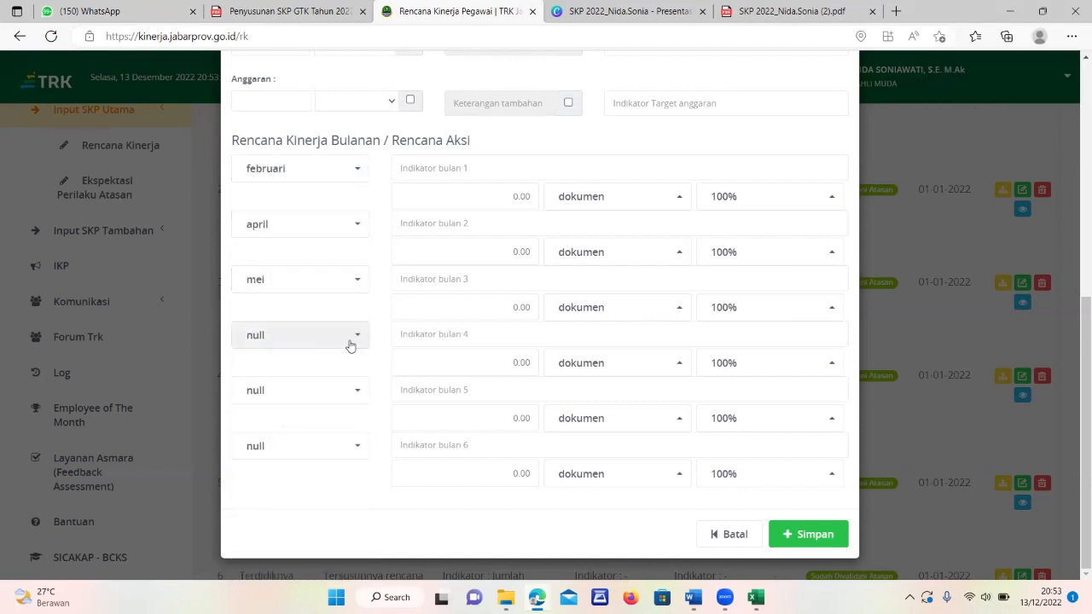
click(358, 337)
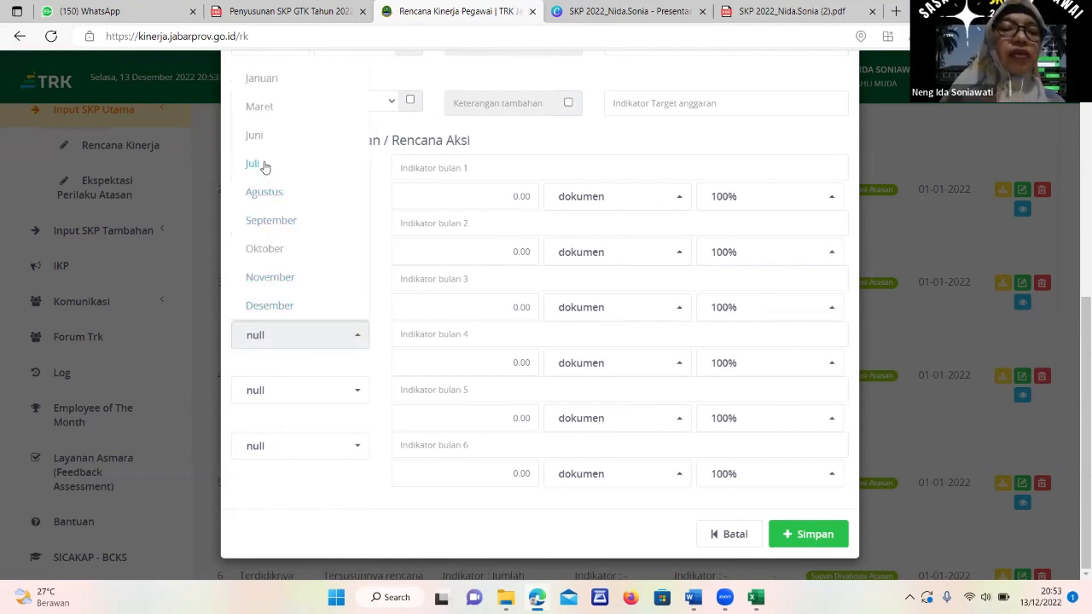
click(293, 164)
click(355, 391)
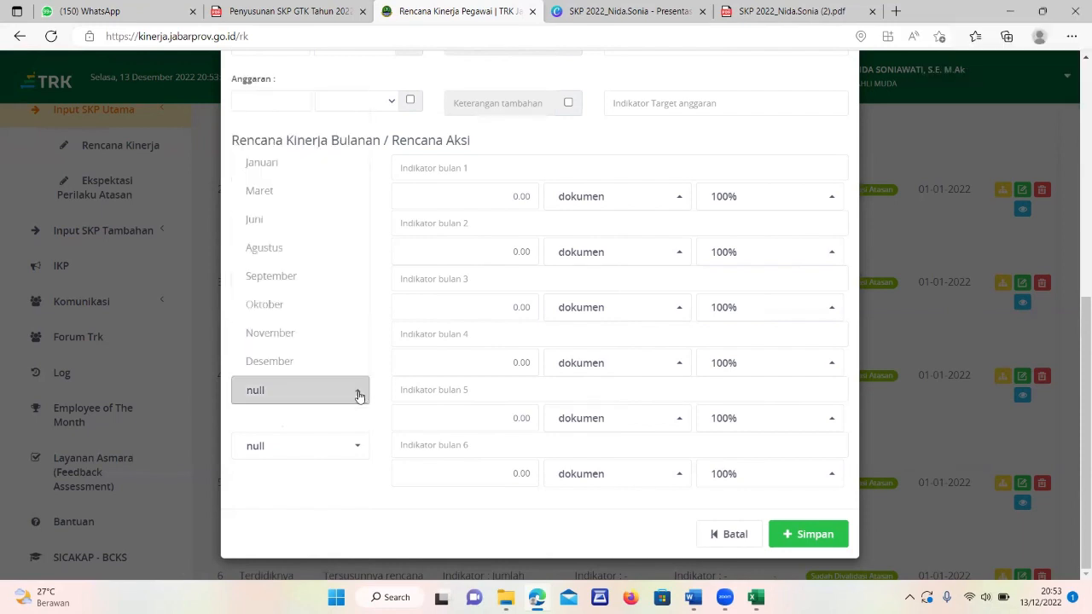
click(273, 250)
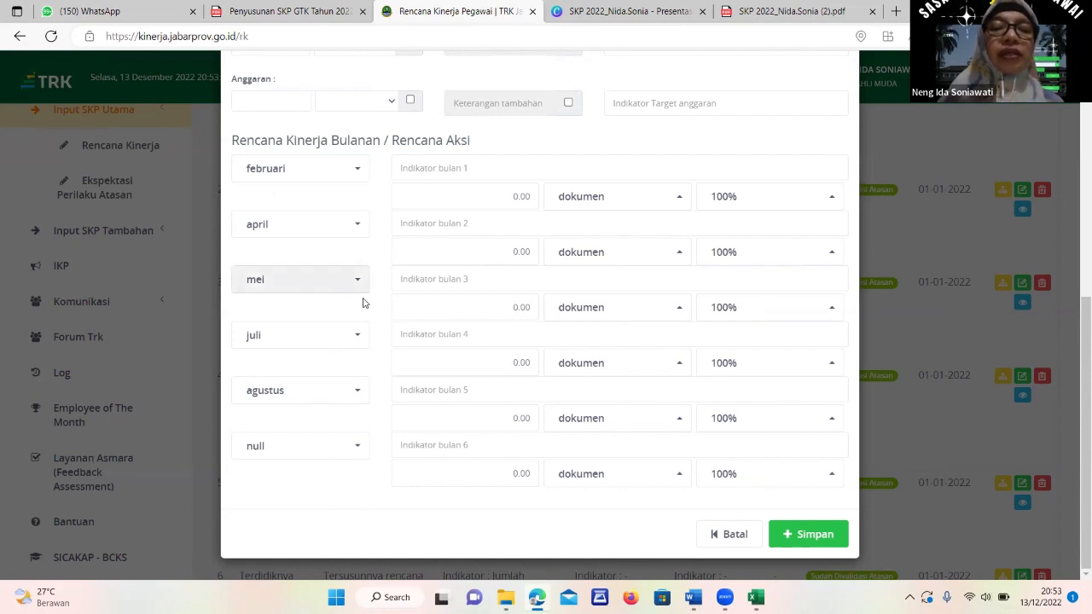
click(358, 446)
click(270, 417)
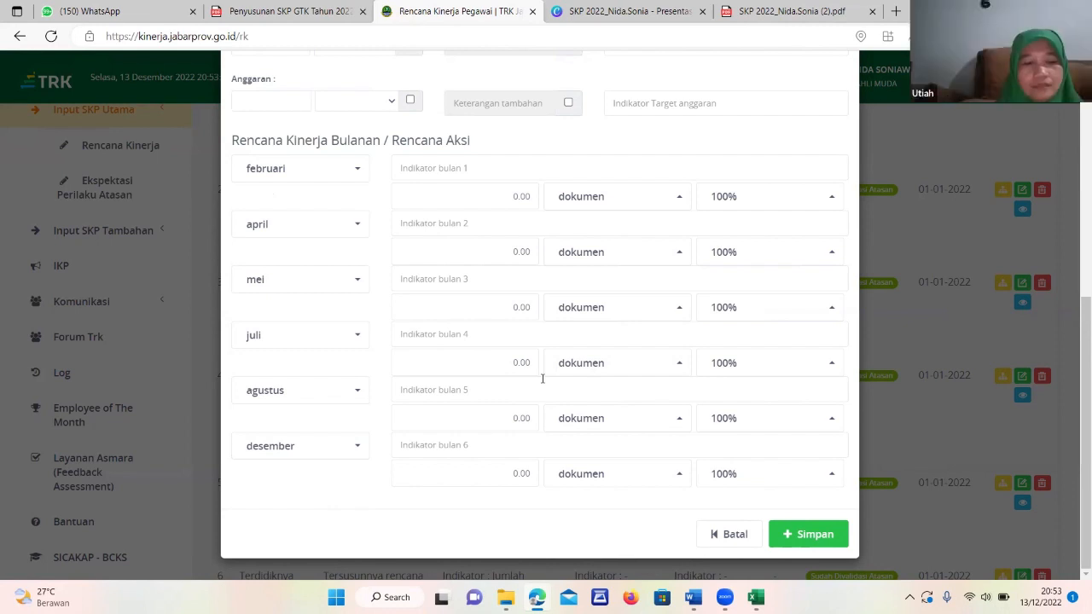
Check the months in the PDF guide's page 11 example and cancel the performance plan form.
click(752, 12)
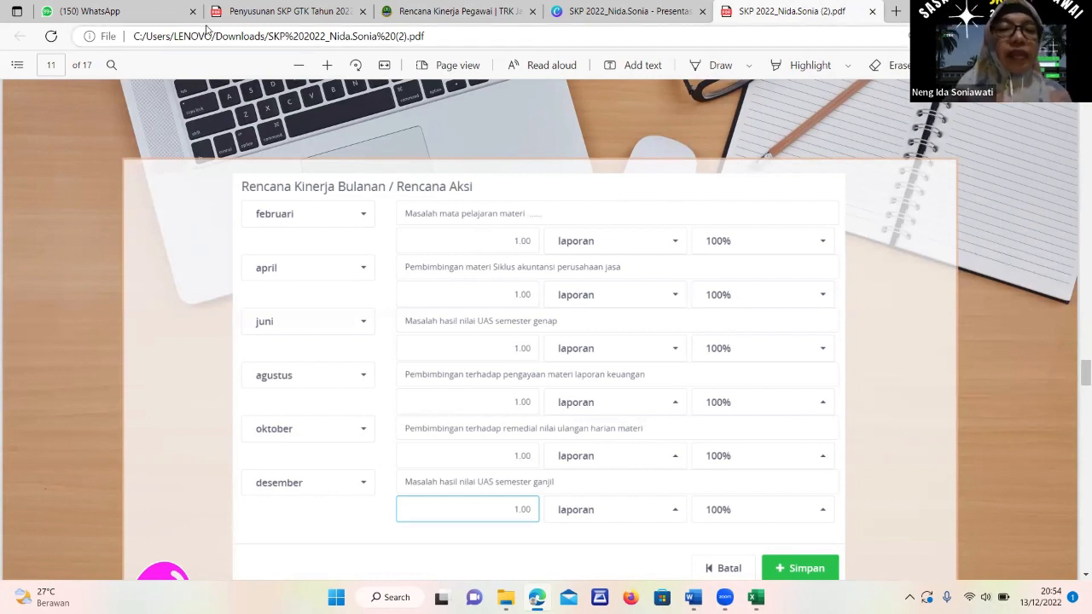
click(452, 14)
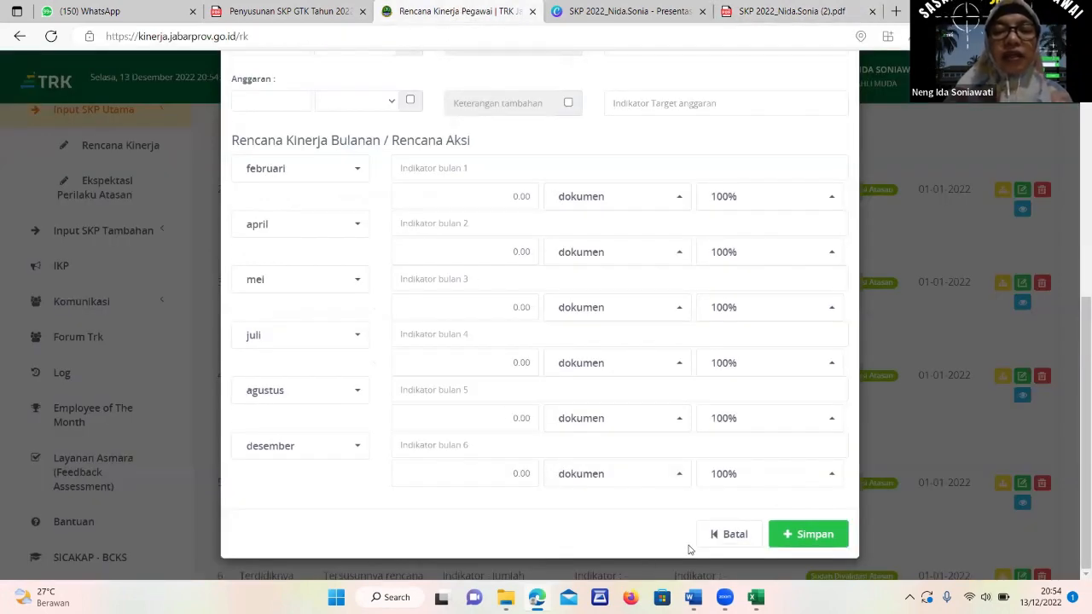
click(733, 537)
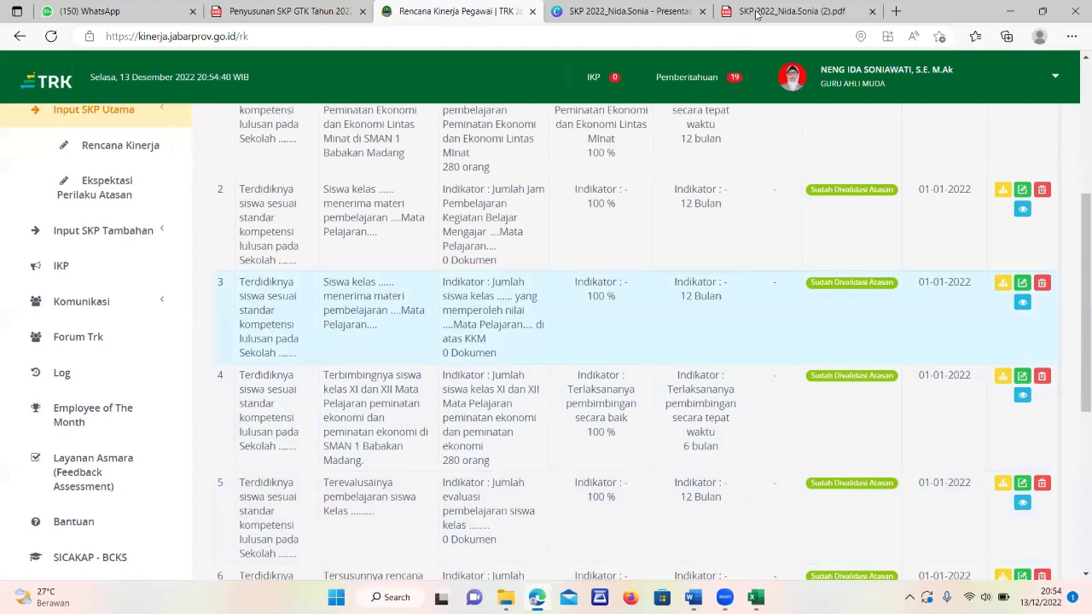
Review the example's monthly plan on page 11 and its Kuantitas, Kualitas and Waktu targets on page 10 of the guide.
click(756, 13)
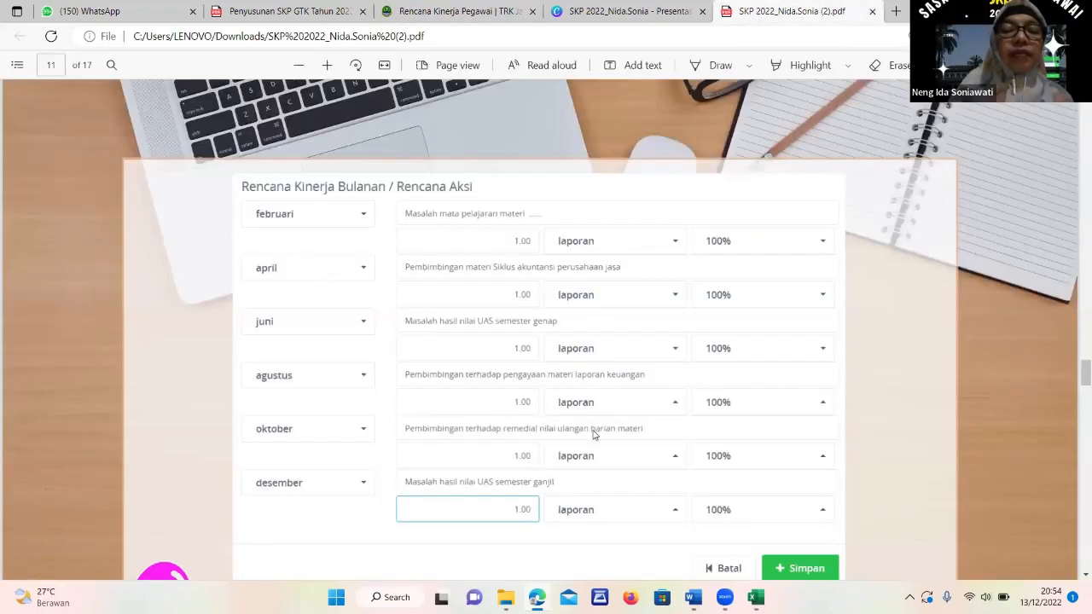
scroll(592, 431, up, 10)
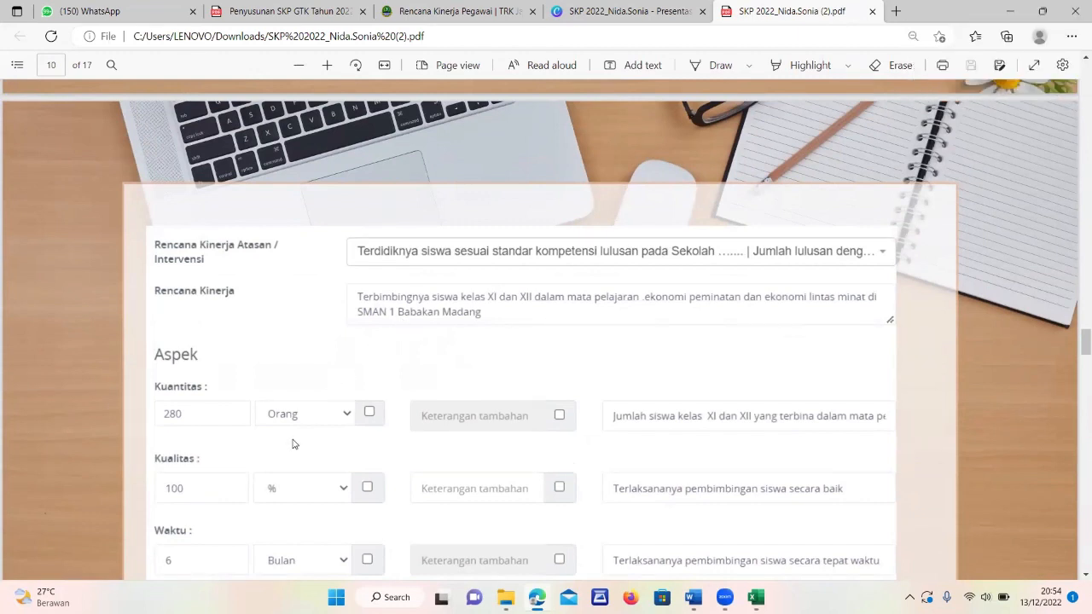
scroll(290, 448, down, 1)
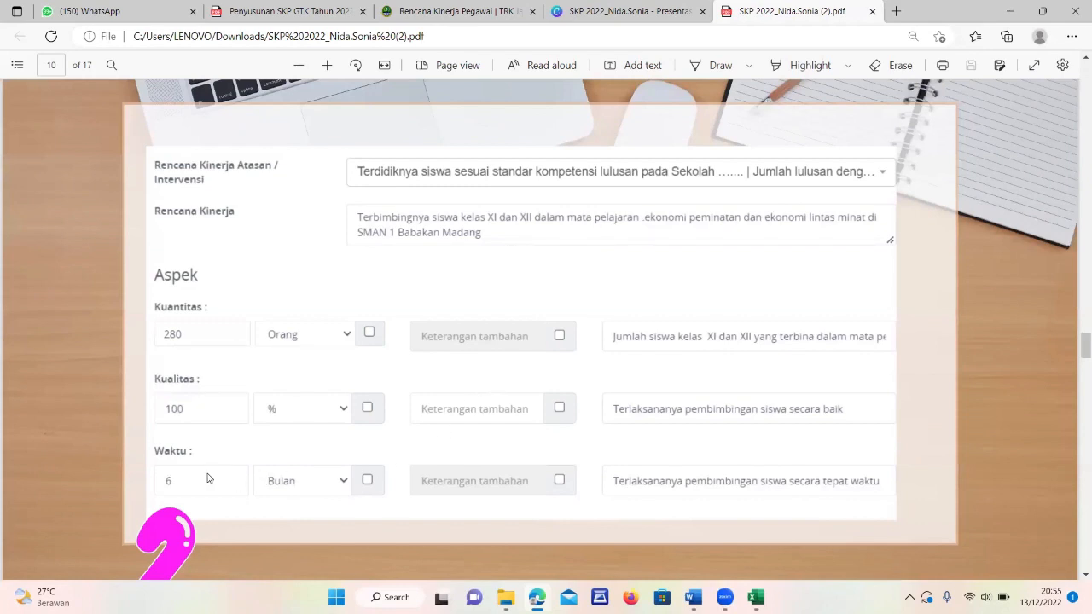
scroll(196, 443, down, 1)
scroll(184, 411, down, 1)
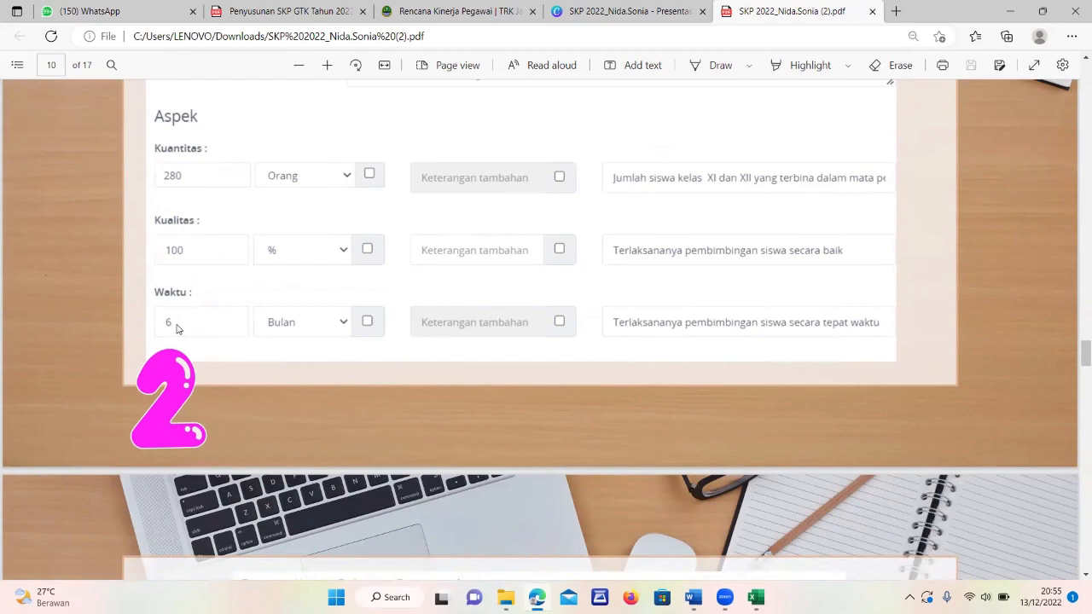
Reopen performance plan number 4 on the TRK site for editing and set its Waktu target to 4 Bulan.
click(455, 21)
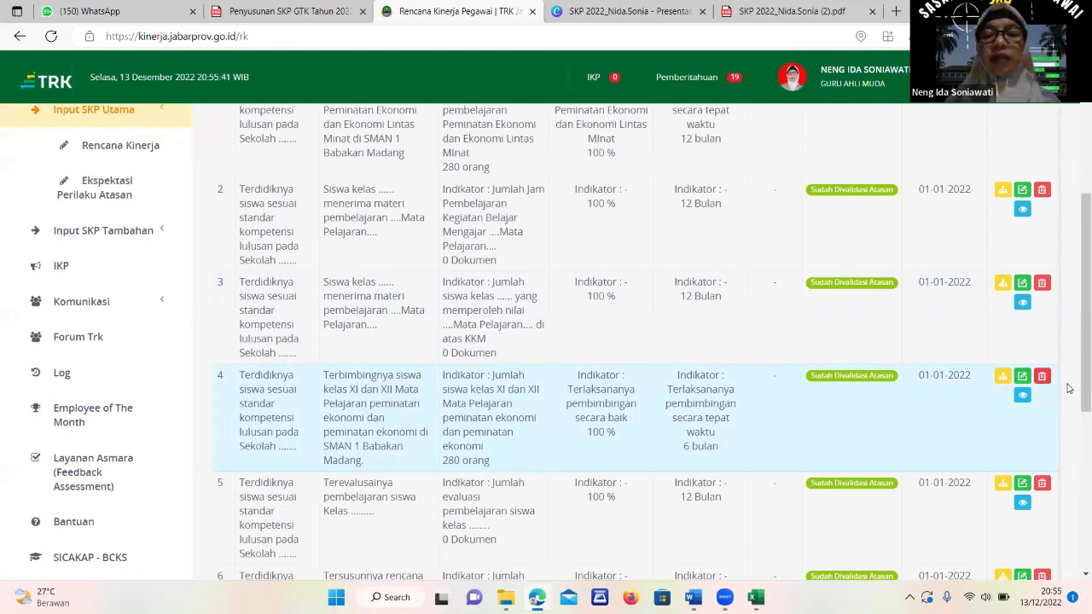
click(1022, 377)
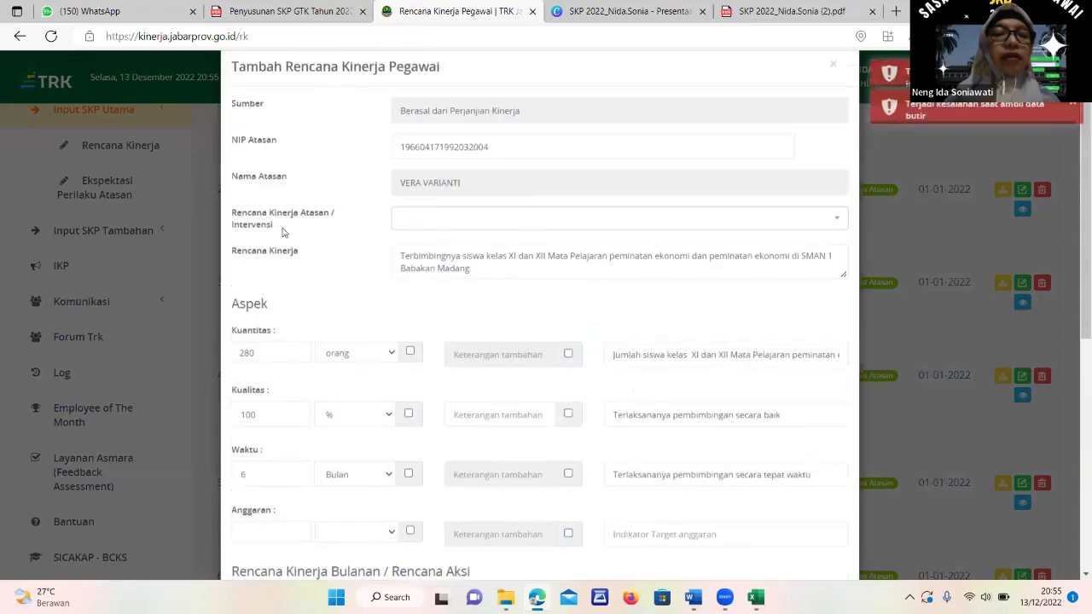
scroll(299, 349, down, 4)
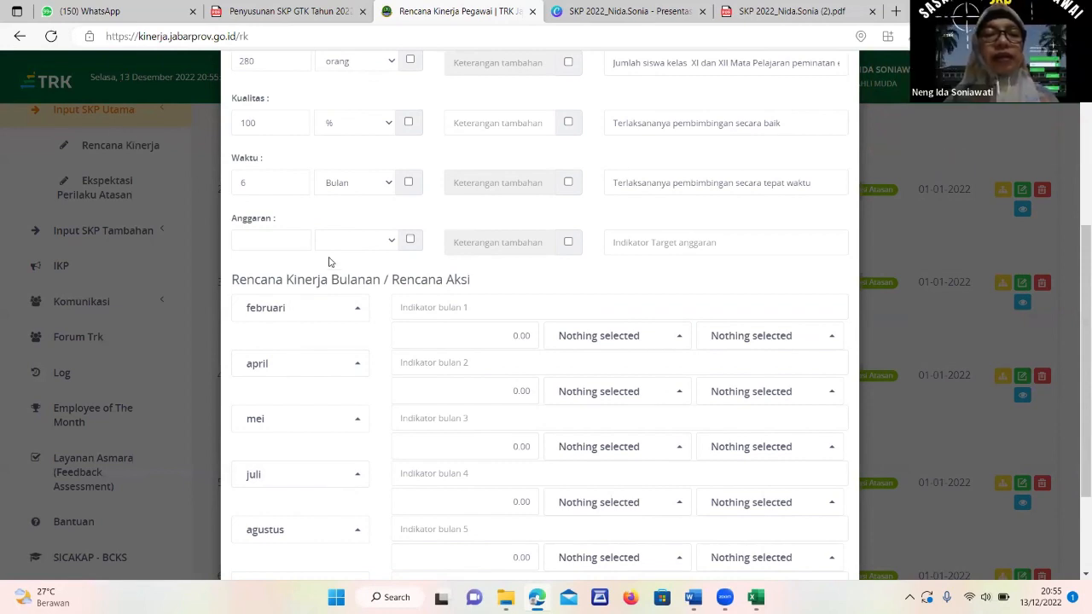
click(252, 186)
key(BackSpace)
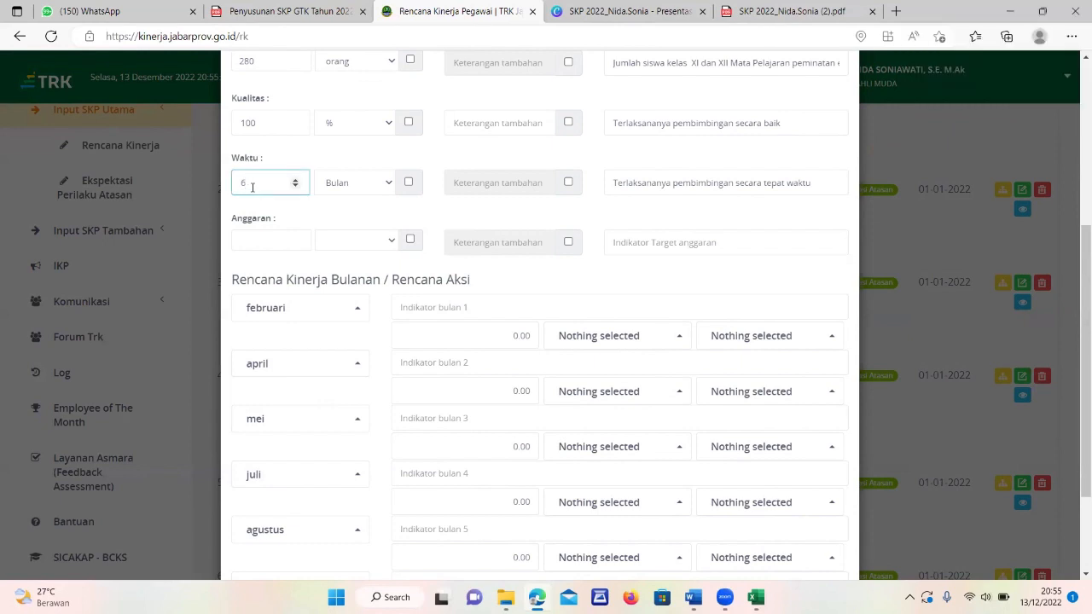
text(4)
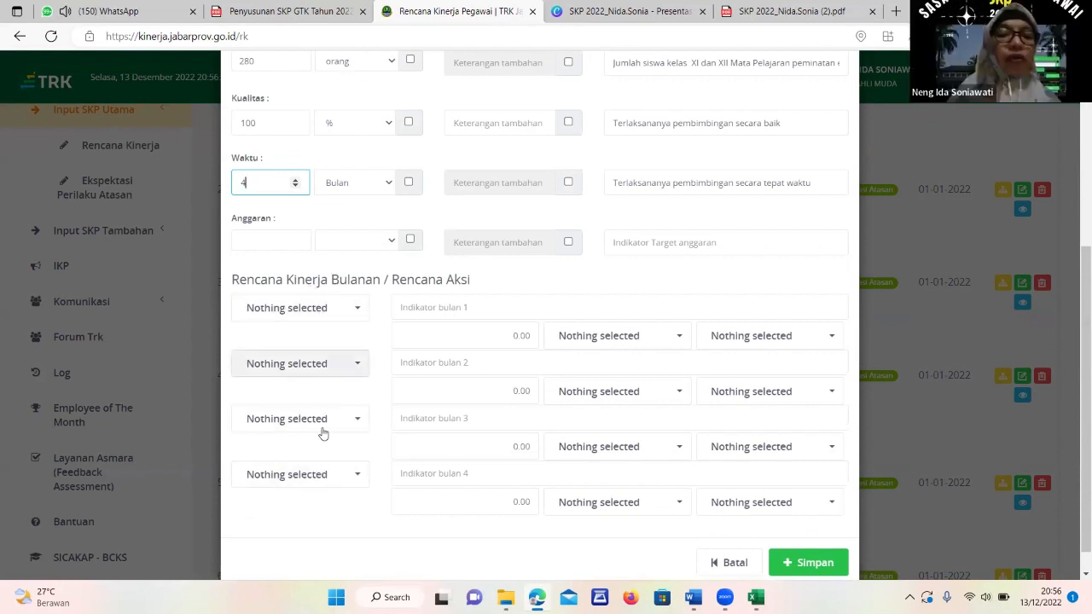
key(BackSpace)
text(3)
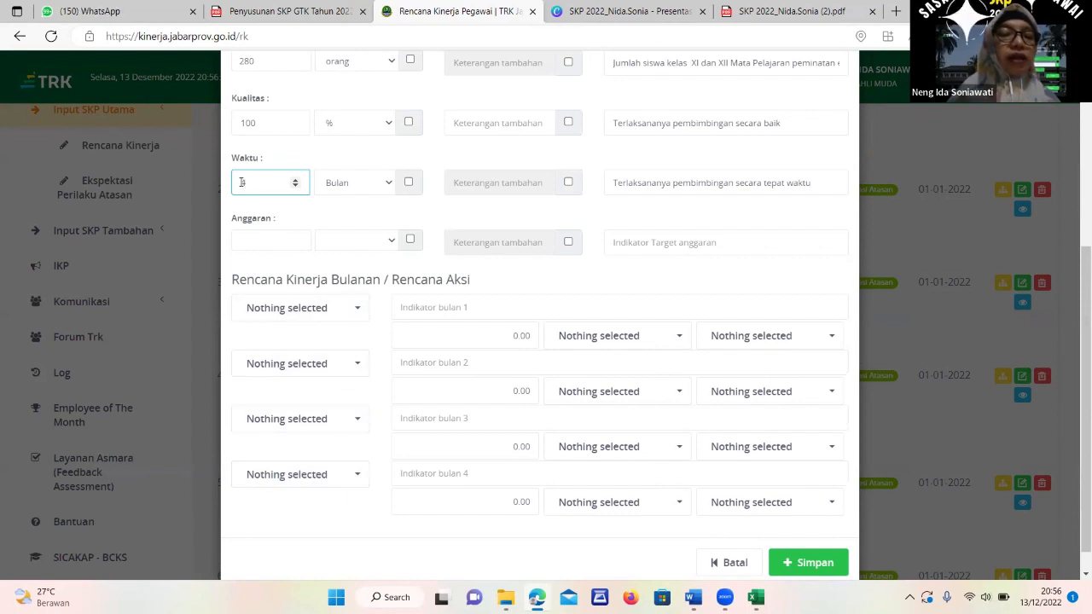
scroll(626, 381, down, 1)
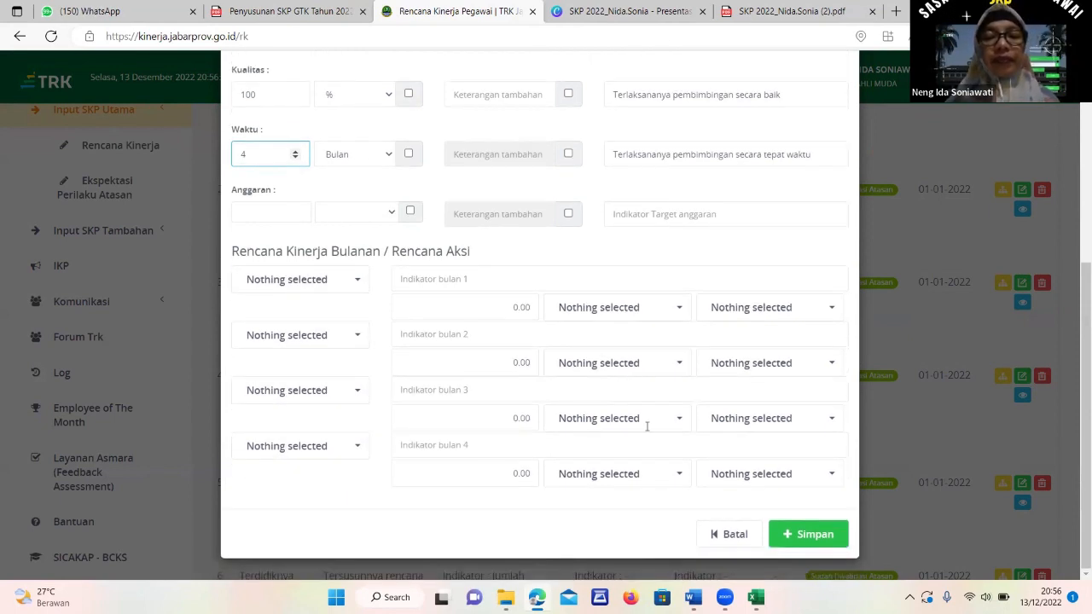
Cancel the edit form of performance plan number 4 and look over the performance plan list.
click(731, 536)
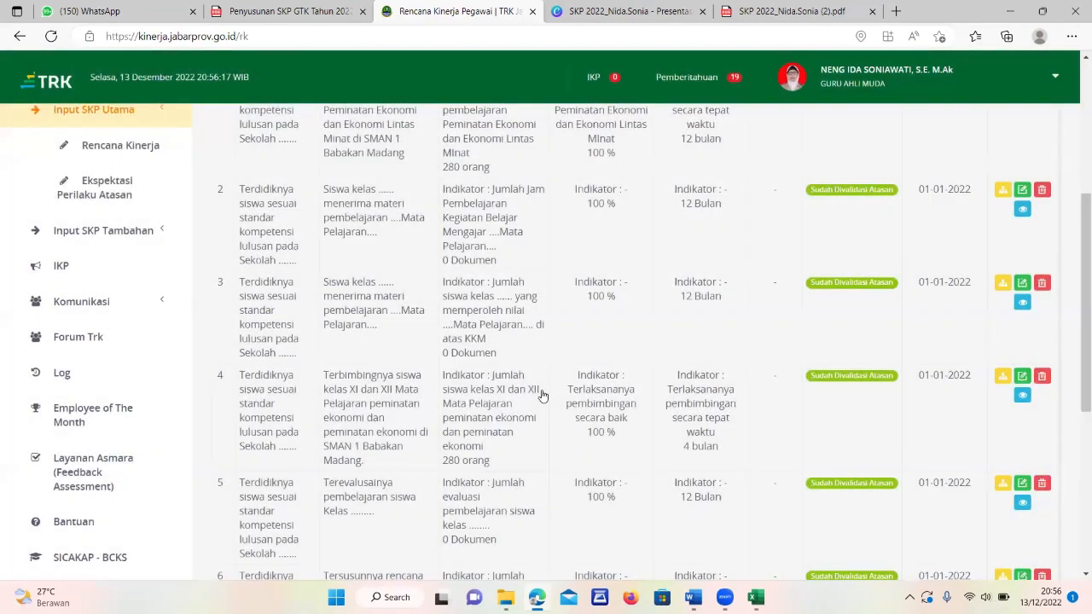
scroll(359, 375, down, 2)
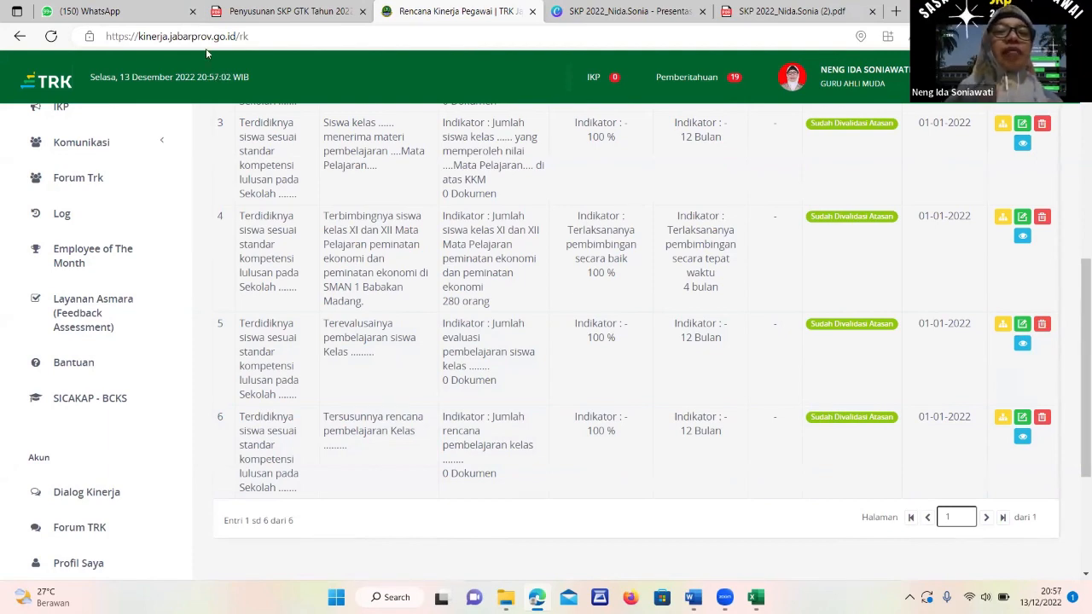
click(281, 12)
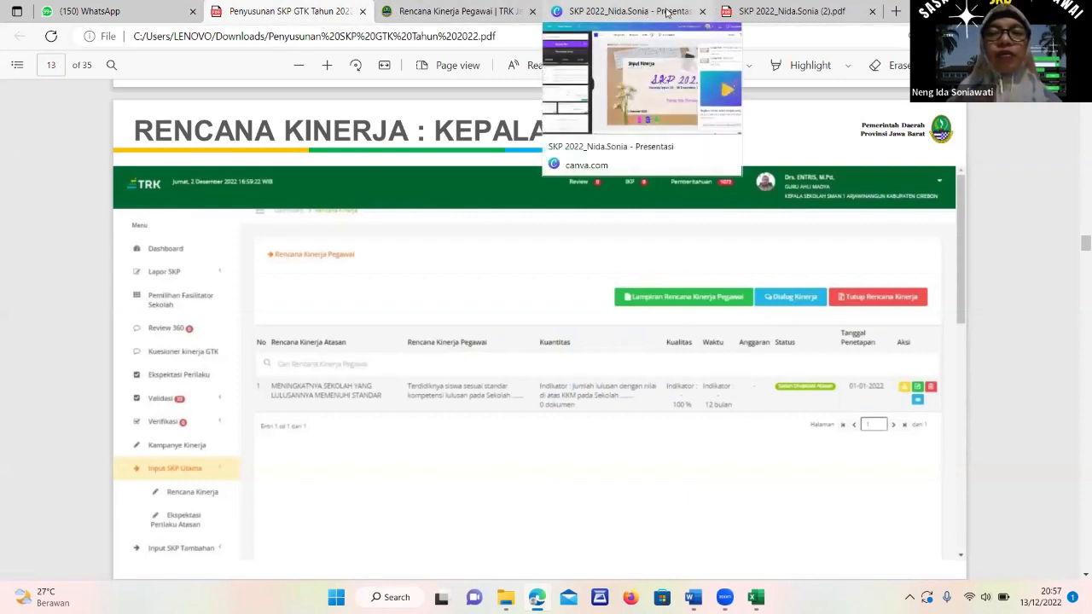
click(461, 12)
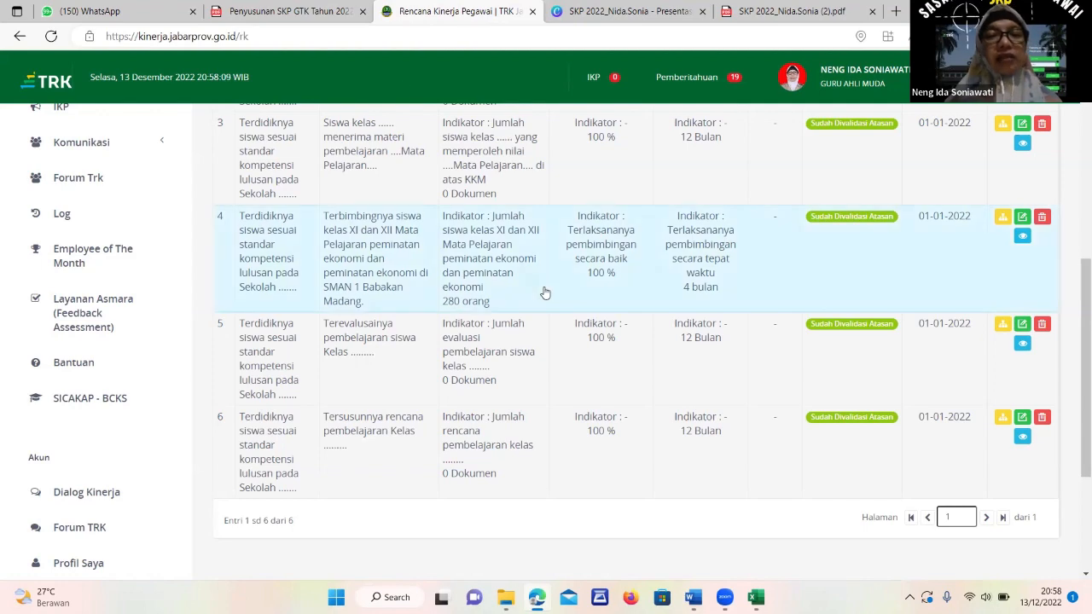
scroll(544, 292, up, 1)
scroll(546, 294, up, 1)
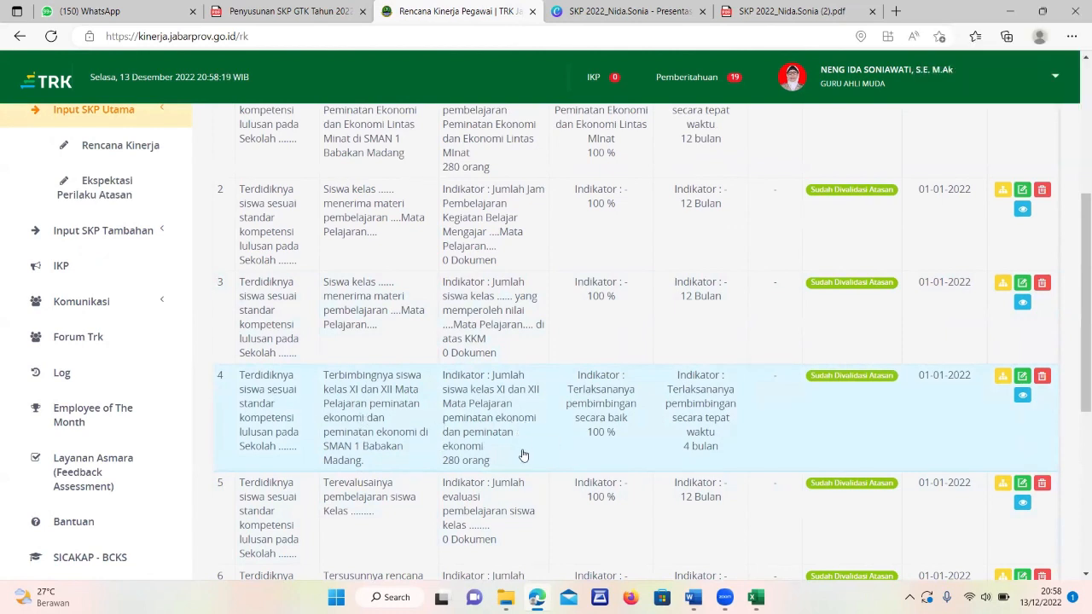
scroll(524, 456, down, 1)
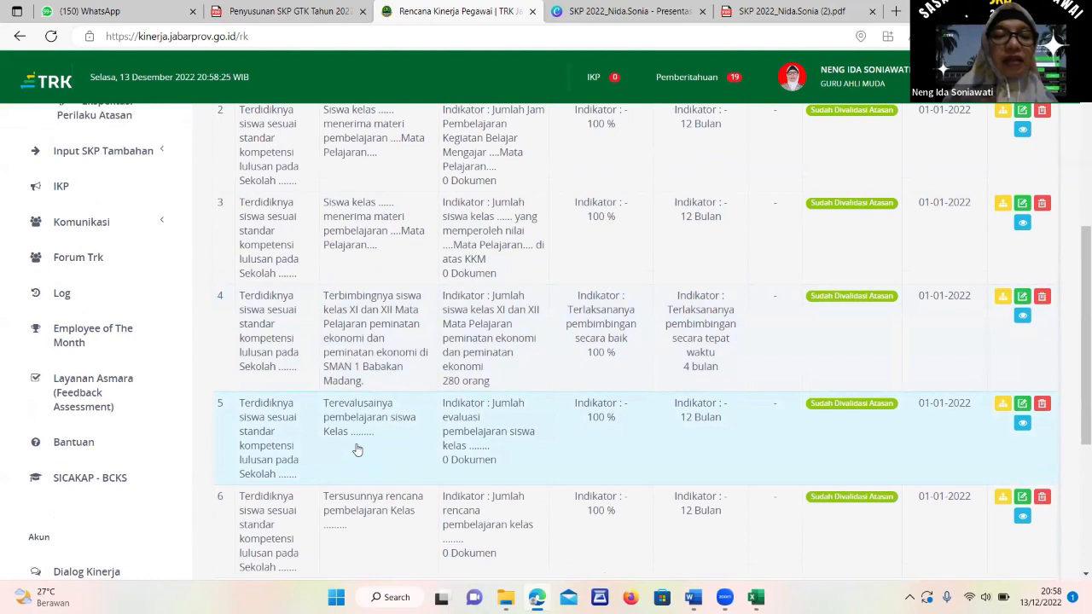
Open performance plan number 5 for editing and review the matching Rencana Kinerja example on page 12 of the PDF guide.
click(1021, 404)
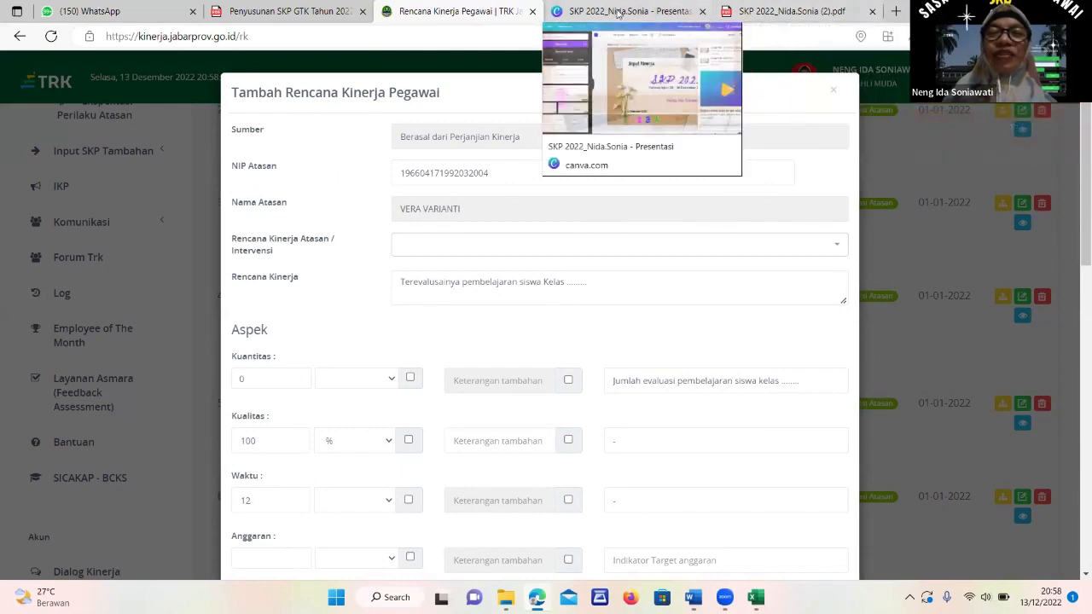
click(763, 14)
scroll(449, 293, down, 10)
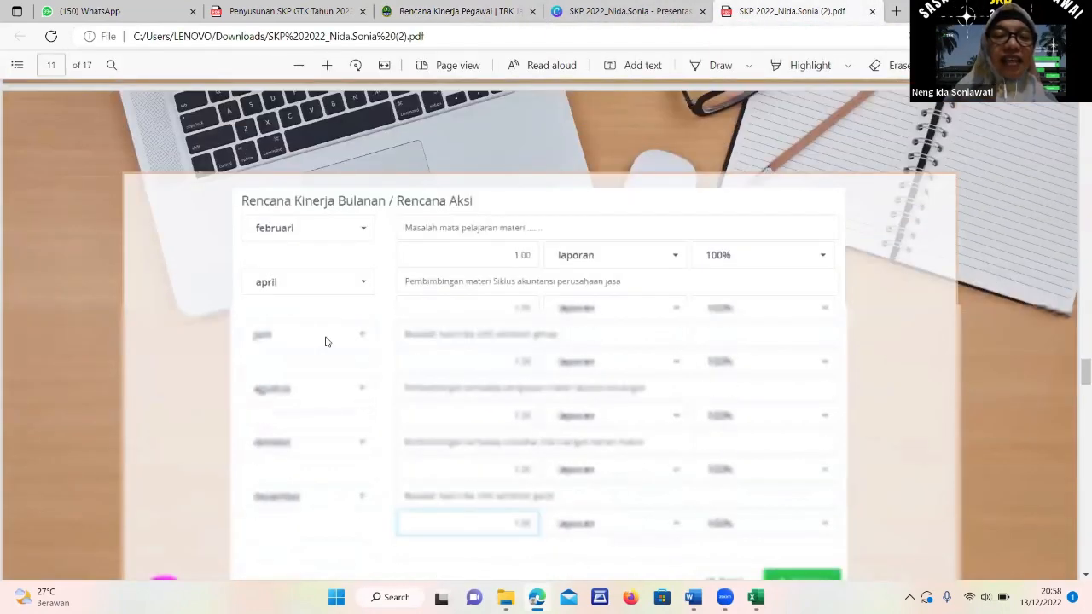
scroll(148, 365, down, 4)
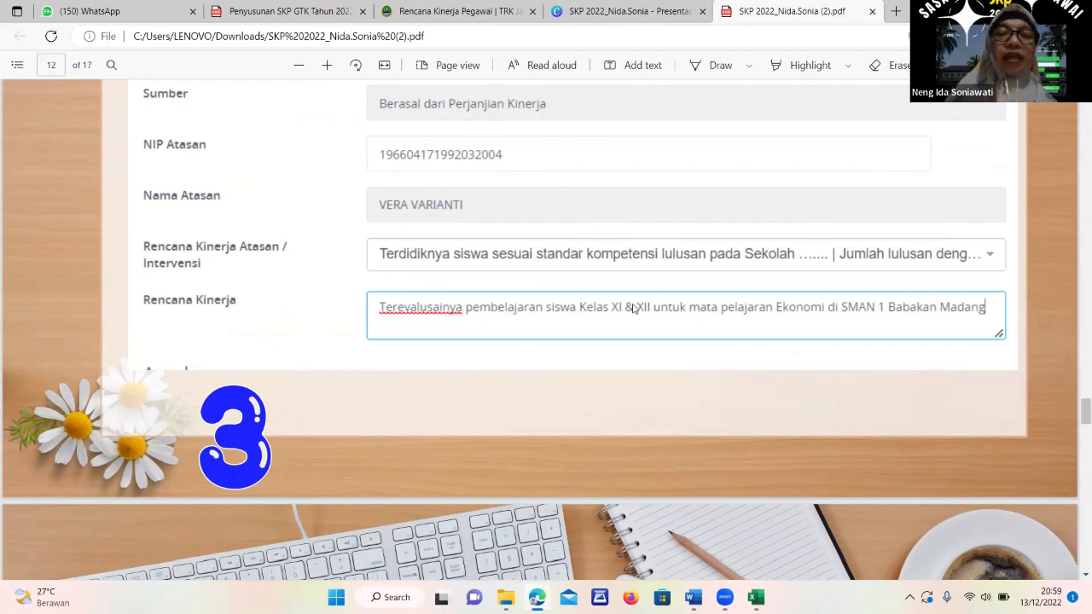
scroll(502, 358, up, 1)
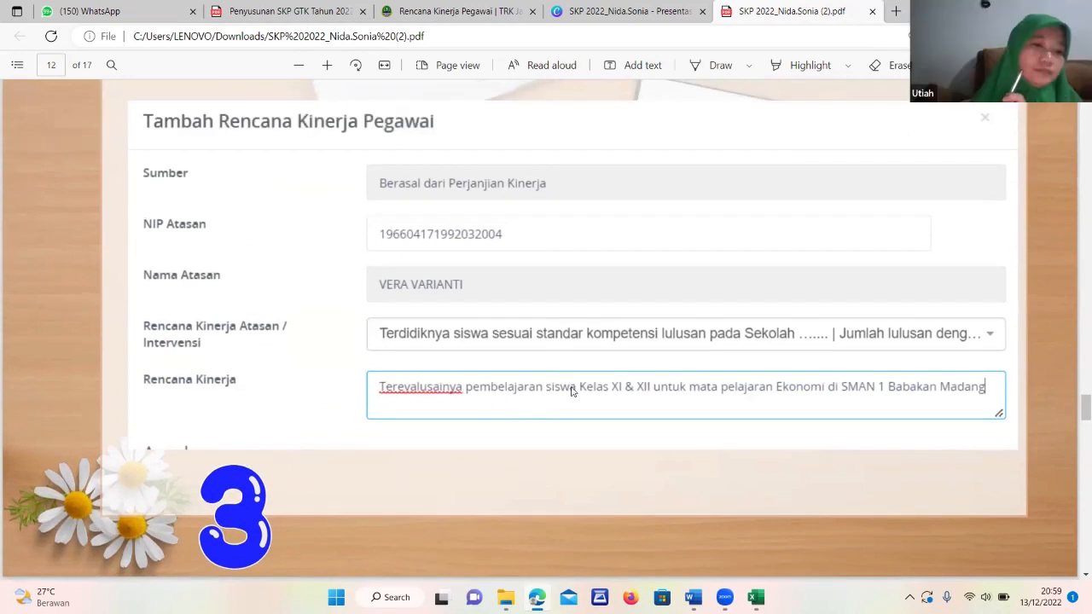
Replace the dots after "Kelas" in Rencana Kinerja with "XI dan XII materi pembelajaran Peminatan Ekonomi & Ekonomi Lintas Minat di SMAN 1 Babakan Madang".
click(461, 11)
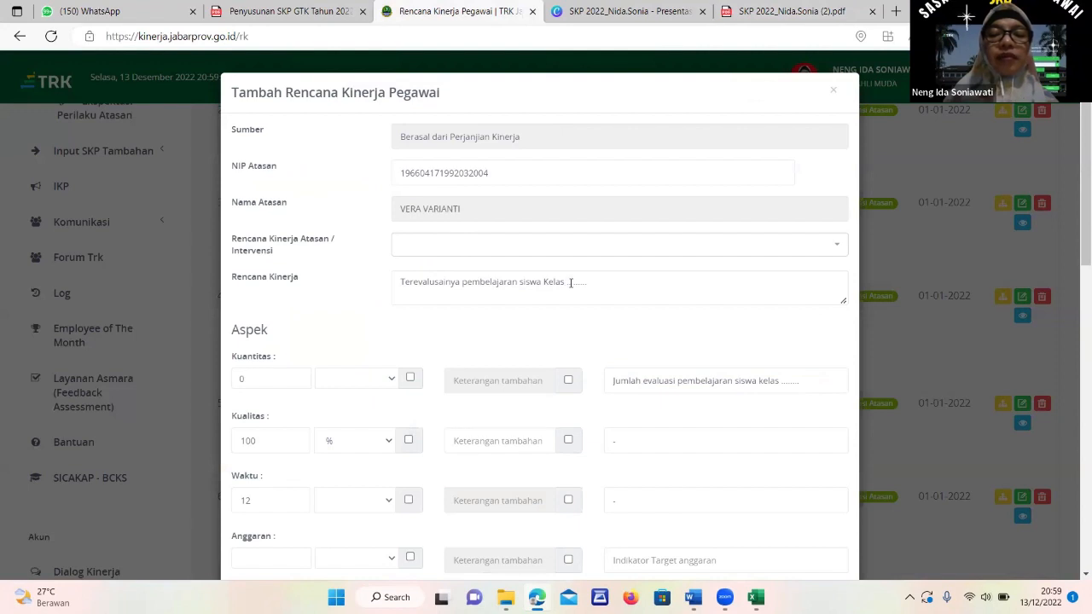
drag(567, 283, 606, 284)
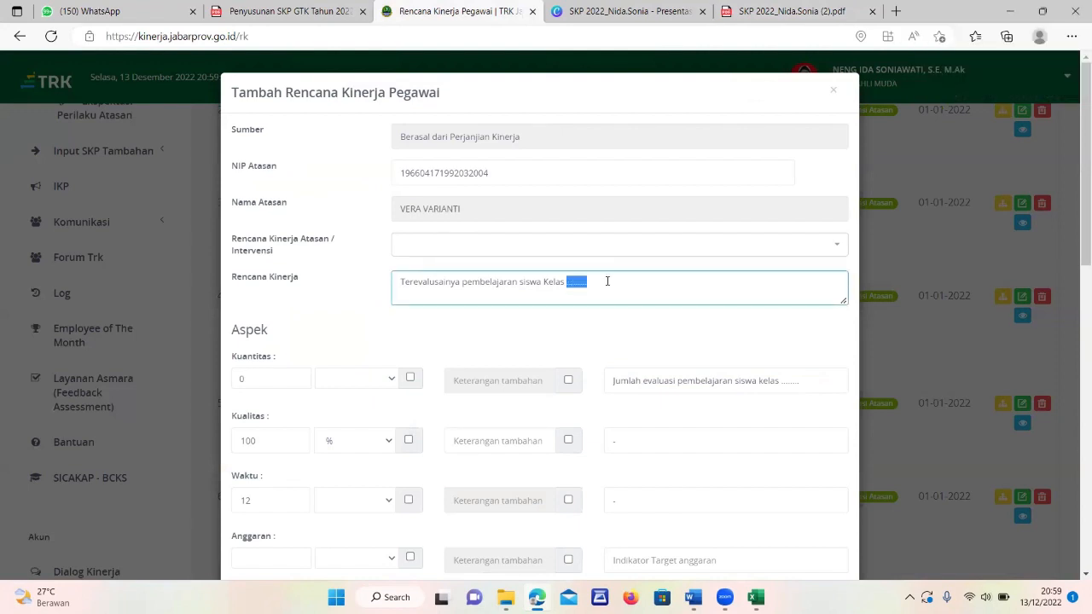
text(XI da)
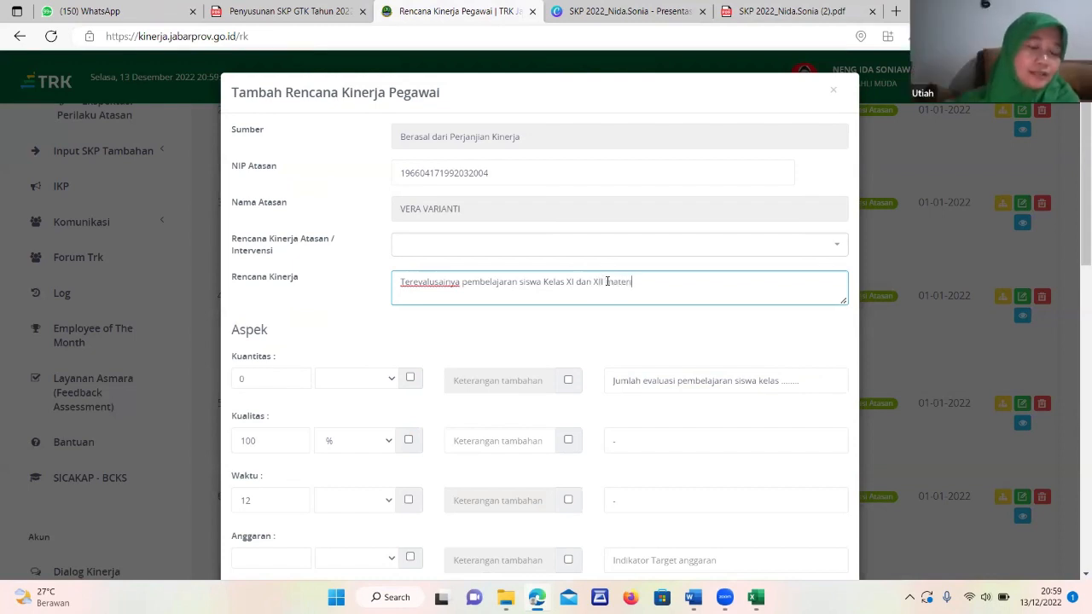
text(n XII materi)
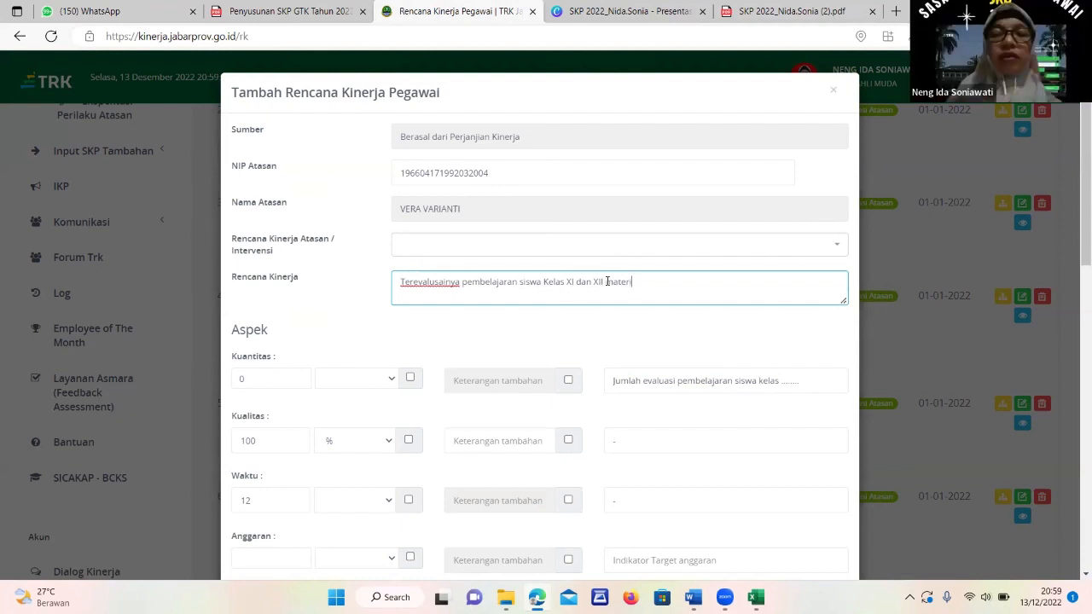
text( pembelaja)
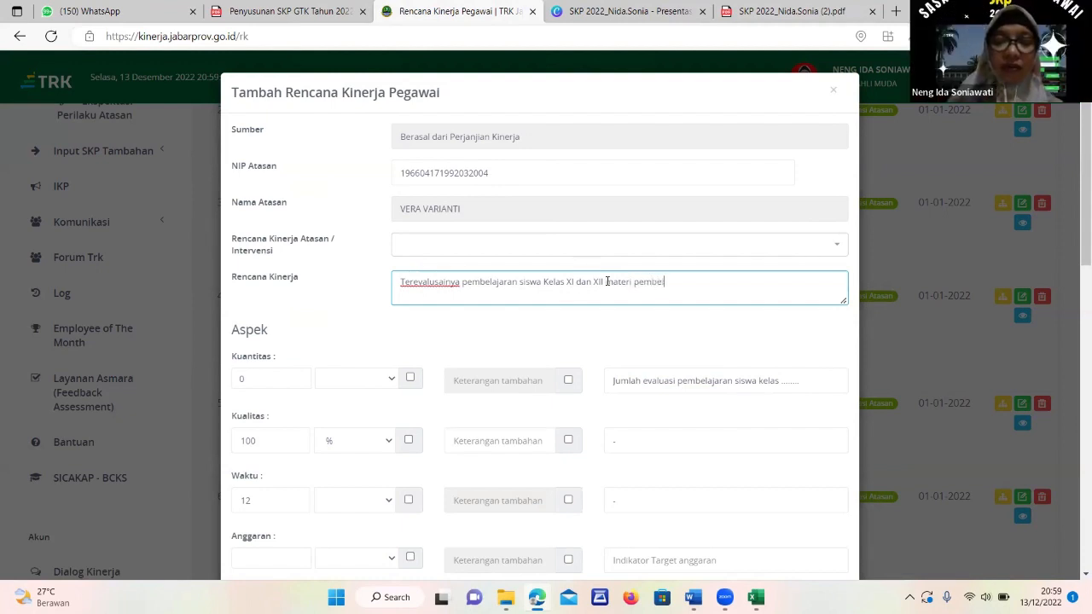
text(ra)
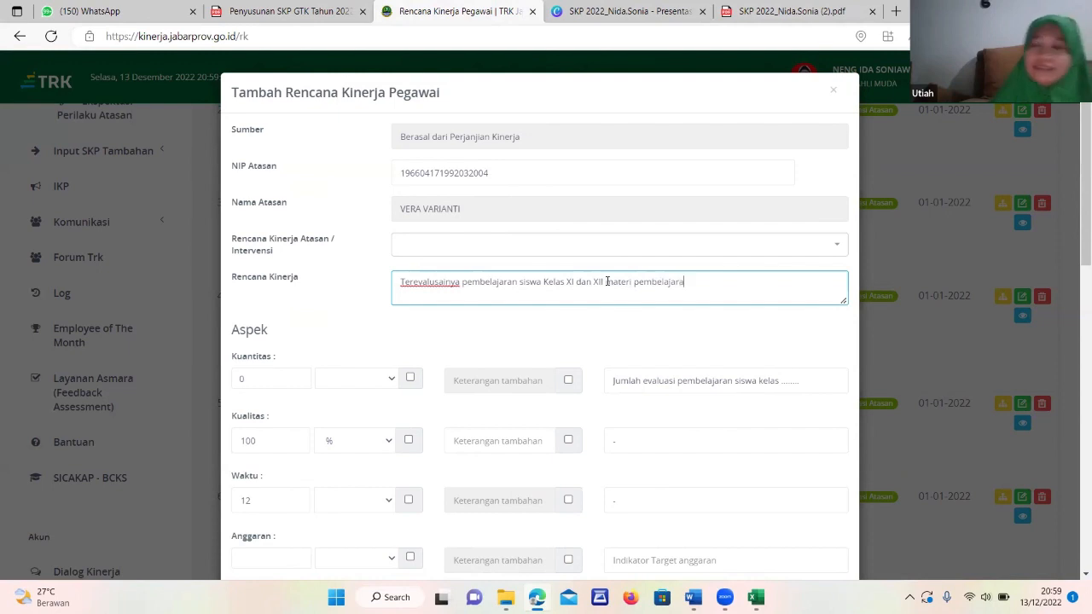
click(607, 281)
text(p)
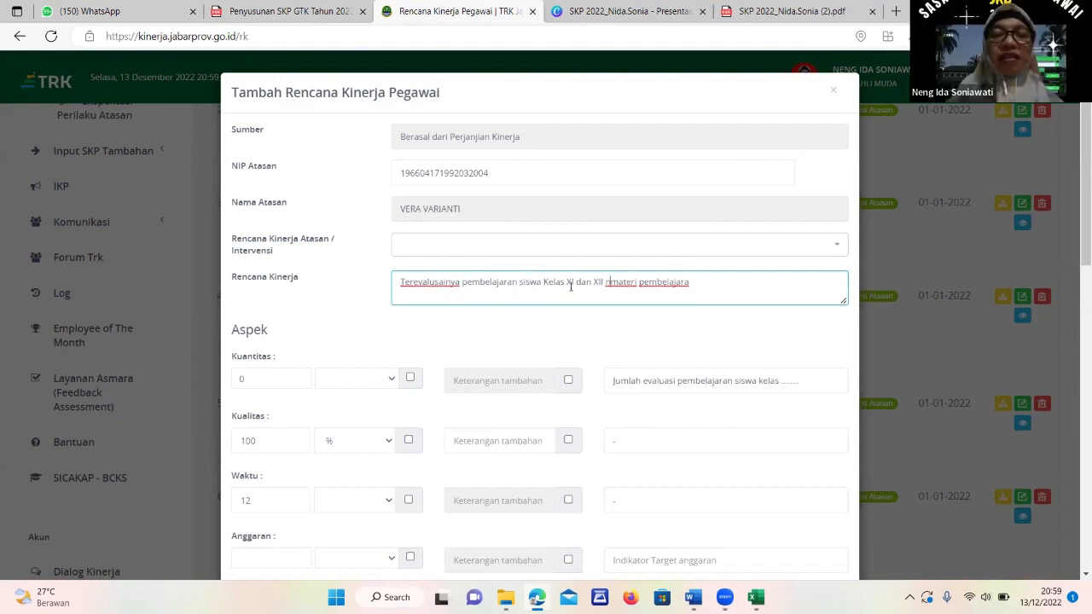
click(614, 281)
key(BackSpace)
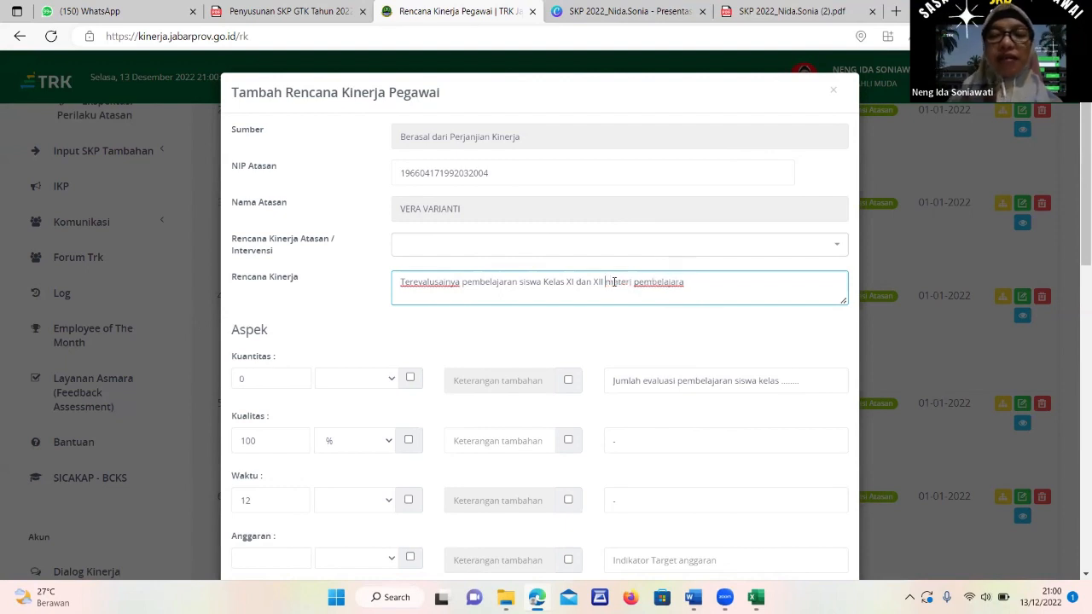
click(691, 287)
text(n)
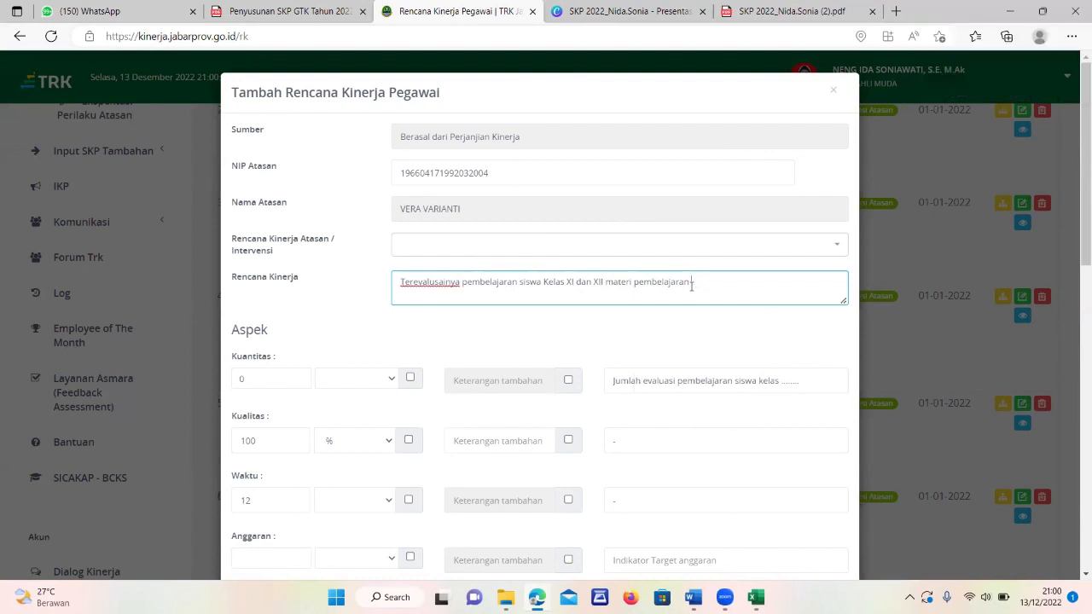
text( Peminatan E)
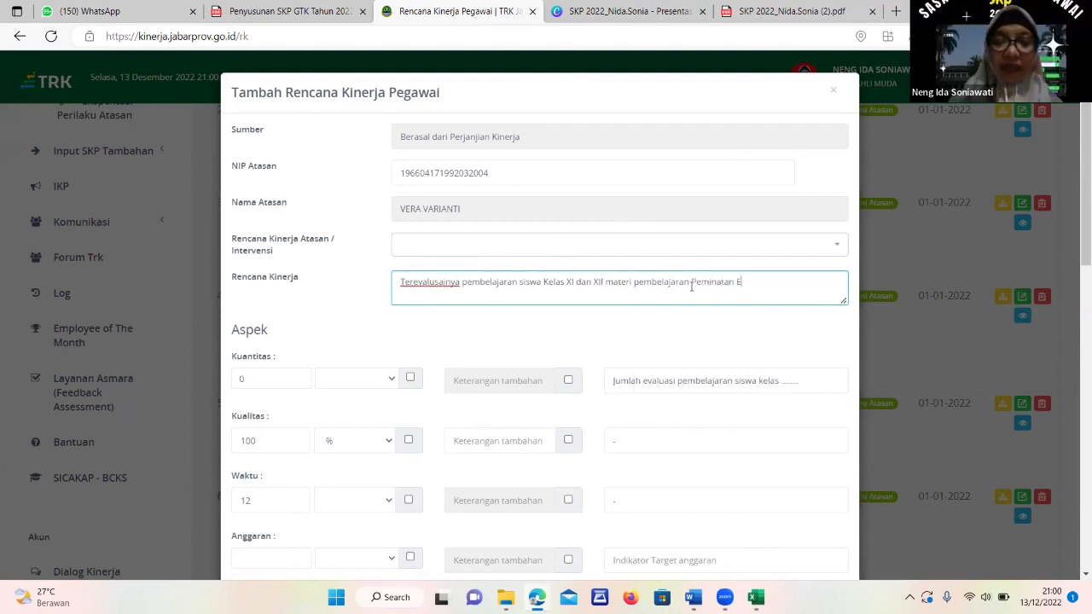
text(konomi)
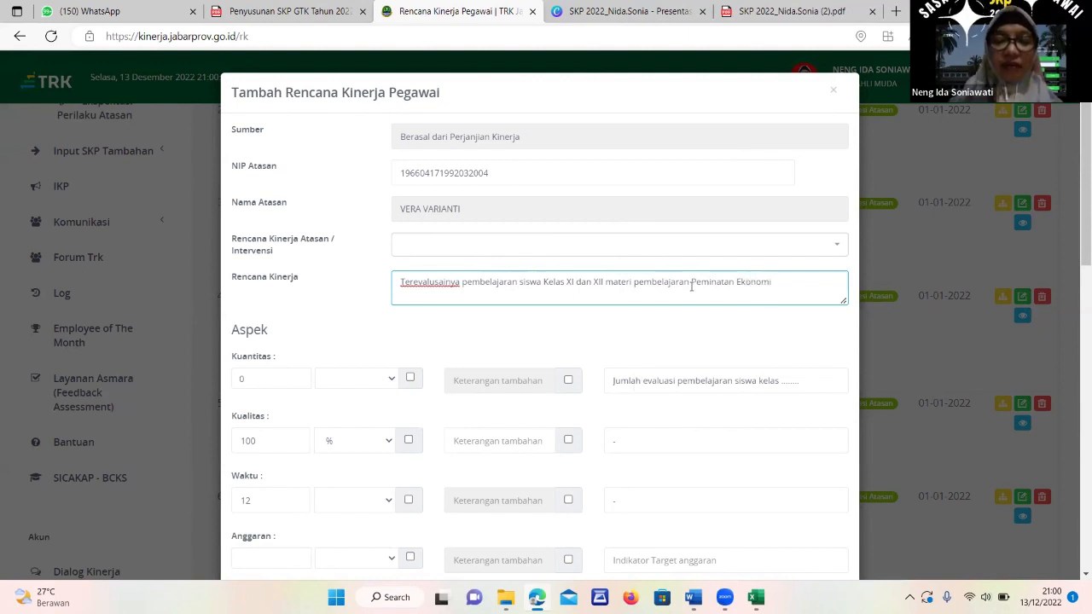
text( & Ekonom)
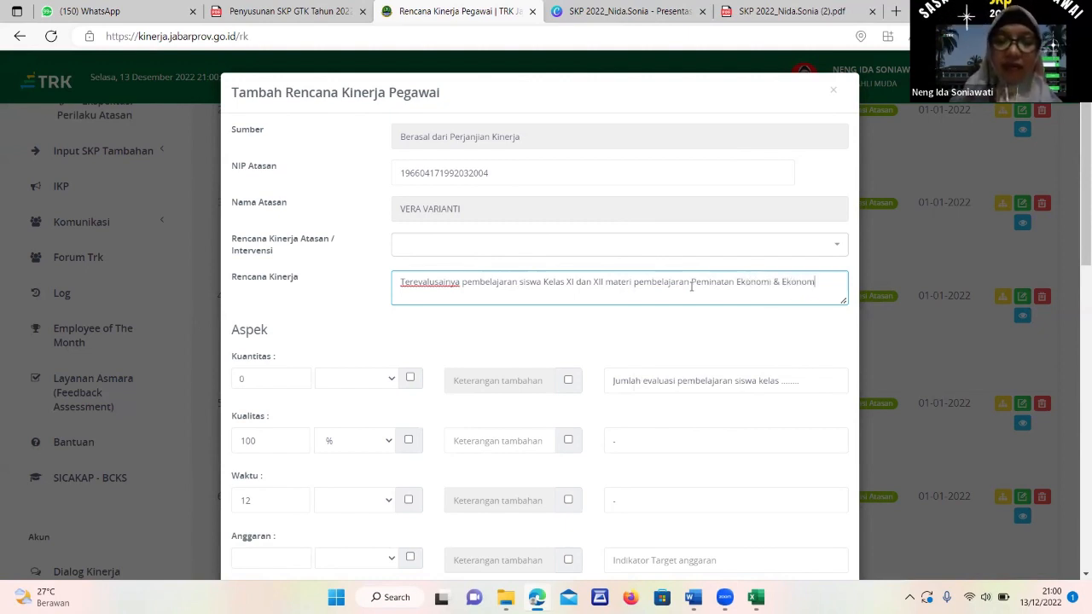
text(i Lintas)
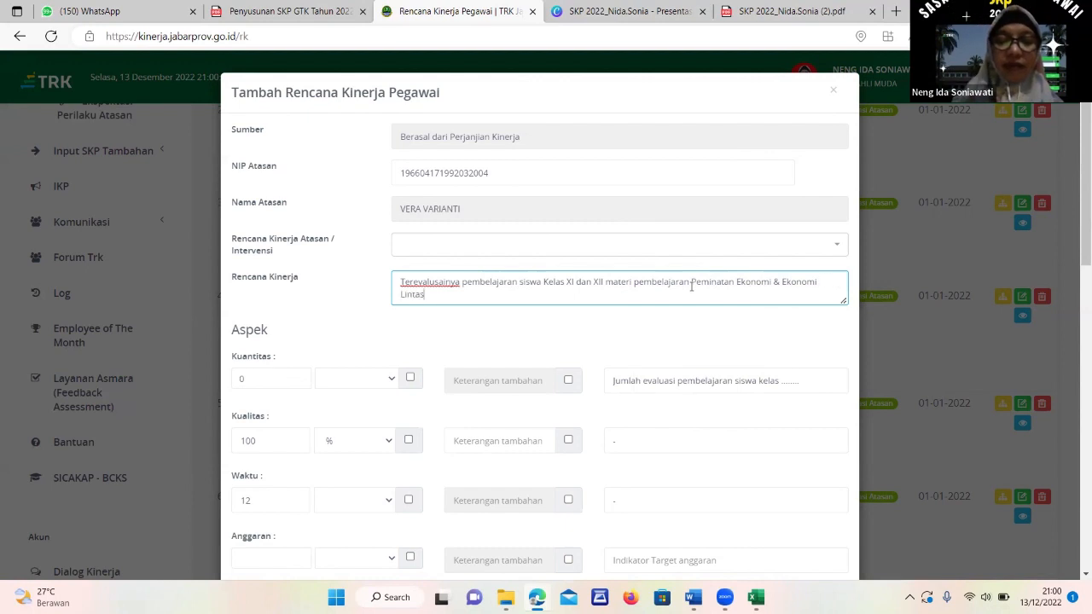
text( Minat di)
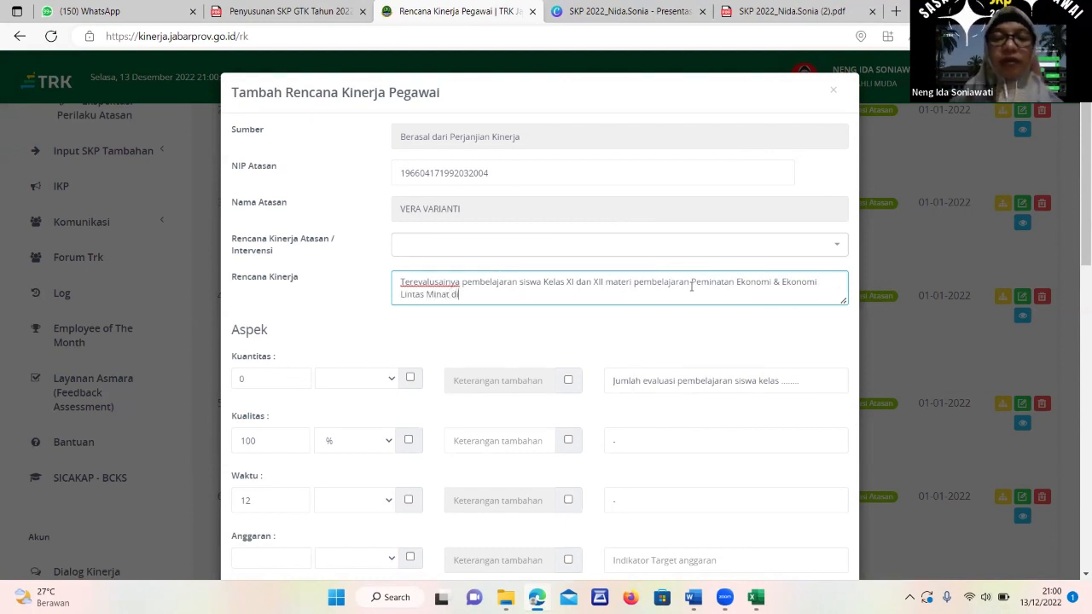
text( SMAN )
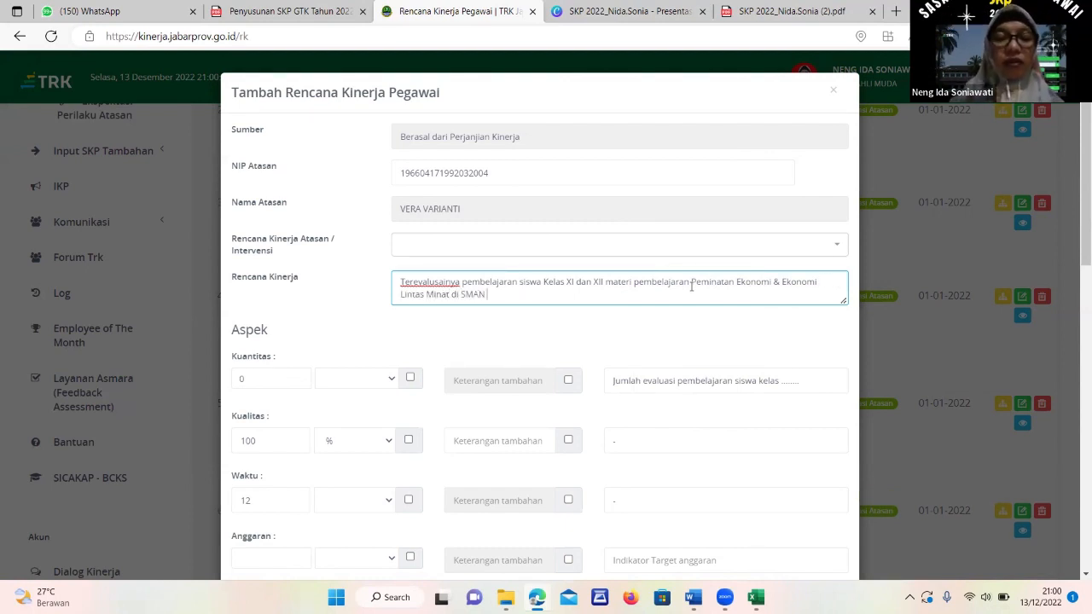
text(1 Babak)
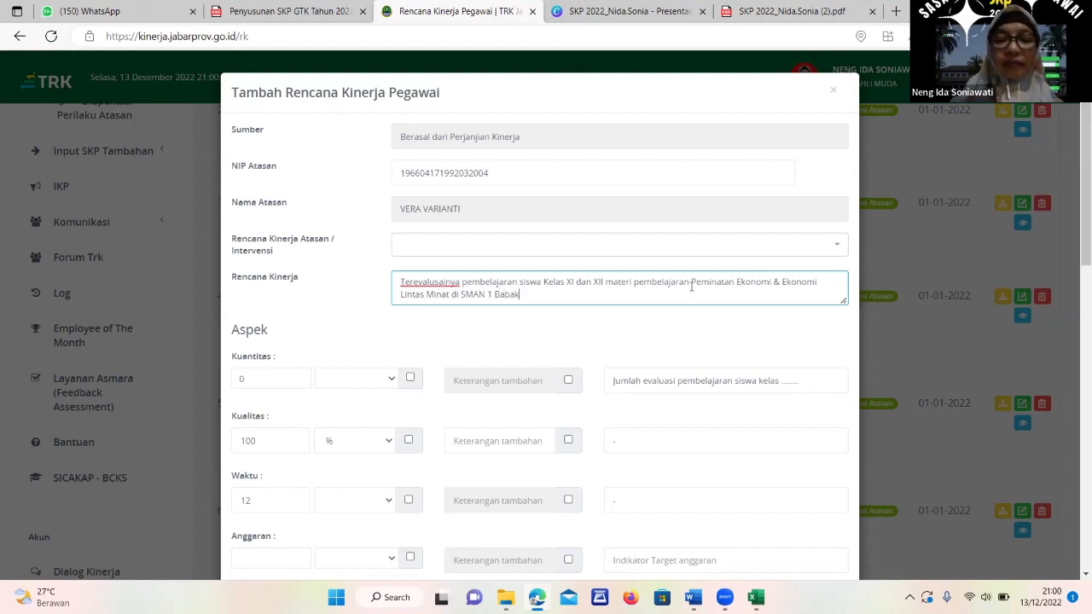
text(an Madang)
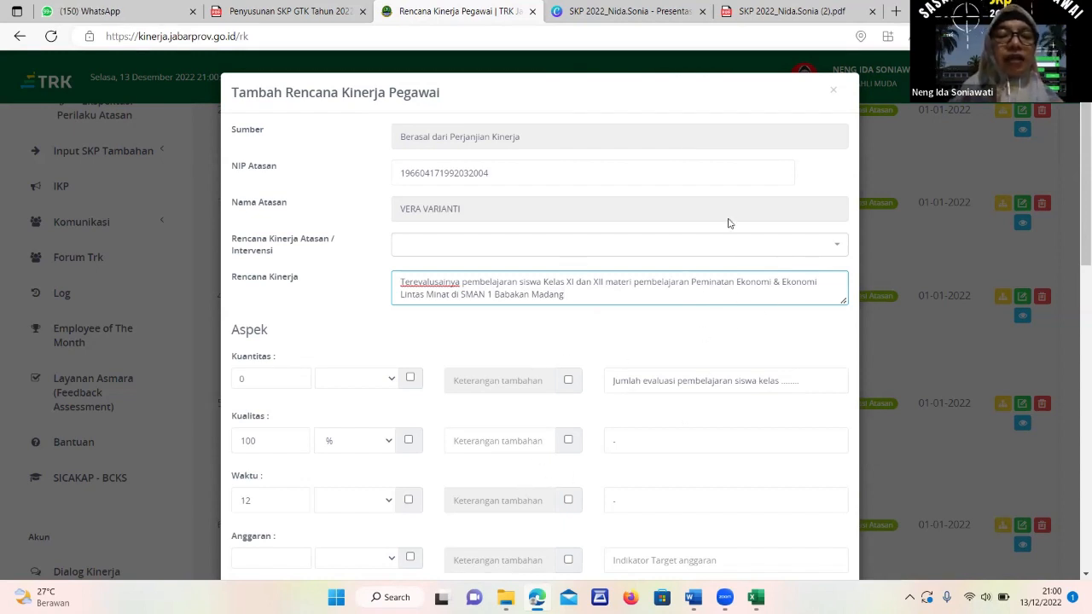
Check the Aspek example on page 13 of the PDF guide and set plan number 5's Kuantitas target to 2 dokumen.
click(771, 13)
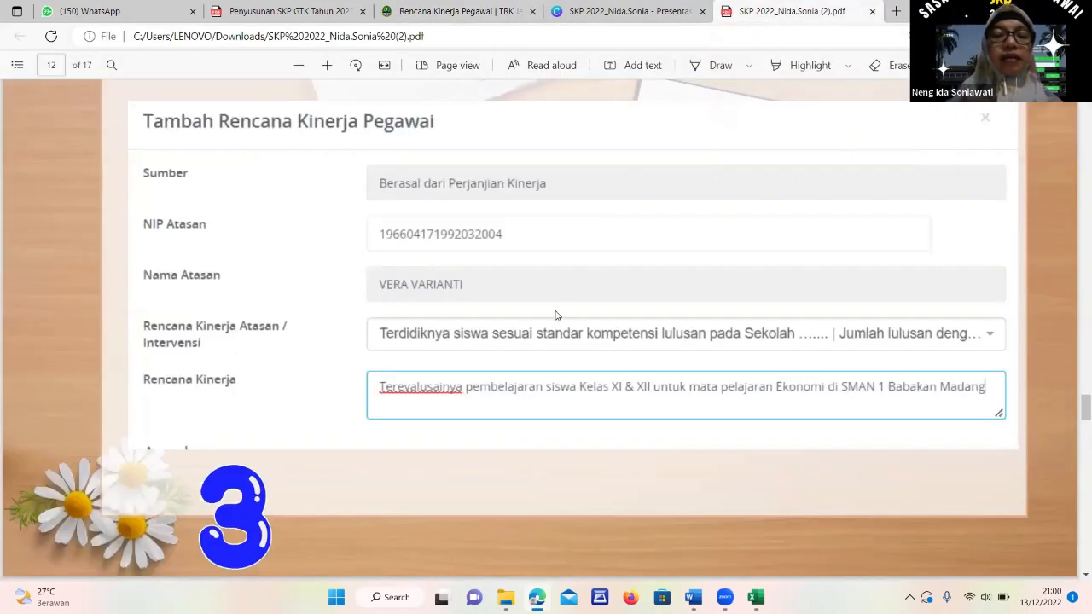
scroll(555, 315, down, 3)
scroll(365, 317, down, 5)
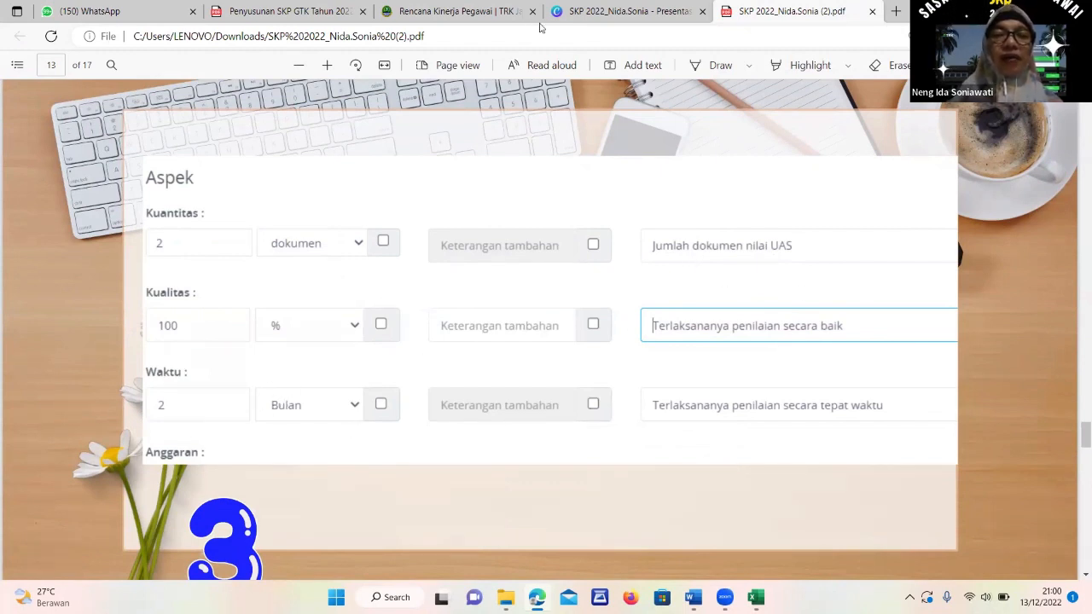
click(461, 11)
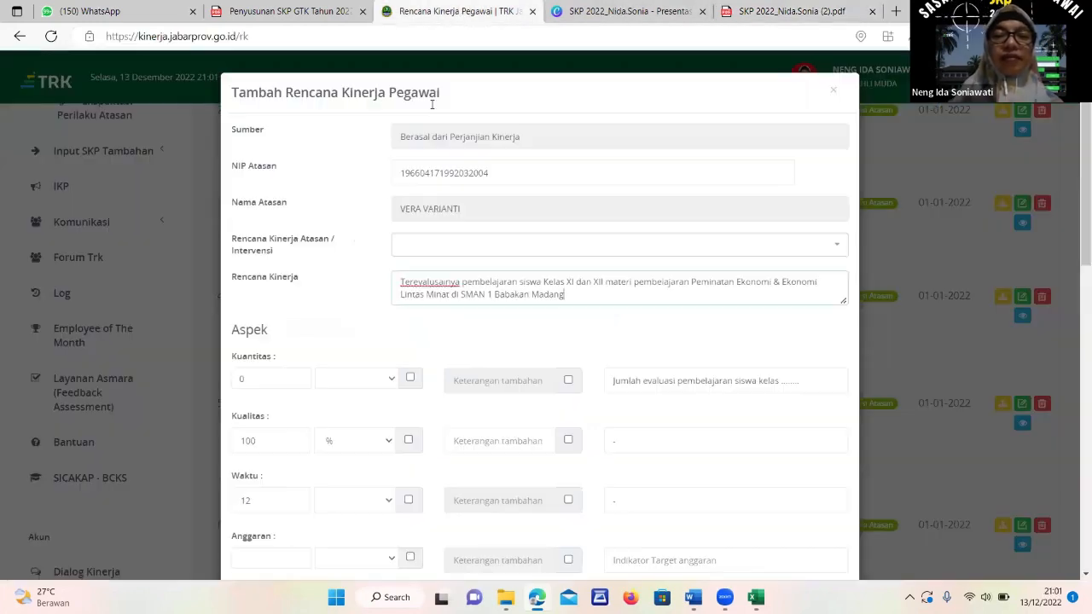
click(232, 382)
text(2)
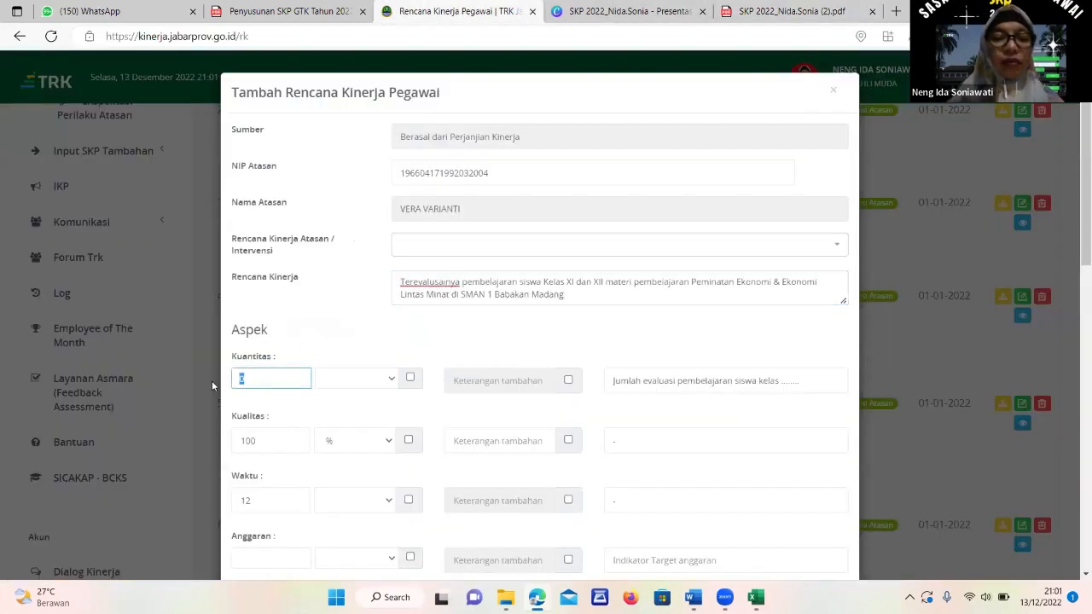
click(393, 383)
click(351, 141)
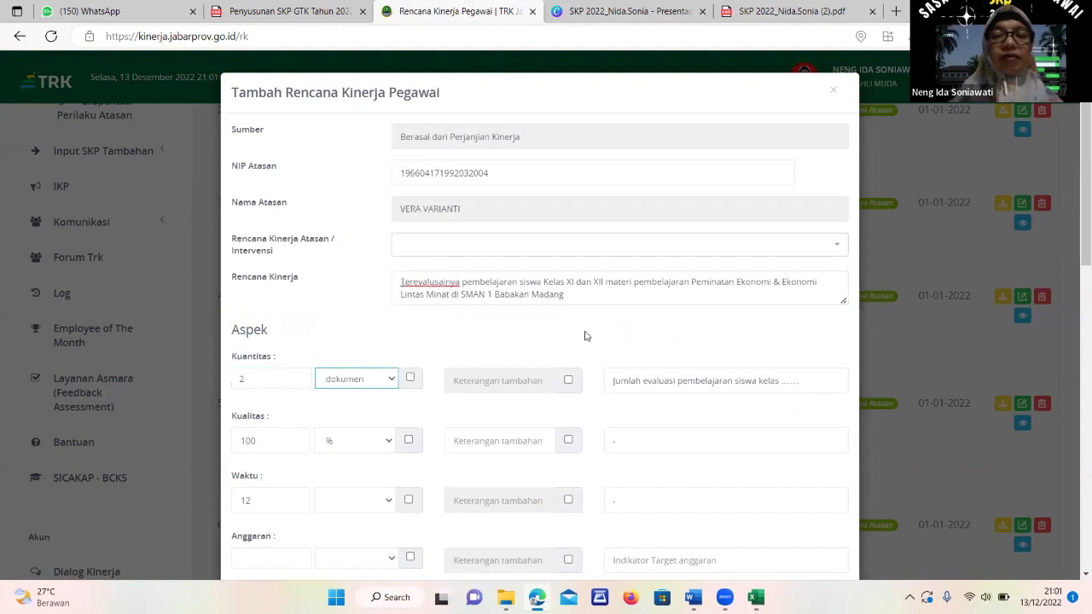
Check the Aspek example in the PDF guide and set the Kuantitas indicator to "Jumlah dokumen nilai UAS".
click(762, 15)
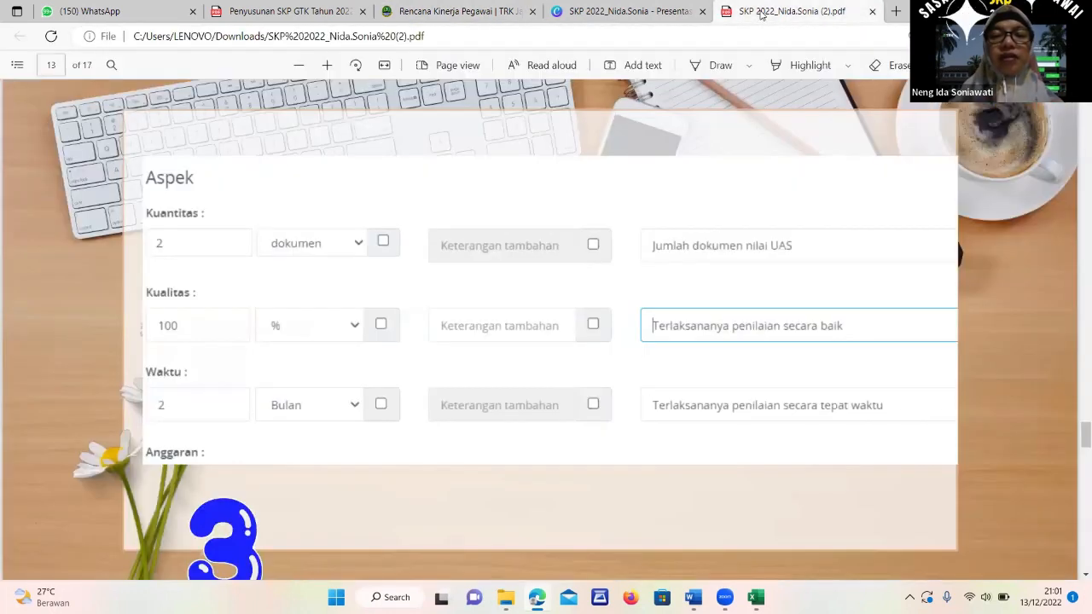
click(454, 12)
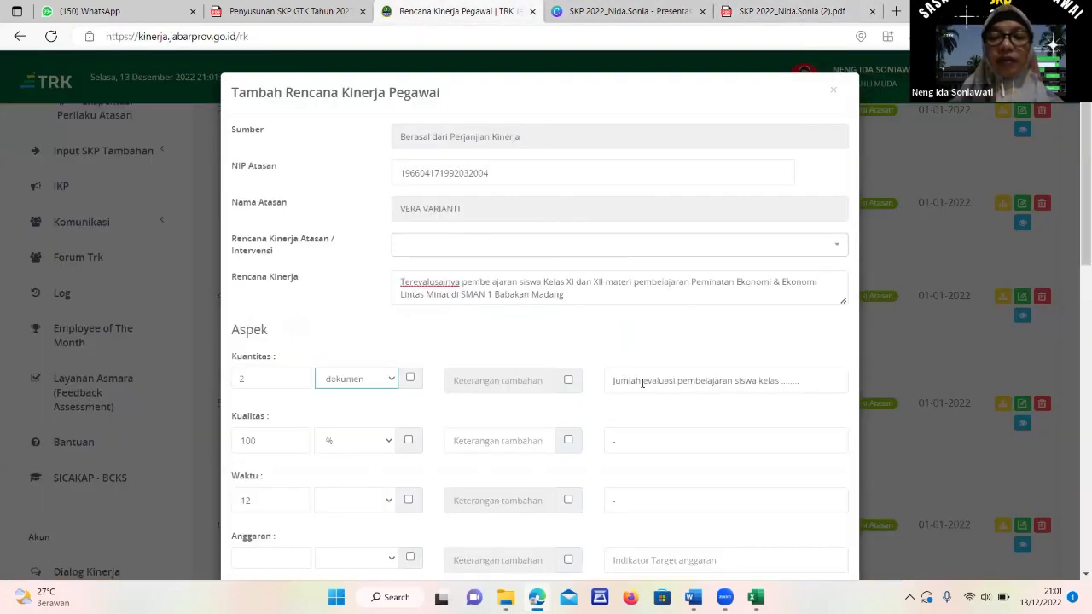
drag(642, 381, 804, 387)
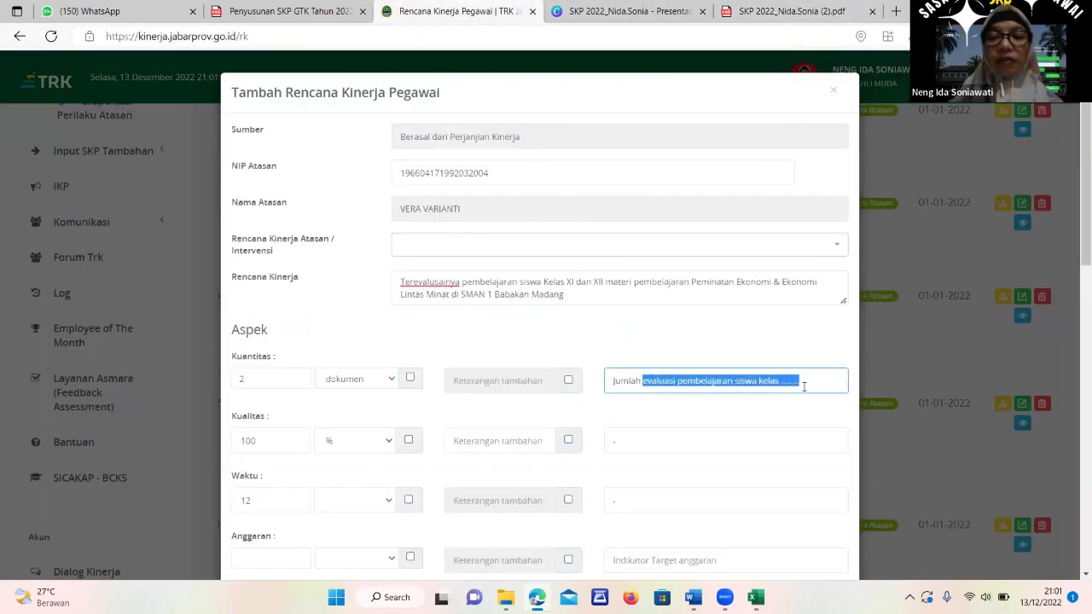
text(doku)
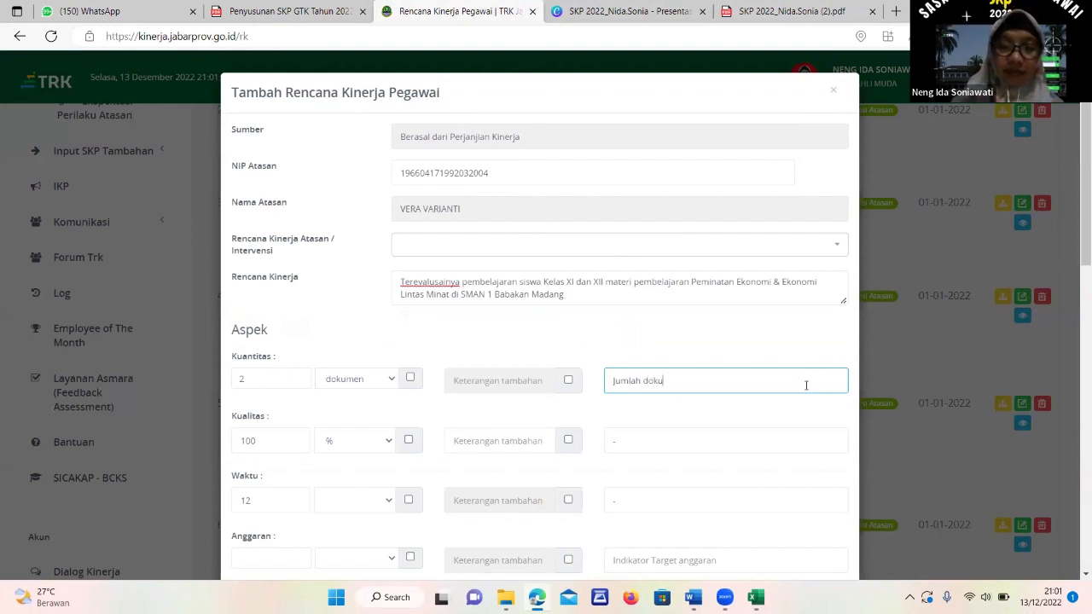
text(men)
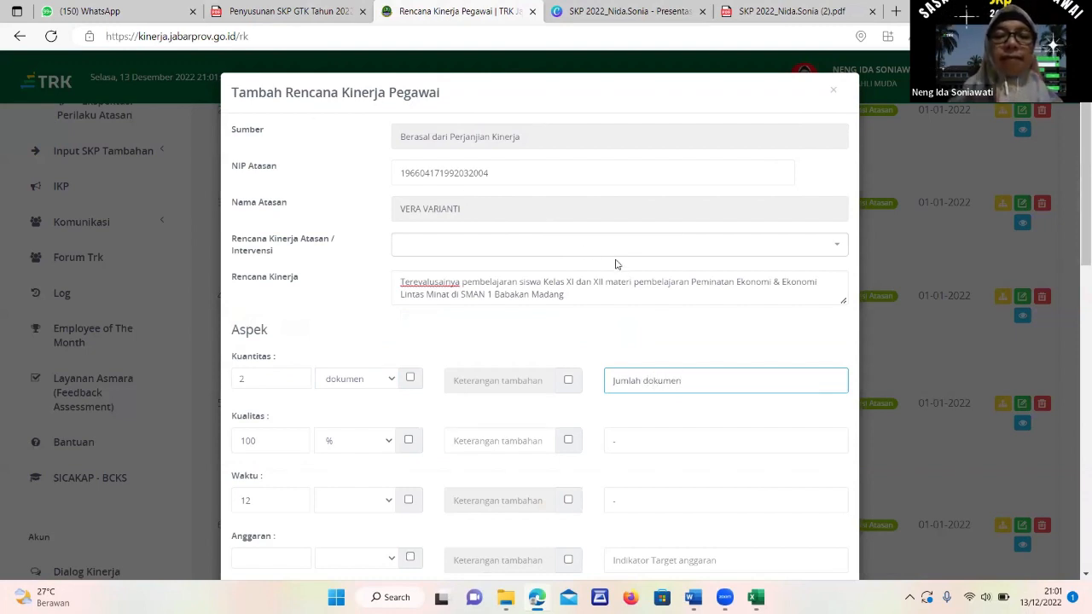
text( nilai UAS)
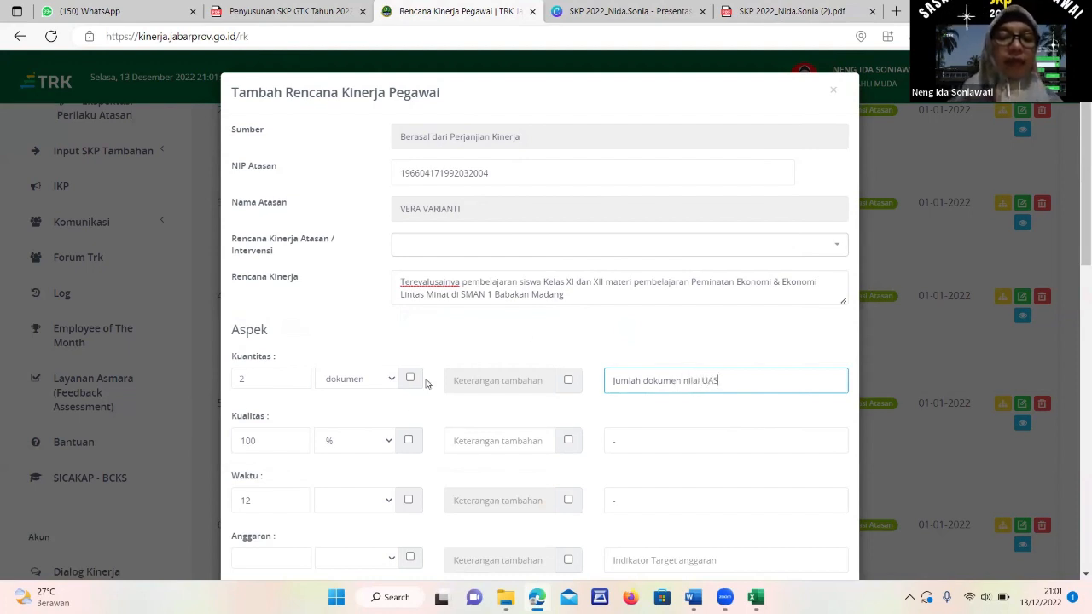
Replace the dash in the Kualitas indicator with "Terlaksananya evaluasi pembelajaran secara baik".
click(638, 435)
key(BackSpace)
text(Te)
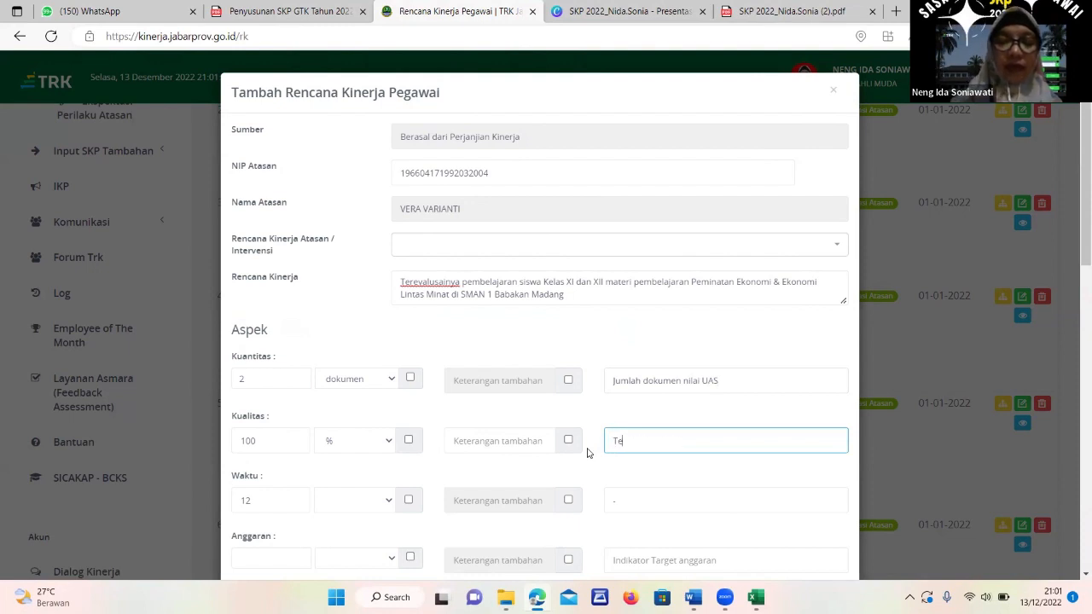
text(rlaksananya)
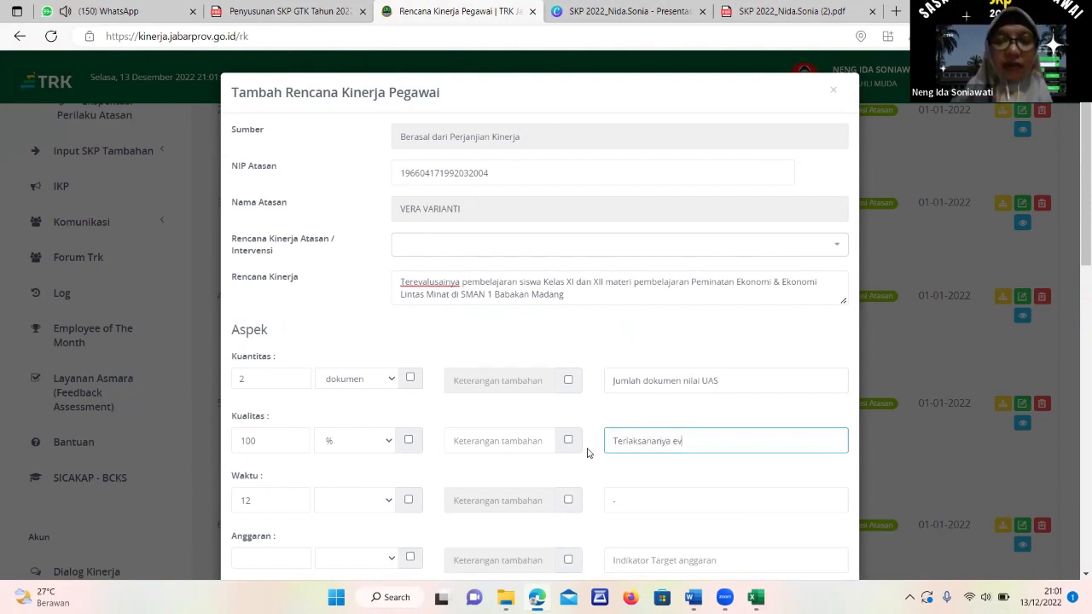
text( evaluasi)
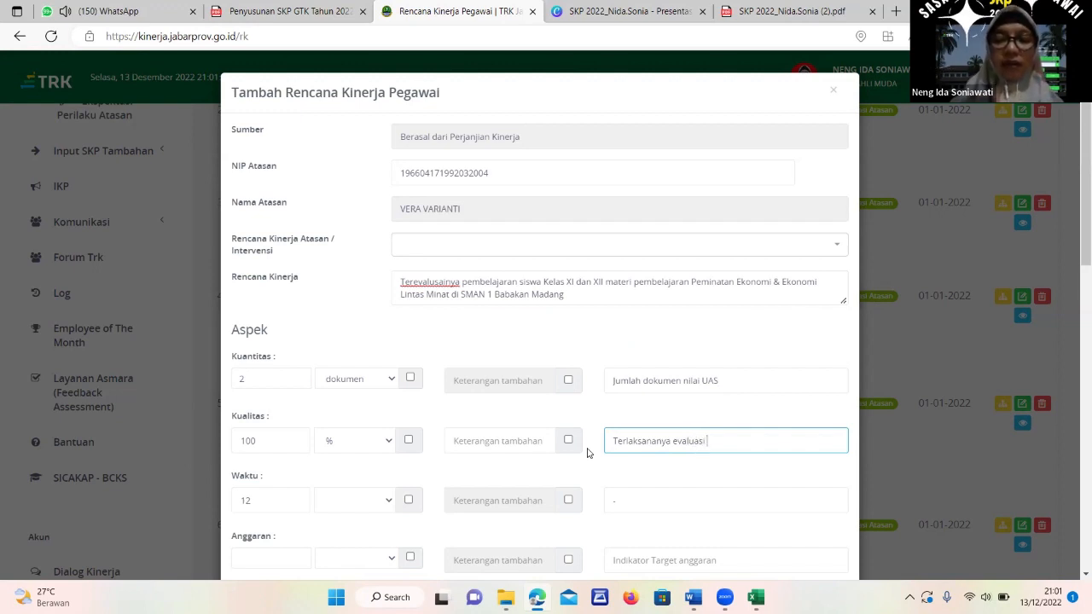
text( pembelajaran)
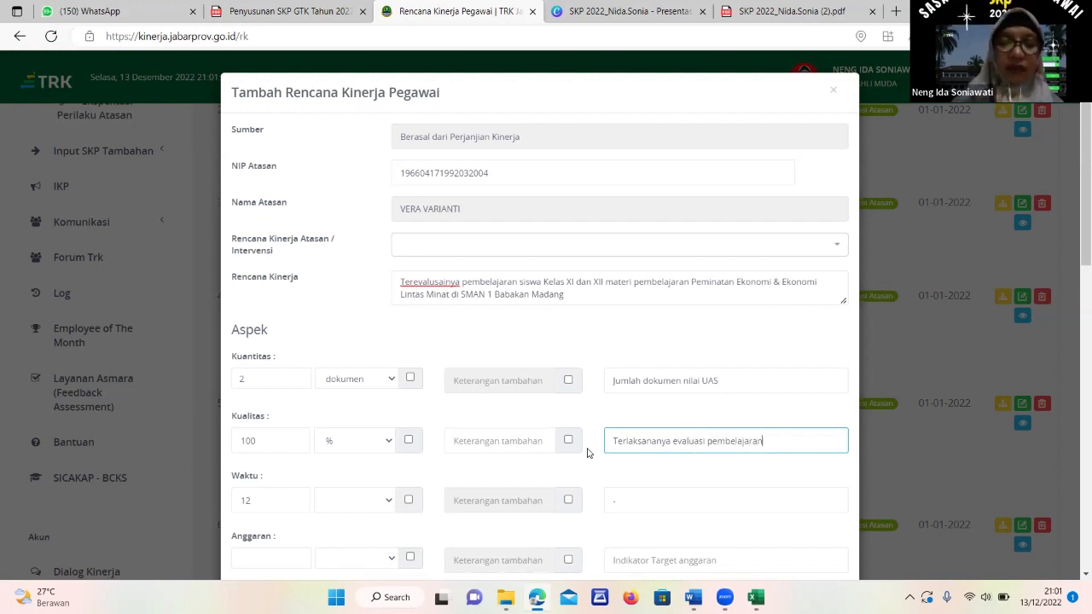
text( secara baik)
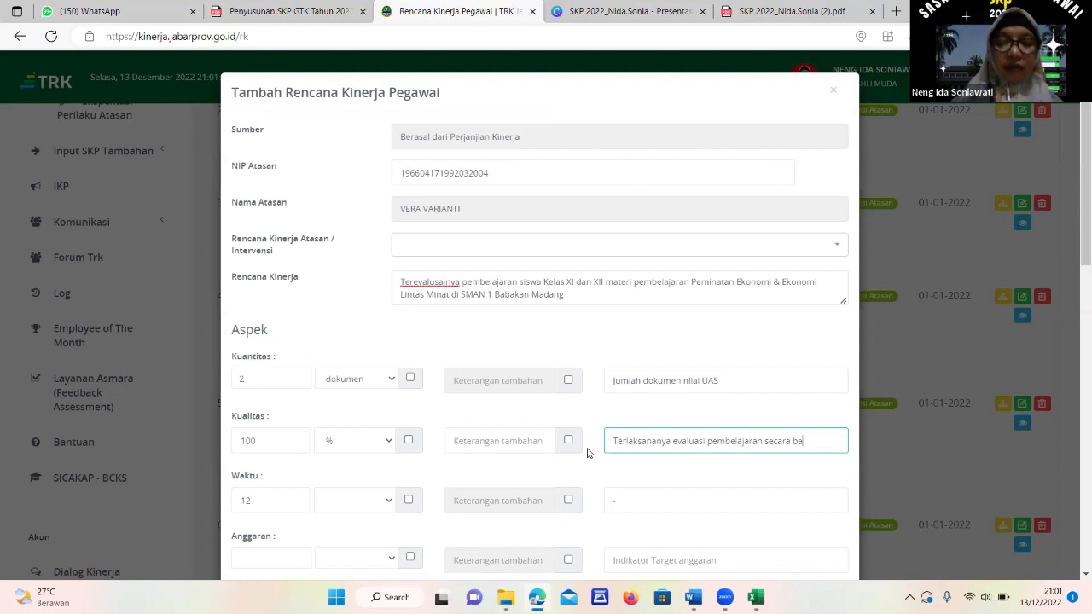
Compare with the PDF guide's Aspek example and reword the Kualitas indicator to "Terlaksananya penialaian secara baik".
click(800, 11)
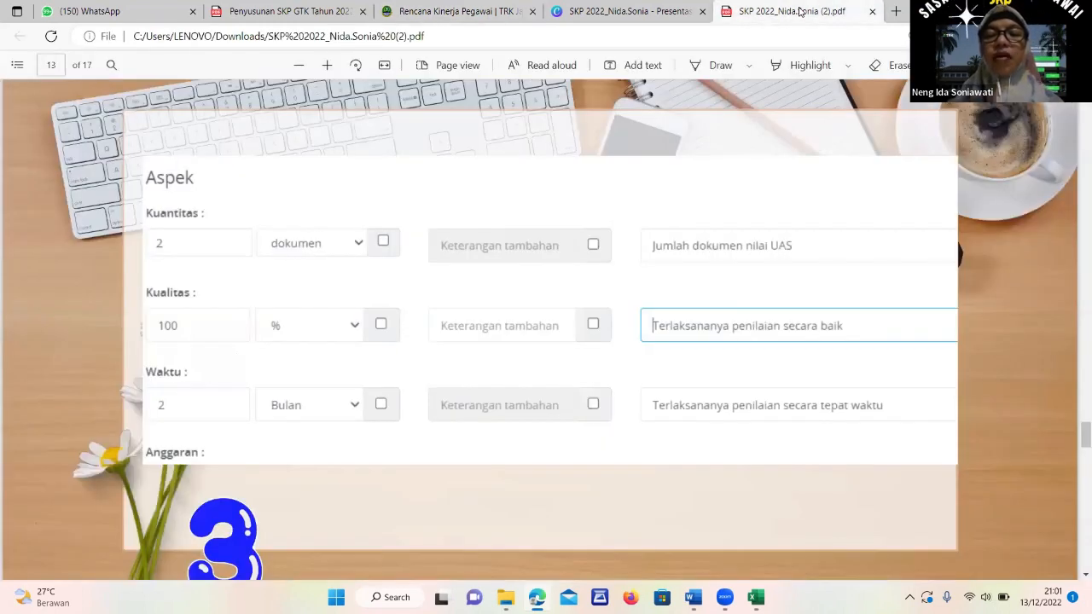
click(452, 12)
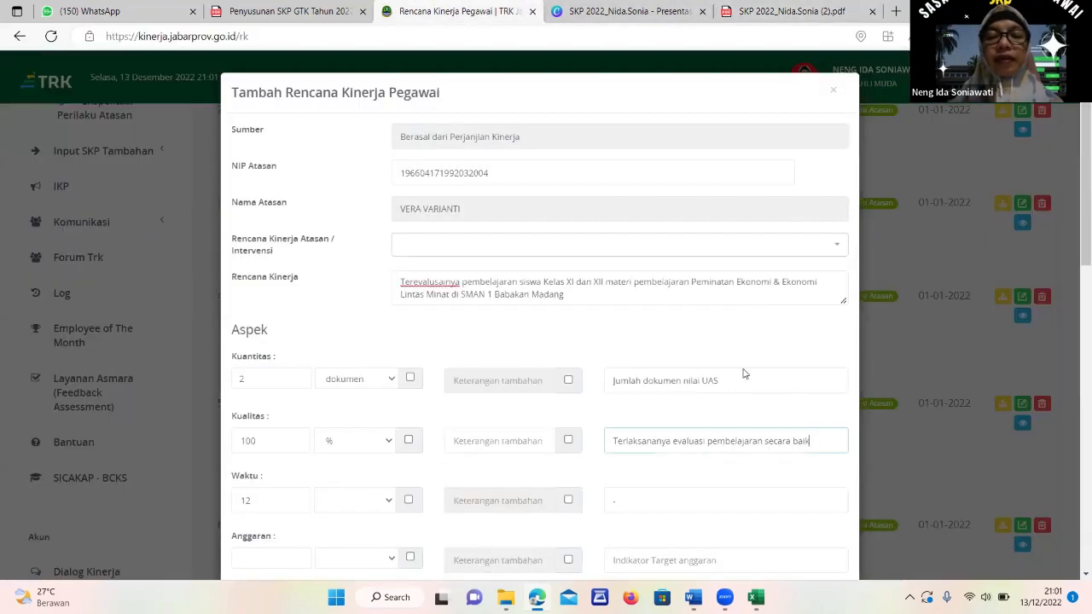
drag(707, 441, 770, 449)
text(penilaian)
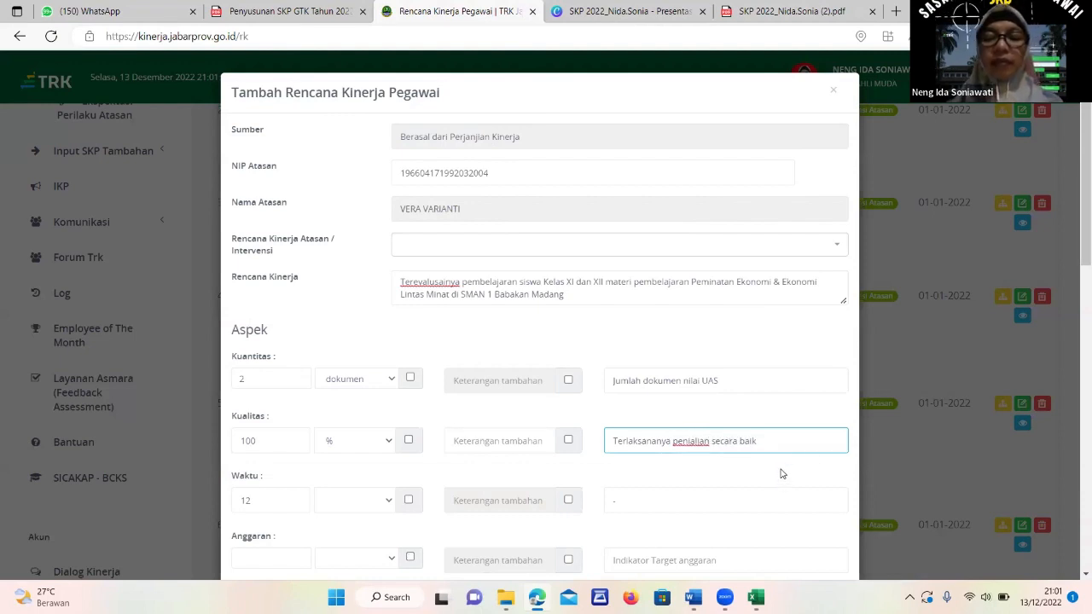
key(BackSpace)
key(BackSpace)
key(BackSpace)
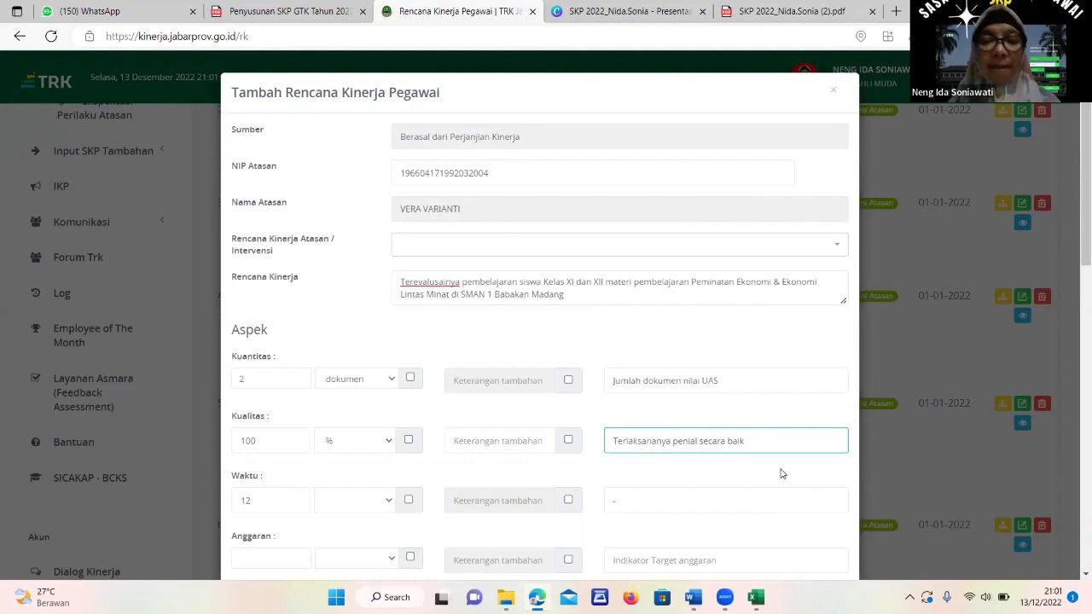
text(ian)
Copy the Kualitas indicator text into the Waktu indicator and change its ending to "tepat waktu".
scroll(823, 492, down, 2)
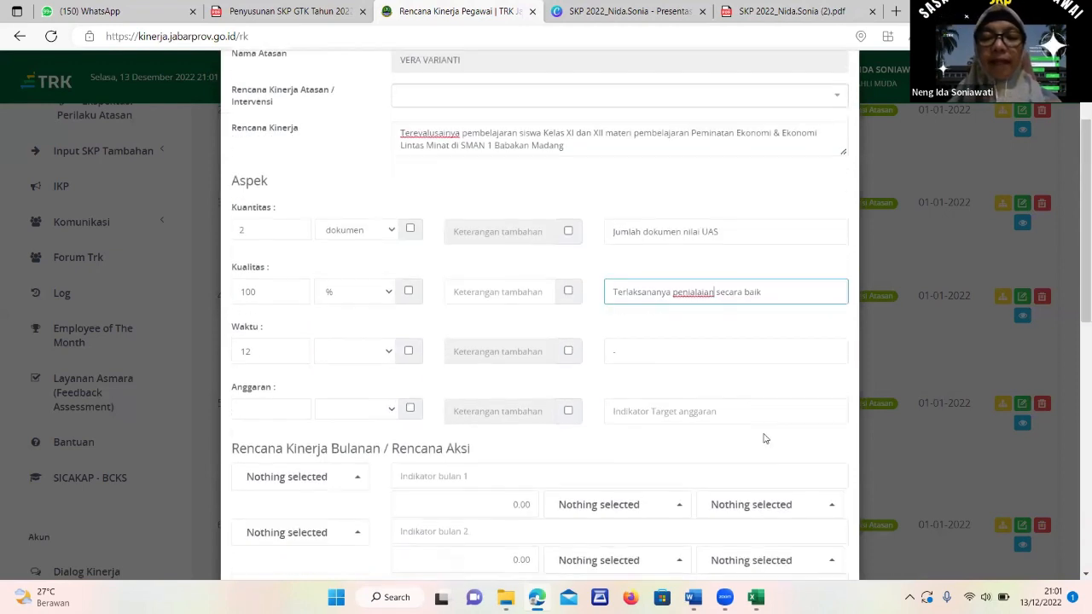
drag(761, 283, 612, 284)
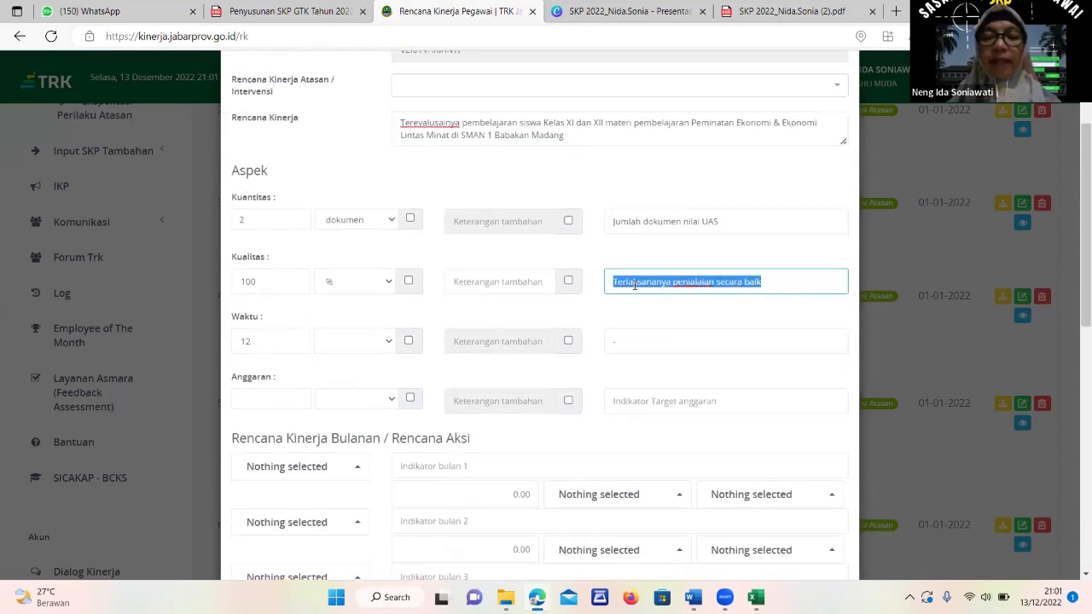
right_click(635, 286)
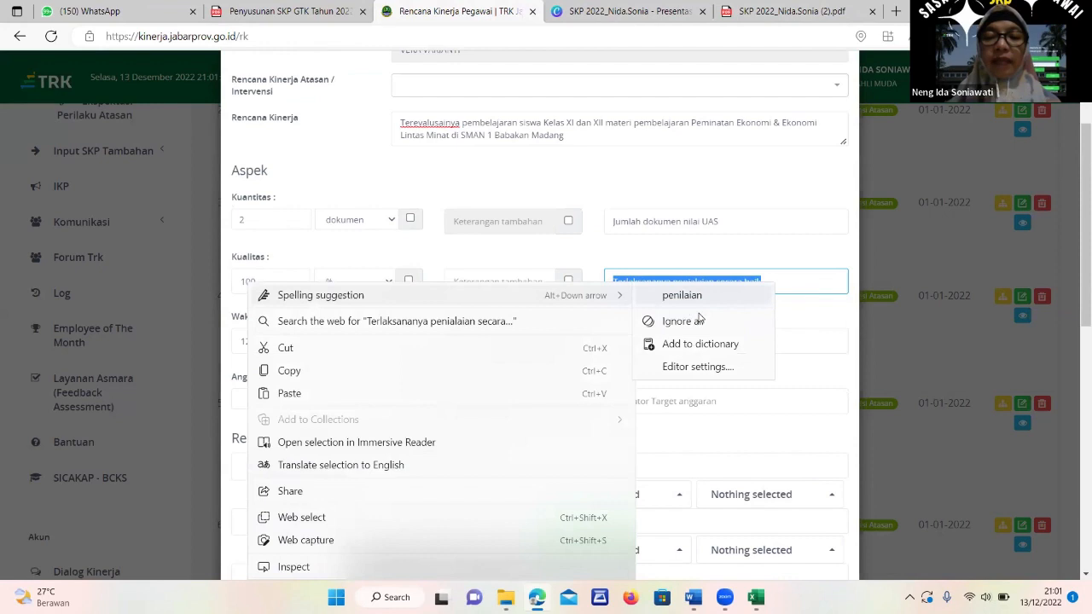
click(294, 367)
click(616, 340)
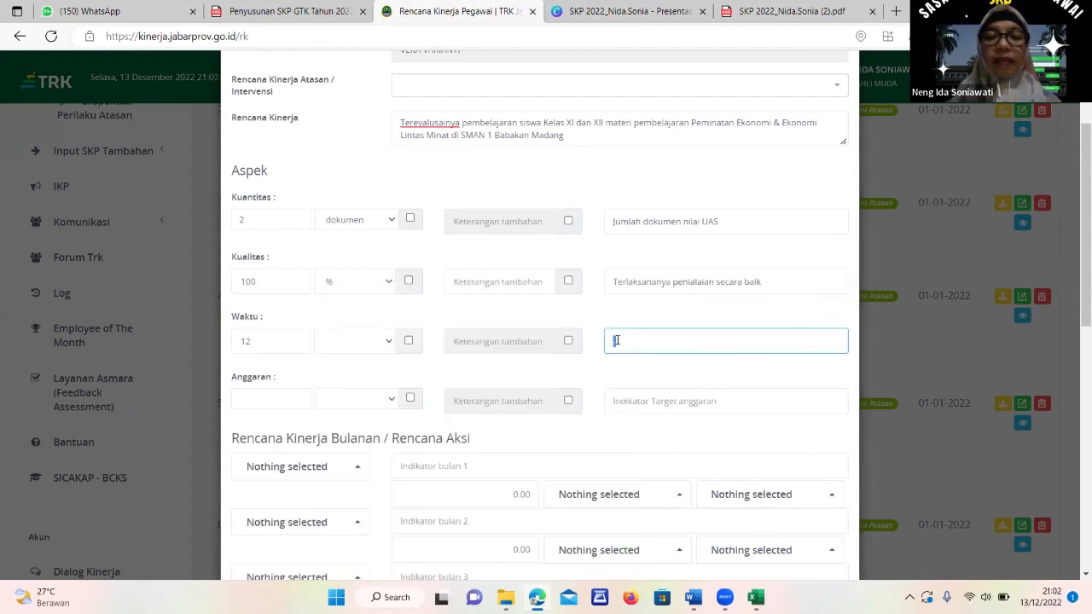
right_click(616, 341)
click(683, 249)
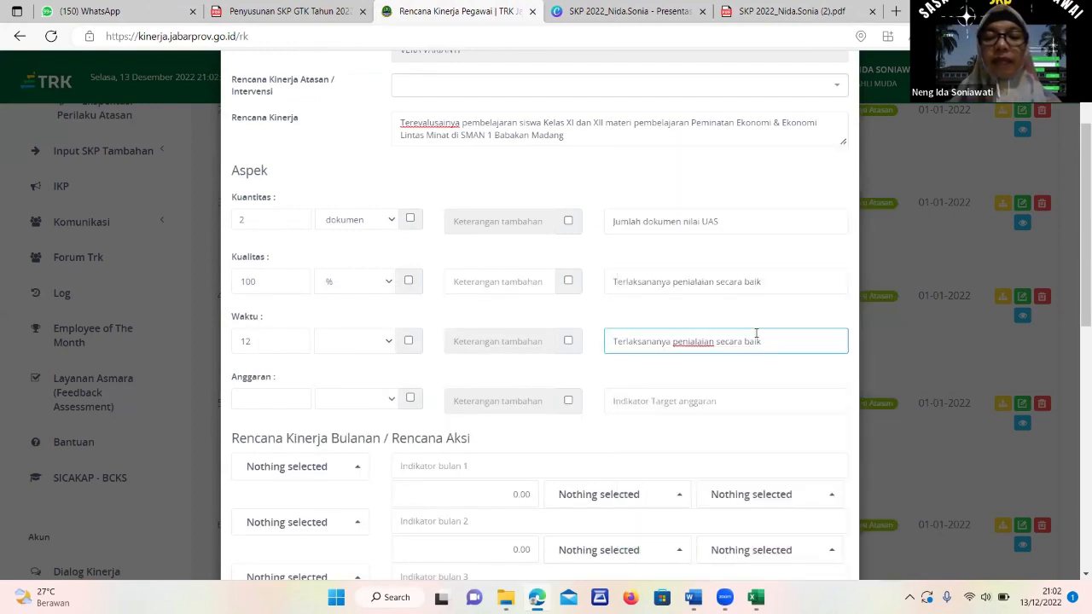
key(BackSpace)
key(BackSpace)
key(BackSpace)
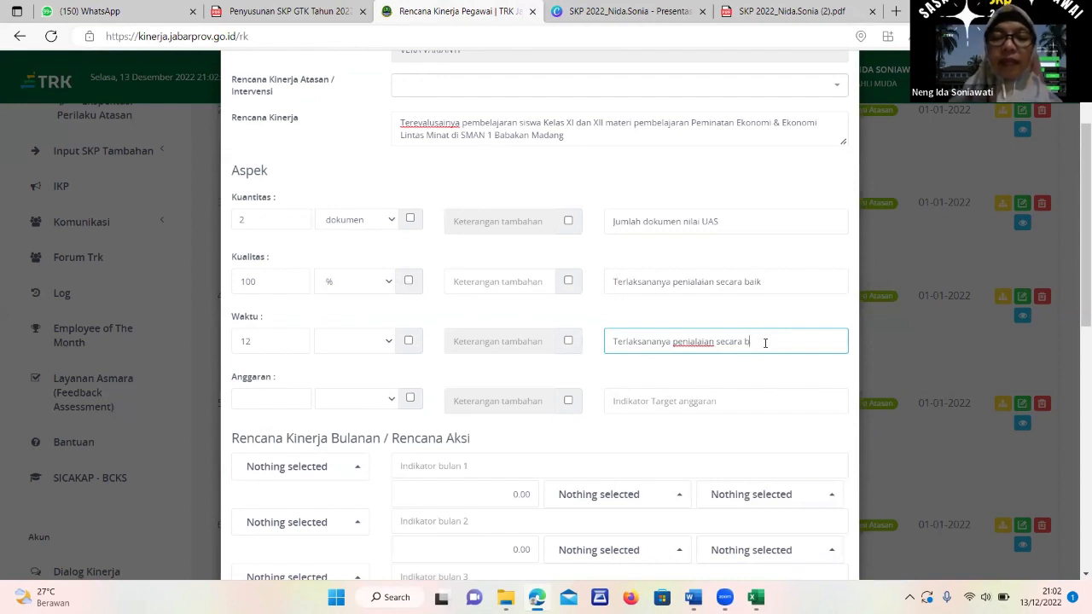
text(tepat waktu)
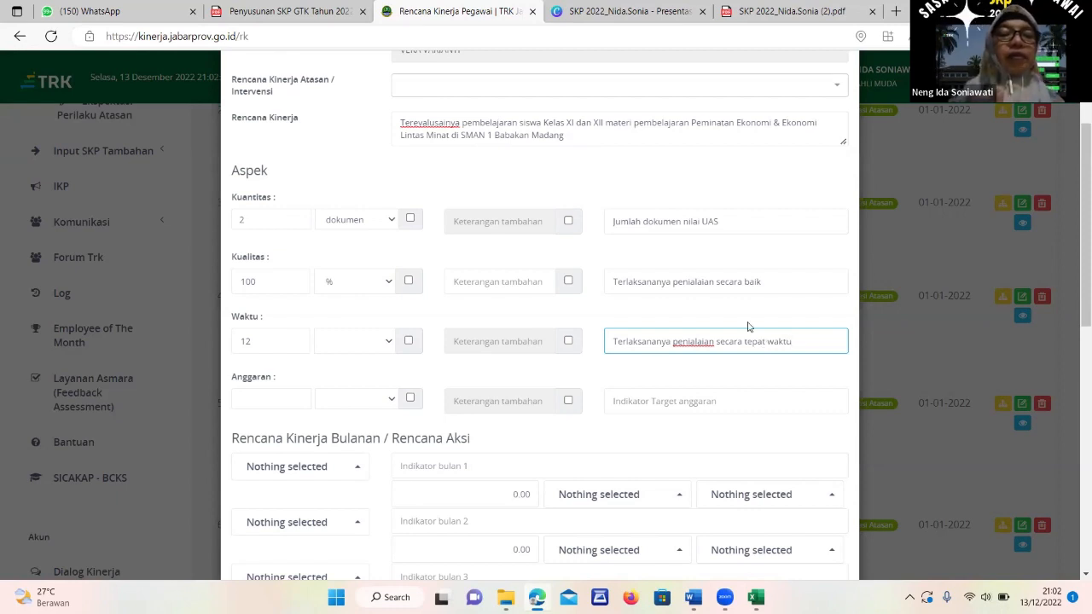
Set the Waktu target to 2 Bulan.
drag(270, 341, 220, 346)
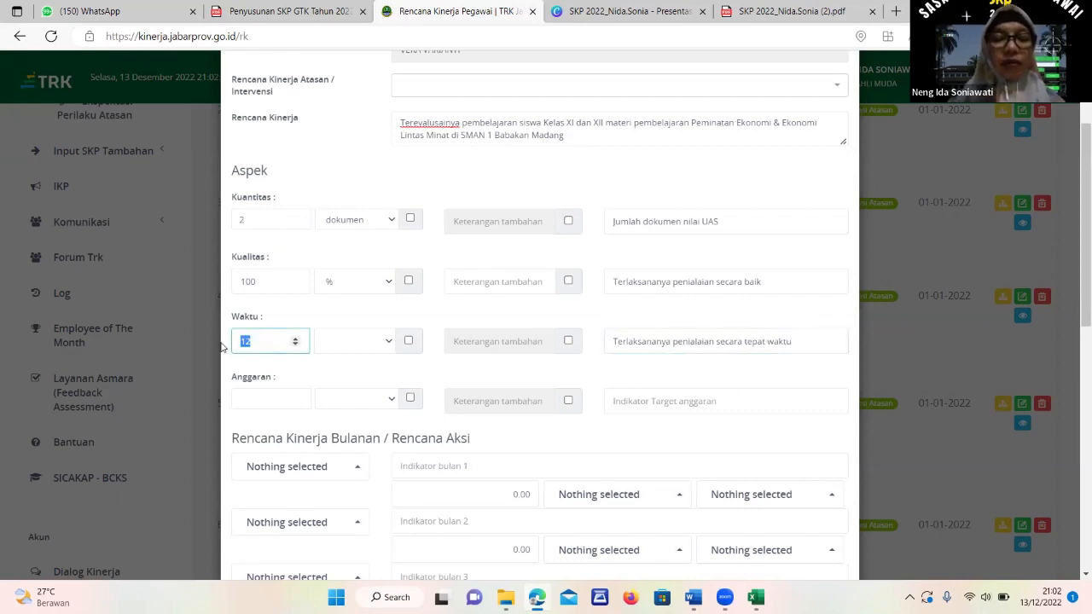
text(2)
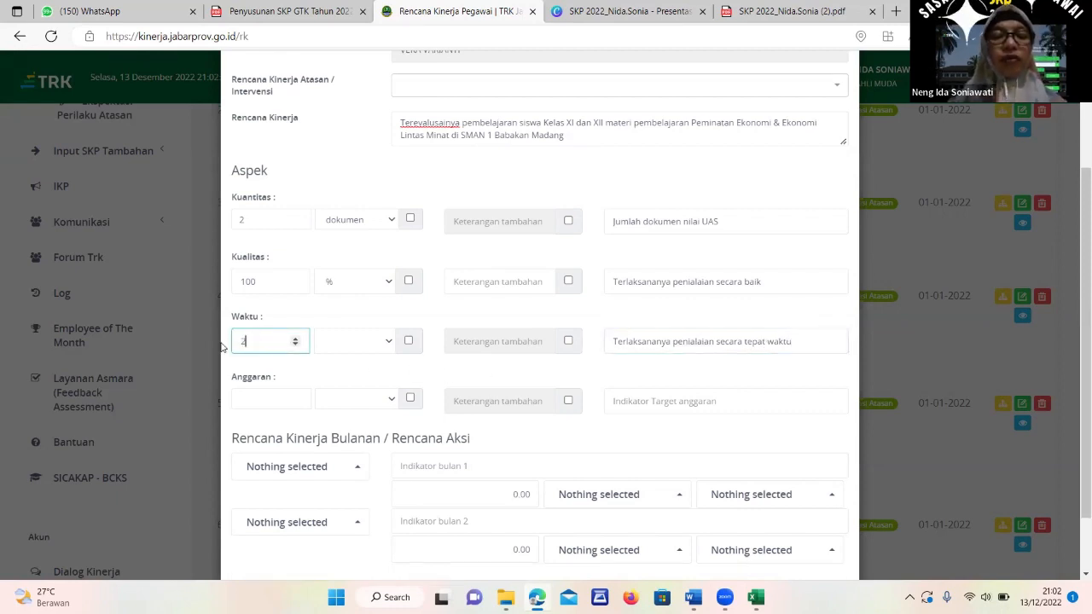
click(393, 343)
click(356, 368)
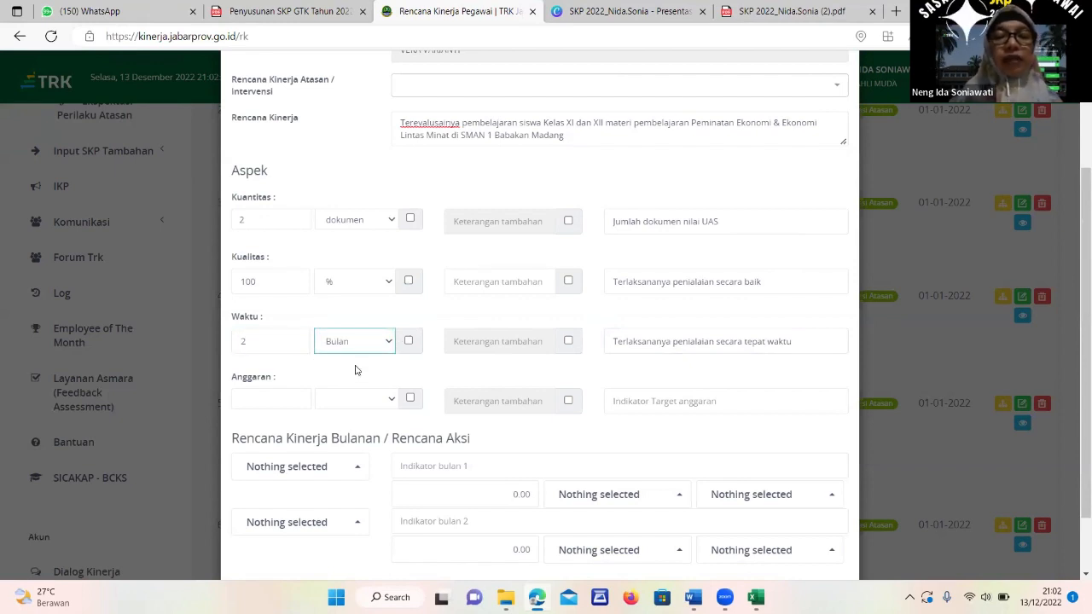
Choose Juni and Desember as the two months under Rencana Kinerja Bulanan / Rencana Aksi.
scroll(384, 404, down, 1)
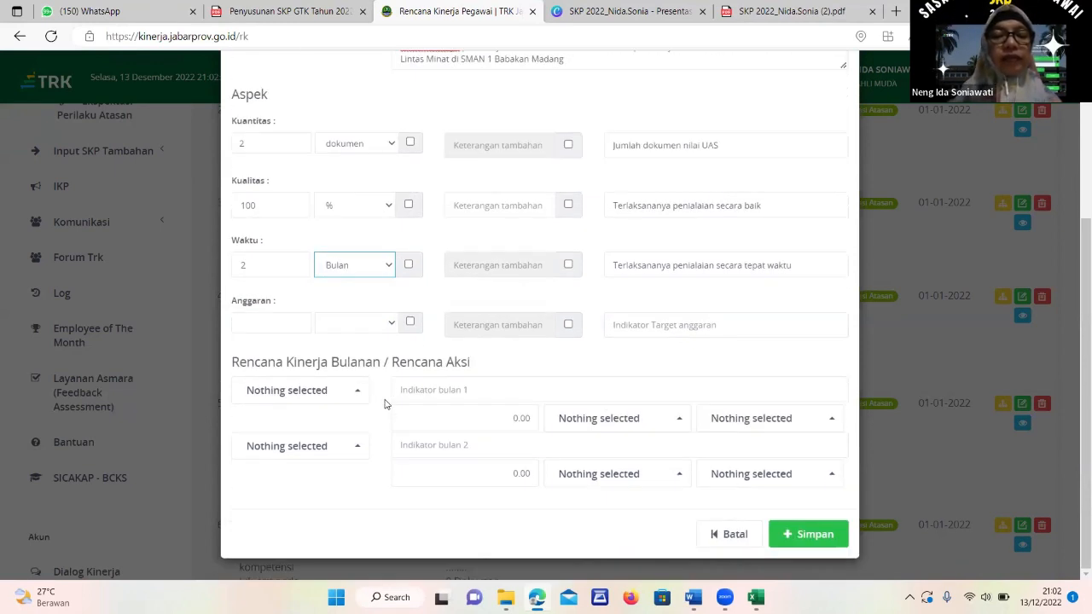
click(359, 396)
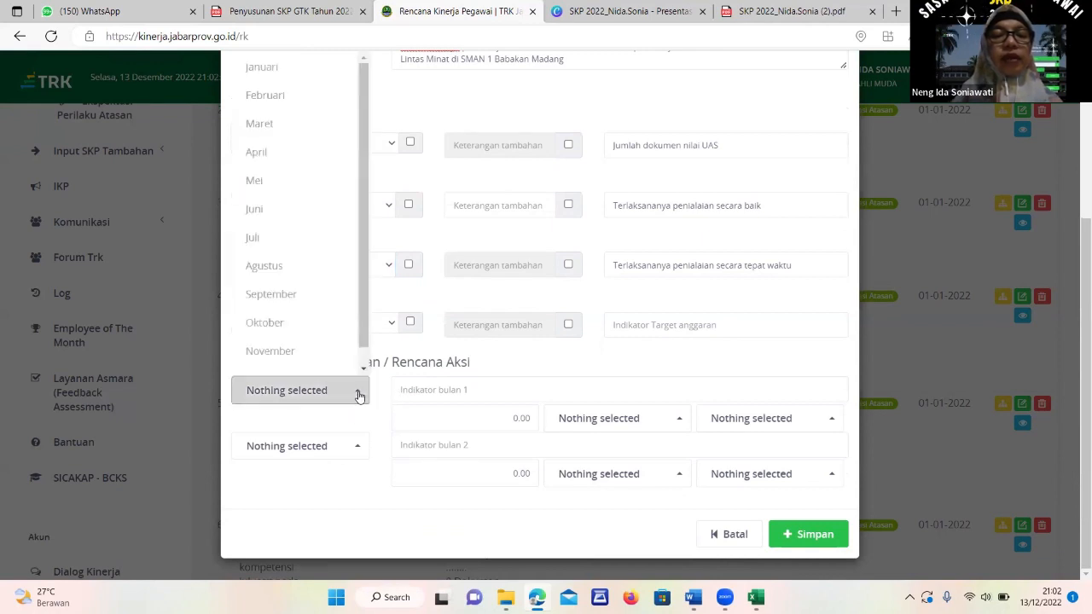
click(268, 215)
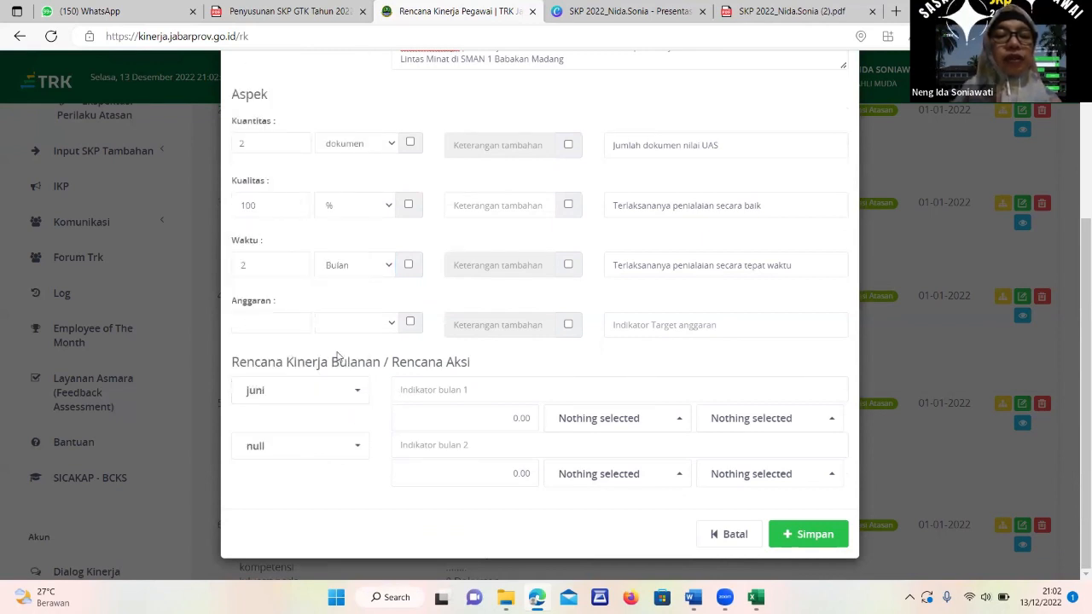
click(359, 447)
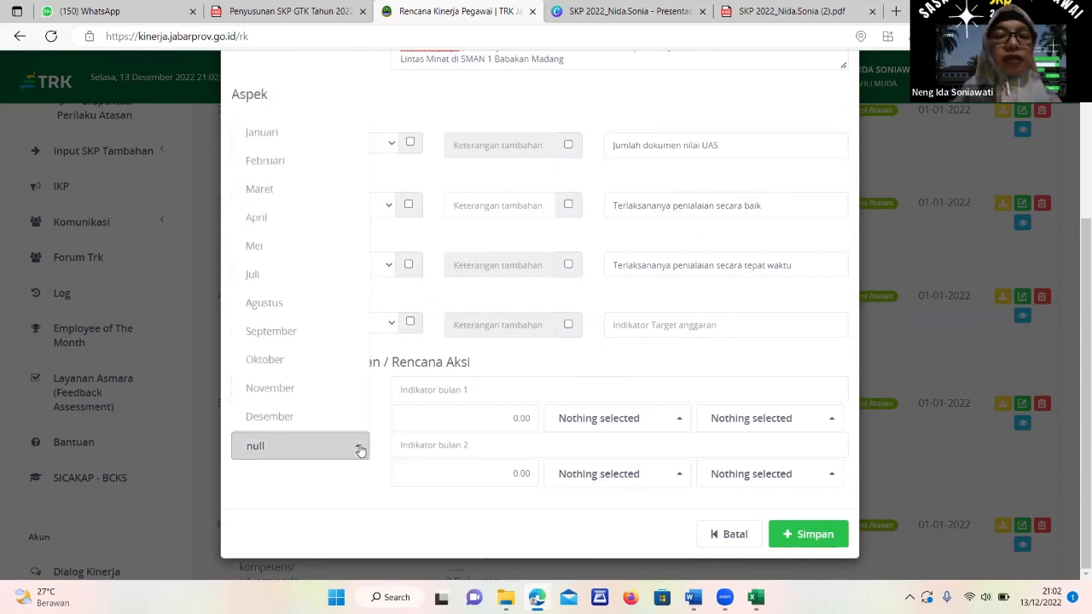
click(288, 417)
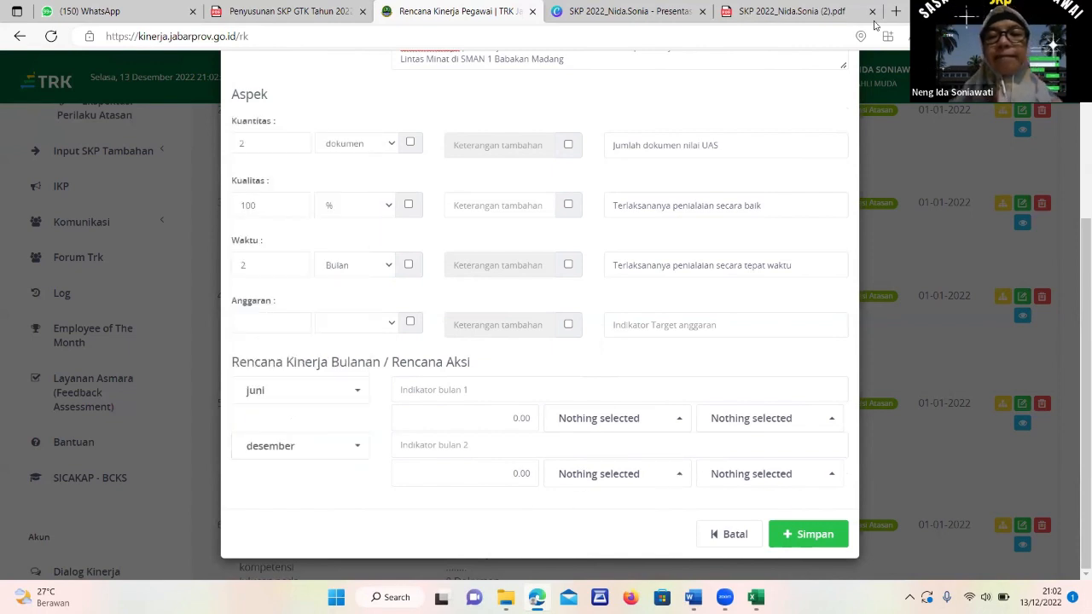
Check the PDF guide's monthly plan example, then enter "Laporan UAS semester genap" for Juni and "Laporan UAS semester Ganjil" for Desember as indicators.
click(767, 10)
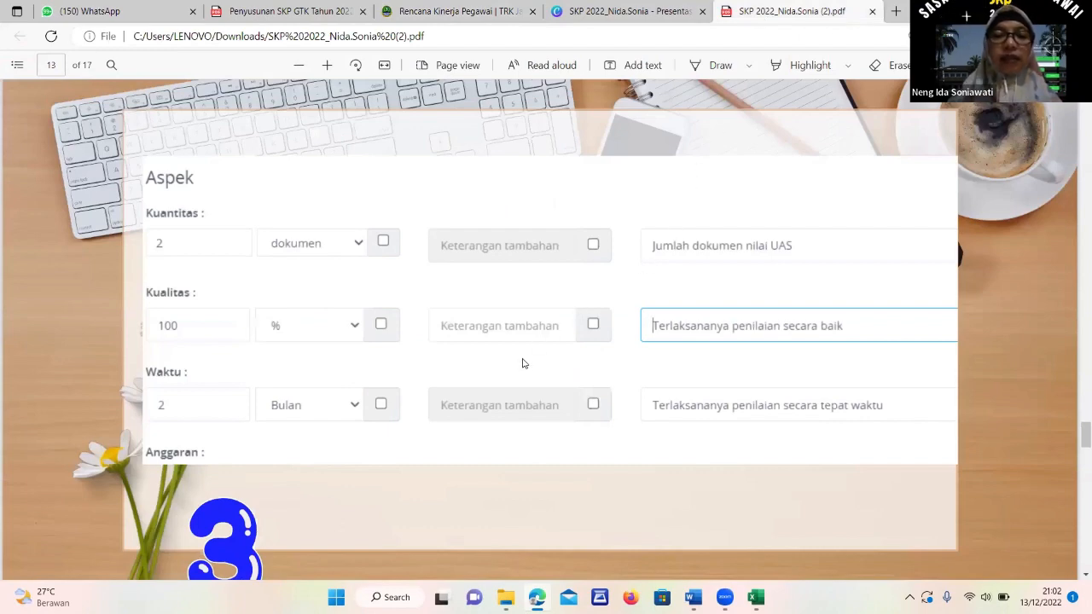
scroll(524, 358, down, 2)
scroll(525, 358, down, 5)
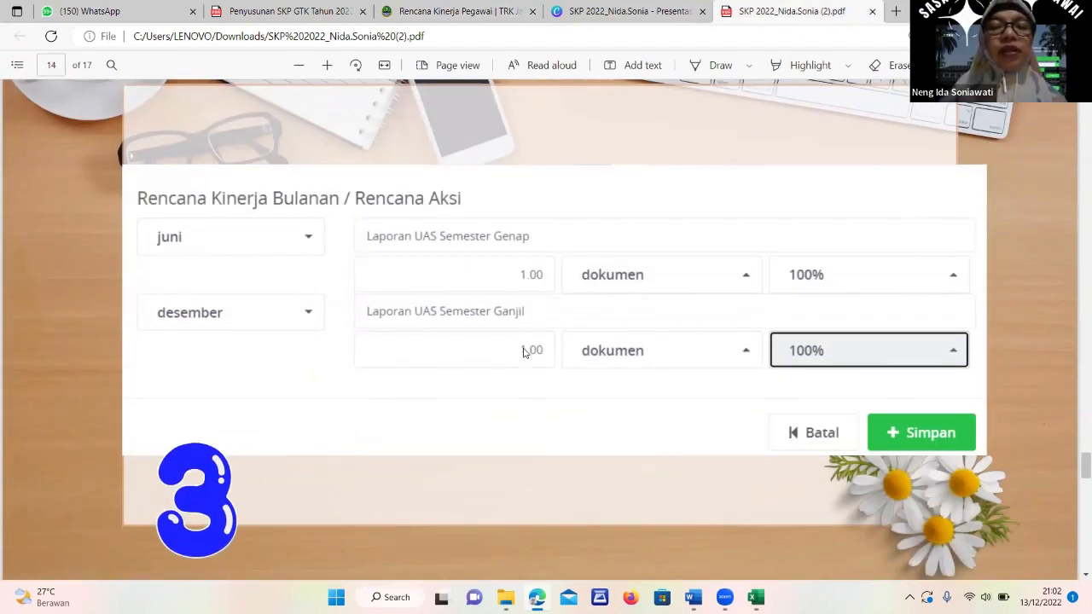
click(488, 16)
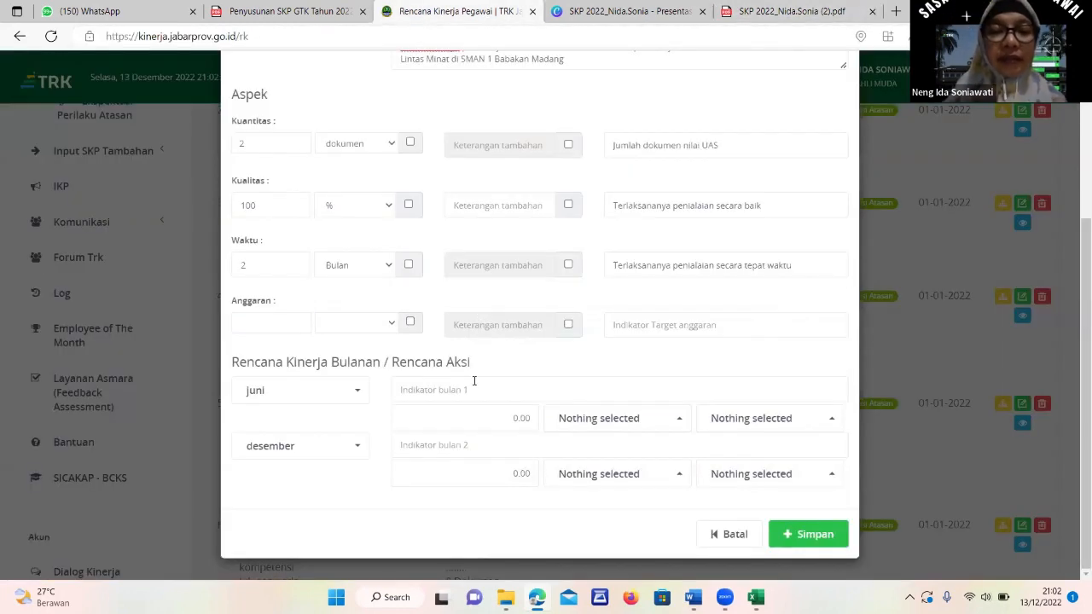
click(422, 389)
text(L)
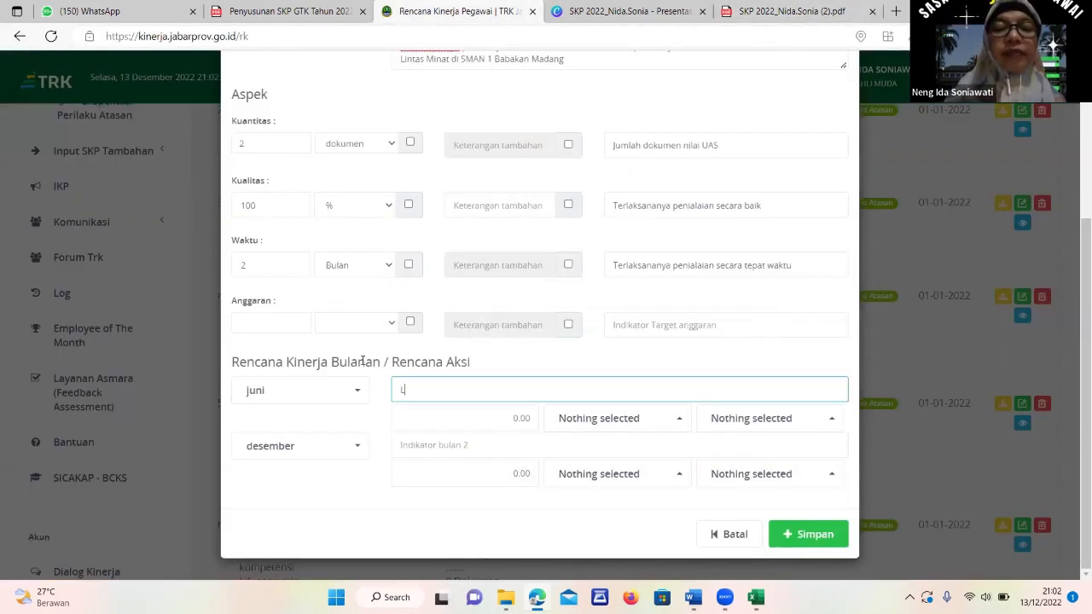
text(aporan )
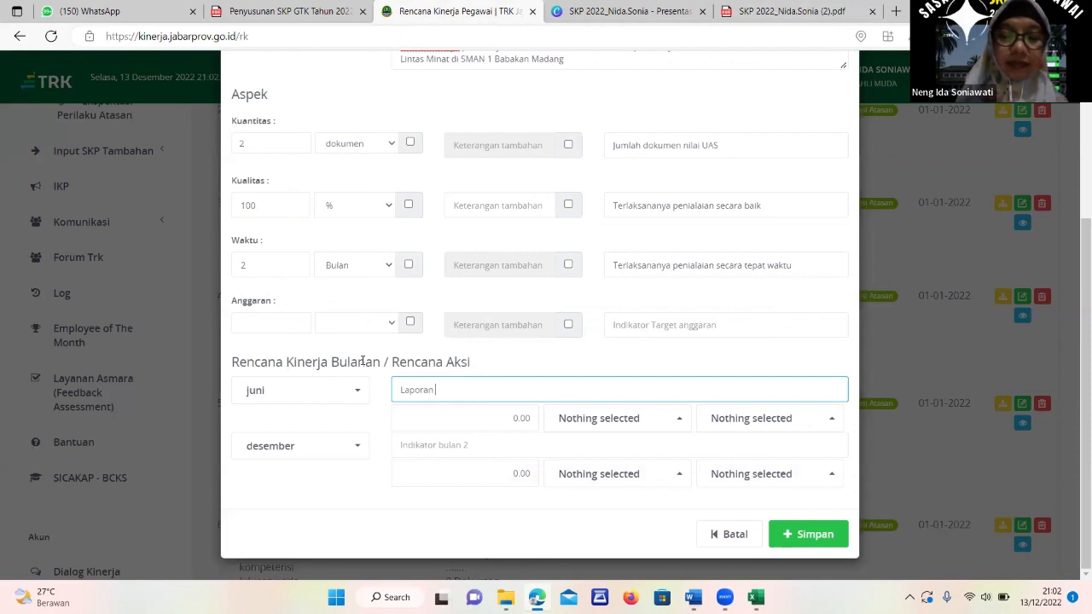
text(UAS se)
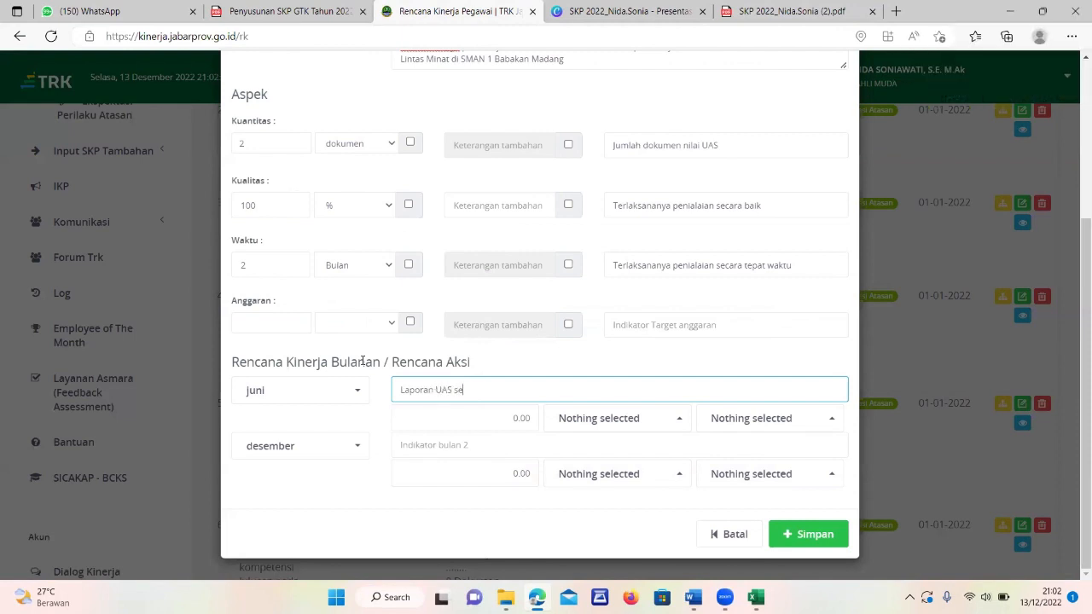
text(mester genap)
click(393, 451)
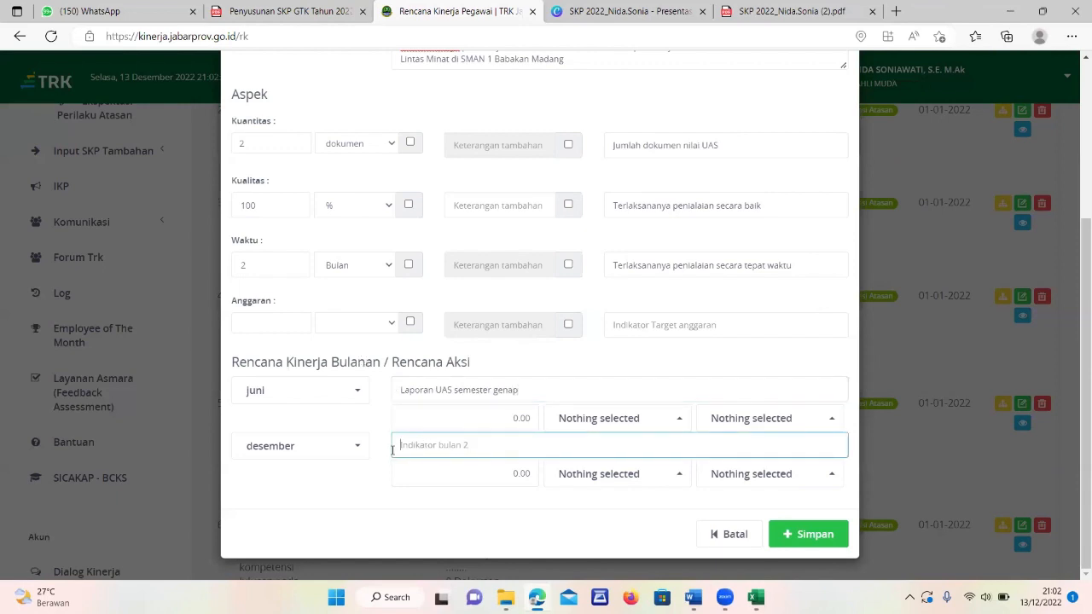
text(Laporan Uas semester Ganjil)
Set the Juni monthly target to 1.00 dokumen at 100%, checking the unit against the PDF guide's example.
click(509, 417)
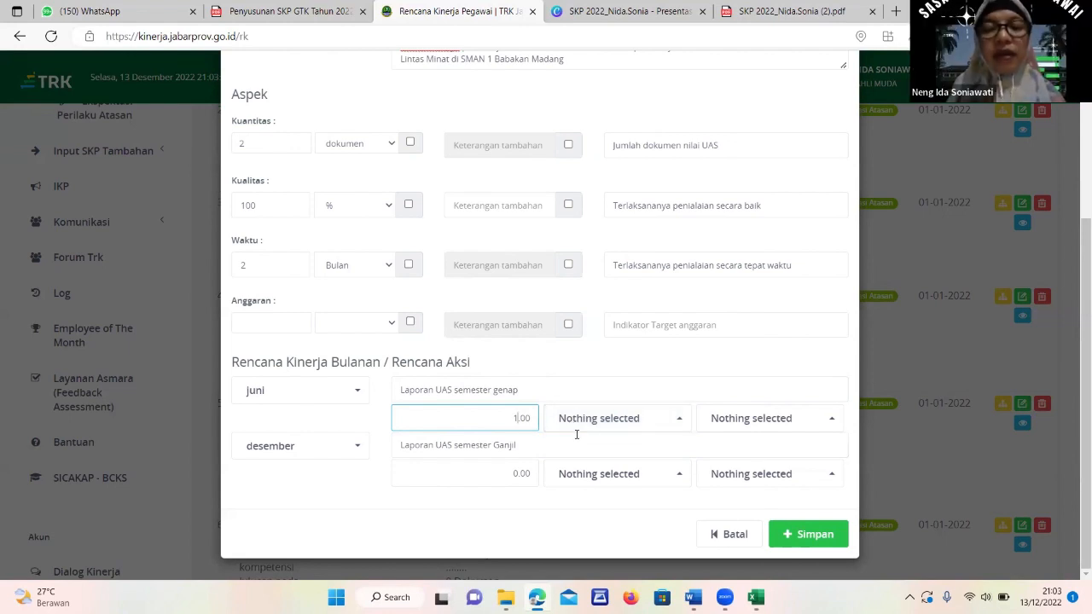
click(680, 426)
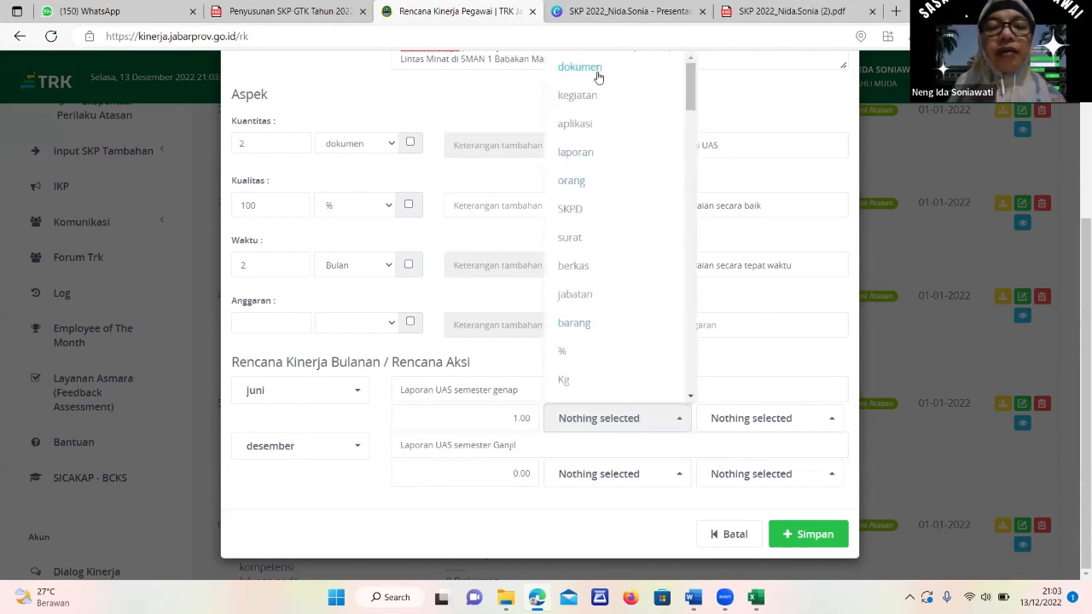
click(579, 154)
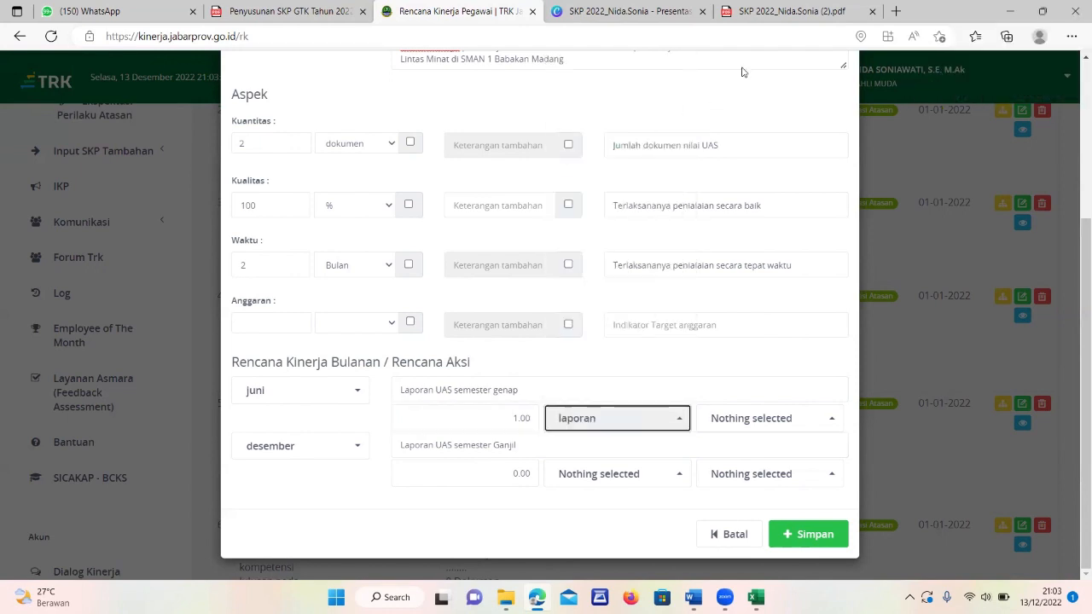
click(771, 15)
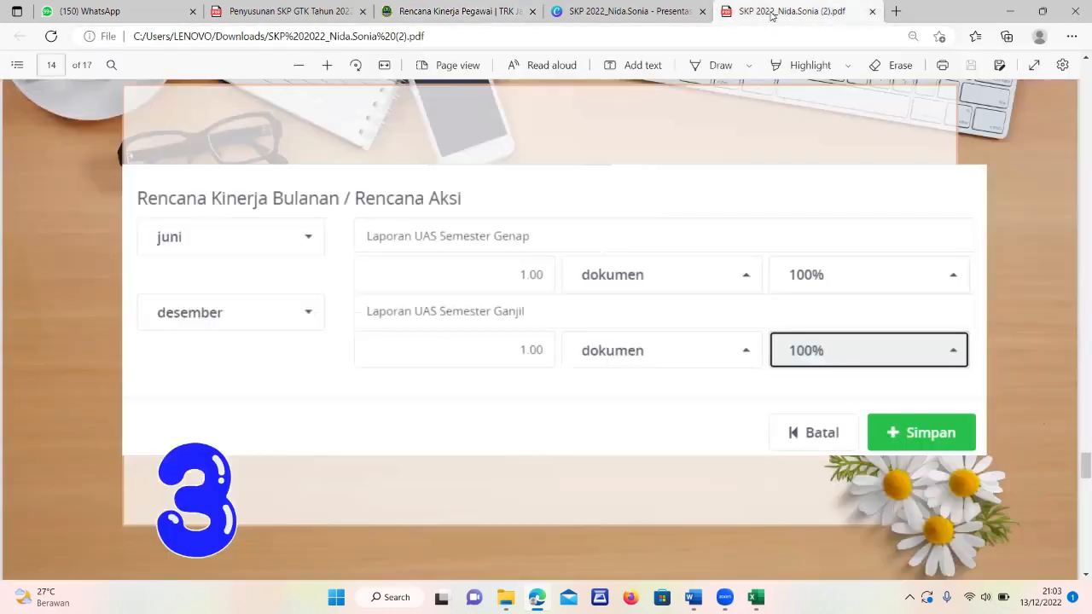
click(475, 16)
click(678, 418)
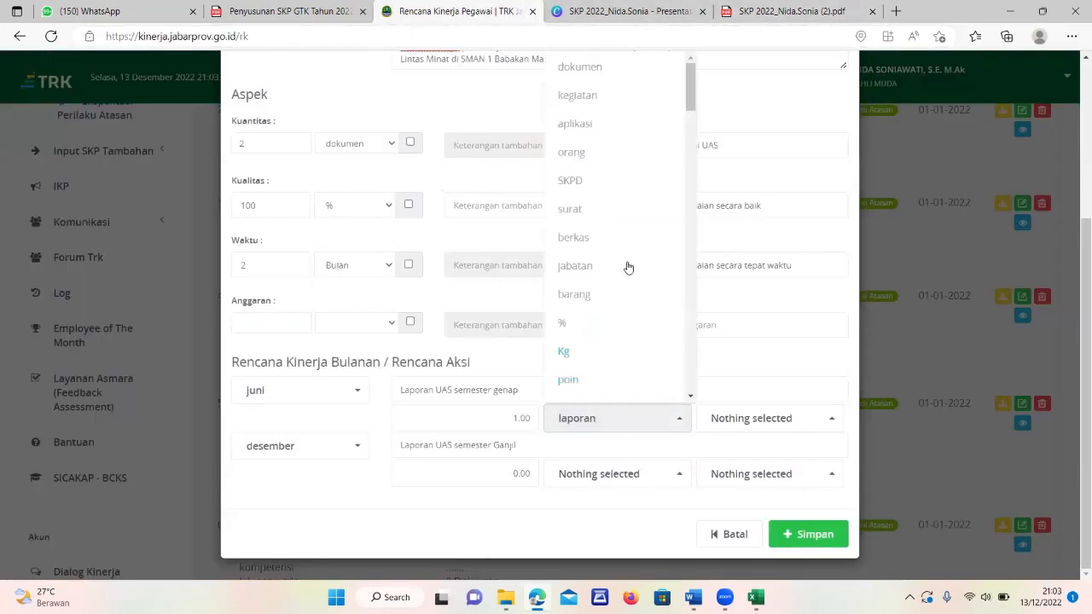
click(578, 70)
click(832, 421)
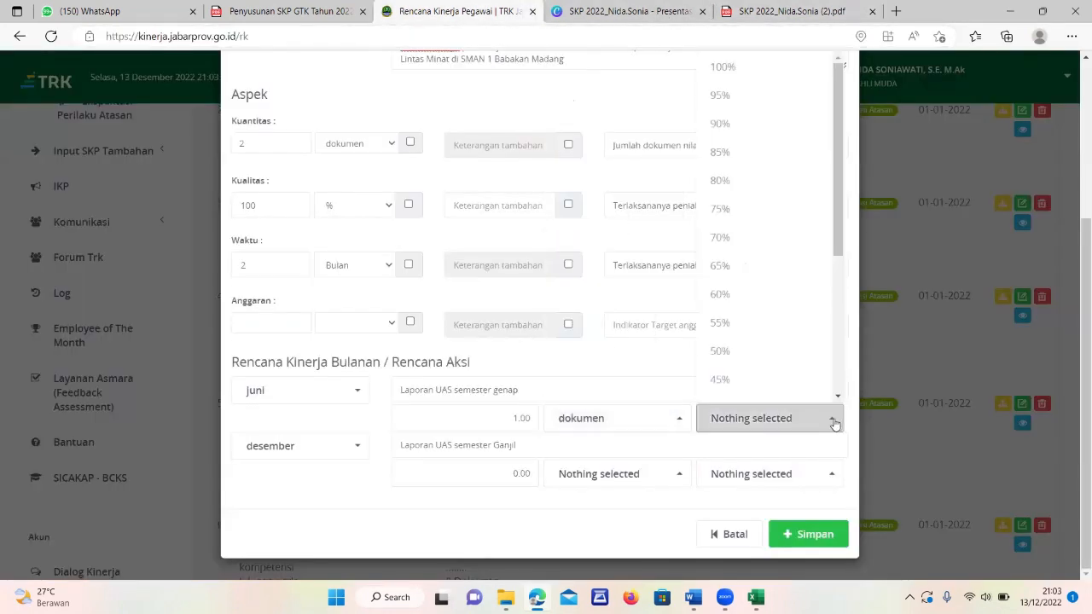
click(734, 69)
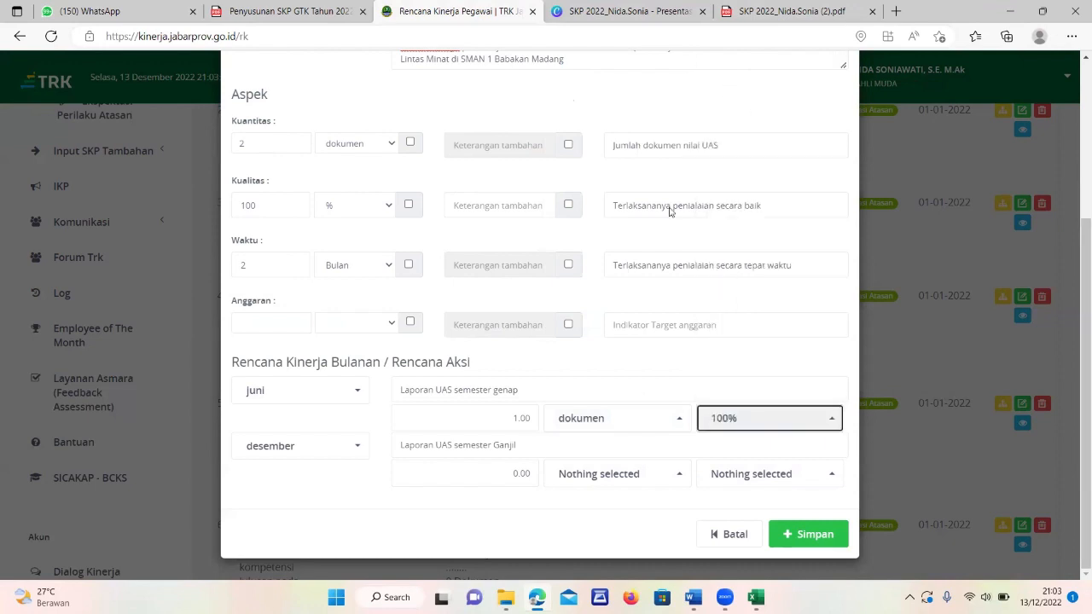
Set the Desember monthly target to 1.00 dokumen at 100%.
click(522, 476)
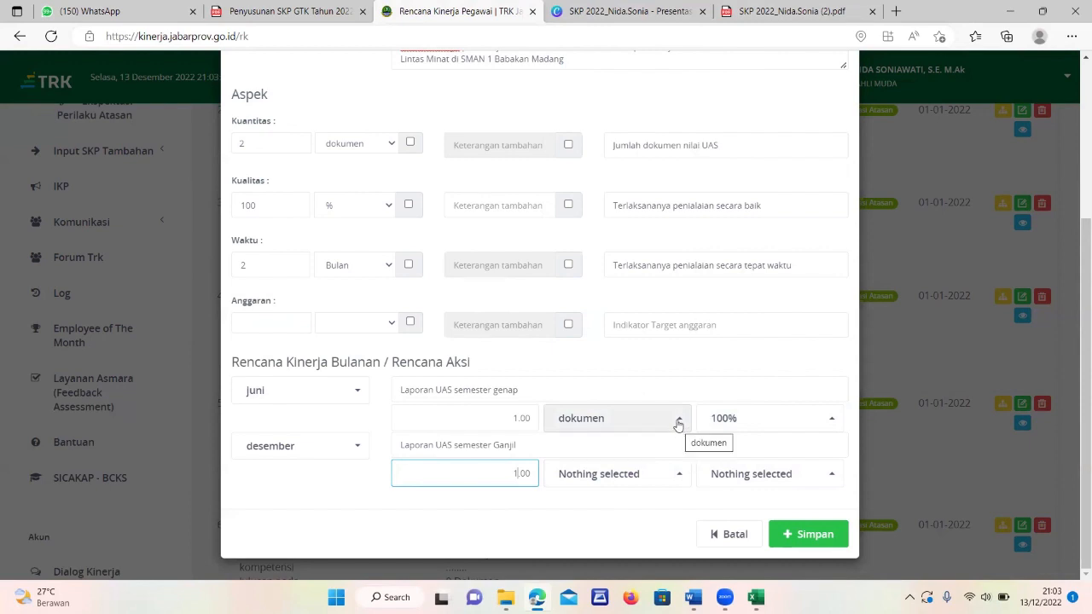
click(676, 475)
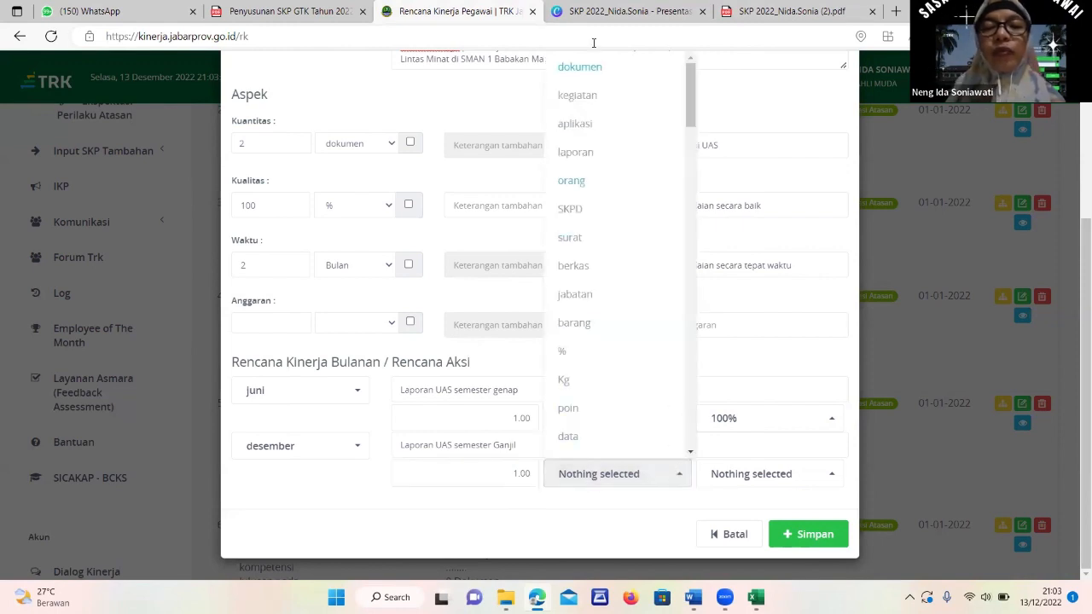
click(580, 67)
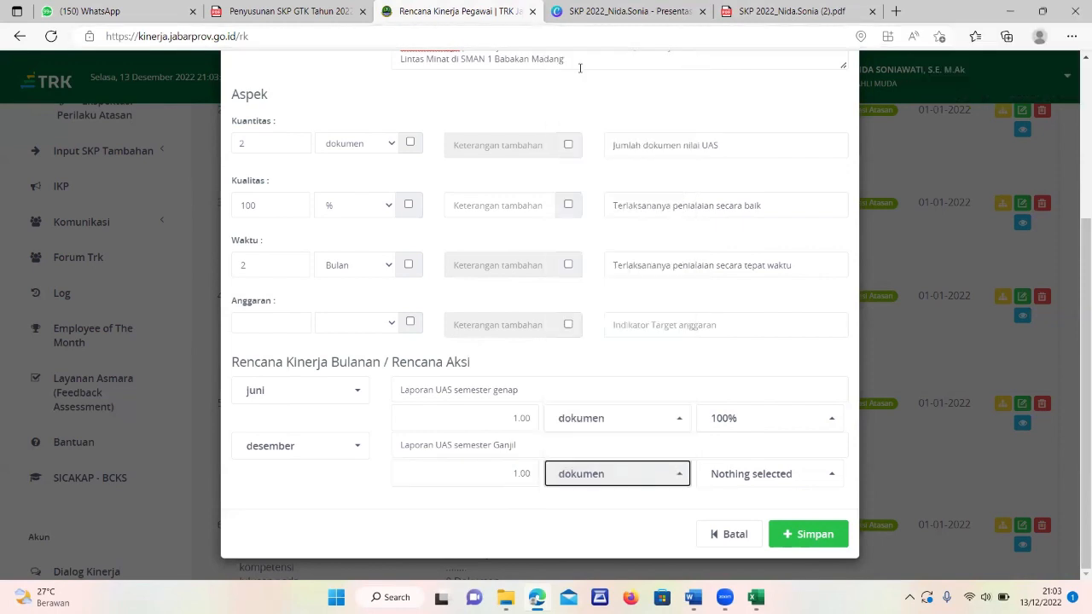
click(832, 477)
click(831, 477)
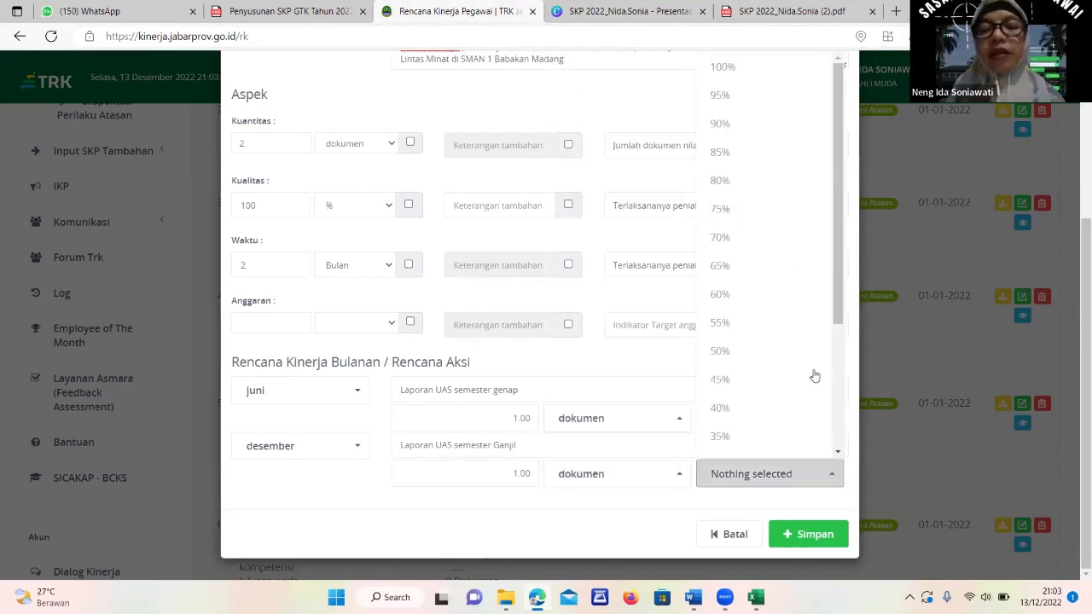
click(725, 69)
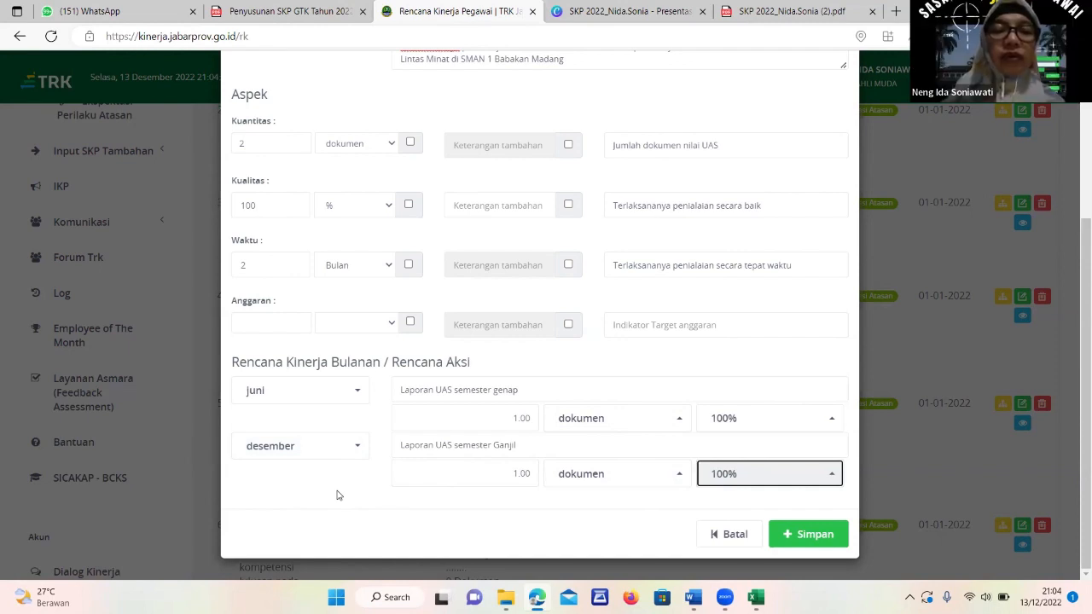
Cancel out of the current plan form and open the sixth plan, "Tersusunnya rencana pembelajaran Kelas", for editing.
click(209, 108)
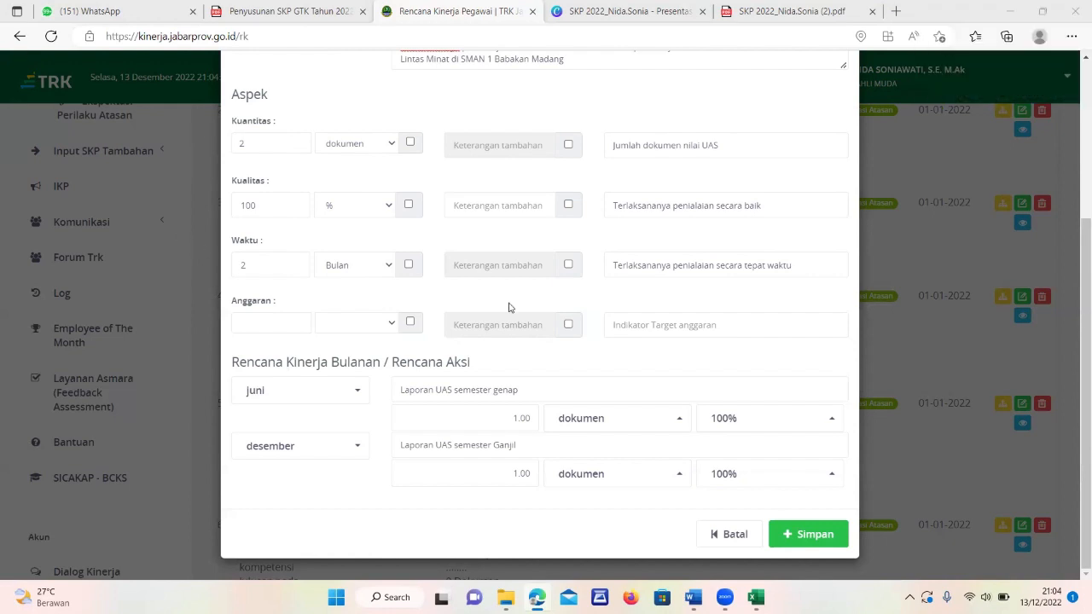
click(730, 536)
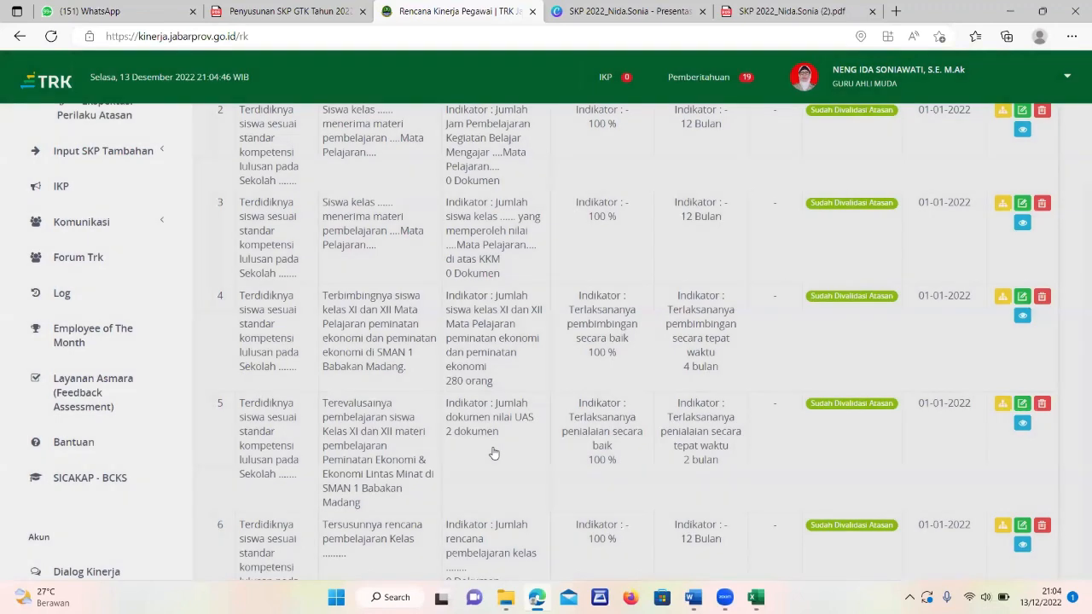
scroll(566, 444, down, 2)
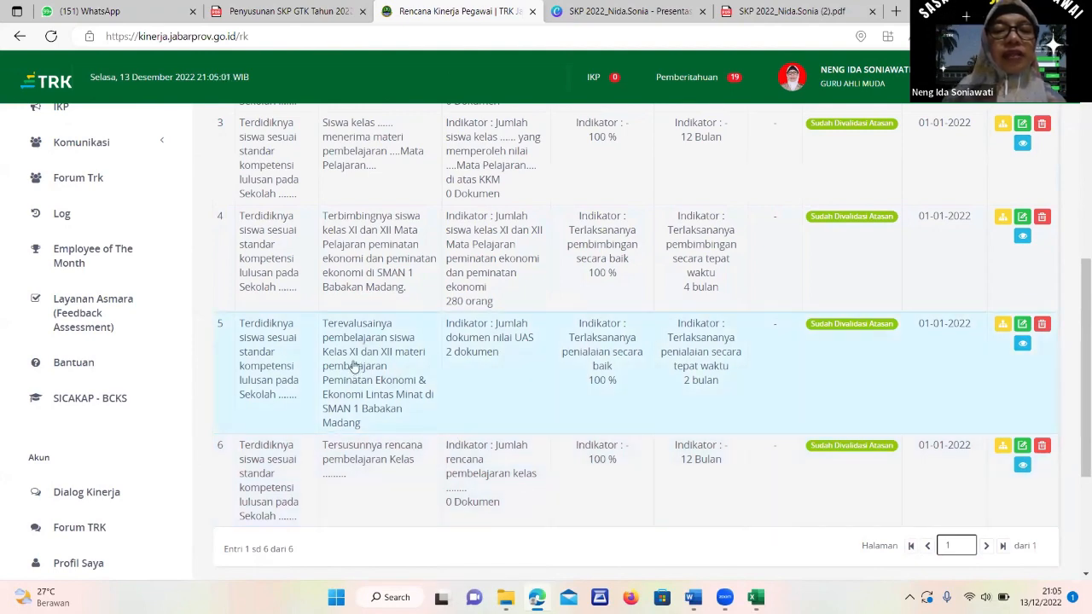
scroll(376, 275, up, 2)
scroll(376, 275, up, 2)
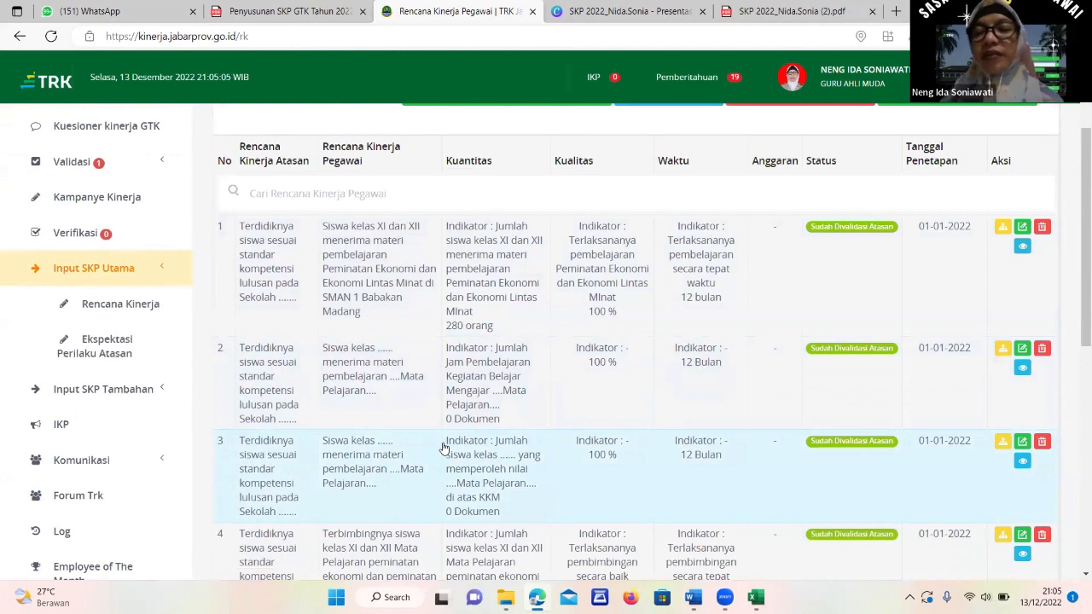
scroll(435, 448, down, 4)
scroll(442, 448, down, 3)
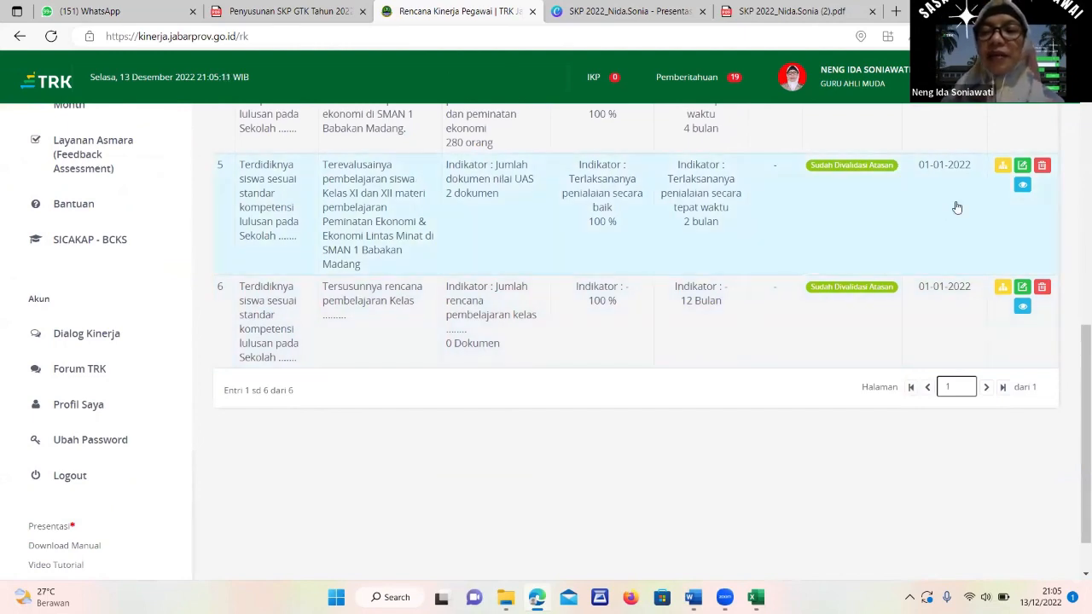
click(1022, 288)
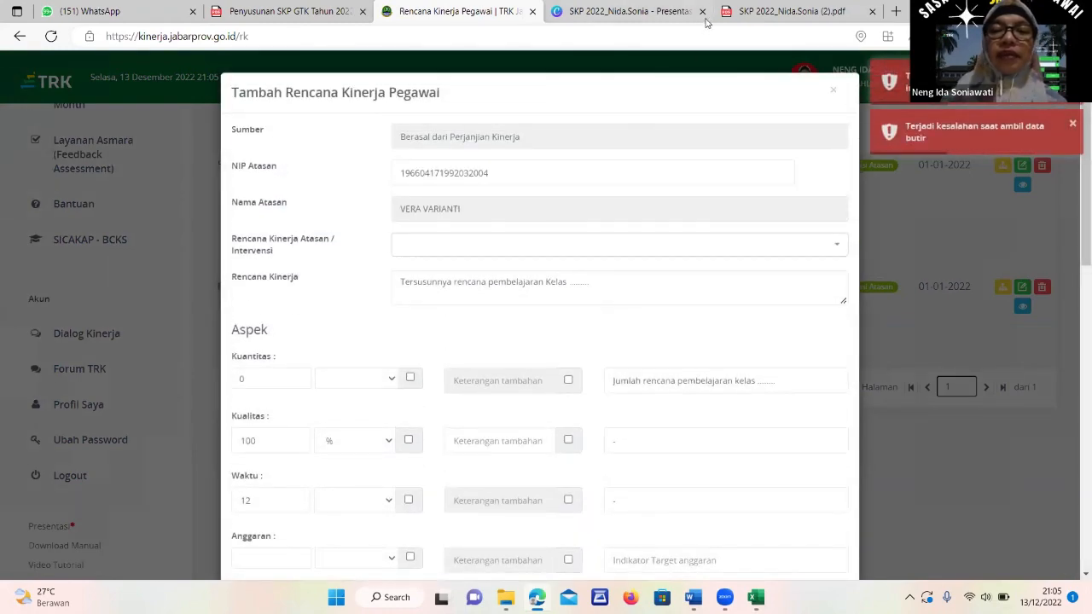
Examine the PDF guide's fourth example for the Rencana Kinerja wording, the Aspek targets and indicators, and the monthly plan entries.
click(786, 15)
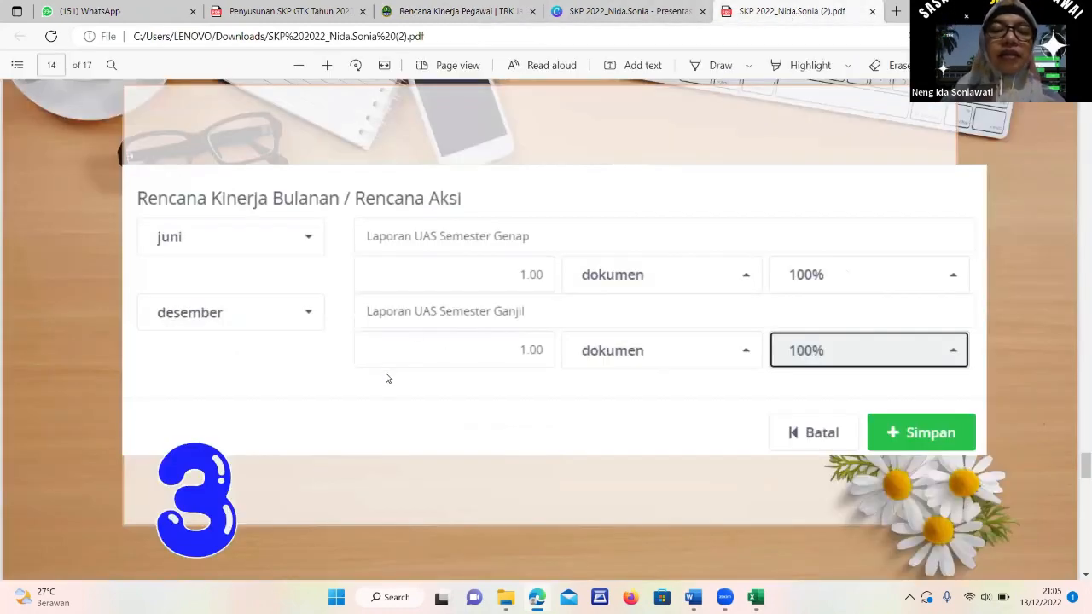
scroll(385, 378, down, 5)
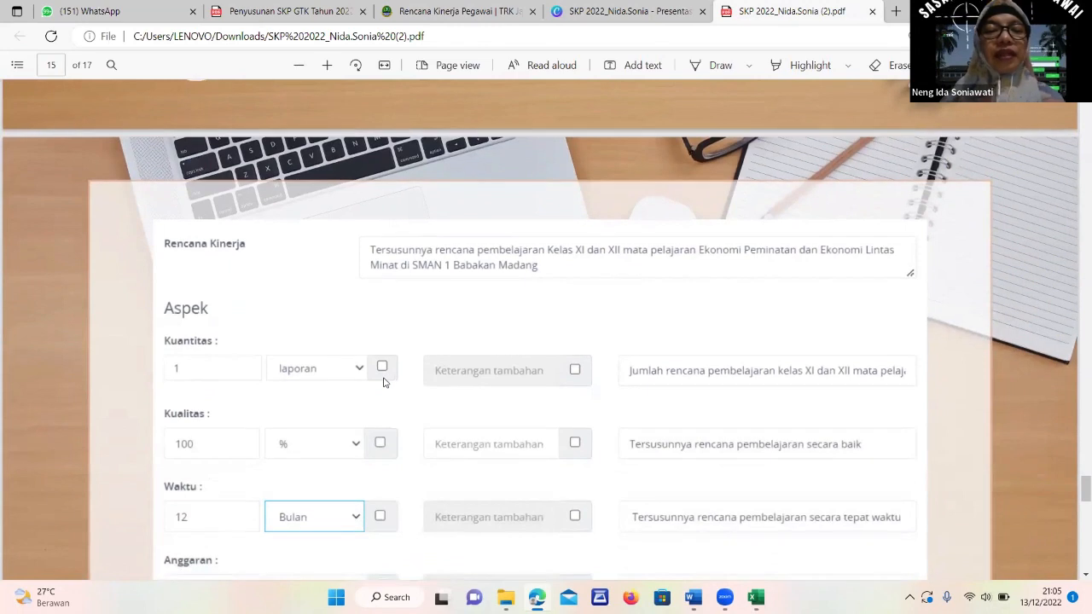
scroll(386, 382, down, 1)
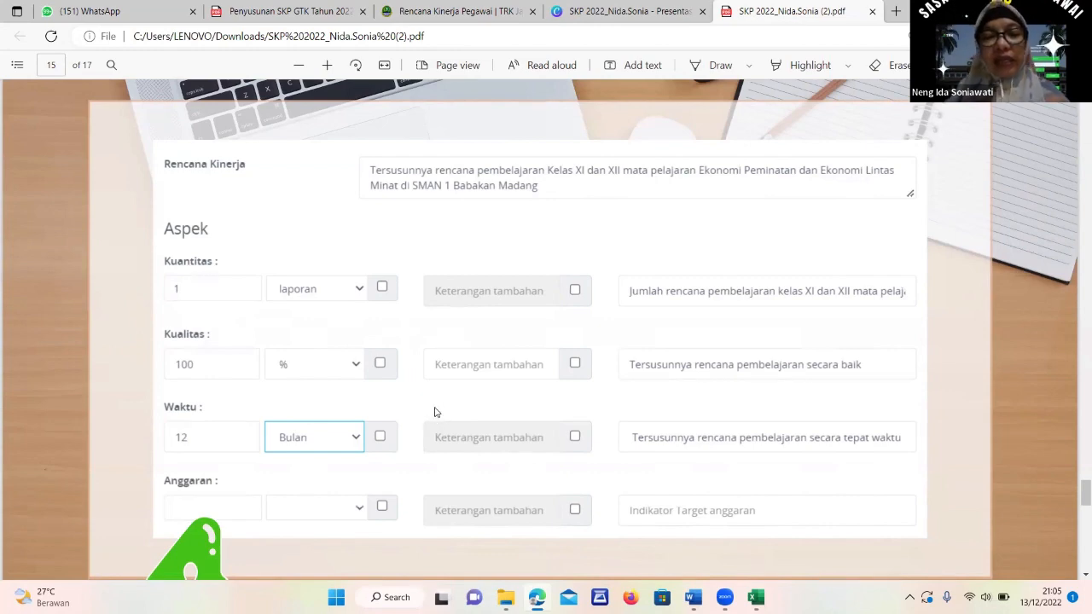
scroll(397, 433, down, 2)
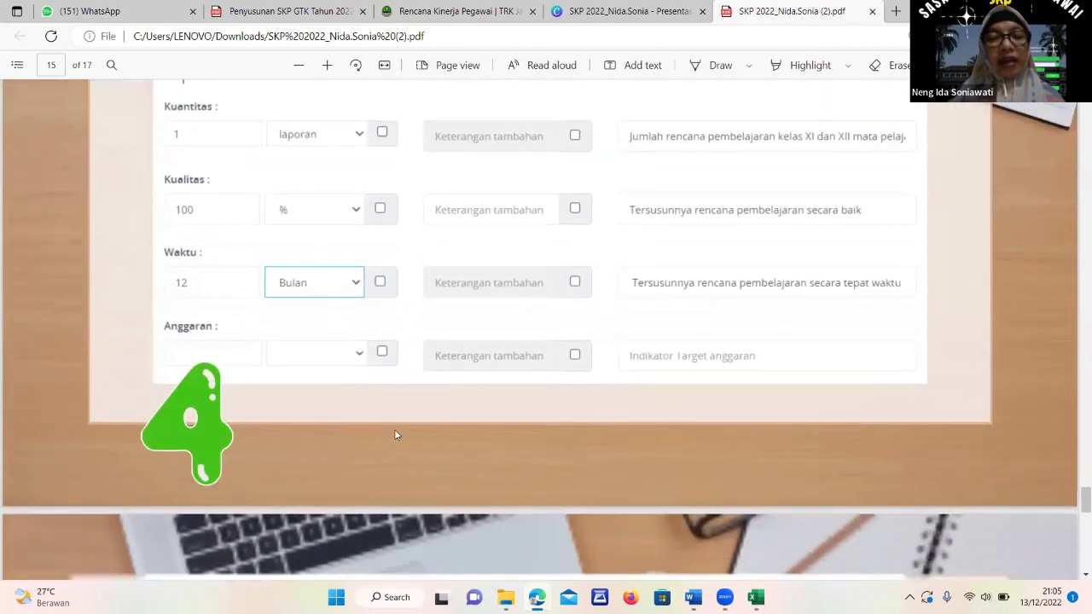
scroll(398, 426, down, 5)
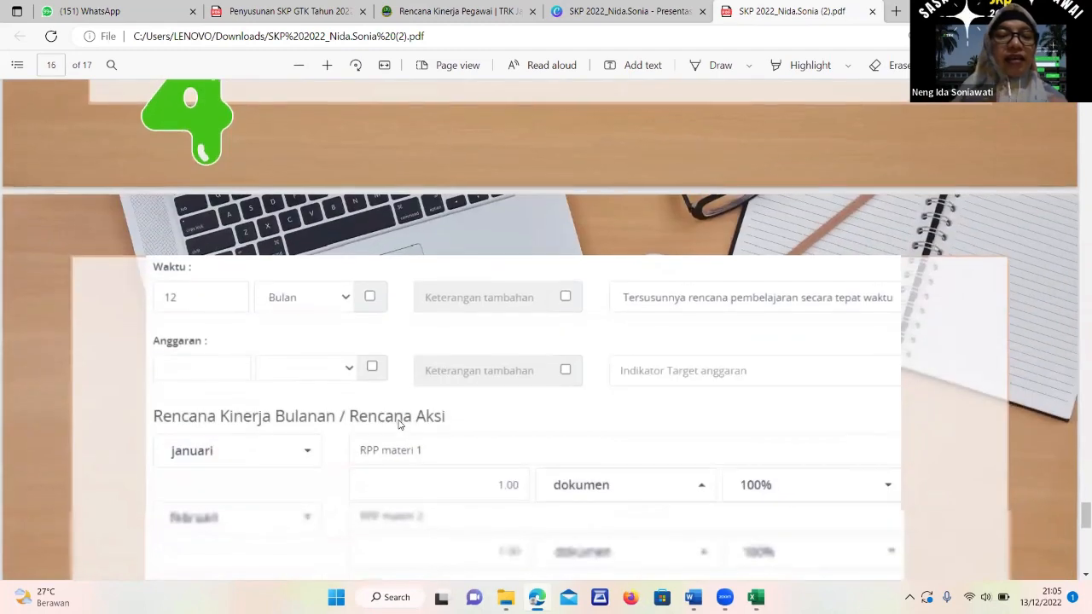
scroll(428, 329, down, 1)
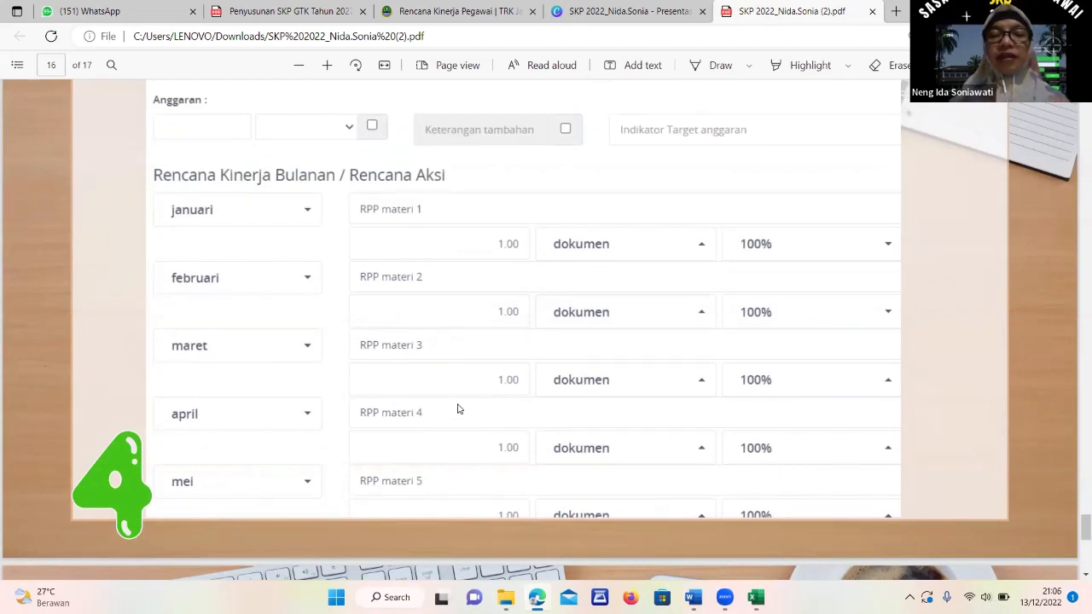
scroll(457, 410, up, 10)
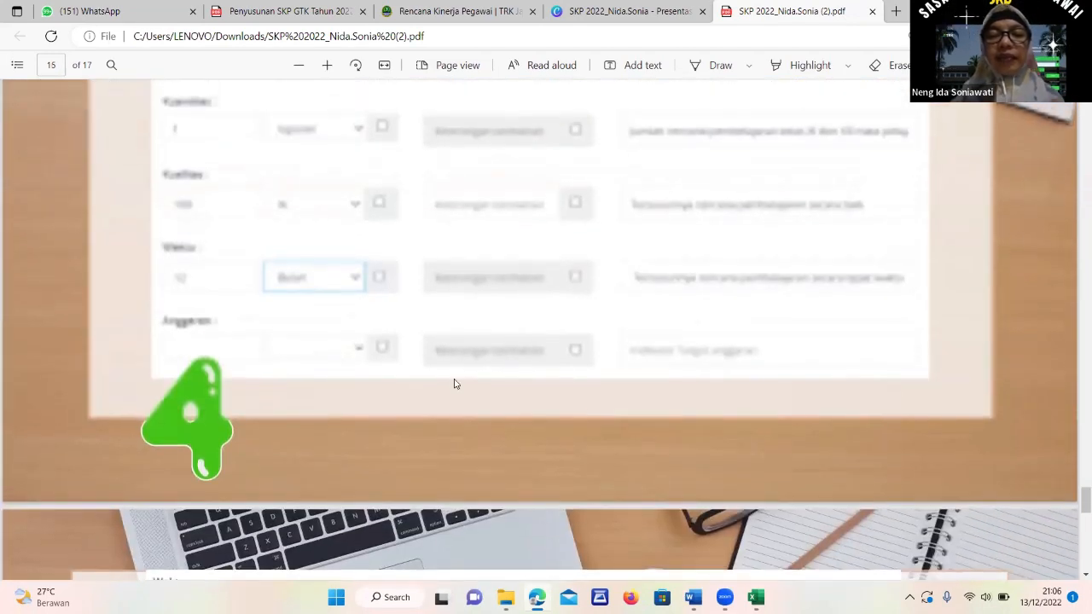
scroll(457, 382, down, 5)
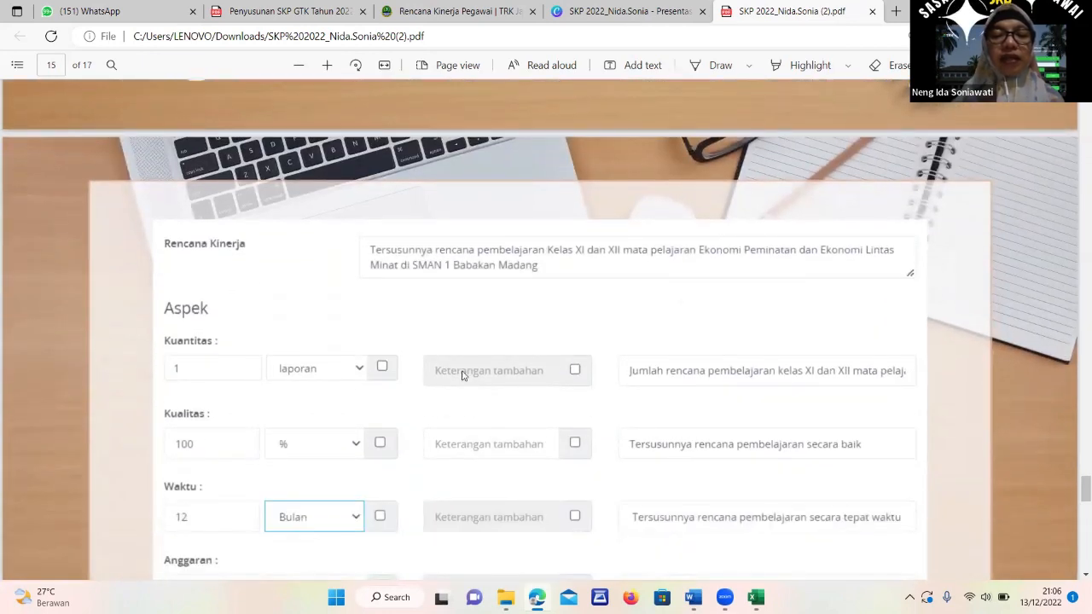
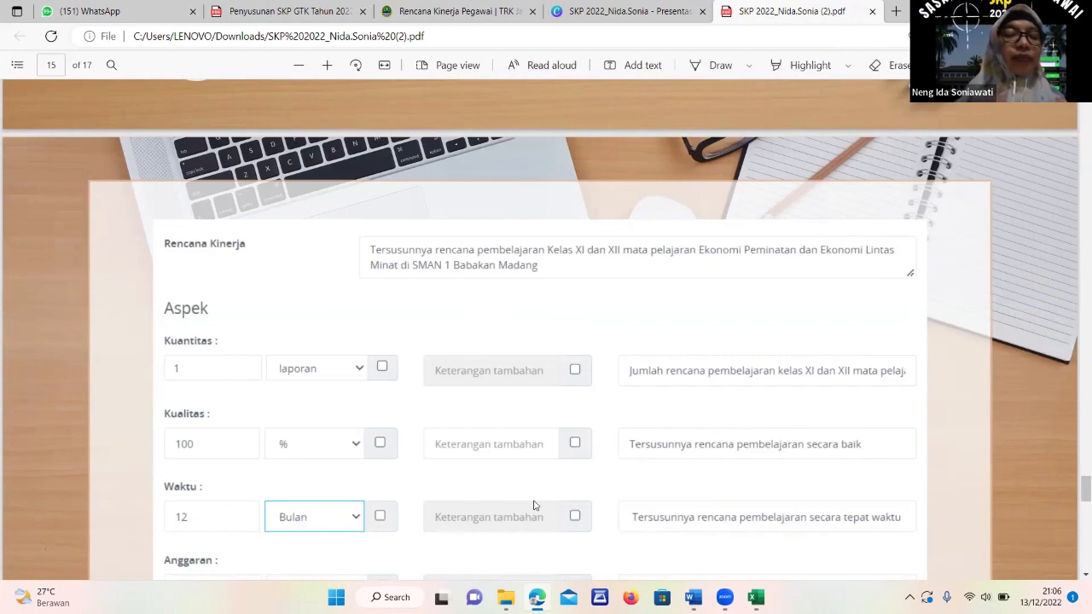
scroll(536, 506, down, 6)
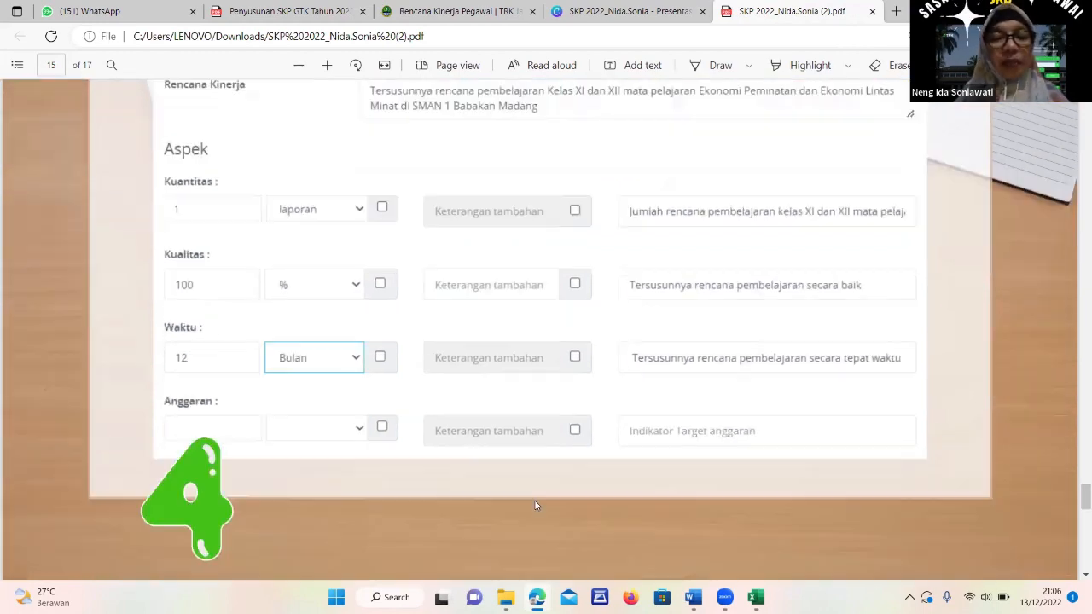
Examine the monthly RPP entries in the PDF guide's fourth example and check the Wakasek Kesiswaan sheet in the Excel SKP template.
scroll(536, 506, down, 2)
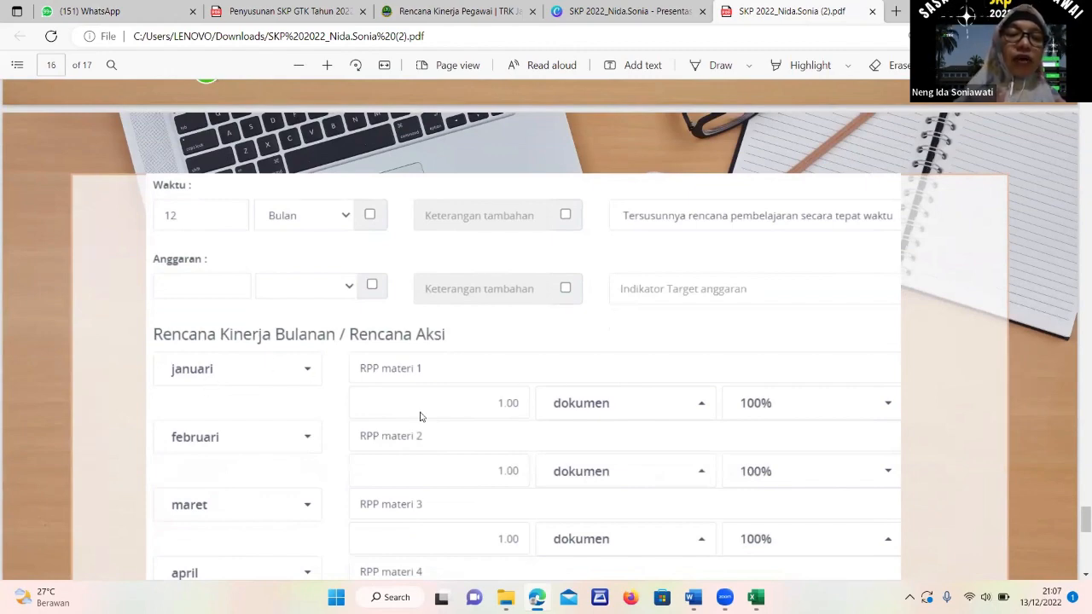
scroll(468, 422, down, 5)
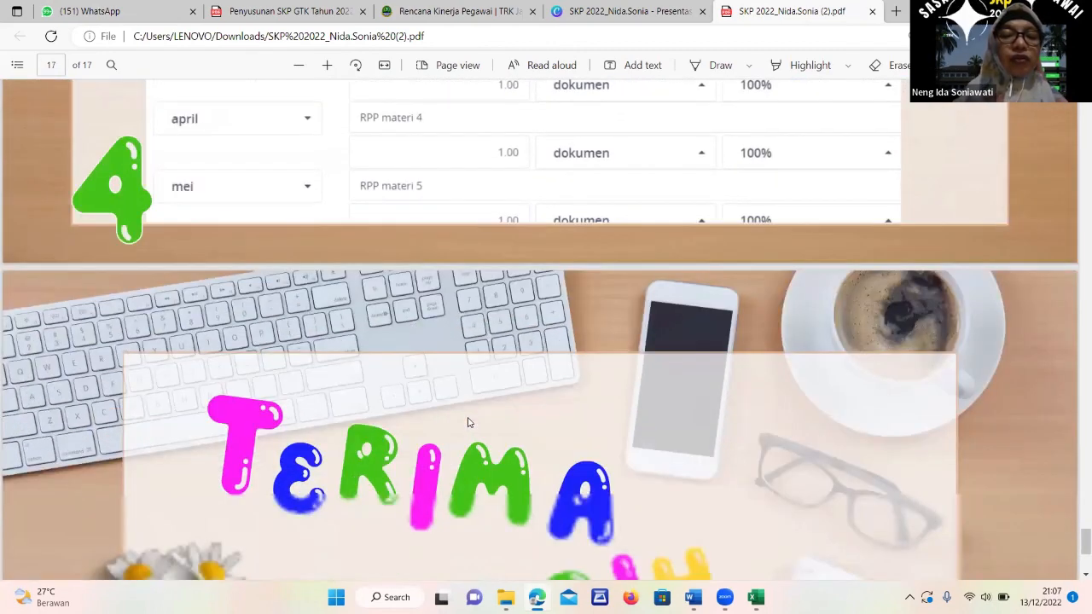
scroll(275, 532, up, 4)
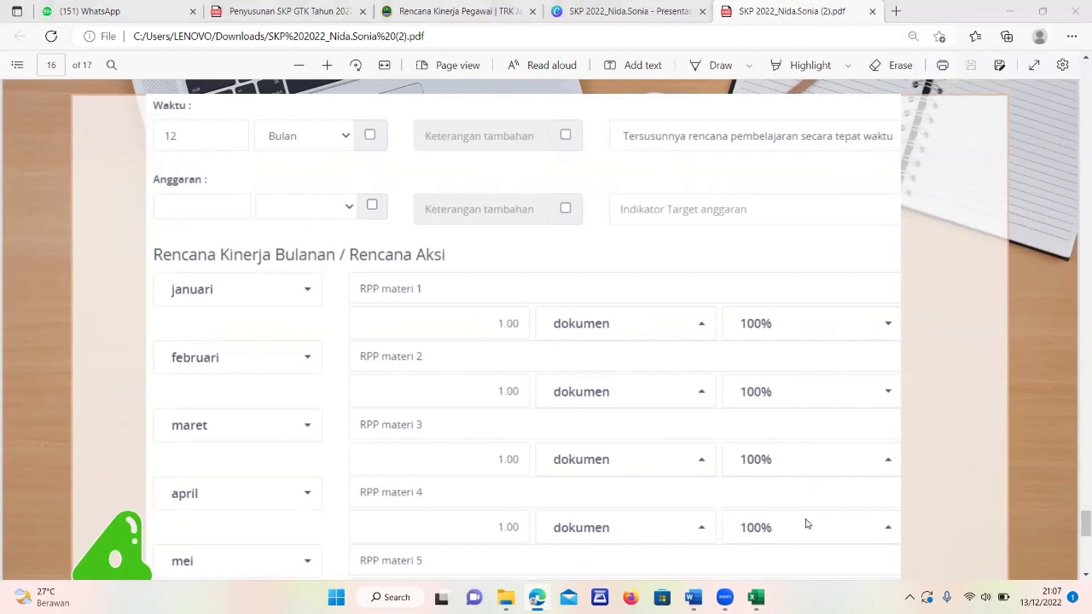
mouse_move(755, 597)
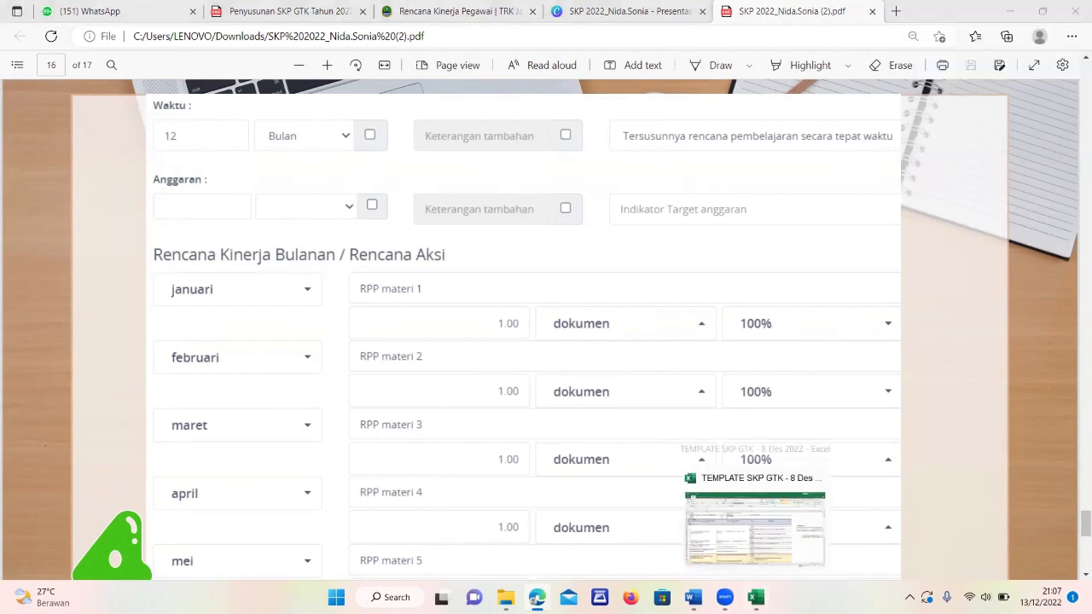
click(728, 553)
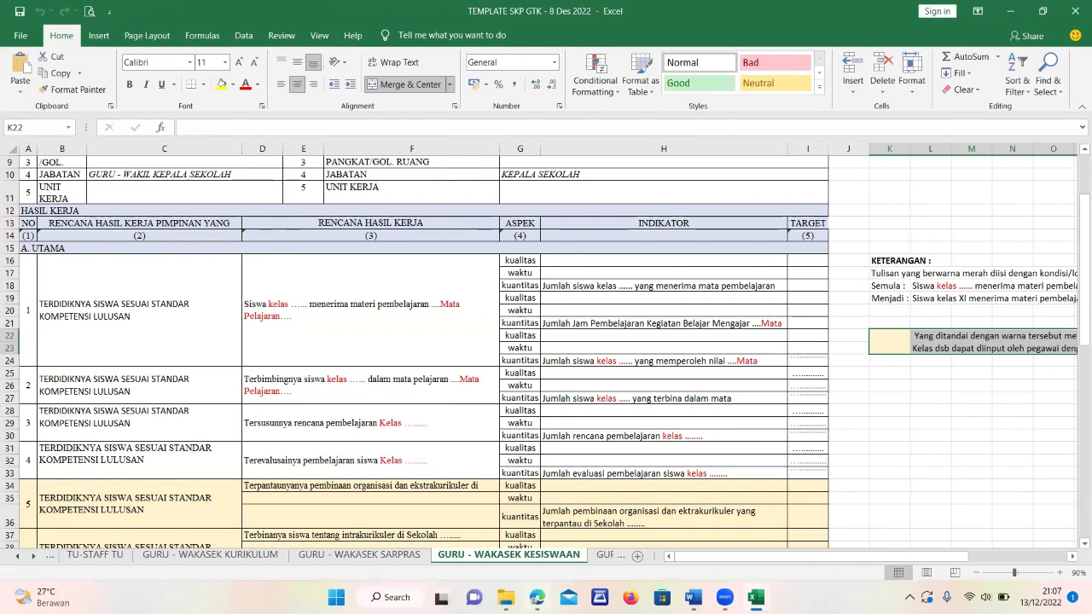
click(537, 598)
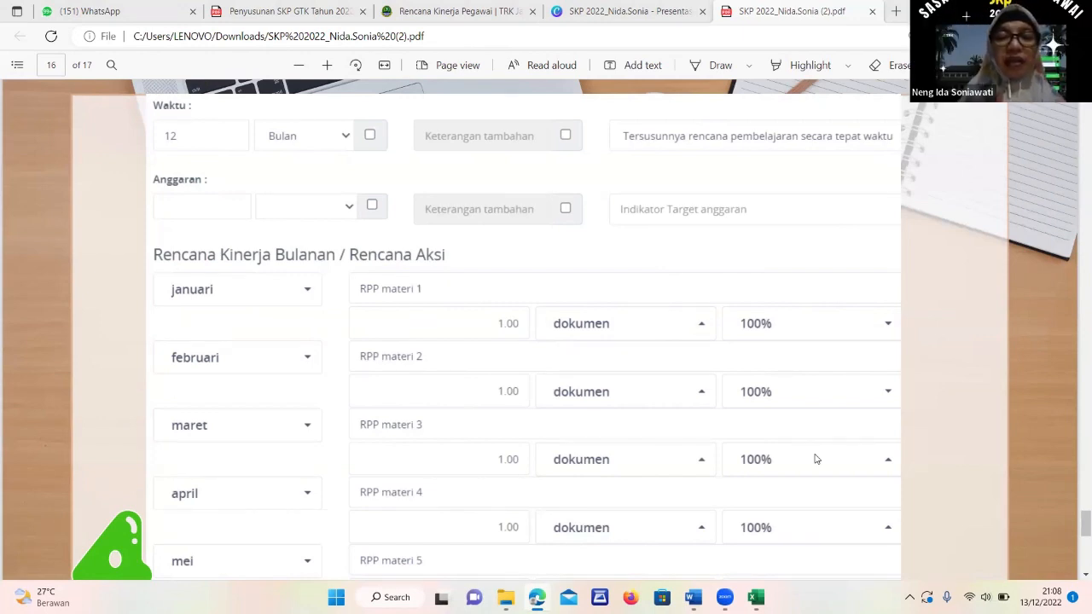
Switch to the SKP notes in Word and look through the ISIAN SKP 2022 list and the class XI Ekonomi Peminatan material.
mouse_move(755, 598)
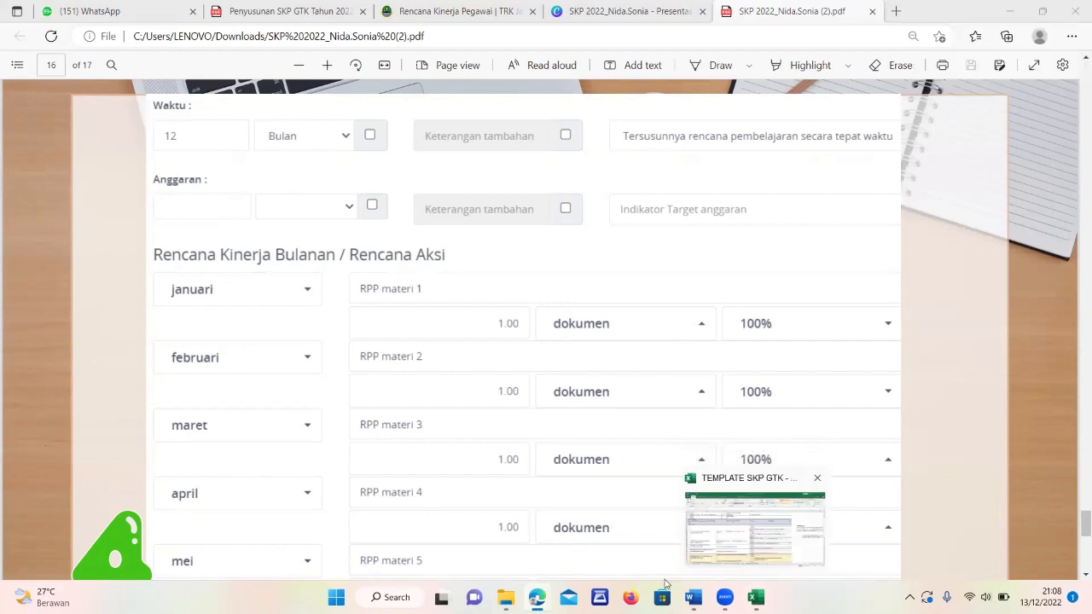
mouse_move(693, 596)
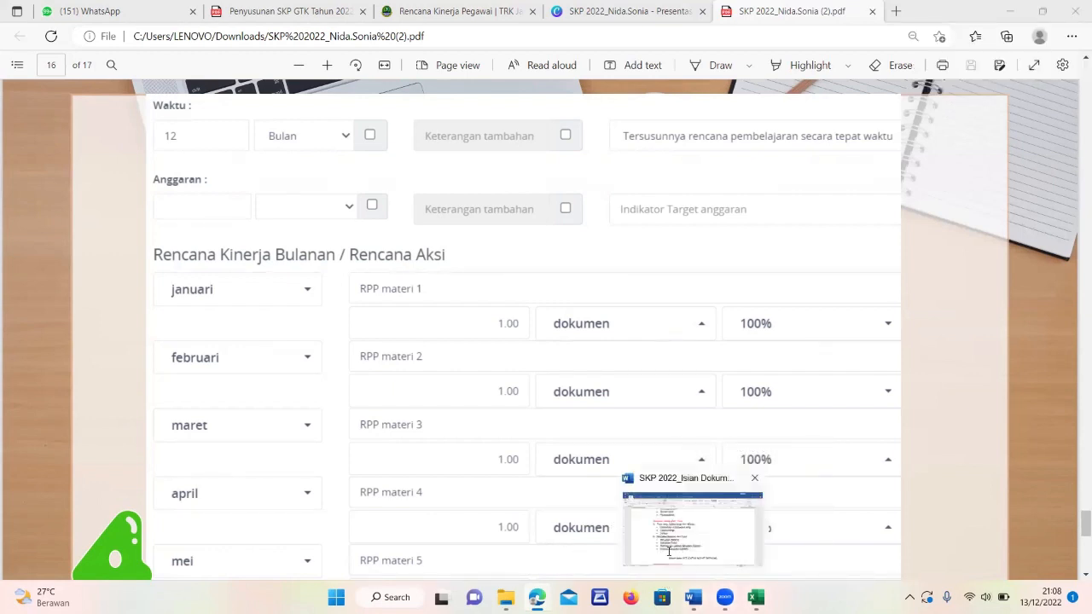
click(691, 562)
scroll(581, 476, up, 4)
scroll(578, 471, up, 15)
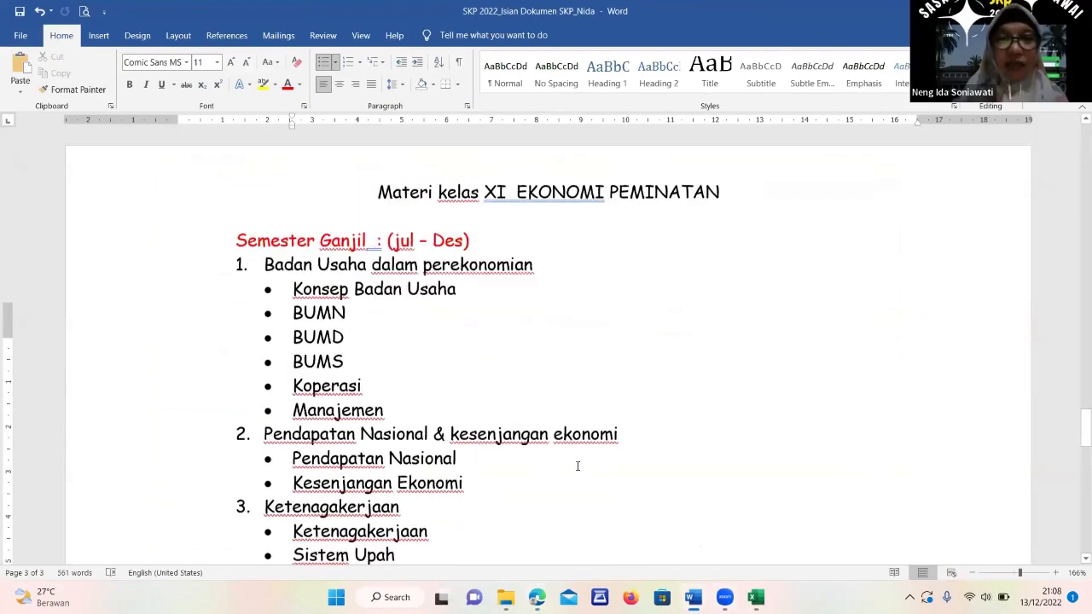
scroll(577, 443, up, 3)
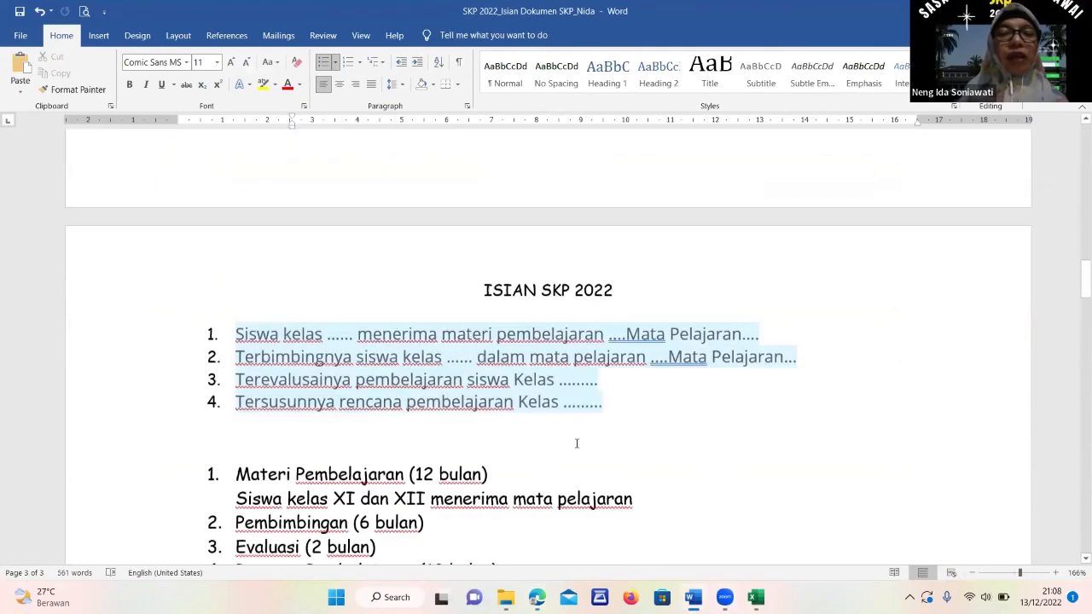
scroll(427, 366, down, 12)
scroll(303, 298, up, 3)
scroll(303, 297, up, 12)
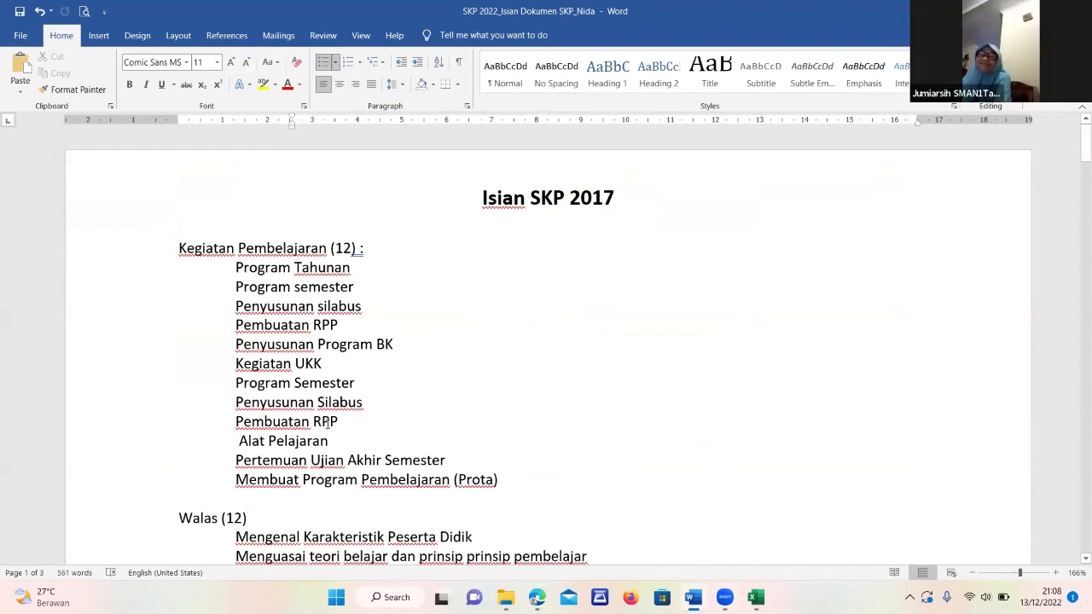
Review the Isian SKP 2017 activity lists and yearly breakdowns for Pembelajaran and Walas, through to the ISIAN SKP 2022 page.
scroll(327, 423, down, 2)
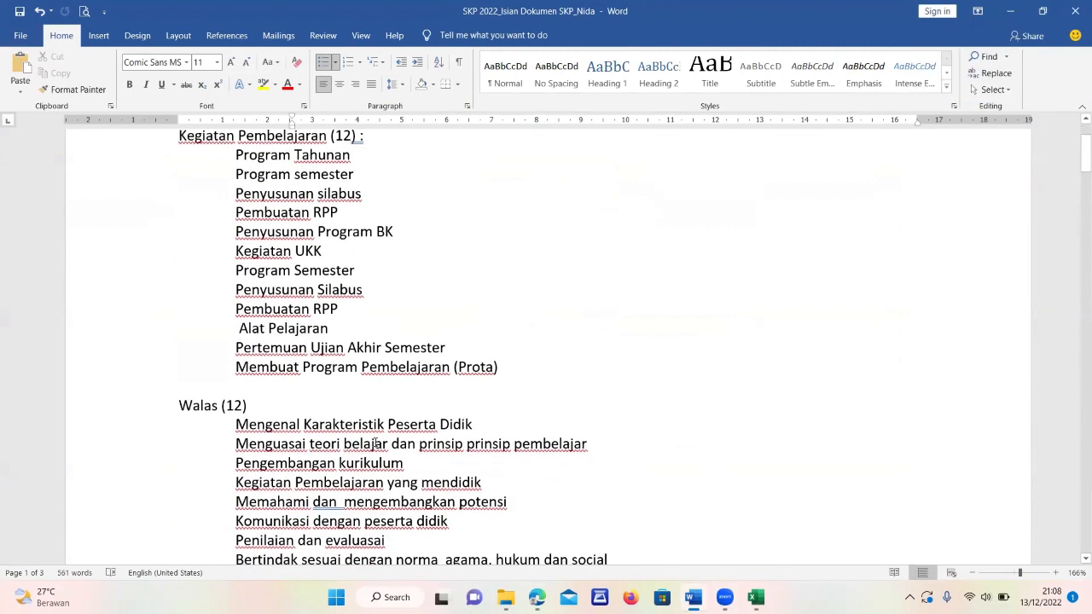
scroll(372, 427, down, 2)
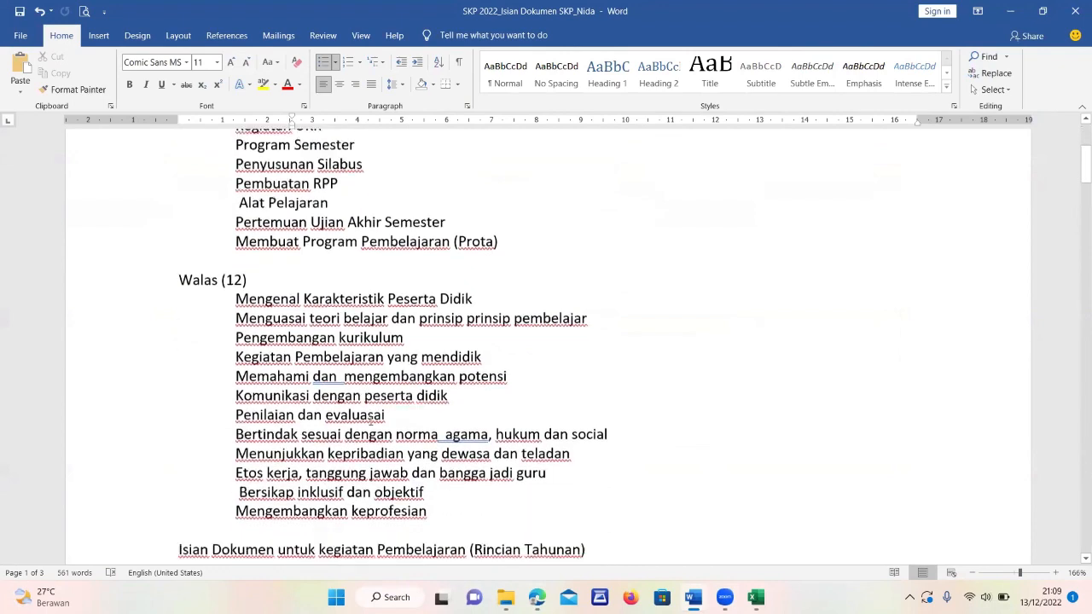
scroll(371, 421, down, 4)
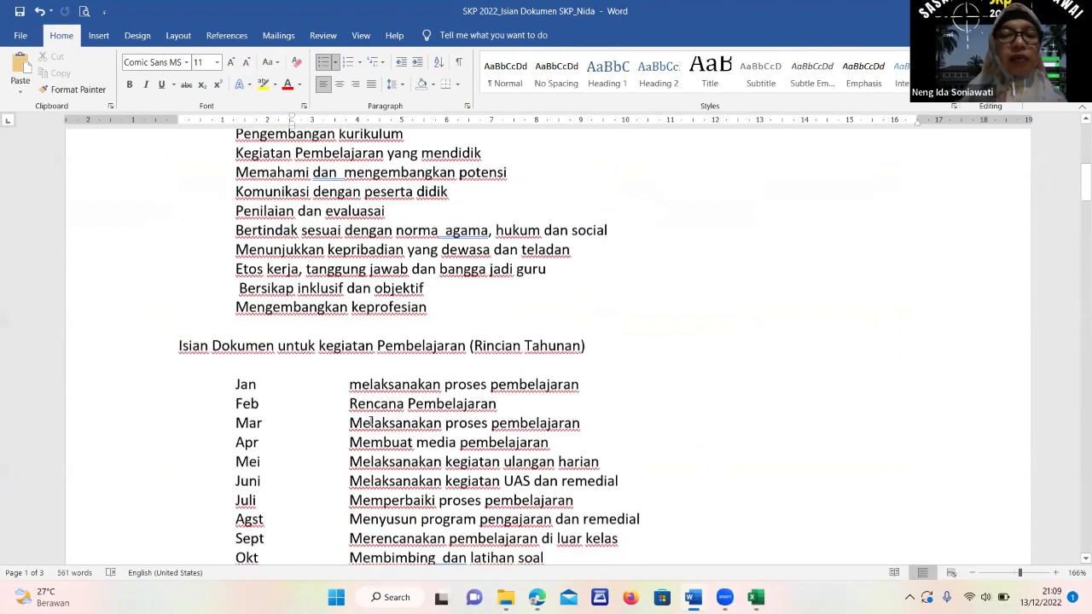
scroll(370, 422, down, 5)
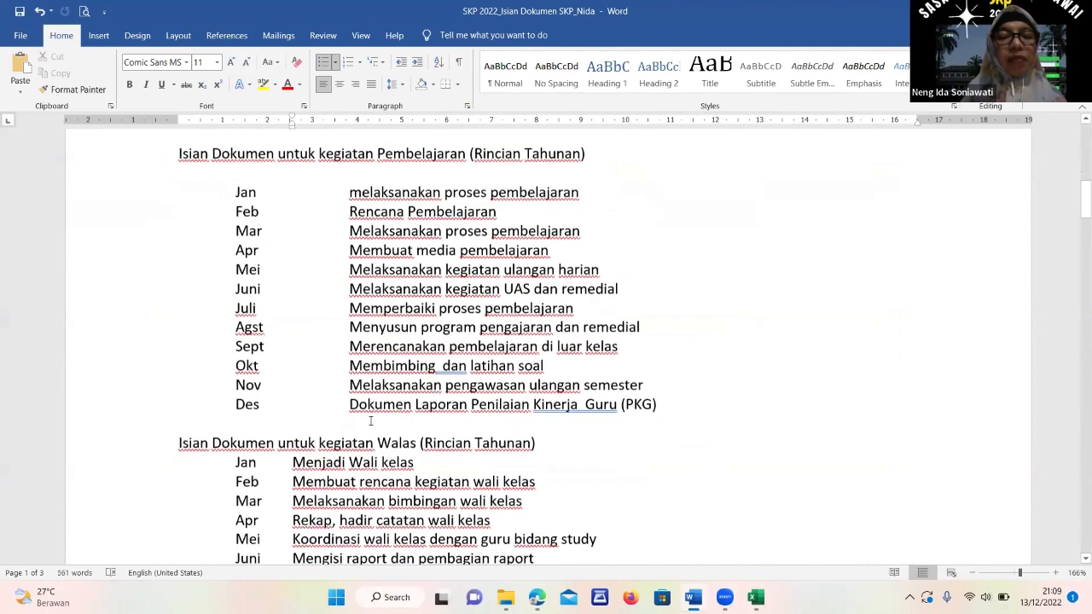
scroll(370, 421, down, 10)
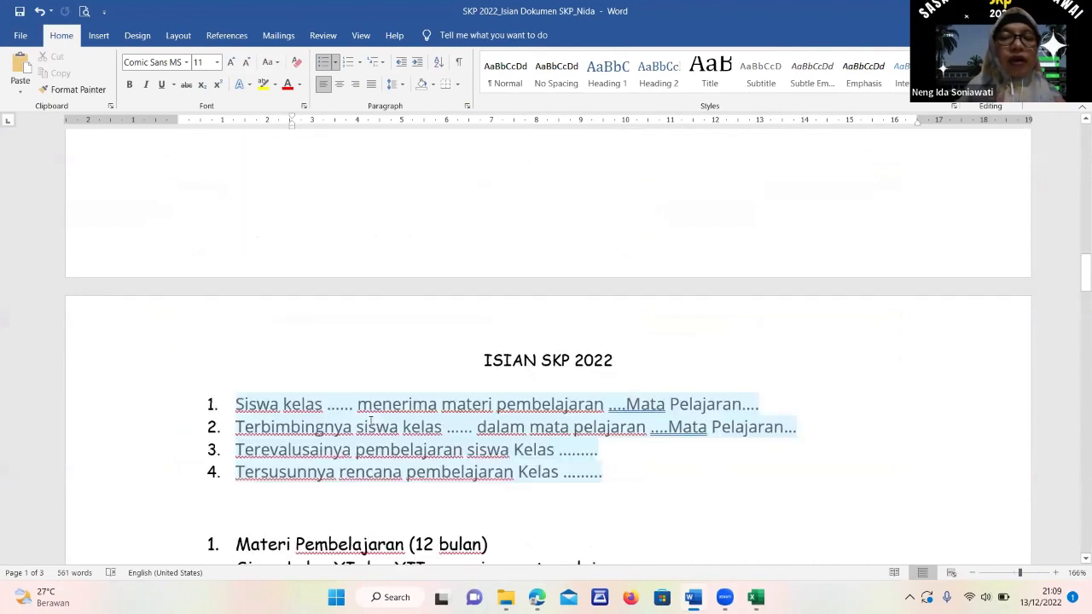
scroll(370, 421, down, 3)
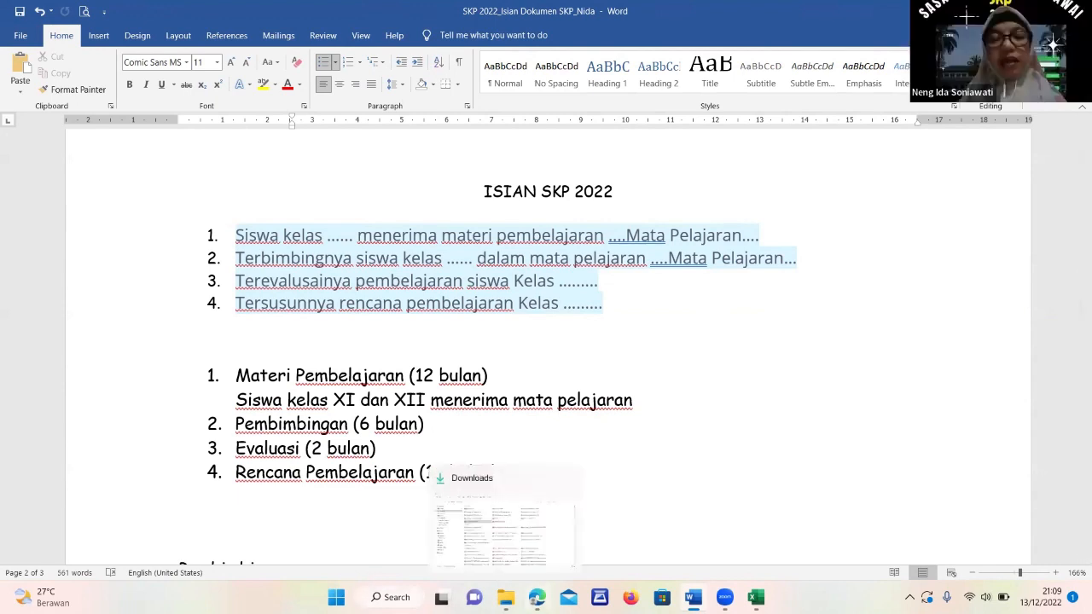
Switch back to the TRK site in the browser and cancel out of the sixth plan's form without saving.
mouse_move(537, 569)
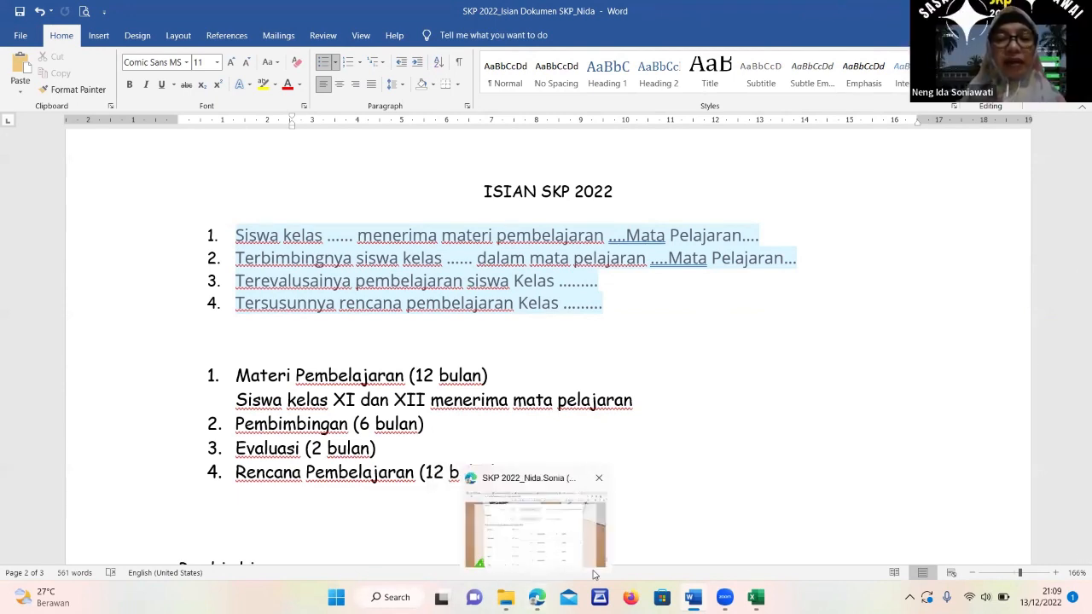
click(537, 597)
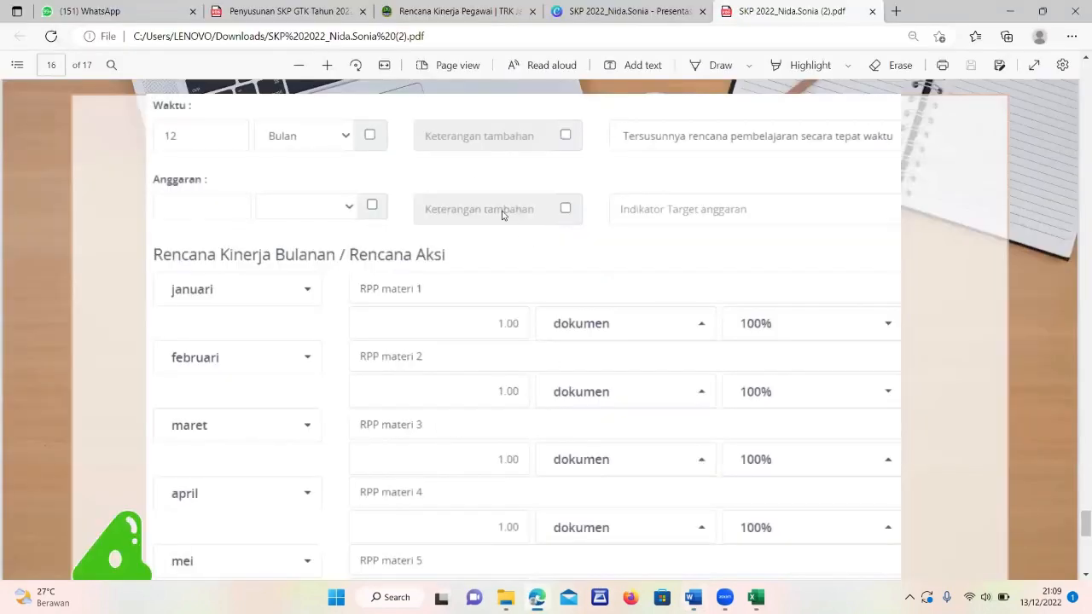
click(442, 14)
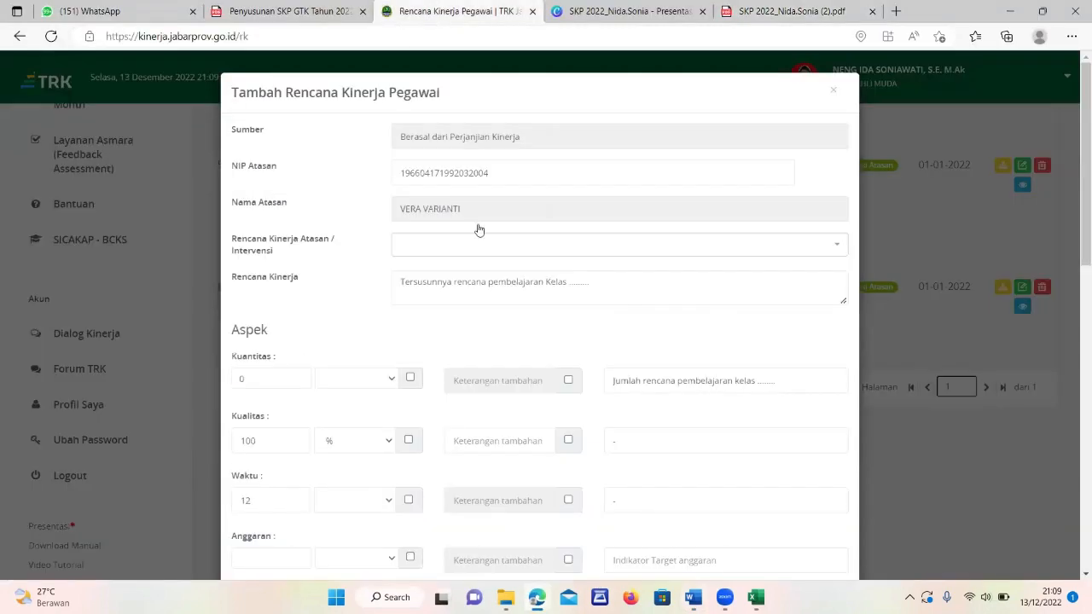
scroll(750, 393, down, 10)
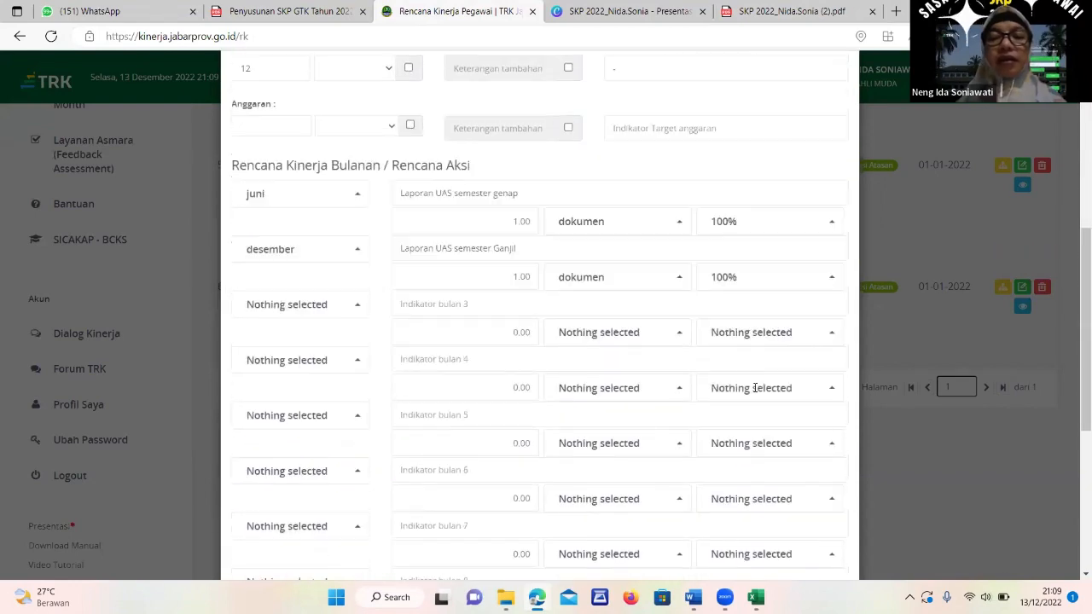
click(729, 535)
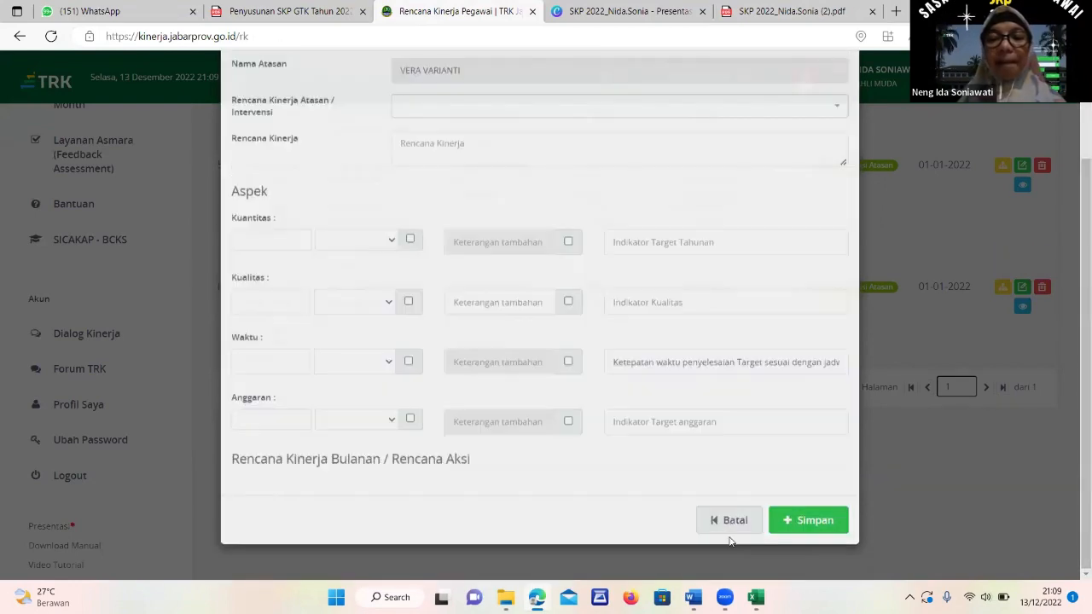
Review the Rencana Kinerja Pegawai table, comparing the completed plans with the ones still holding placeholder text.
scroll(537, 509, up, 3)
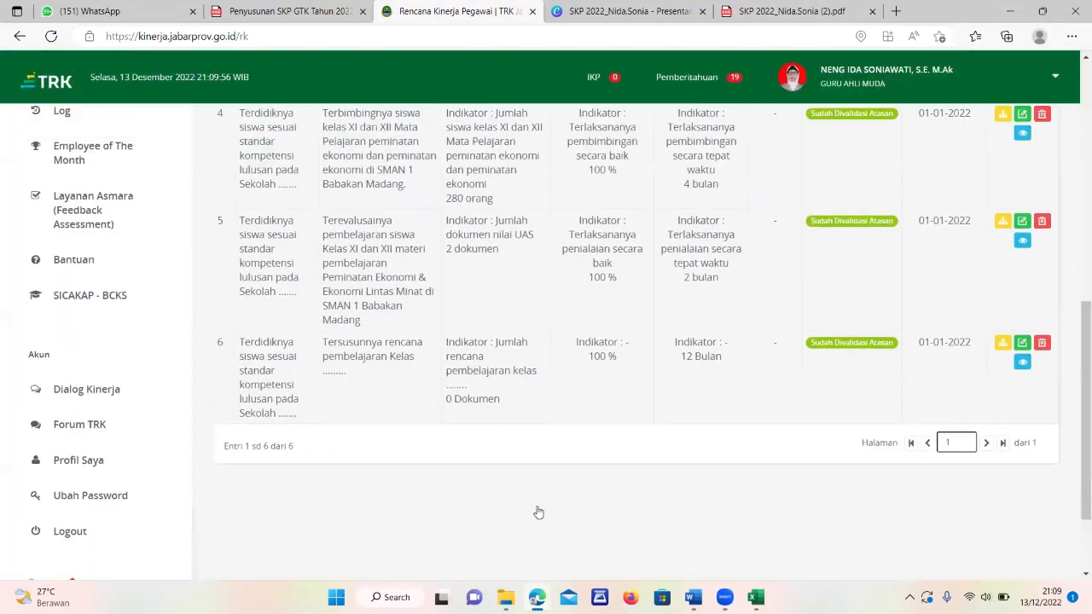
scroll(536, 509, up, 3)
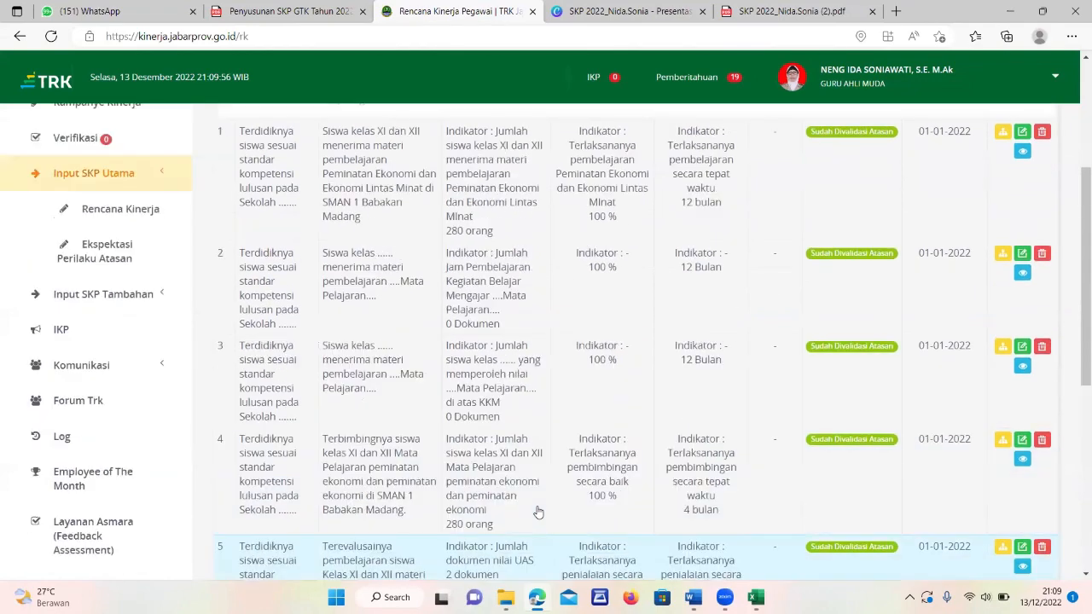
scroll(539, 510, up, 2)
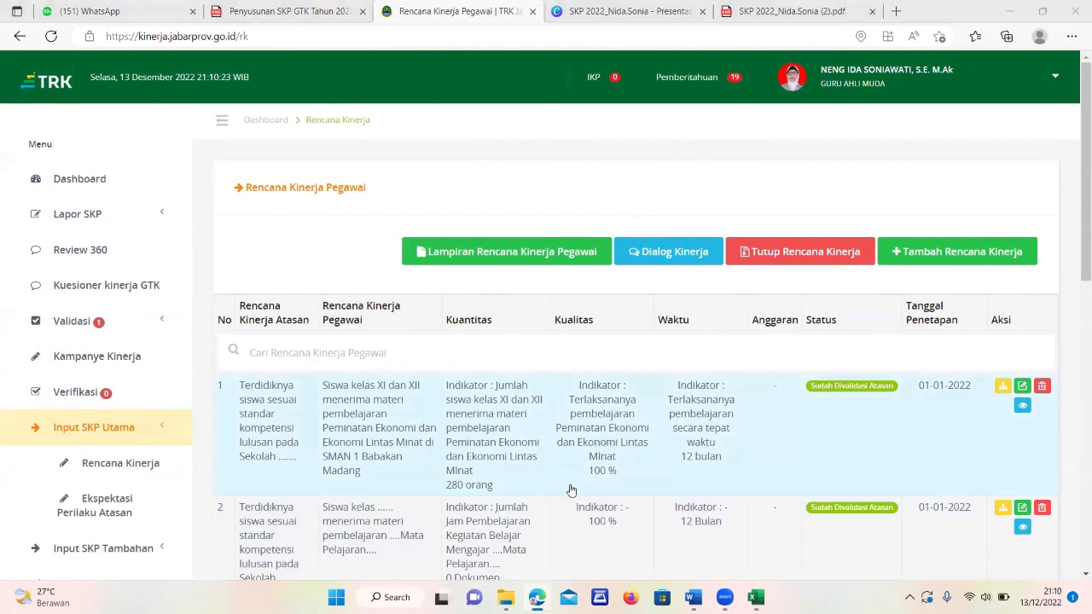
scroll(567, 480, down, 3)
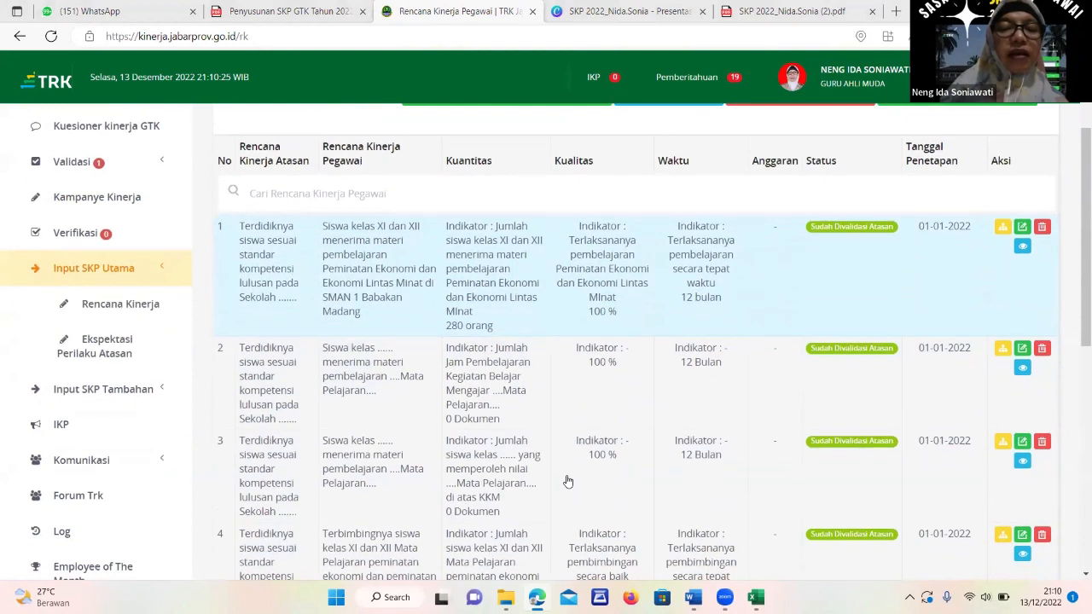
scroll(567, 480, up, 3)
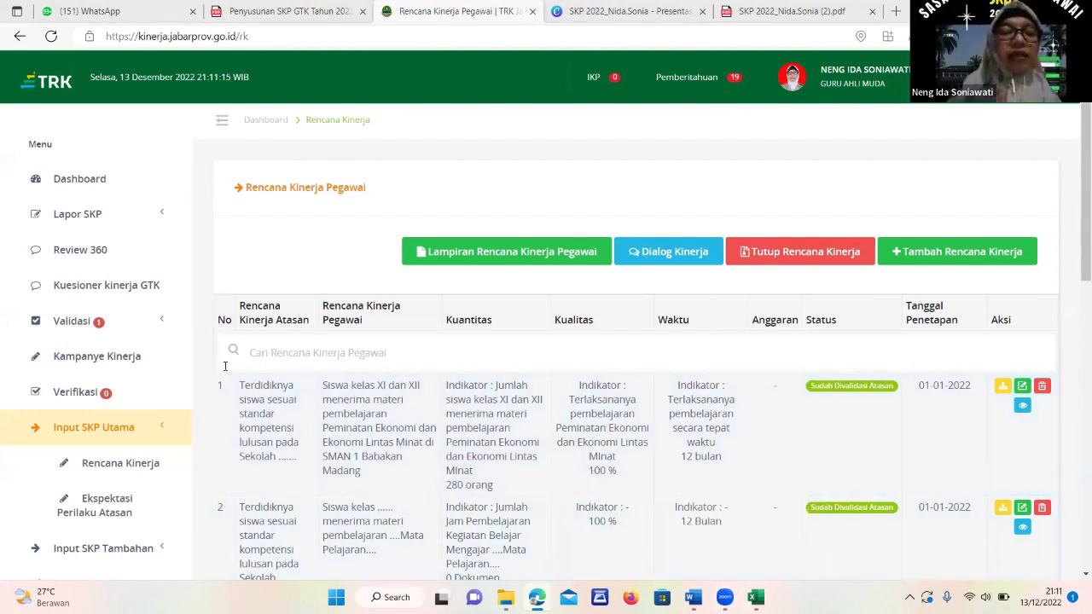
scroll(265, 504, down, 2)
scroll(275, 256, down, 1)
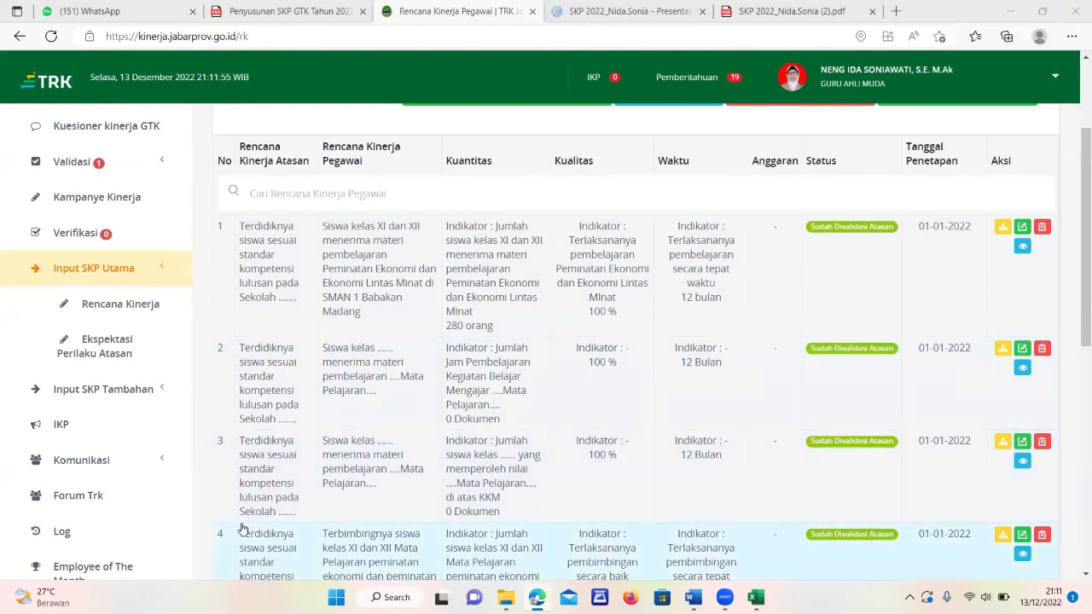
Switch to the Excel SKP template and browse the teacher role sheets for Wakasek Humas, Kepala Lab-Bengkel and Kepala Prodi-LSP-BKK.
mouse_move(755, 597)
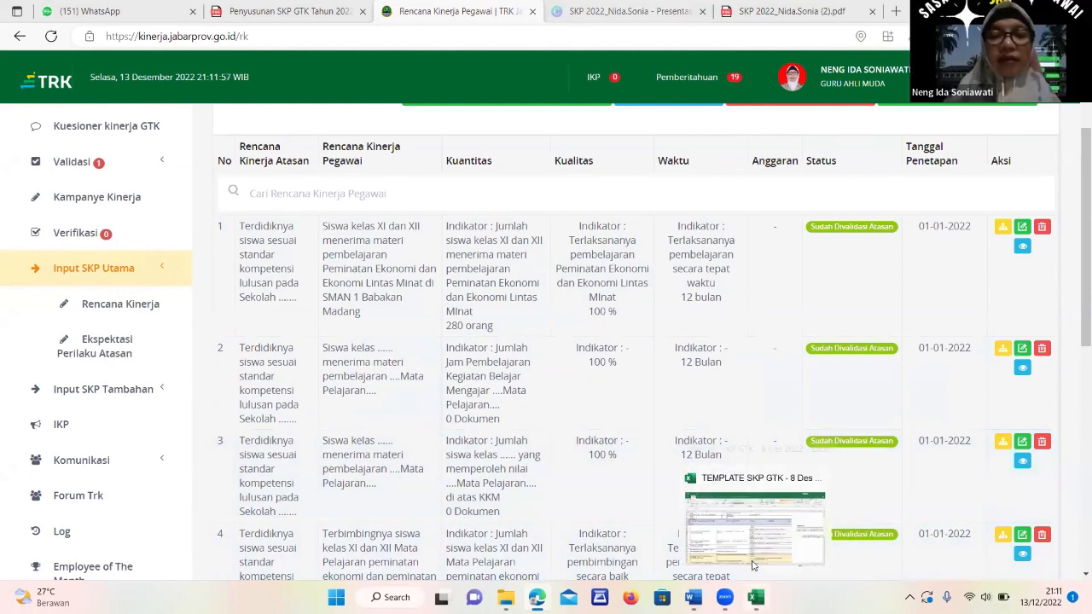
click(749, 561)
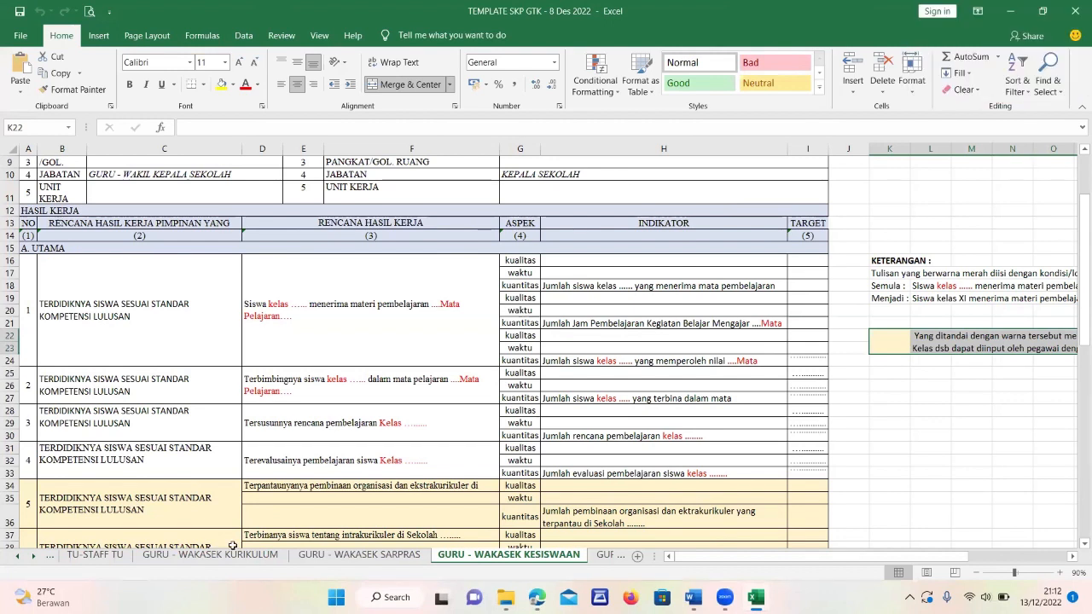
click(19, 556)
click(18, 556)
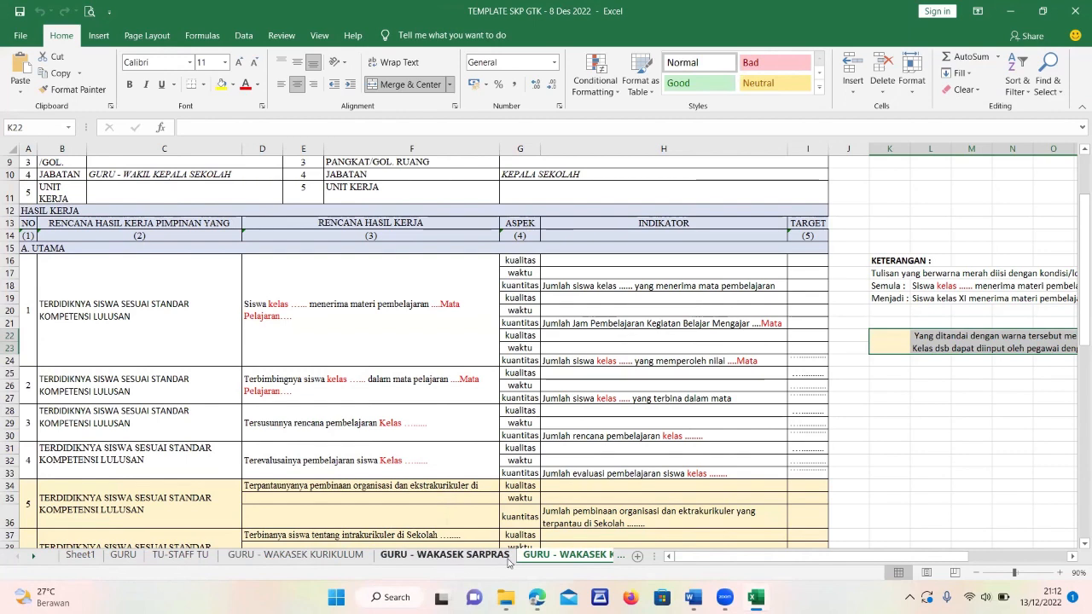
click(620, 556)
click(609, 557)
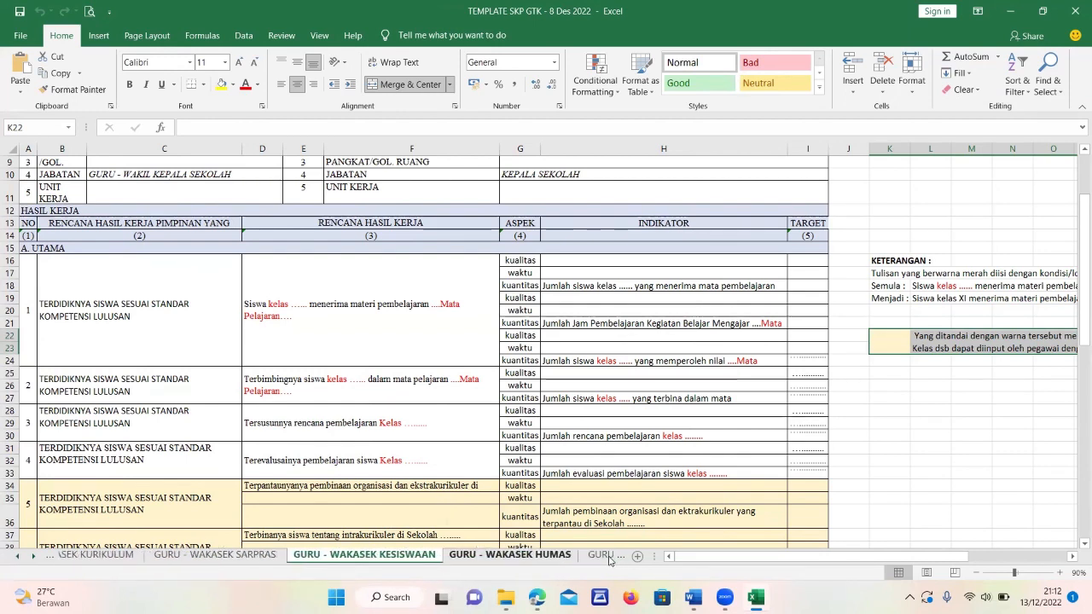
click(598, 560)
click(559, 559)
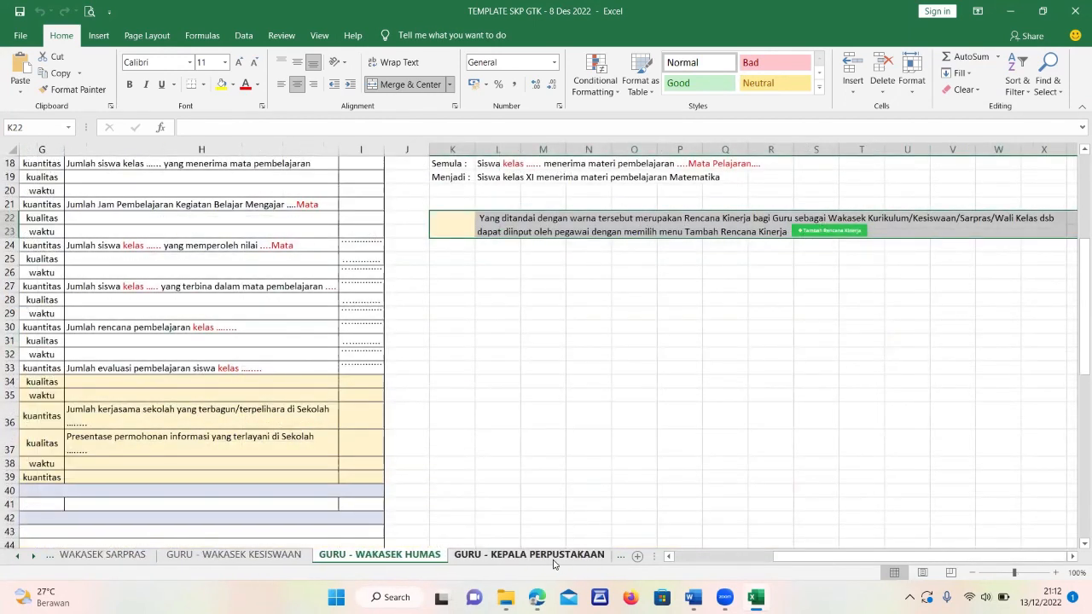
click(556, 560)
click(557, 560)
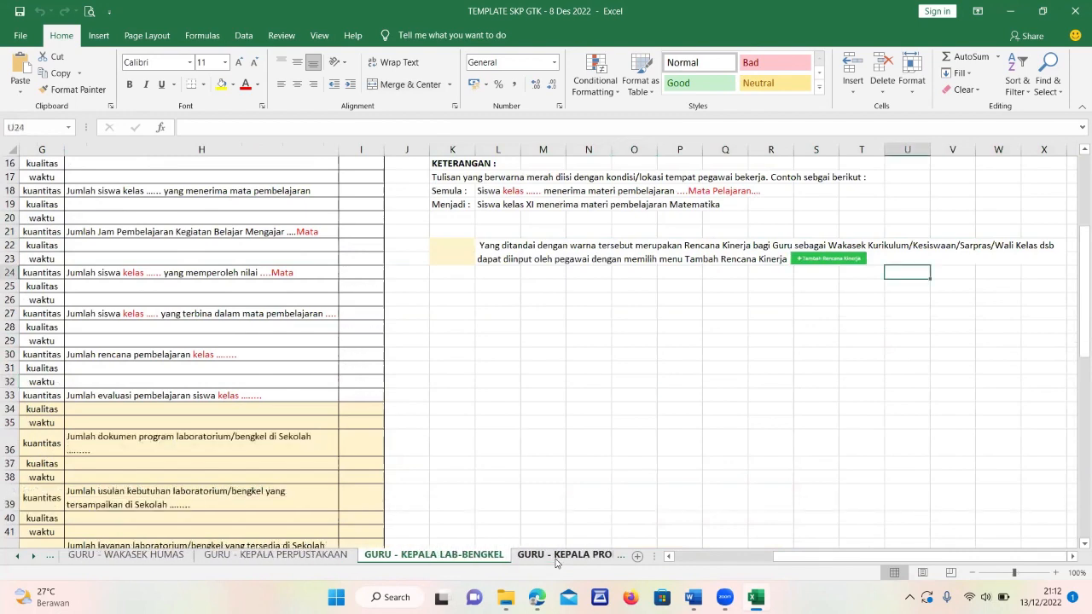
click(555, 561)
click(525, 563)
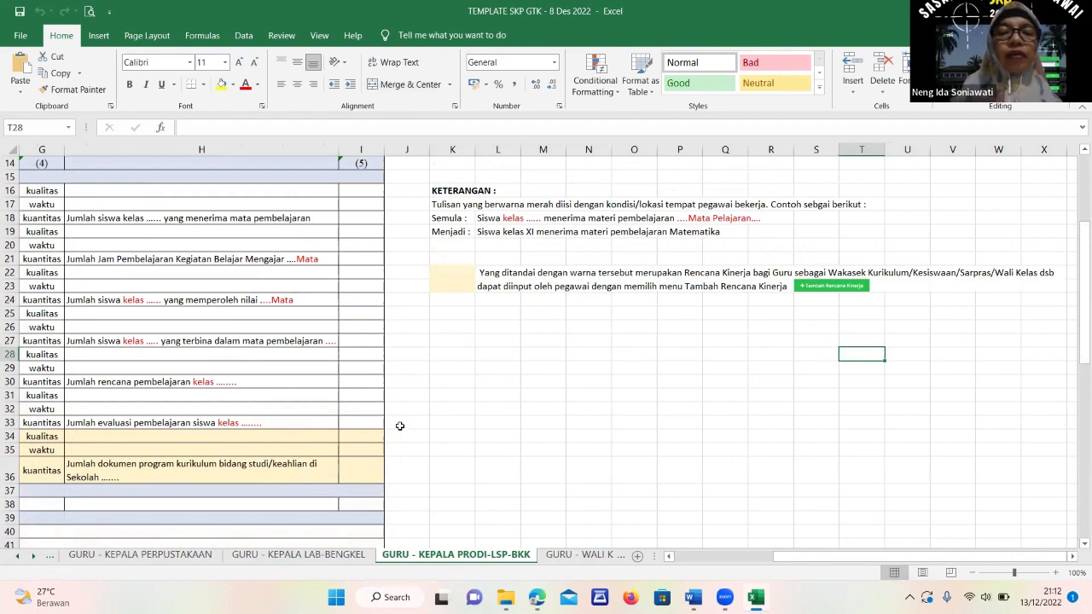
Examine the GURU - WALI KELAS template sheet, including its shaded homeroom-teacher performance plans.
click(573, 556)
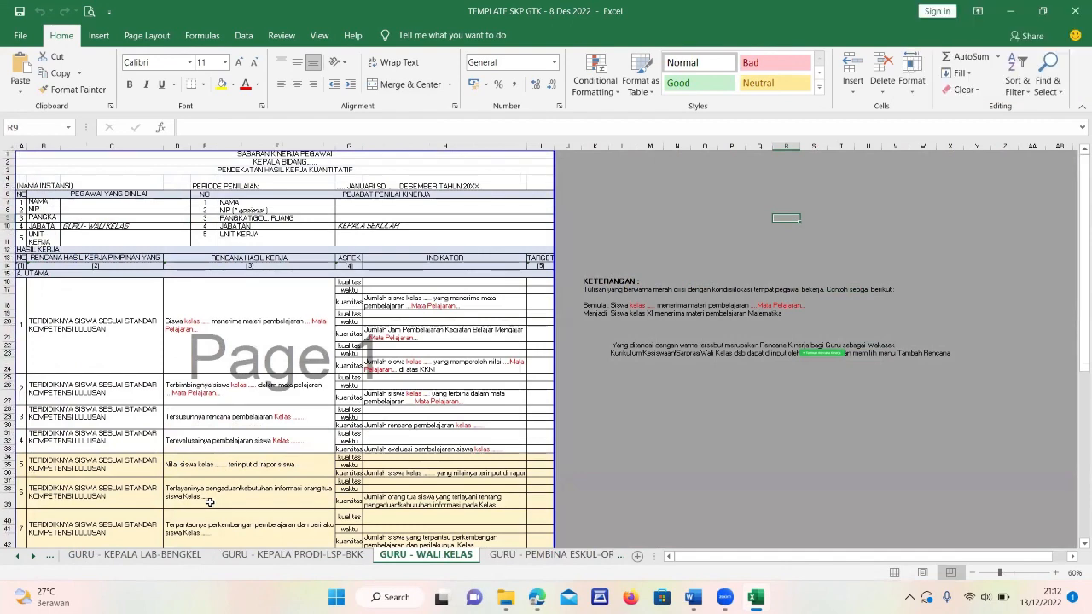
scroll(209, 502, down, 1)
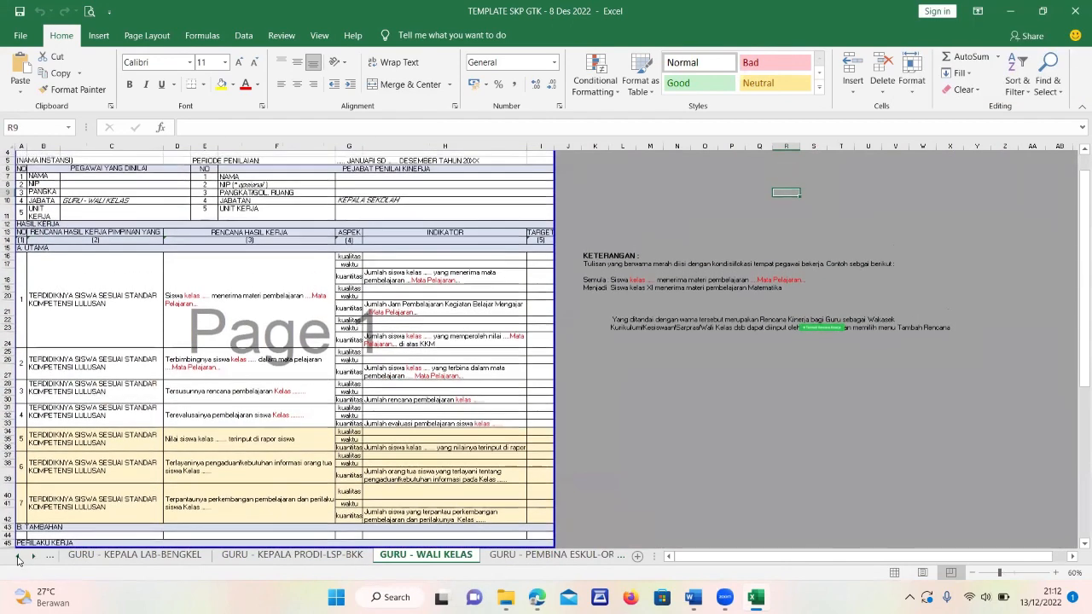
Browse the template's role sheets again from GURU through the Wakasek sheets and Kepala Perpustakaan to Kepala Lab-Bengkel.
click(17, 556)
click(17, 557)
click(17, 557)
click(17, 556)
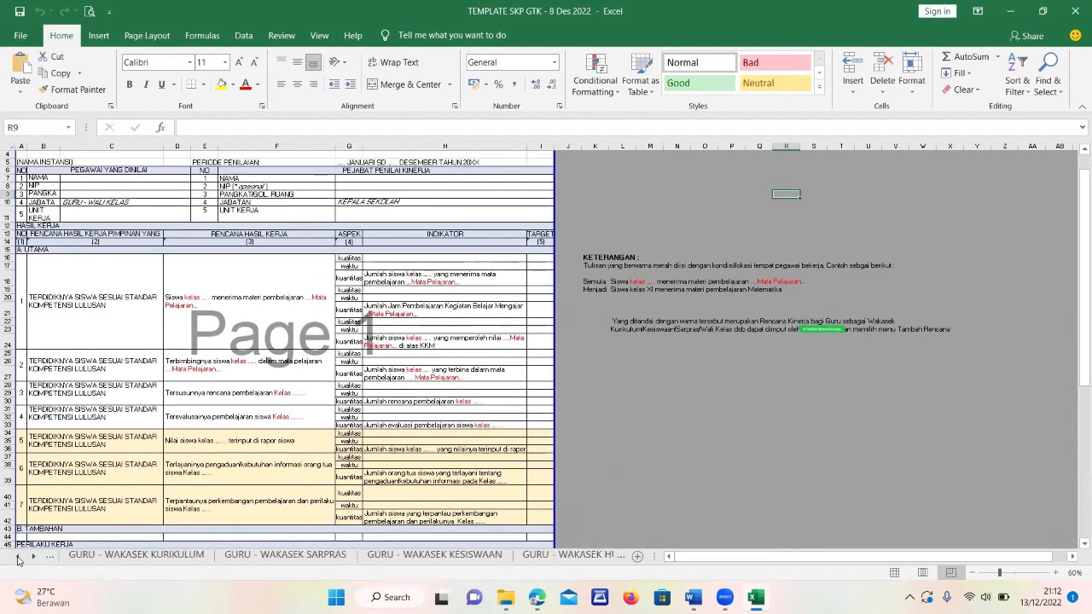
click(17, 556)
click(17, 556)
click(17, 556)
click(18, 558)
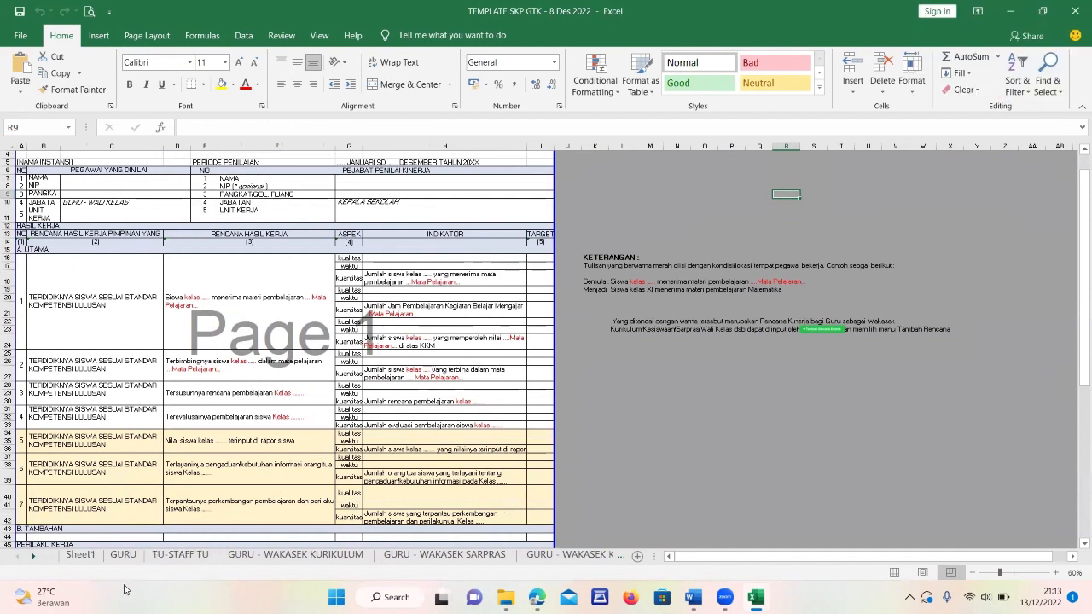
click(124, 556)
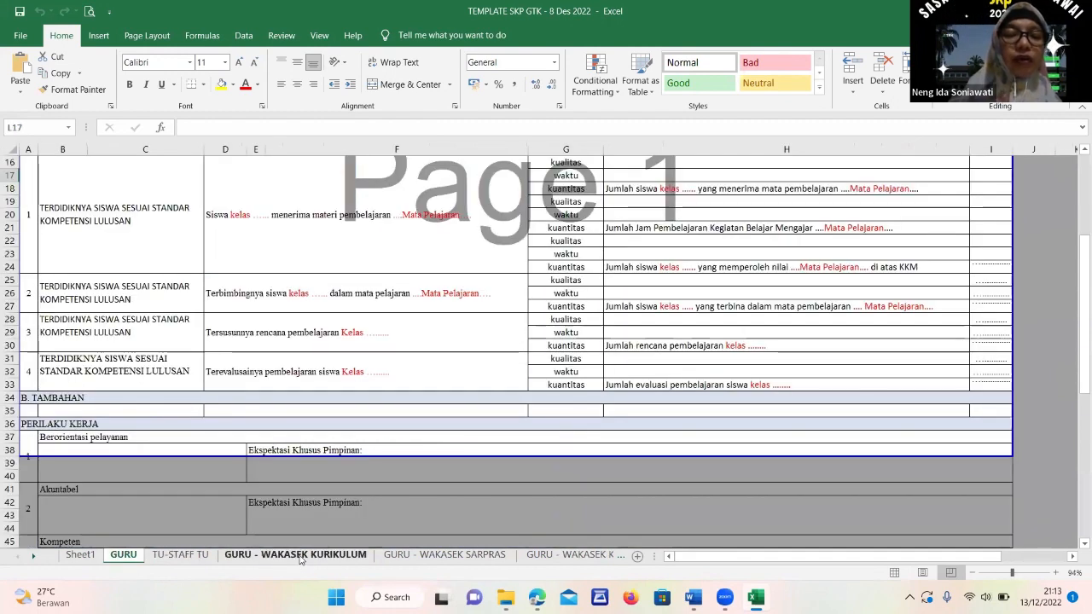
click(299, 555)
click(481, 556)
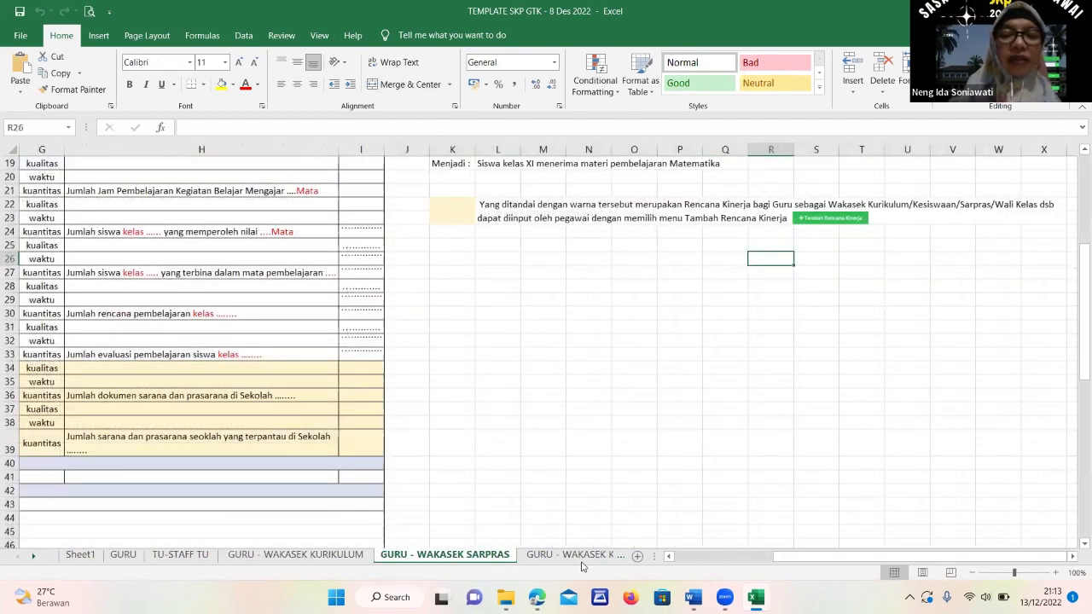
click(583, 559)
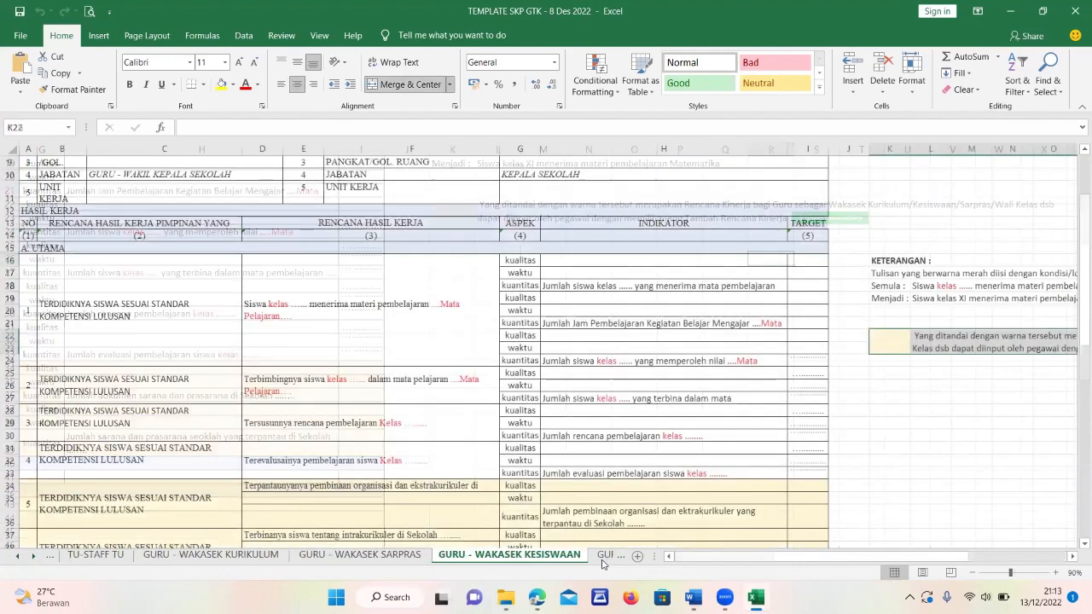
click(603, 557)
click(604, 555)
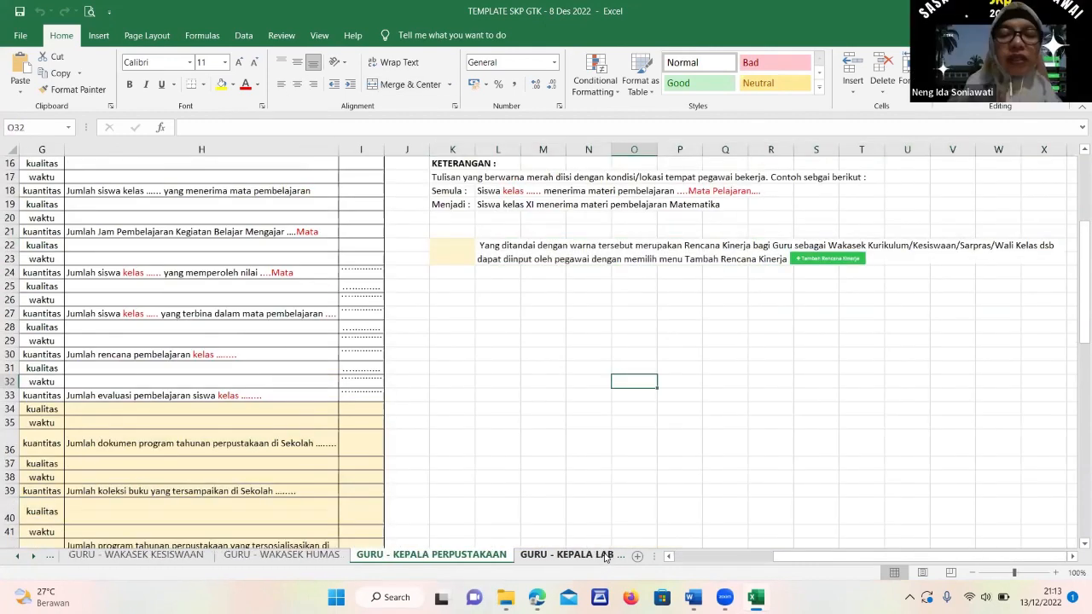
click(604, 556)
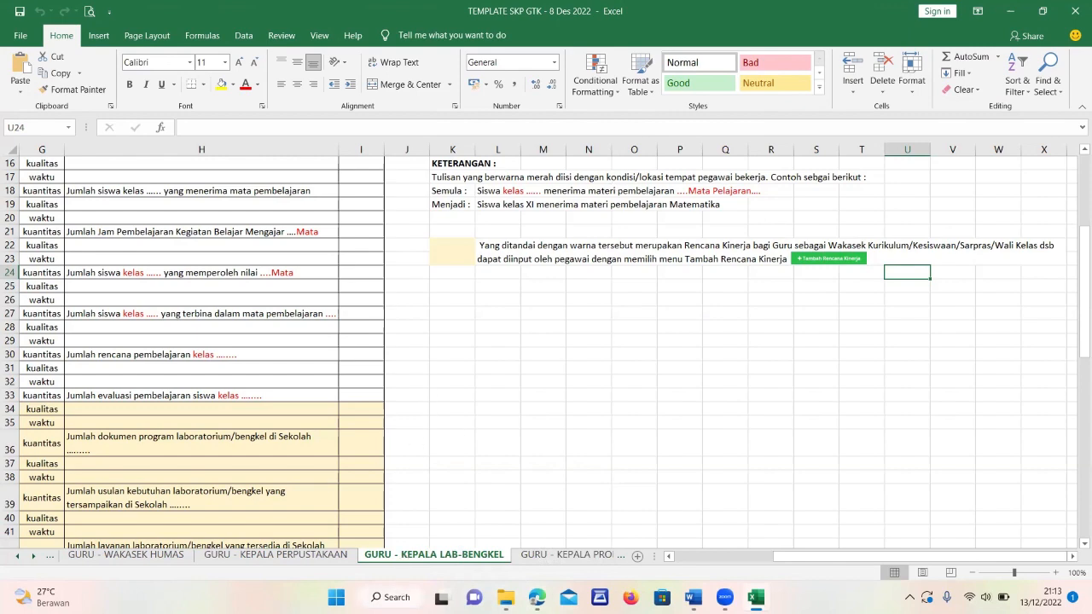
Switch to the TRK site in the browser and review all the Rencana Kinerja Pegawai entries, ending back at the start of the page.
mouse_move(535, 597)
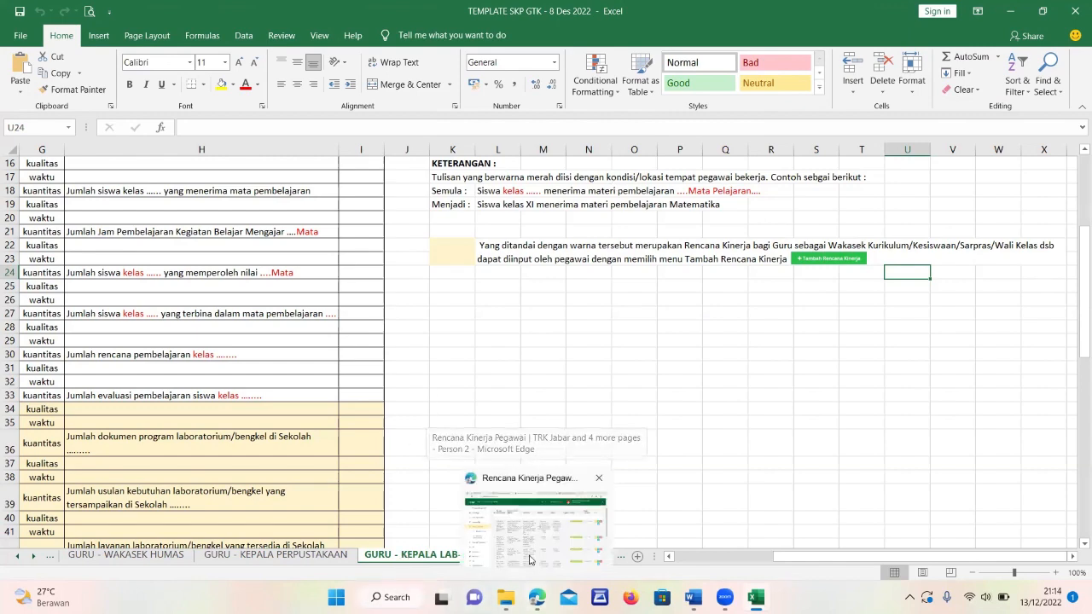
click(540, 482)
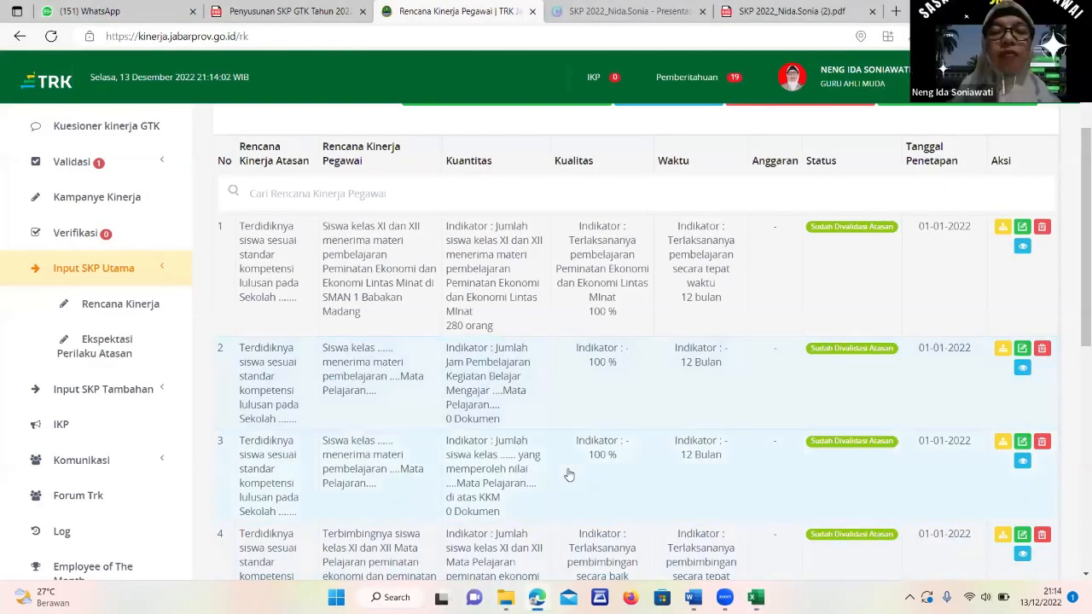
scroll(563, 476, up, 2)
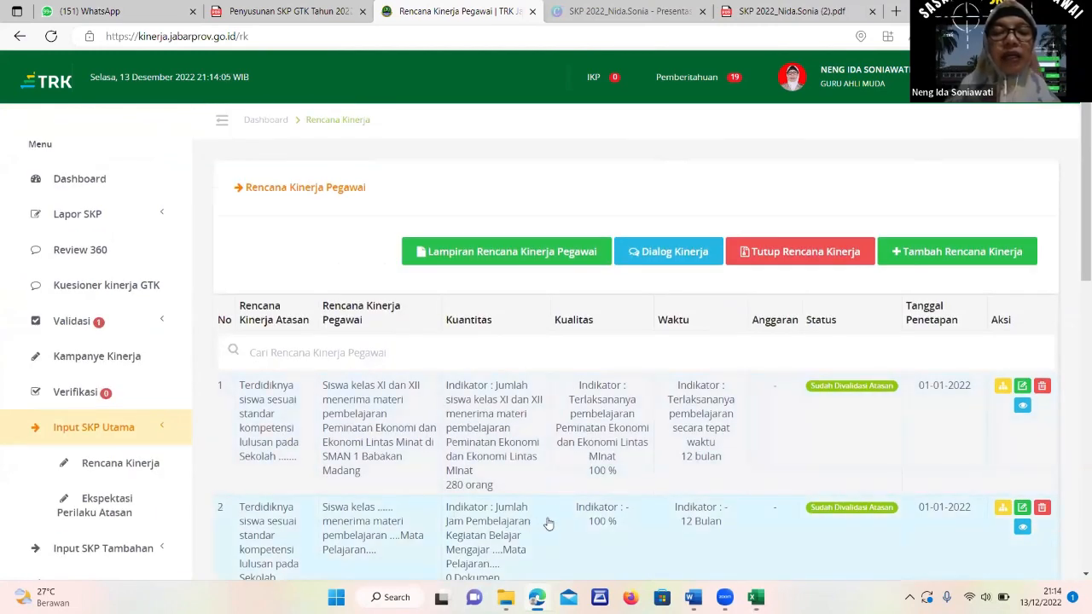
scroll(527, 521, down, 3)
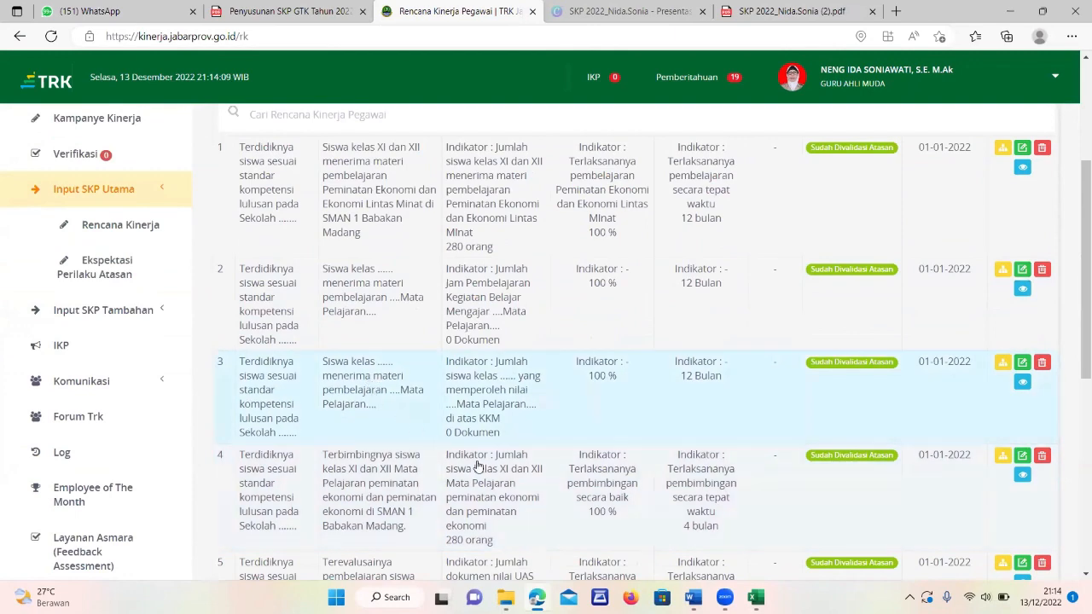
scroll(481, 468, down, 1)
scroll(481, 469, down, 1)
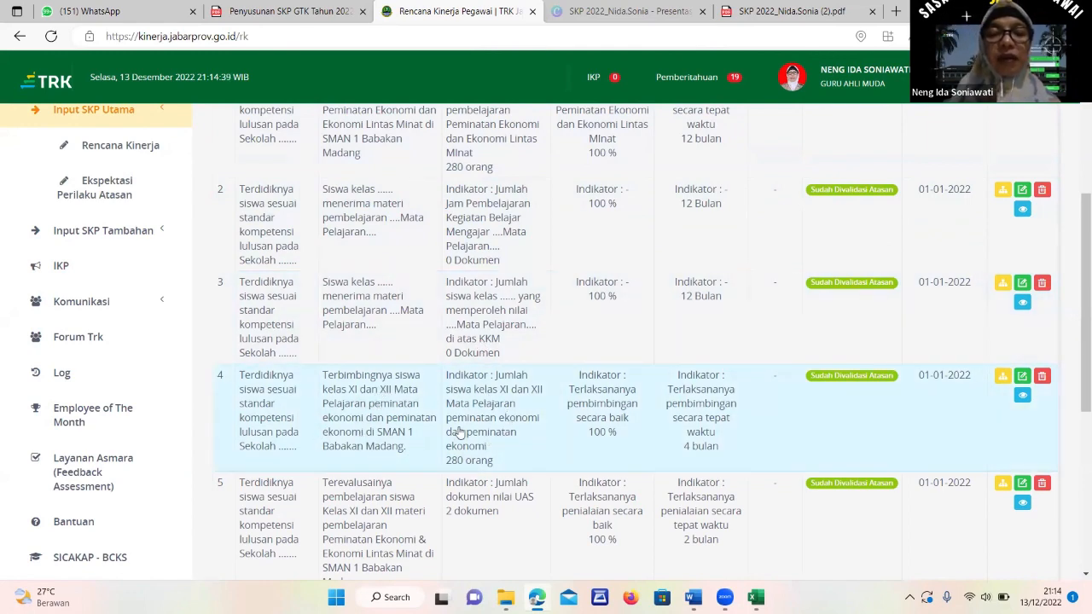
scroll(452, 425, down, 1)
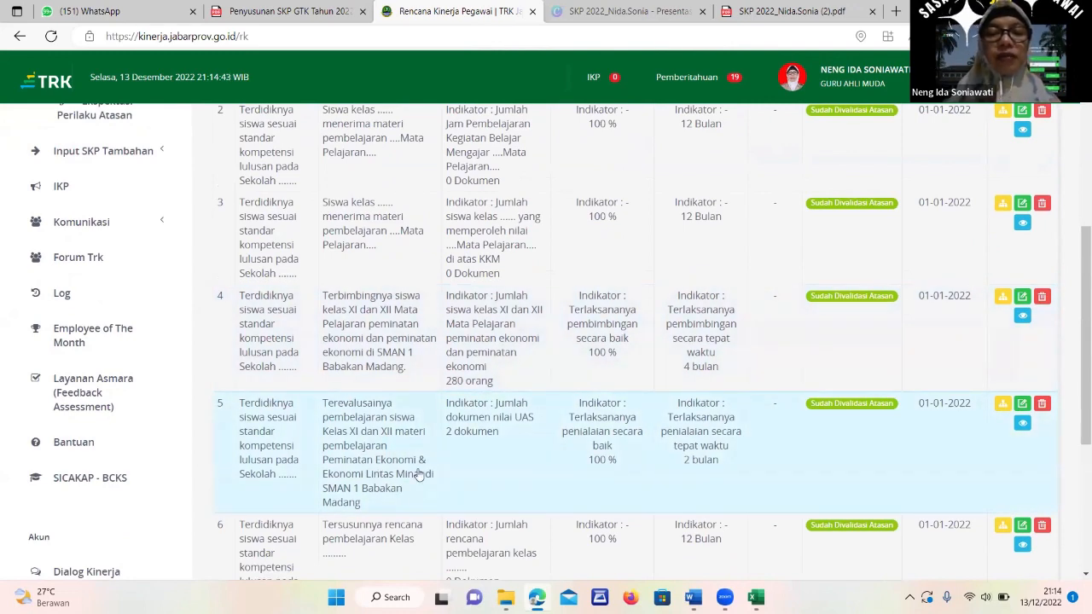
scroll(456, 475, down, 2)
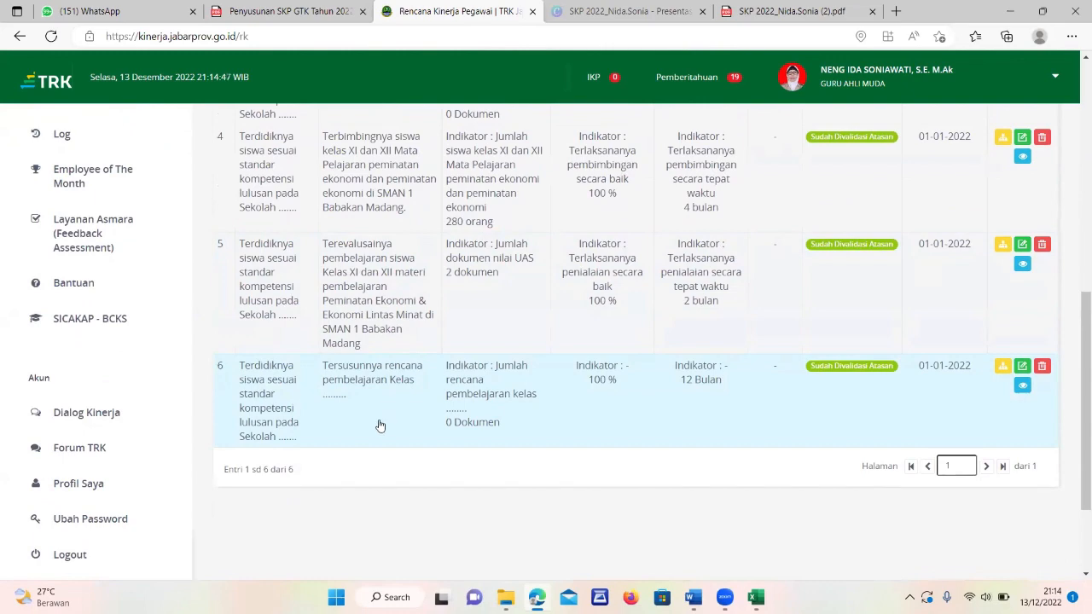
scroll(445, 408, up, 1)
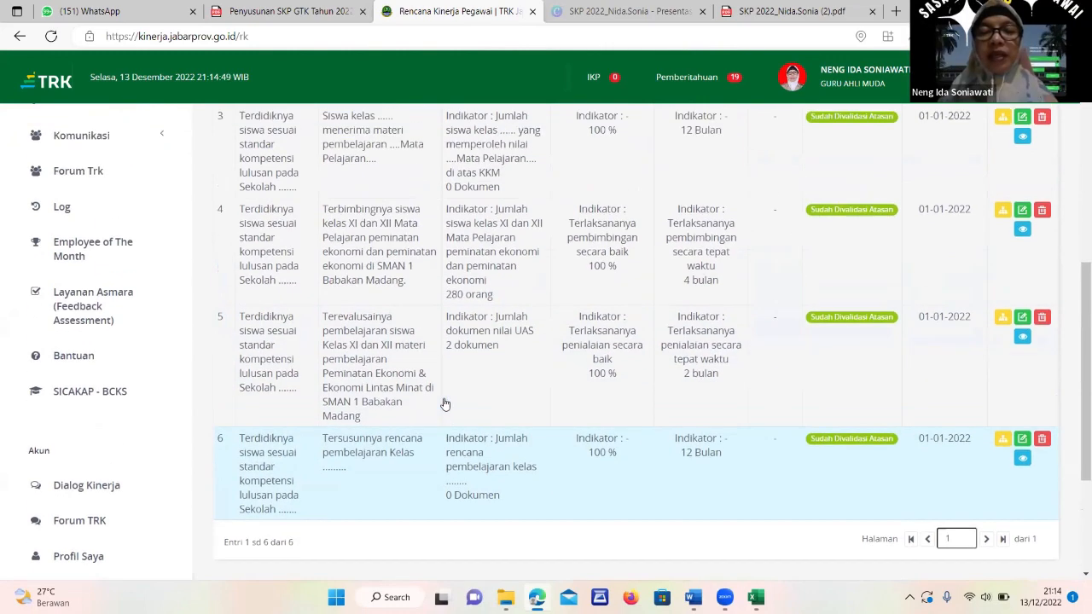
scroll(447, 408, up, 2)
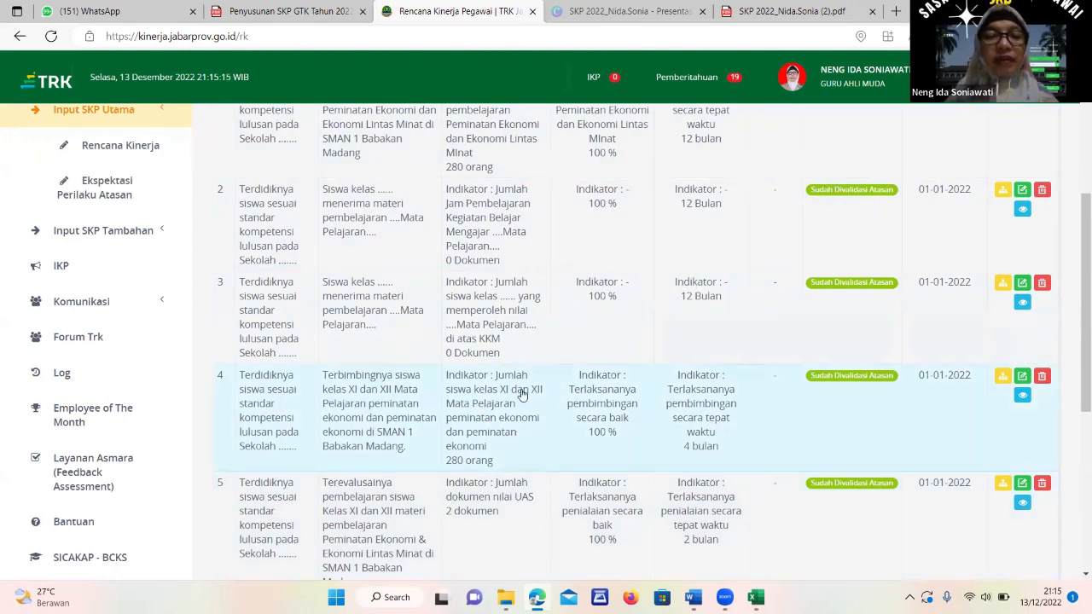
scroll(518, 385, up, 4)
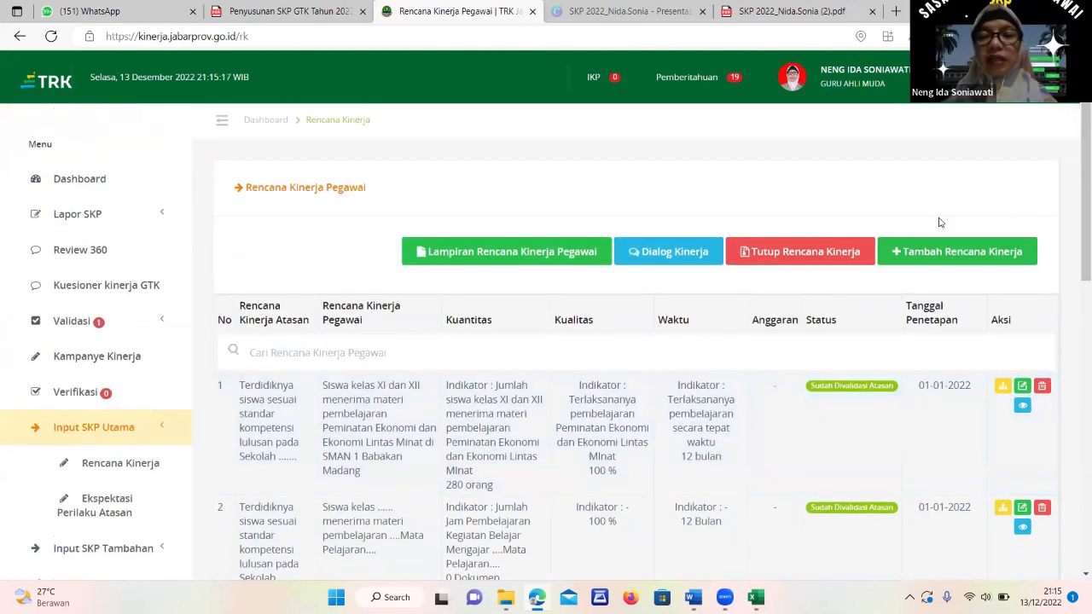